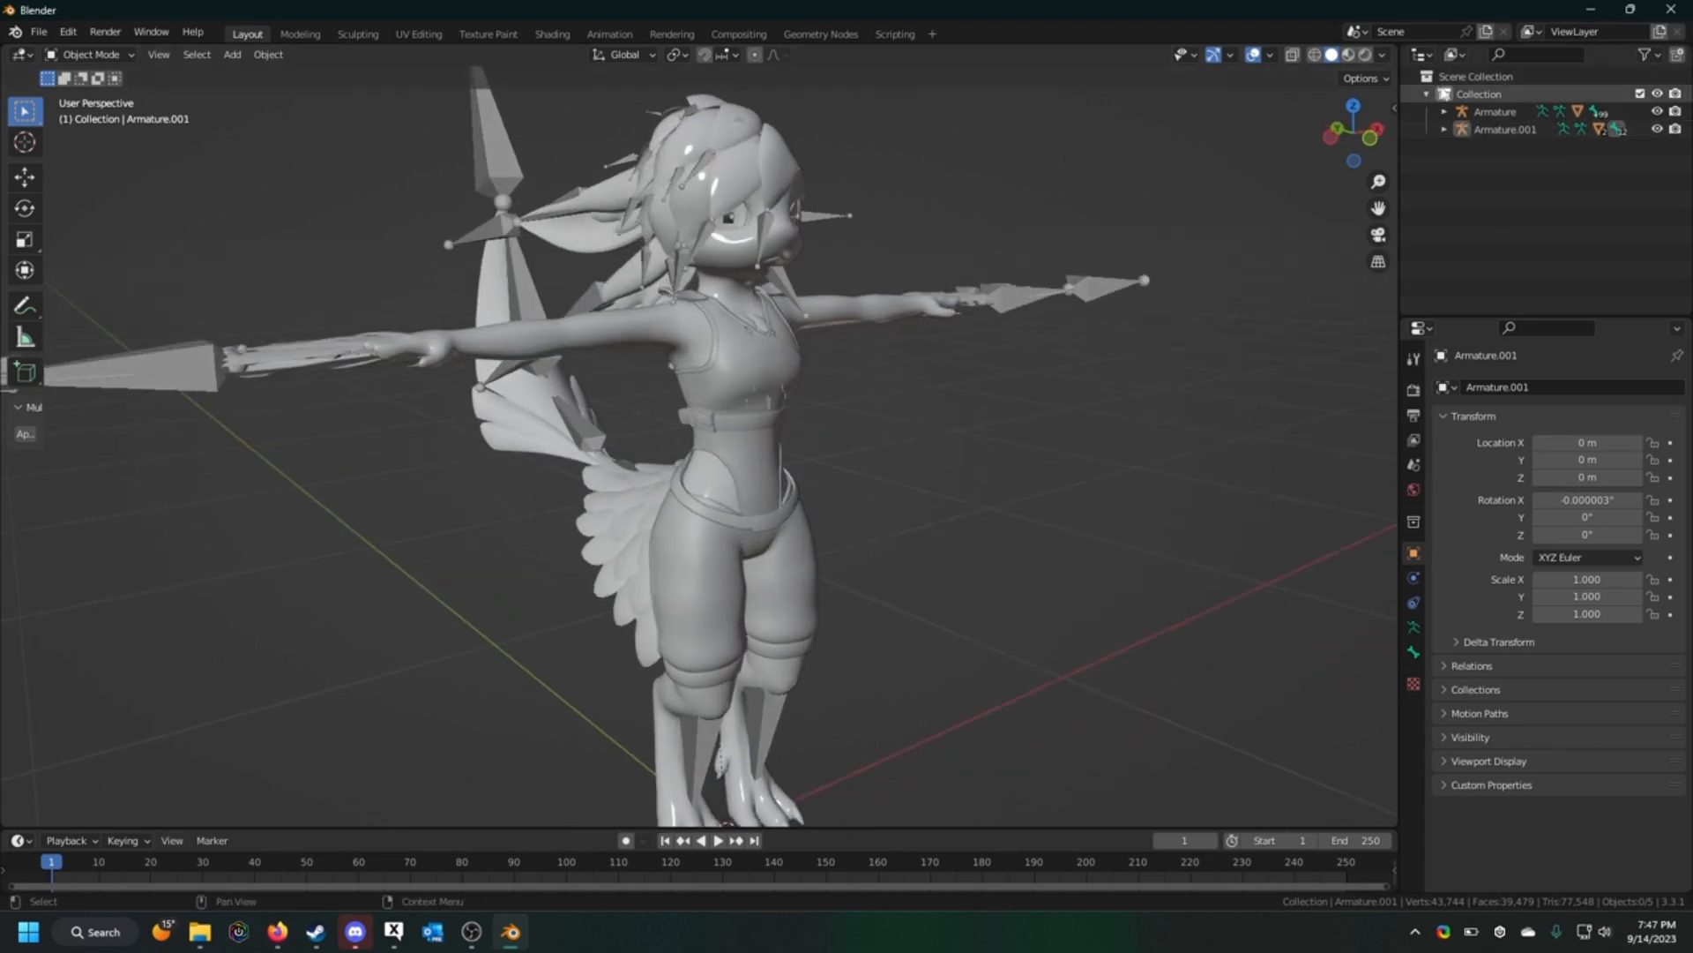
Step: Inspect the character by selecting the Body mesh and the Bottom clothing mesh in the viewport
click(1487, 112)
shift+middle_drag(704, 343, 777, 459)
click(858, 324)
middle_drag(953, 306, 918, 298)
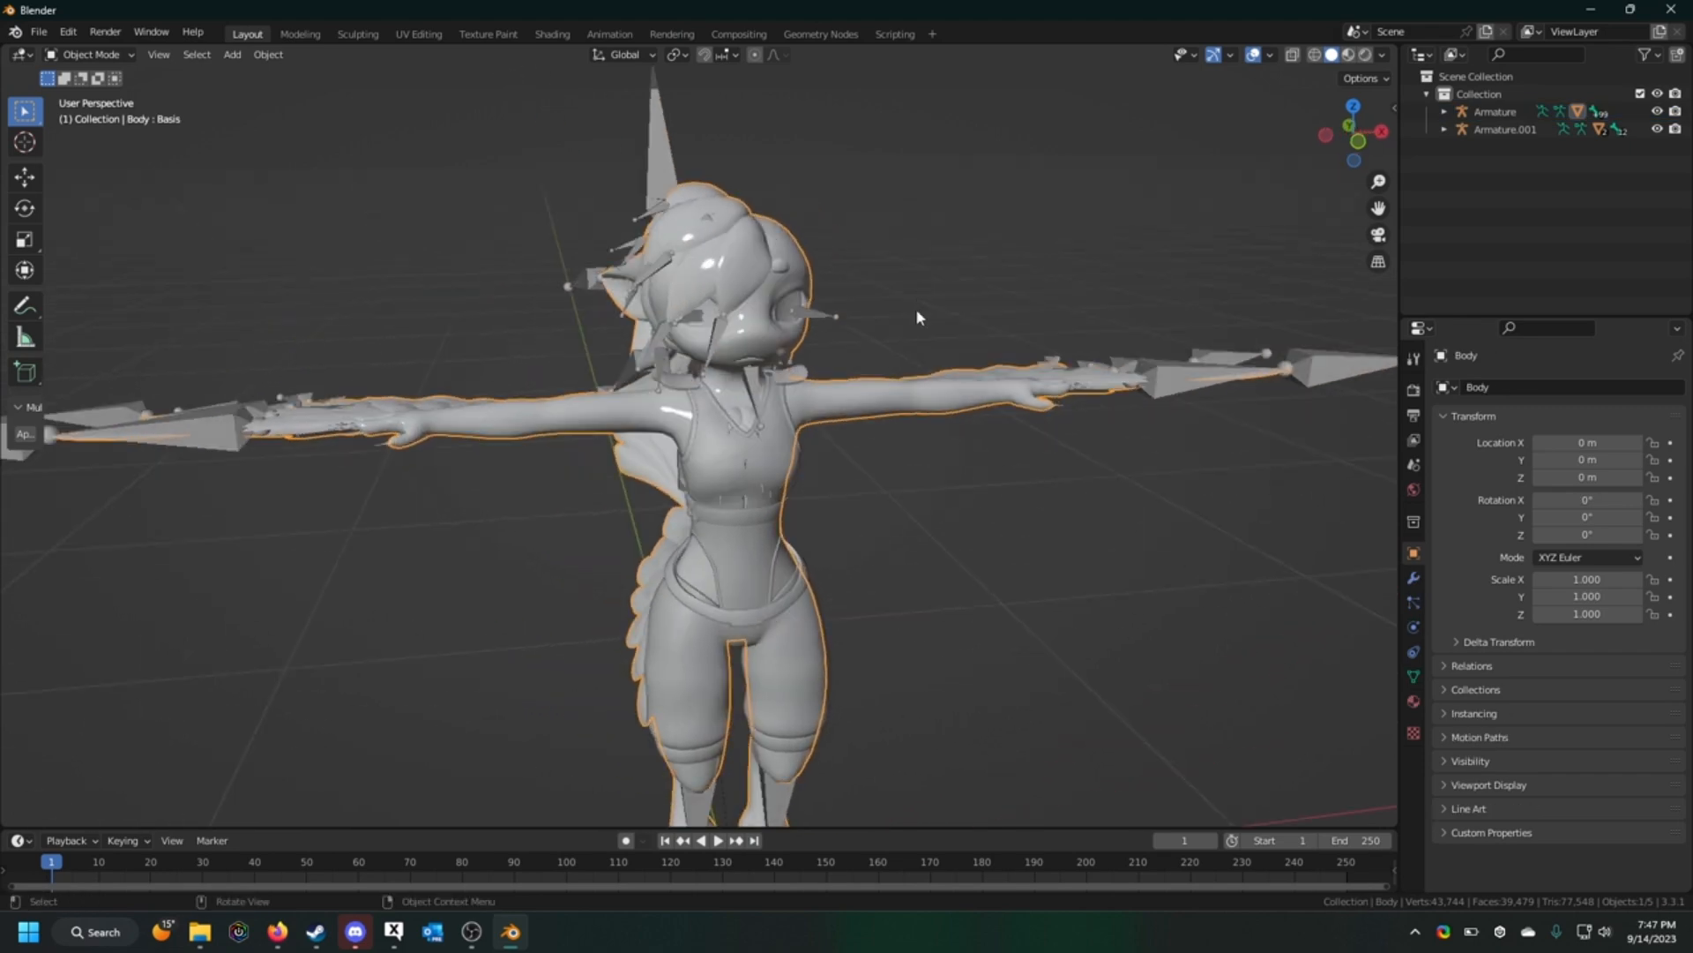
click(783, 456)
shift+middle_drag(946, 503, 937, 451)
click(796, 584)
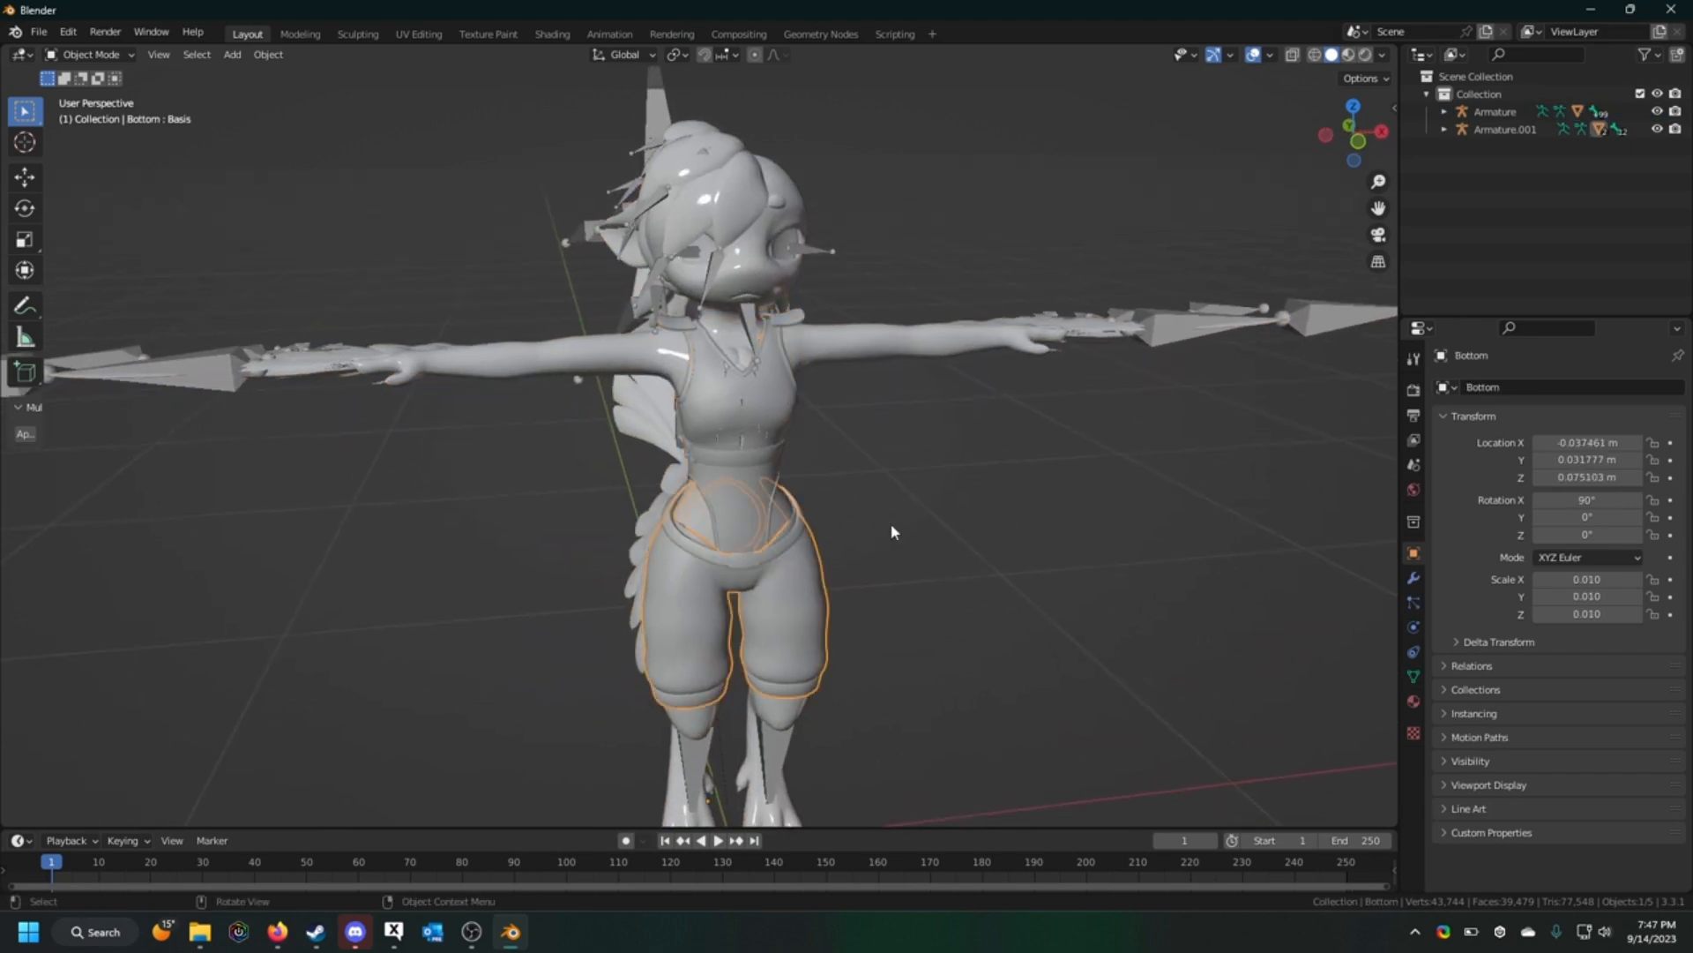
Step: Expand Armature.001 and Armature in the scene hierarchy to examine which meshes belong to each rig
click(1500, 128)
click(1444, 129)
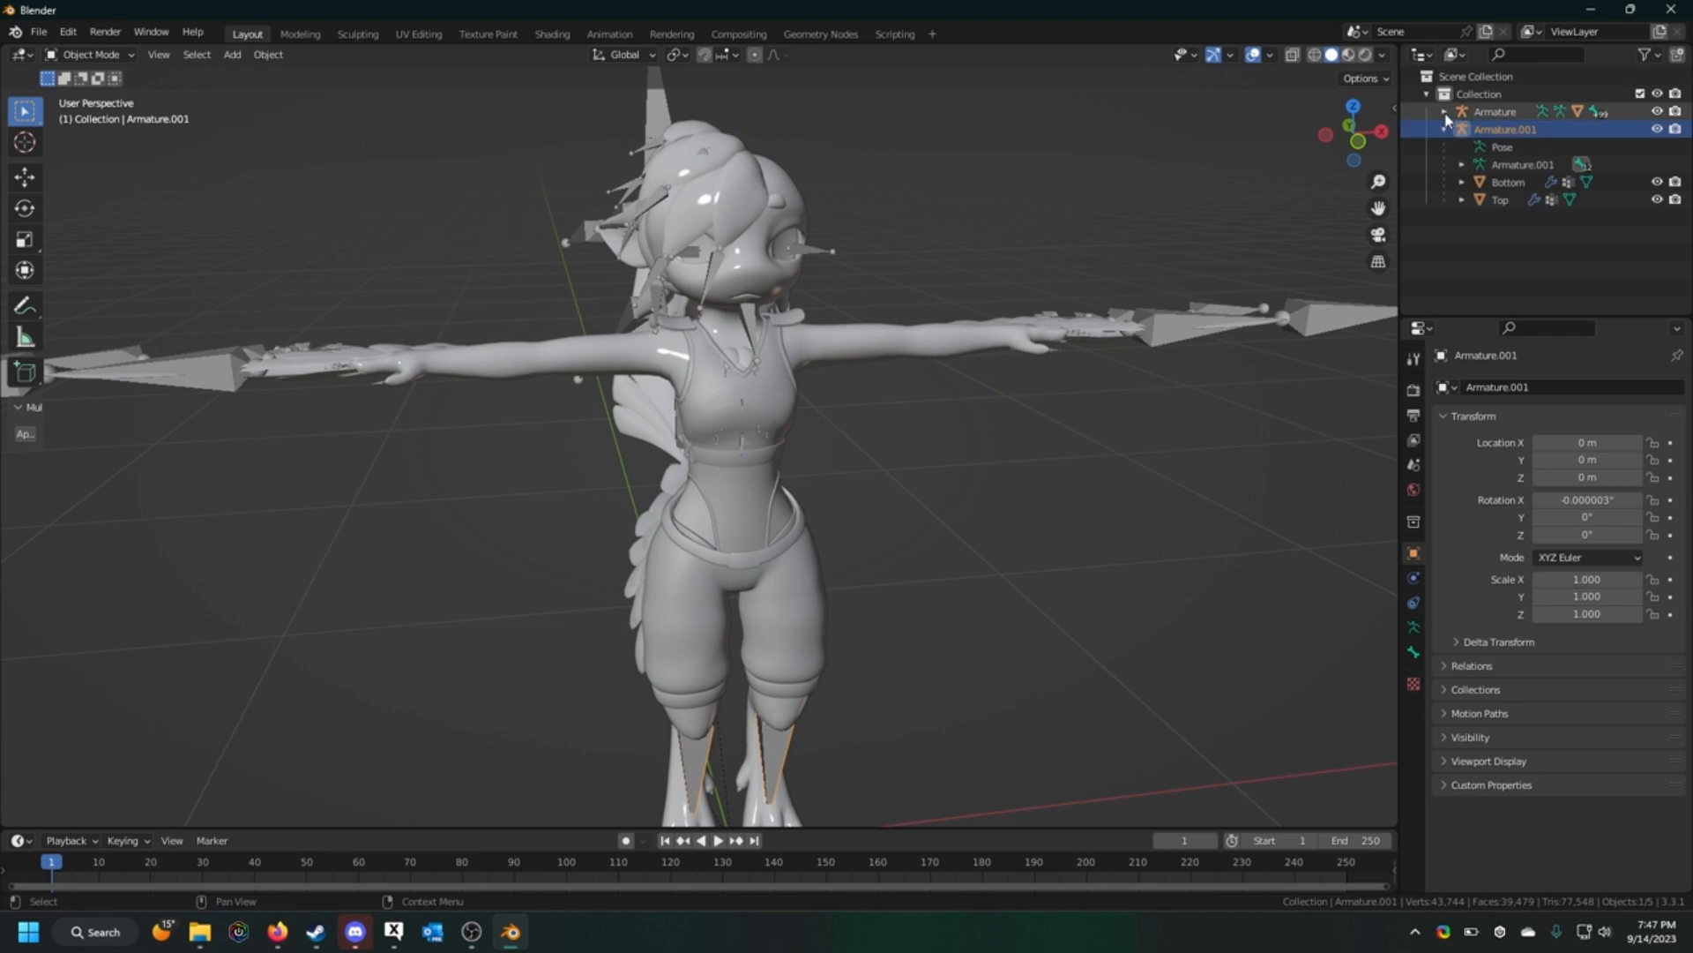
click(1444, 111)
click(1515, 112)
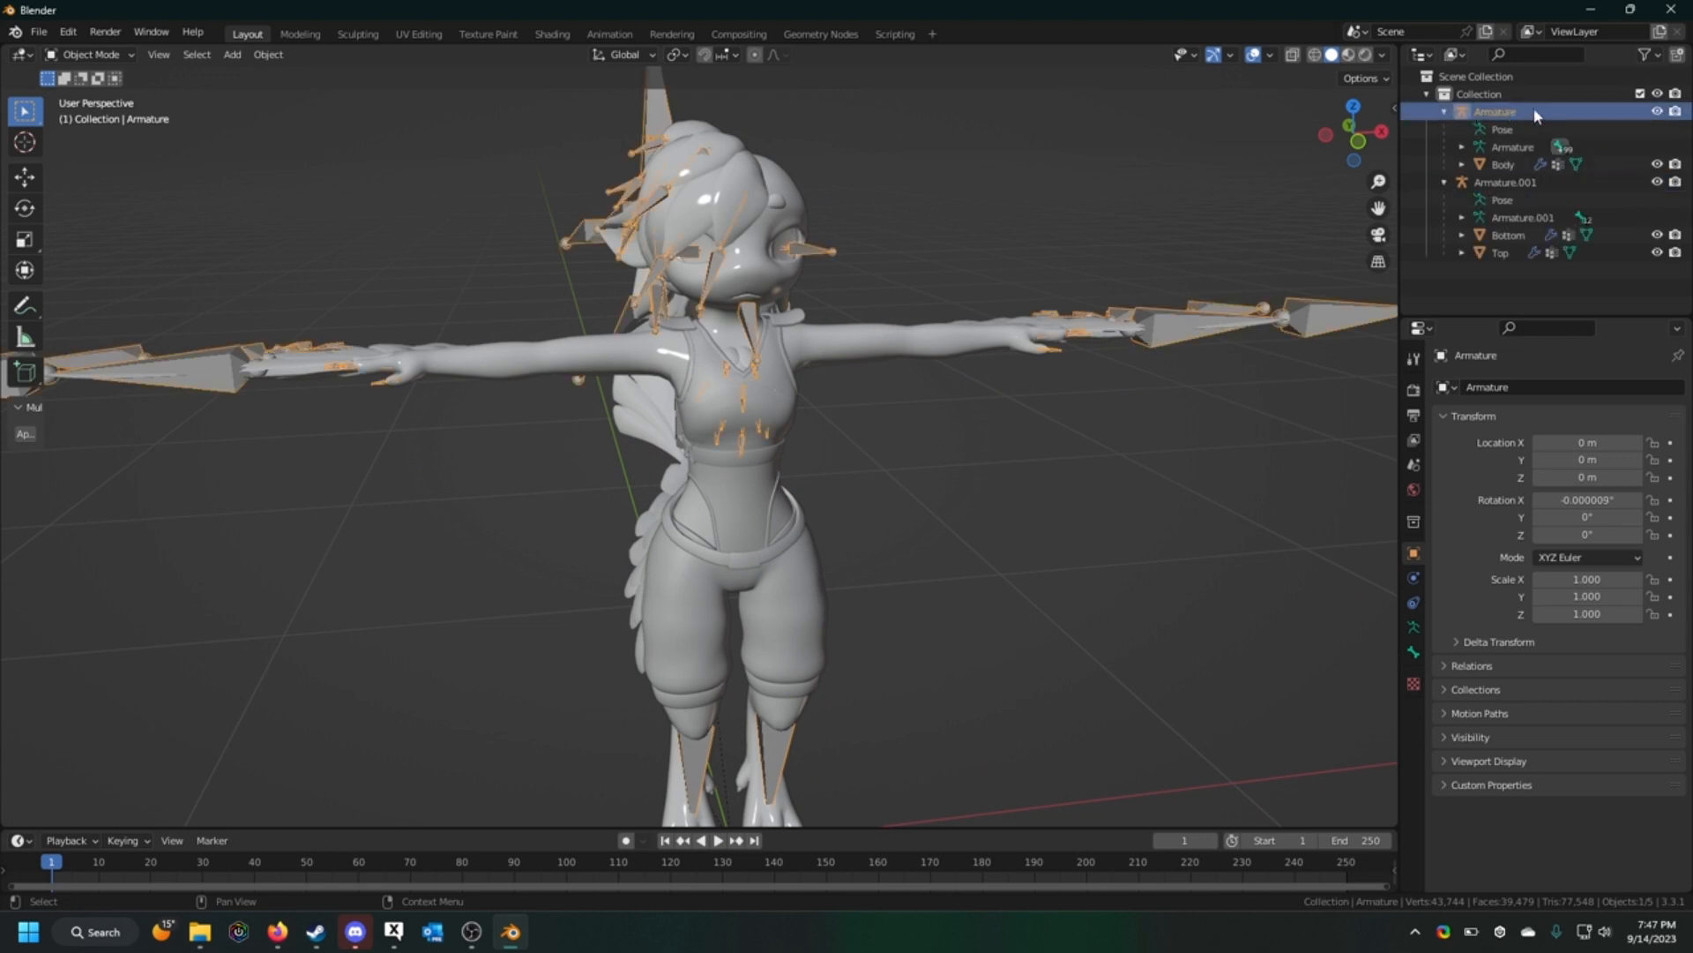
click(1517, 182)
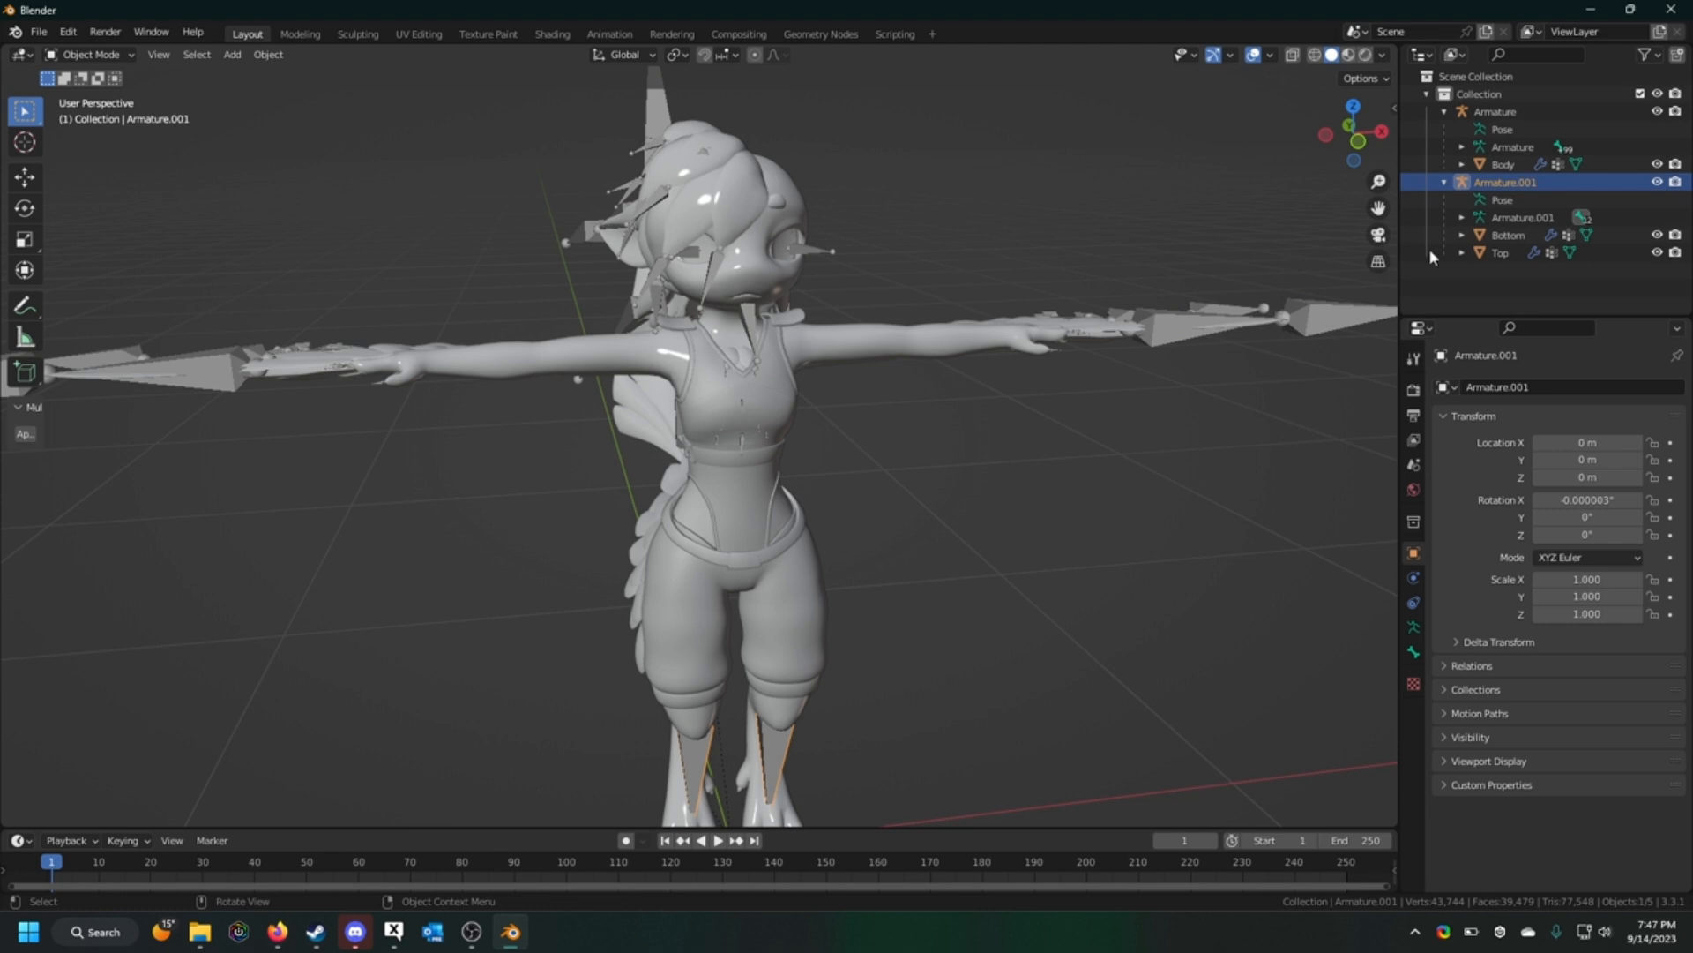
Step: Set Armature as the parent object of both the Bottom and Top clothing meshes
click(1508, 234)
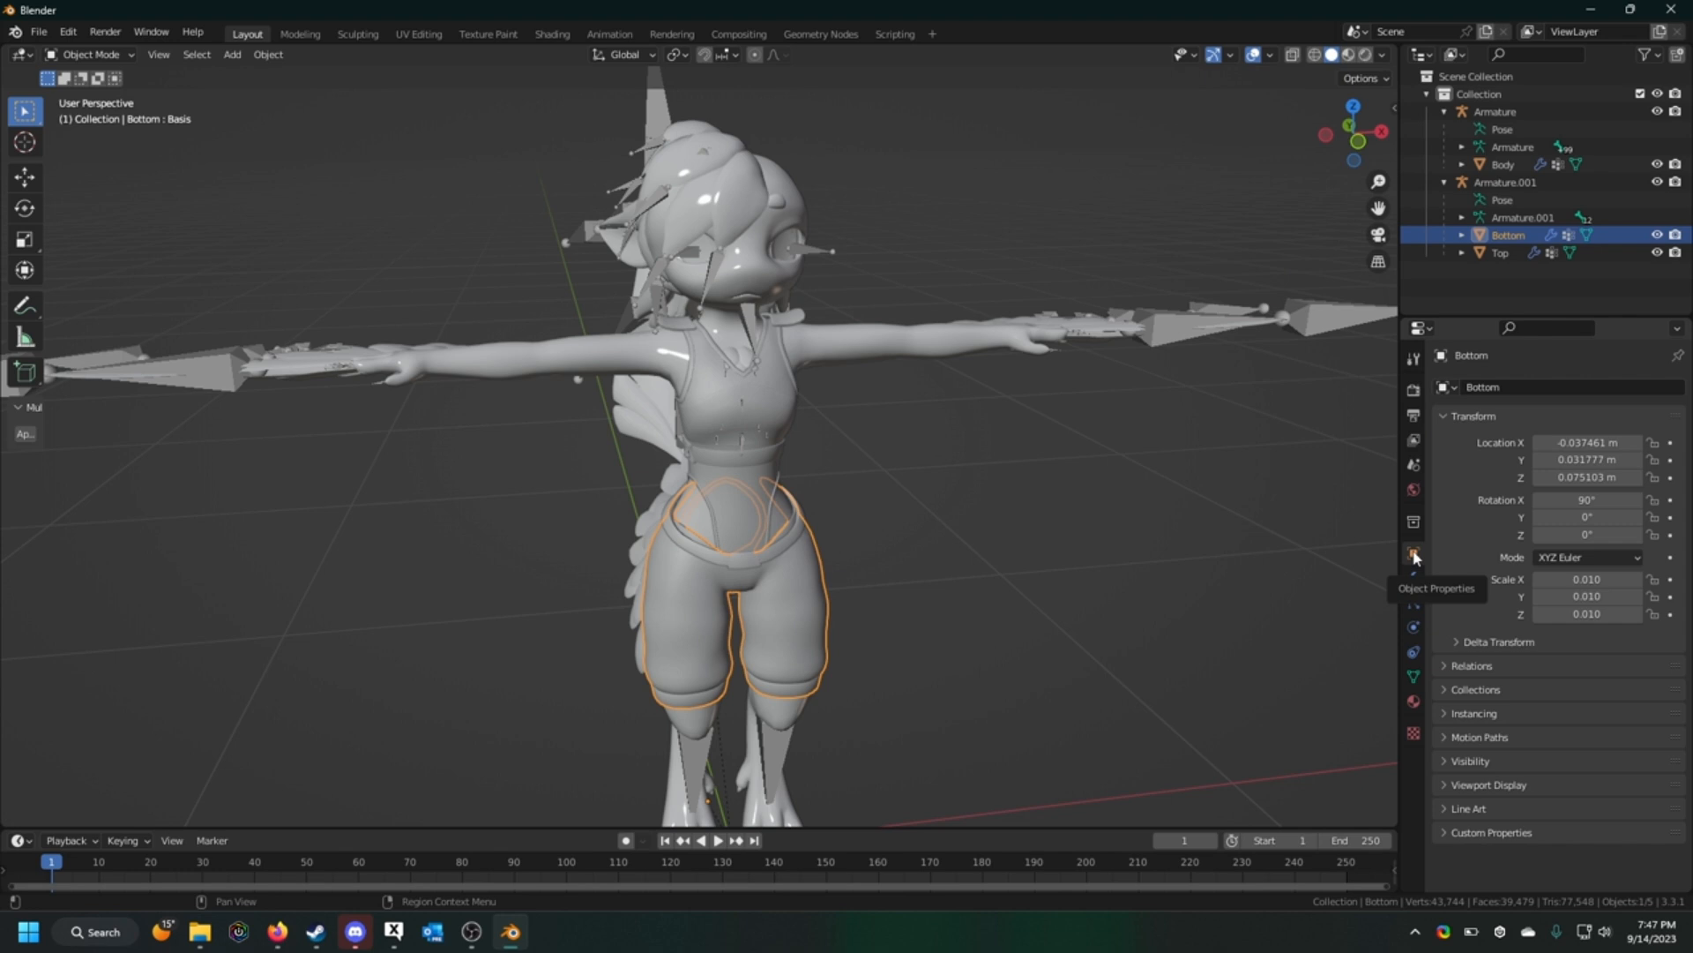
click(1471, 667)
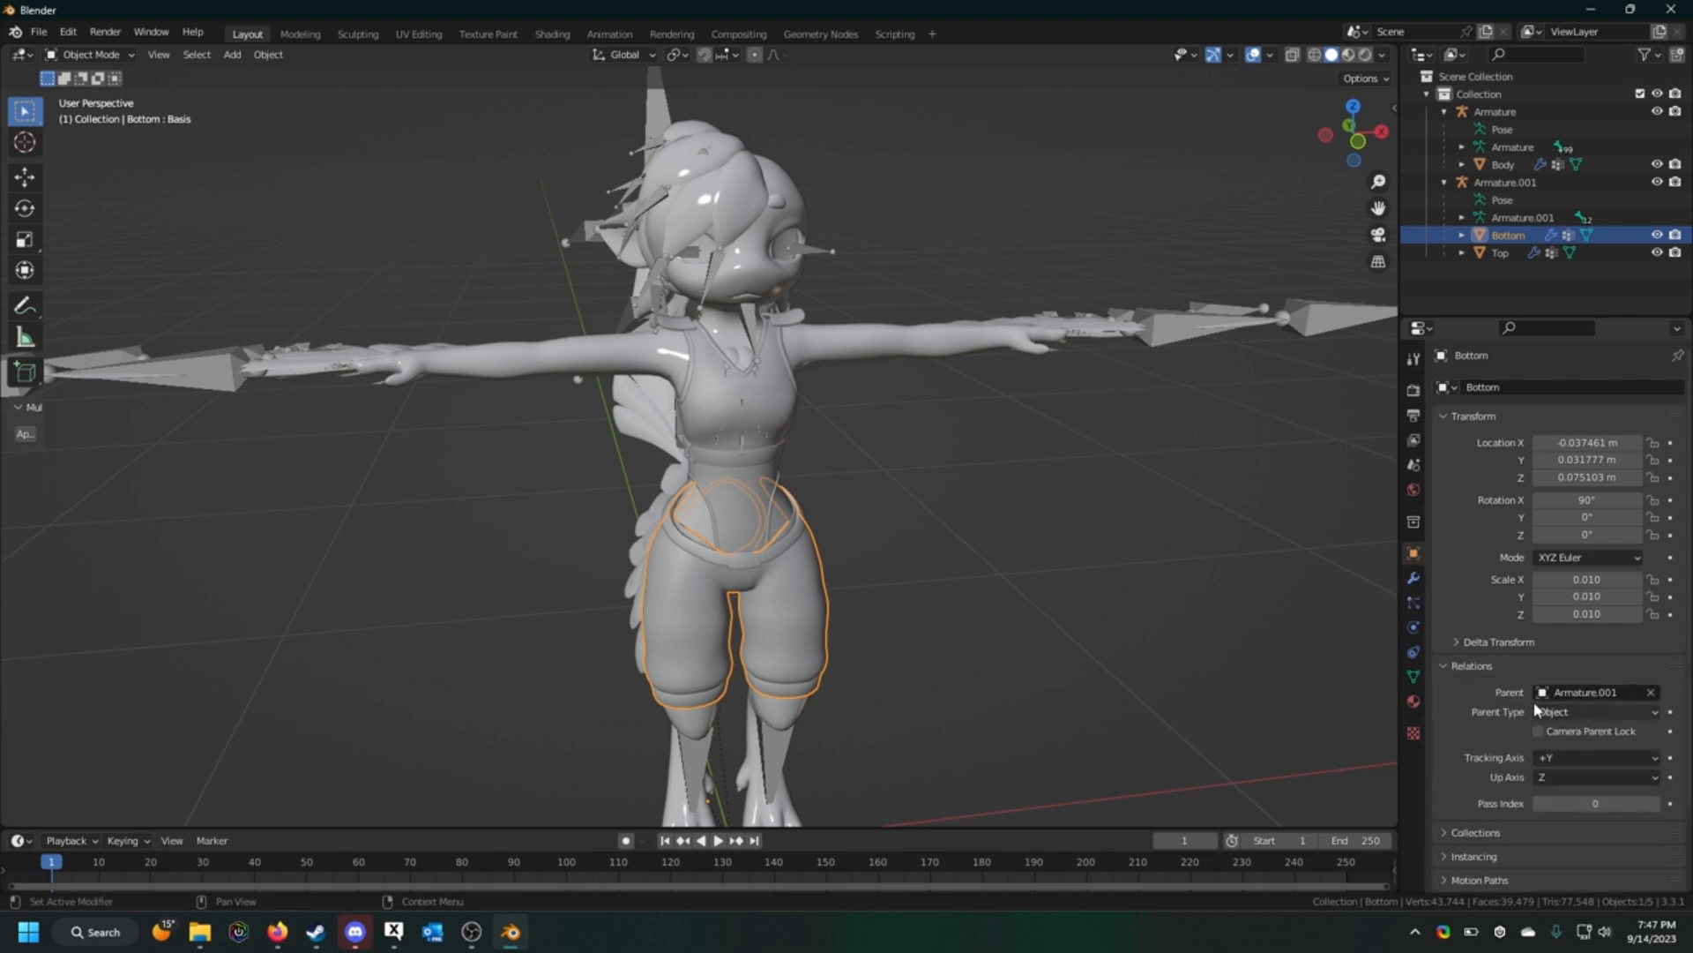
drag(1494, 113, 1585, 692)
click(1501, 253)
drag(1504, 111, 1579, 695)
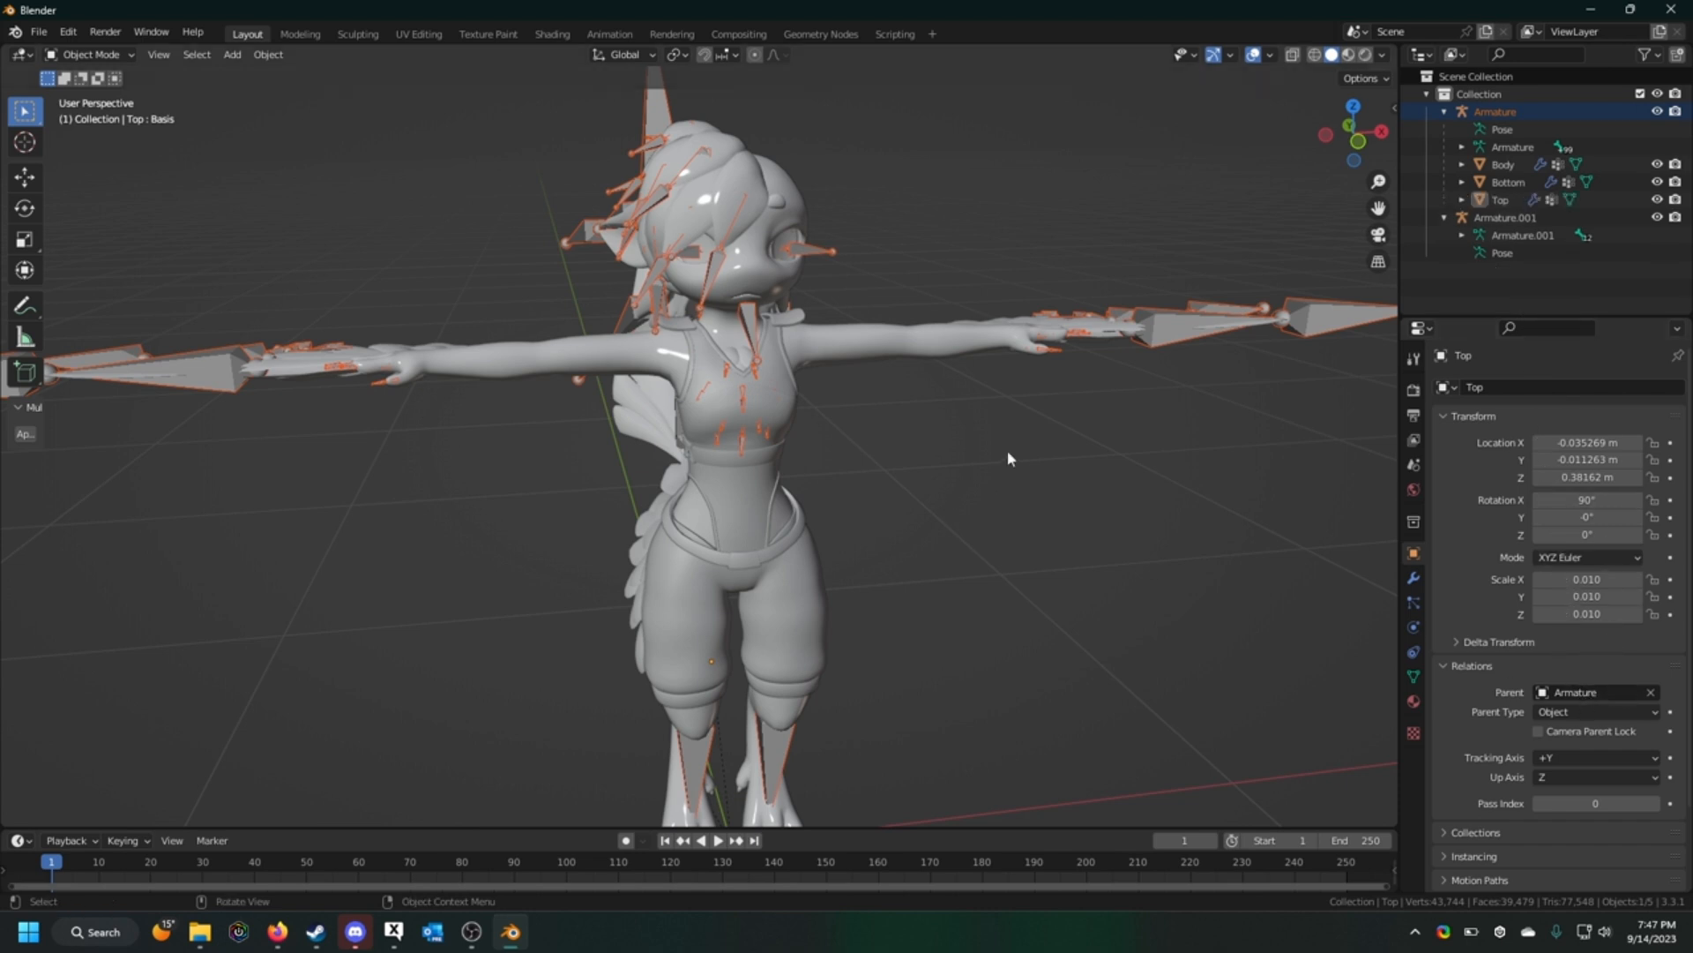
click(813, 610)
click(796, 498)
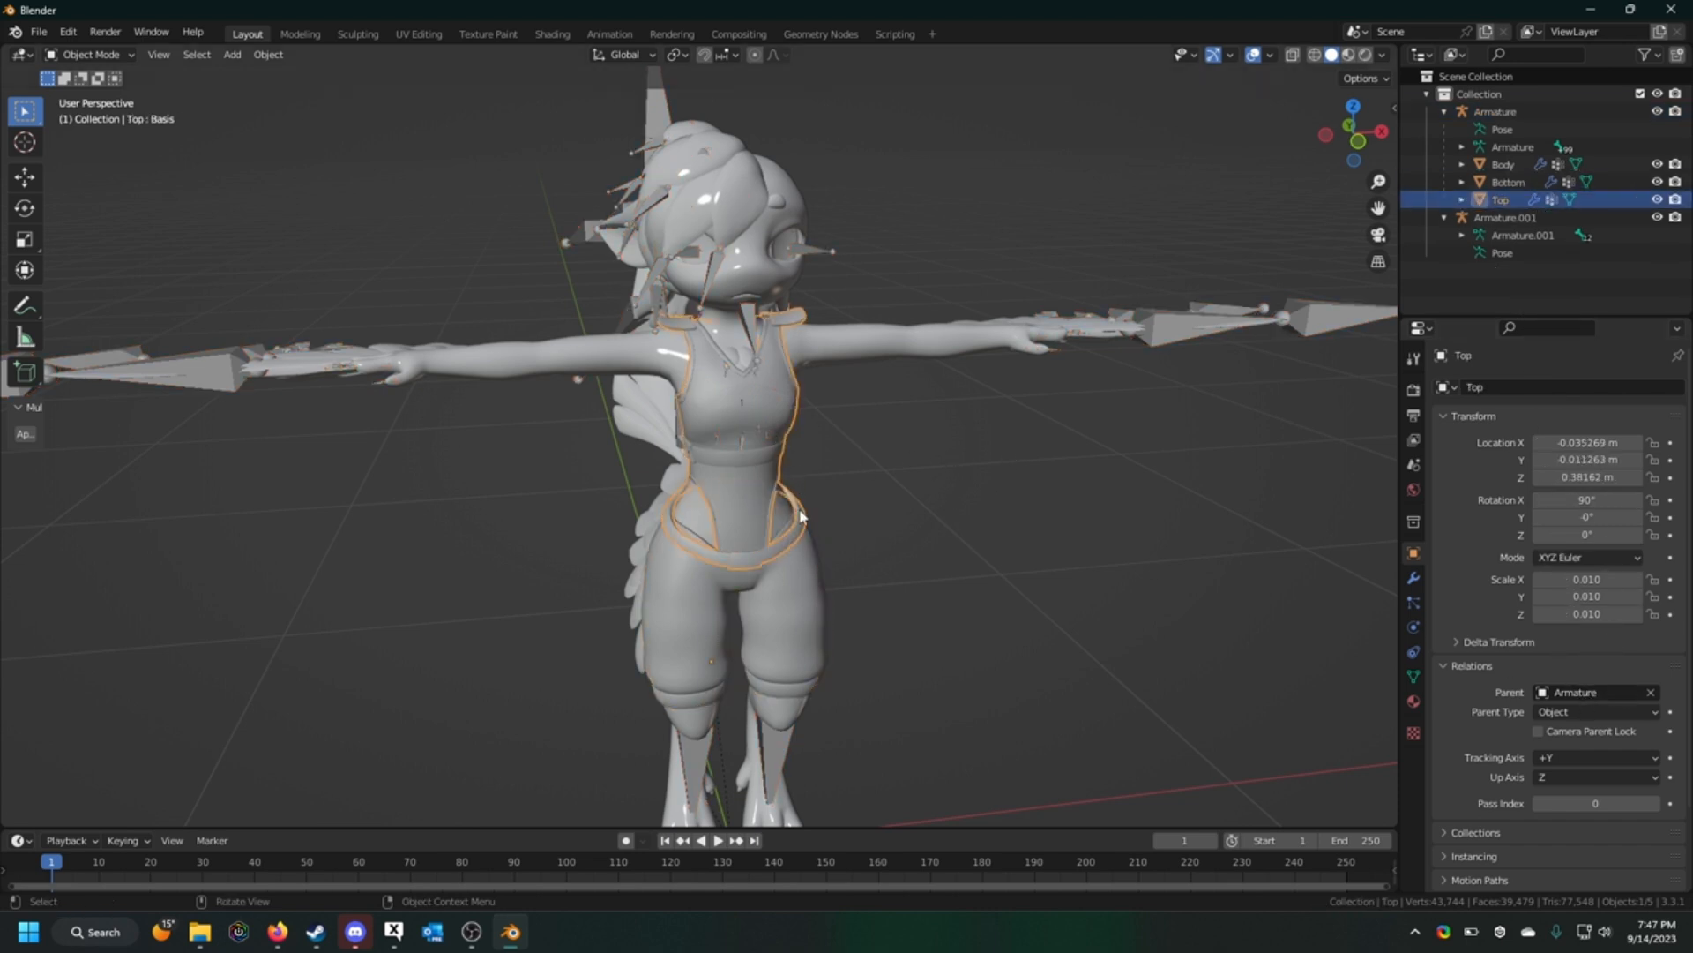
click(807, 557)
key(alt+a)
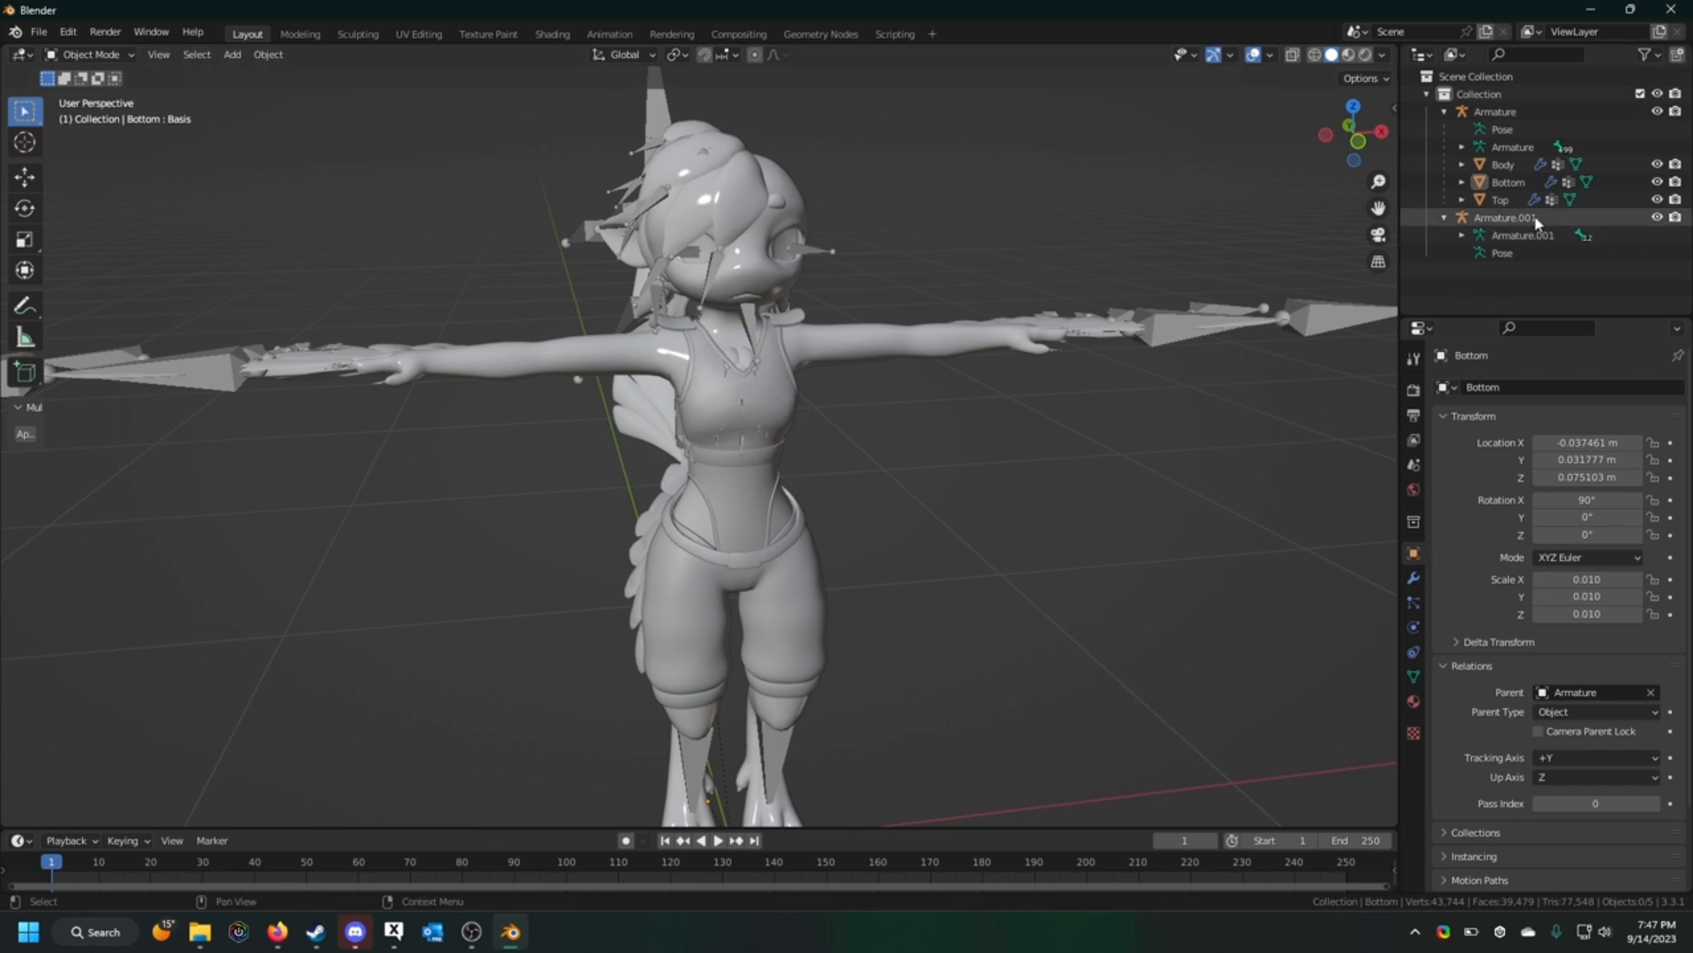
Step: Update the armature modifiers of the Bottom and Top meshes to use Armature as modifier name and target object
click(1510, 181)
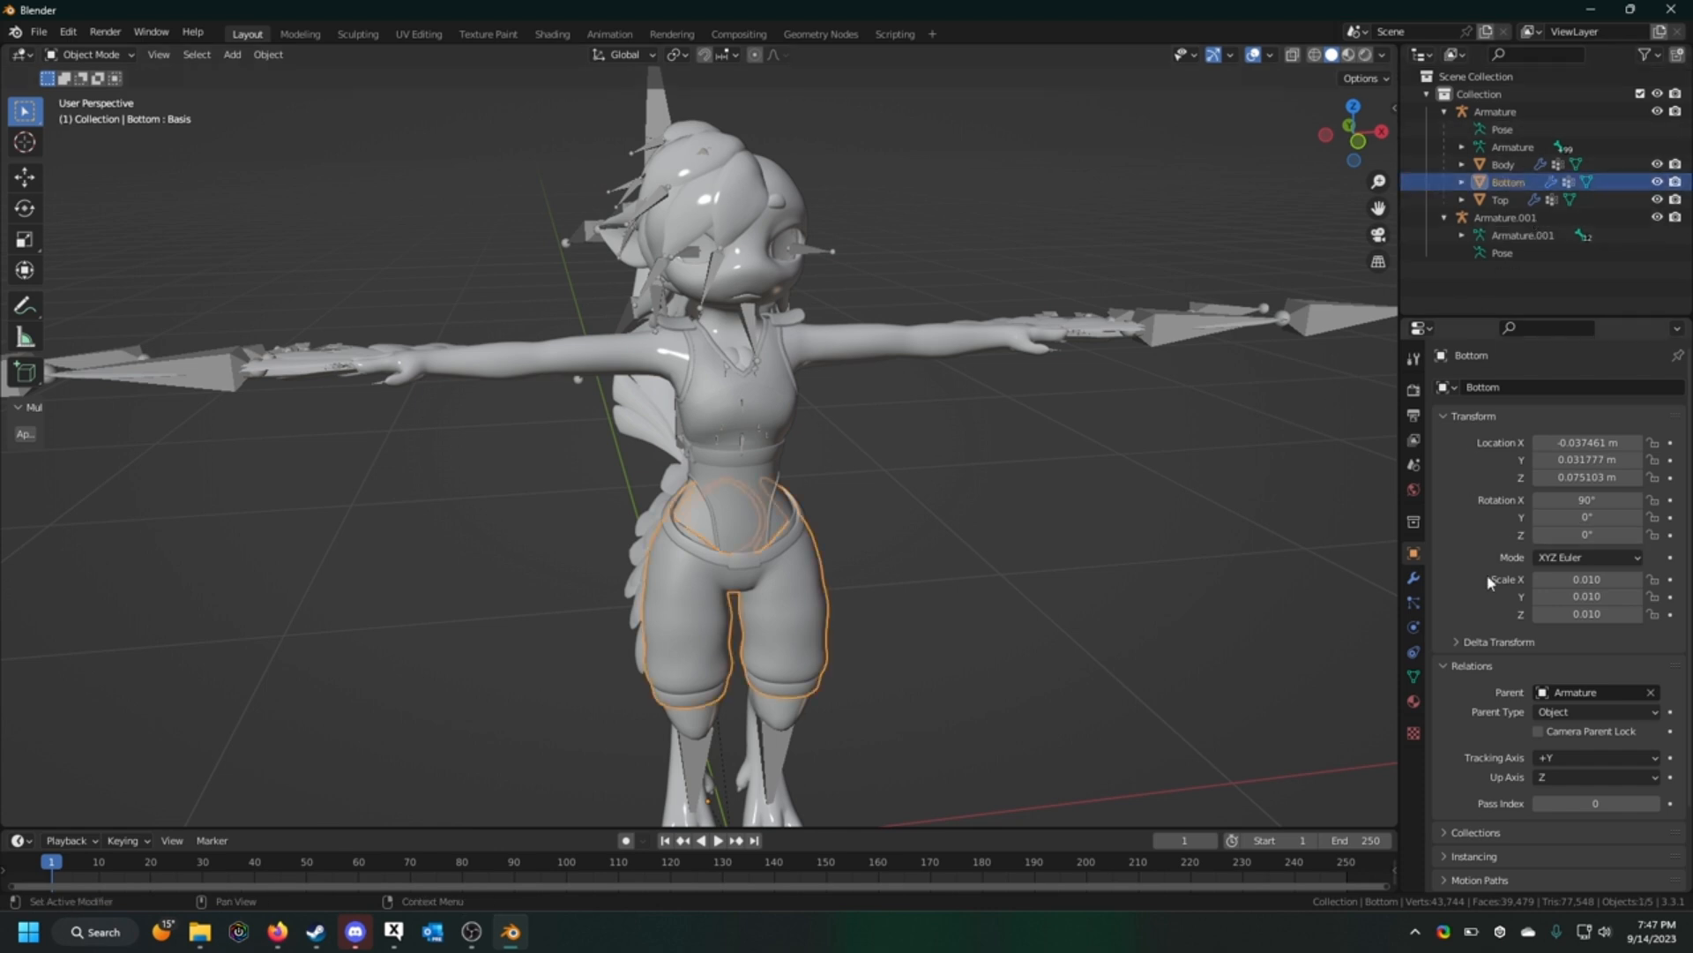
click(1413, 582)
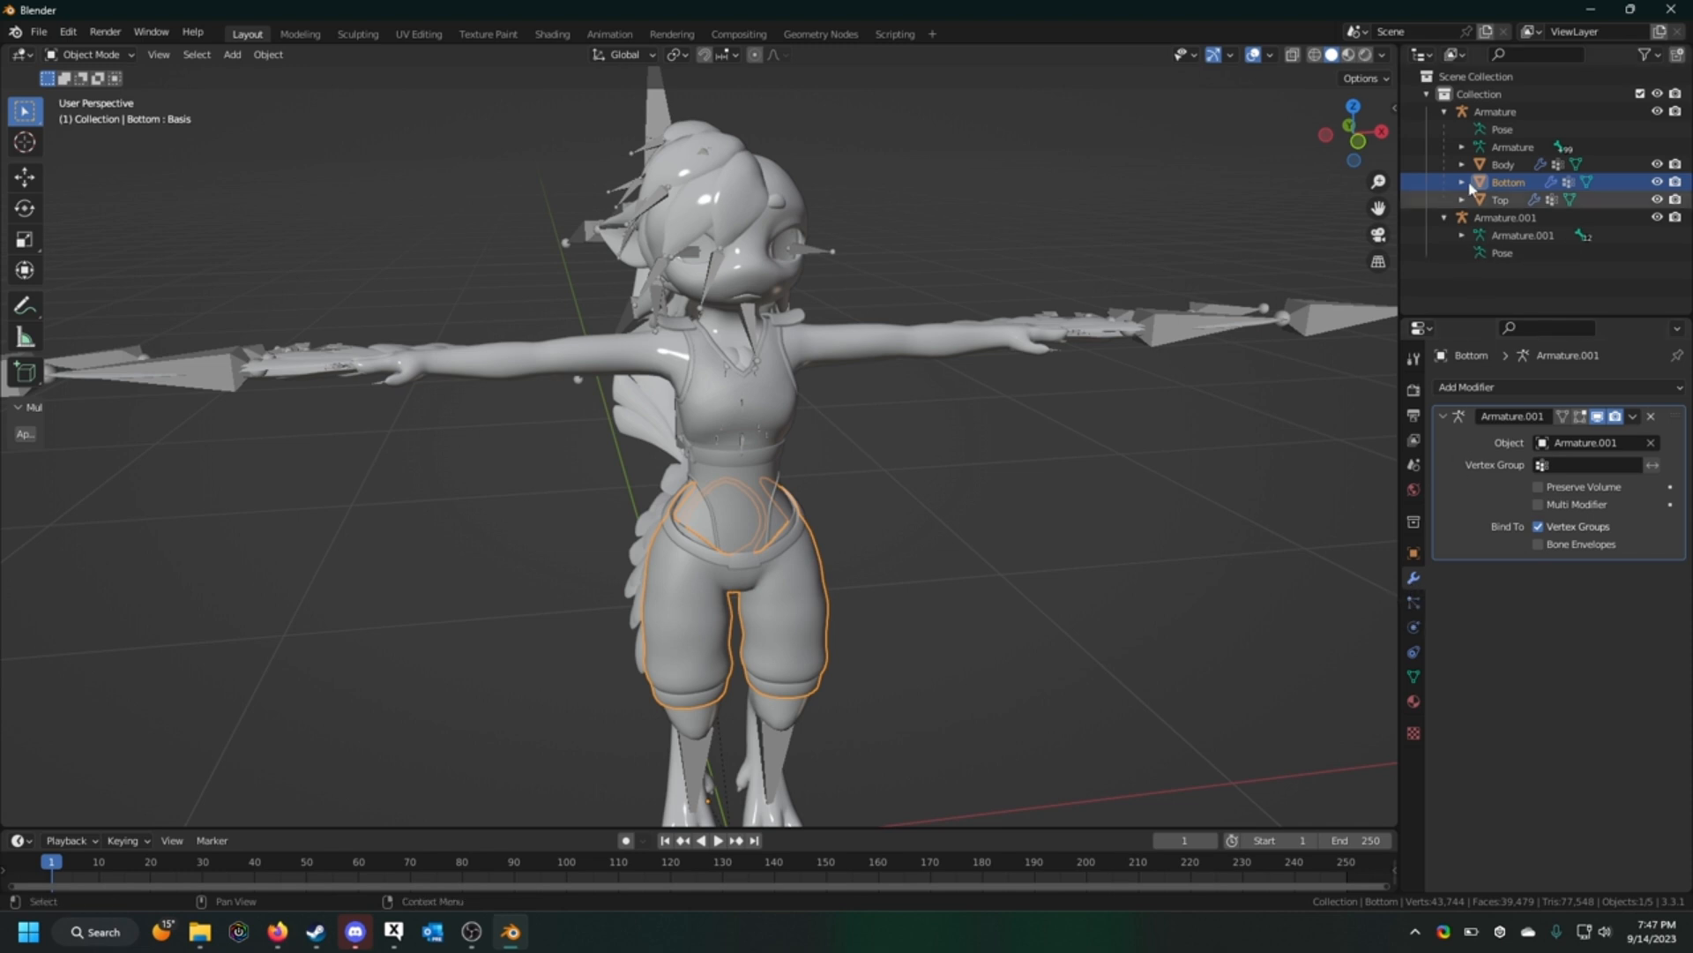
drag(1491, 115, 1528, 421)
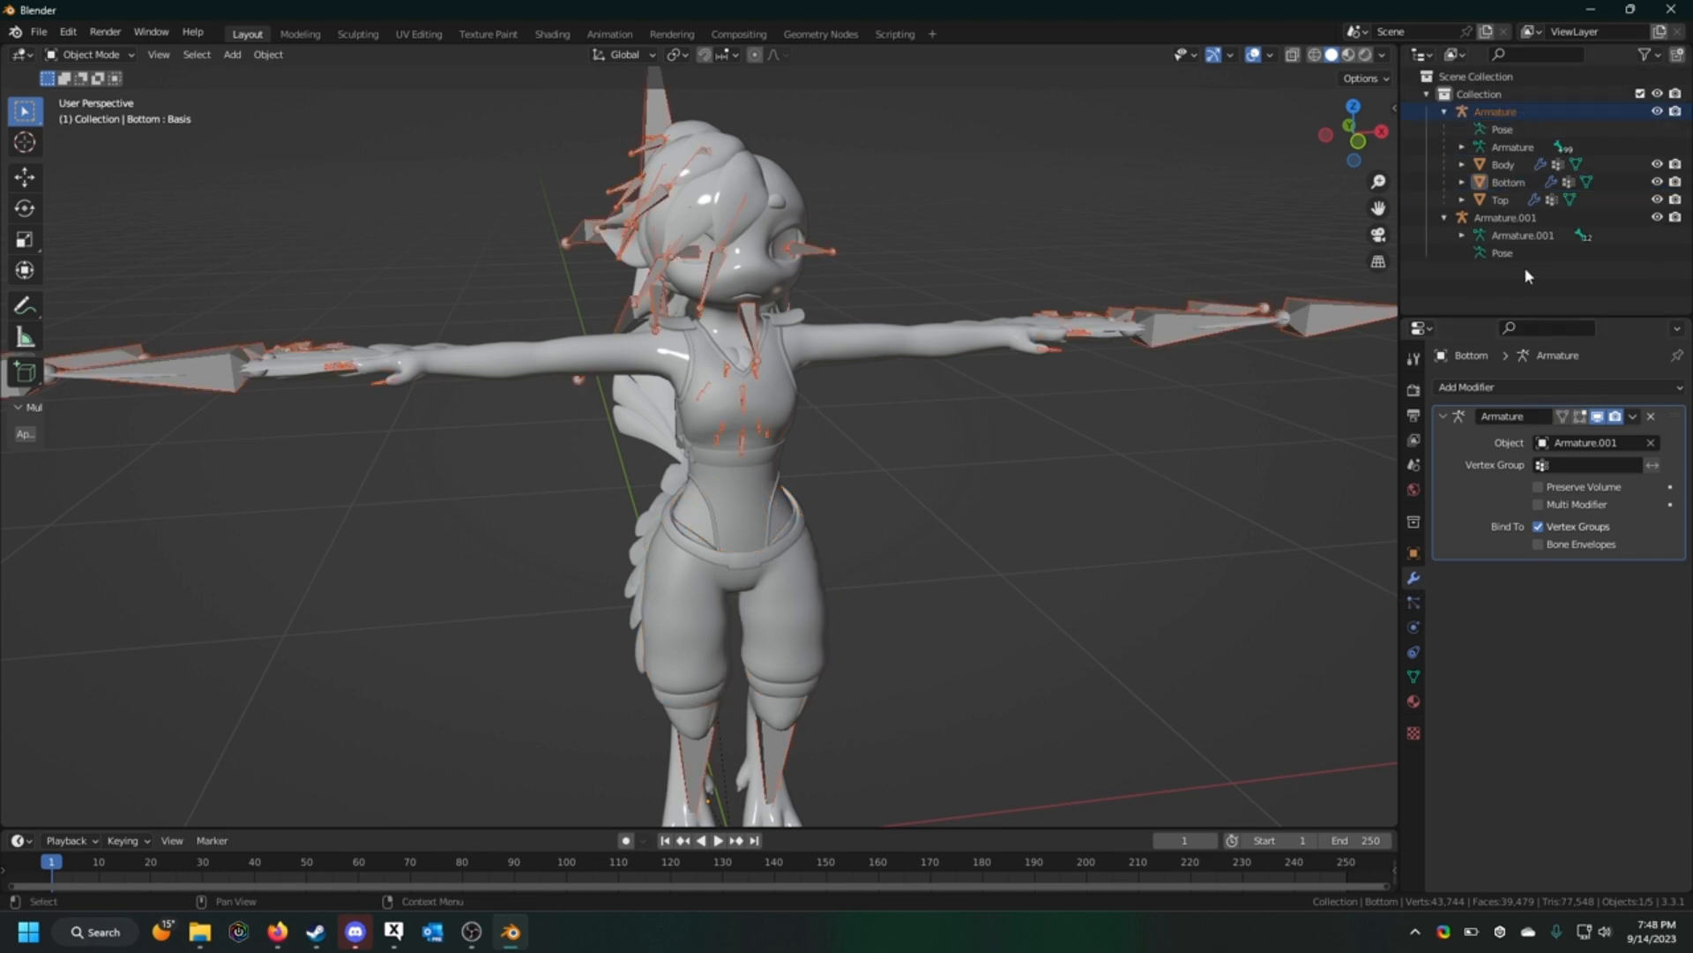
drag(1513, 114, 1575, 451)
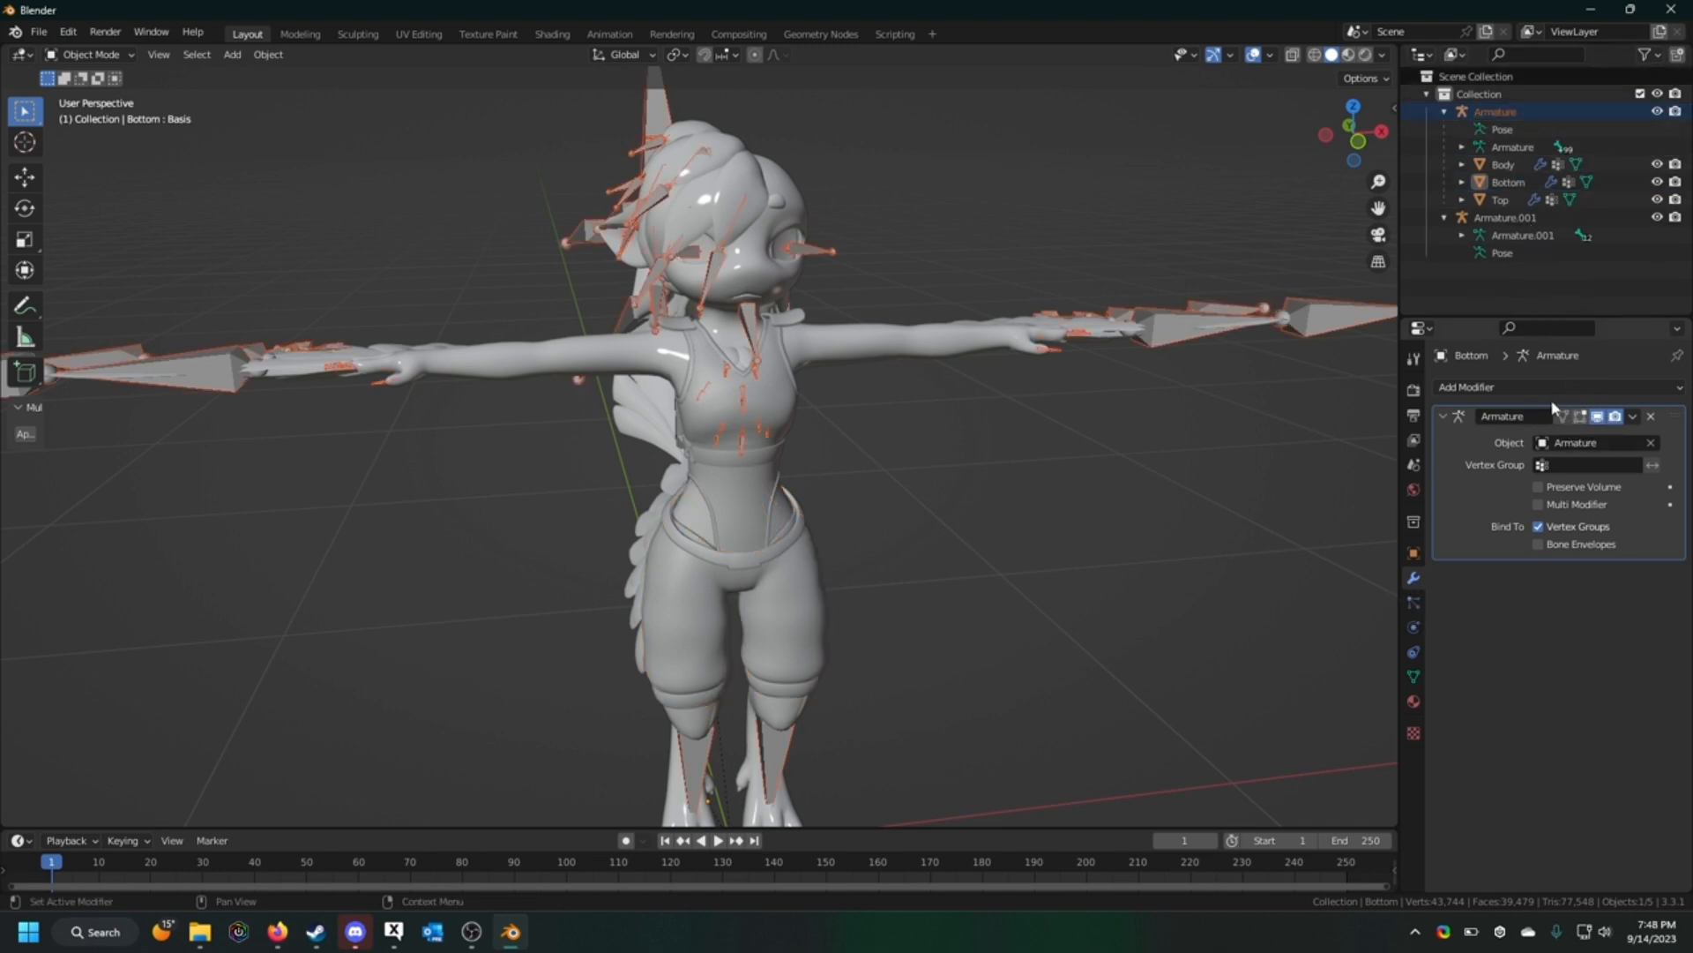
click(1501, 200)
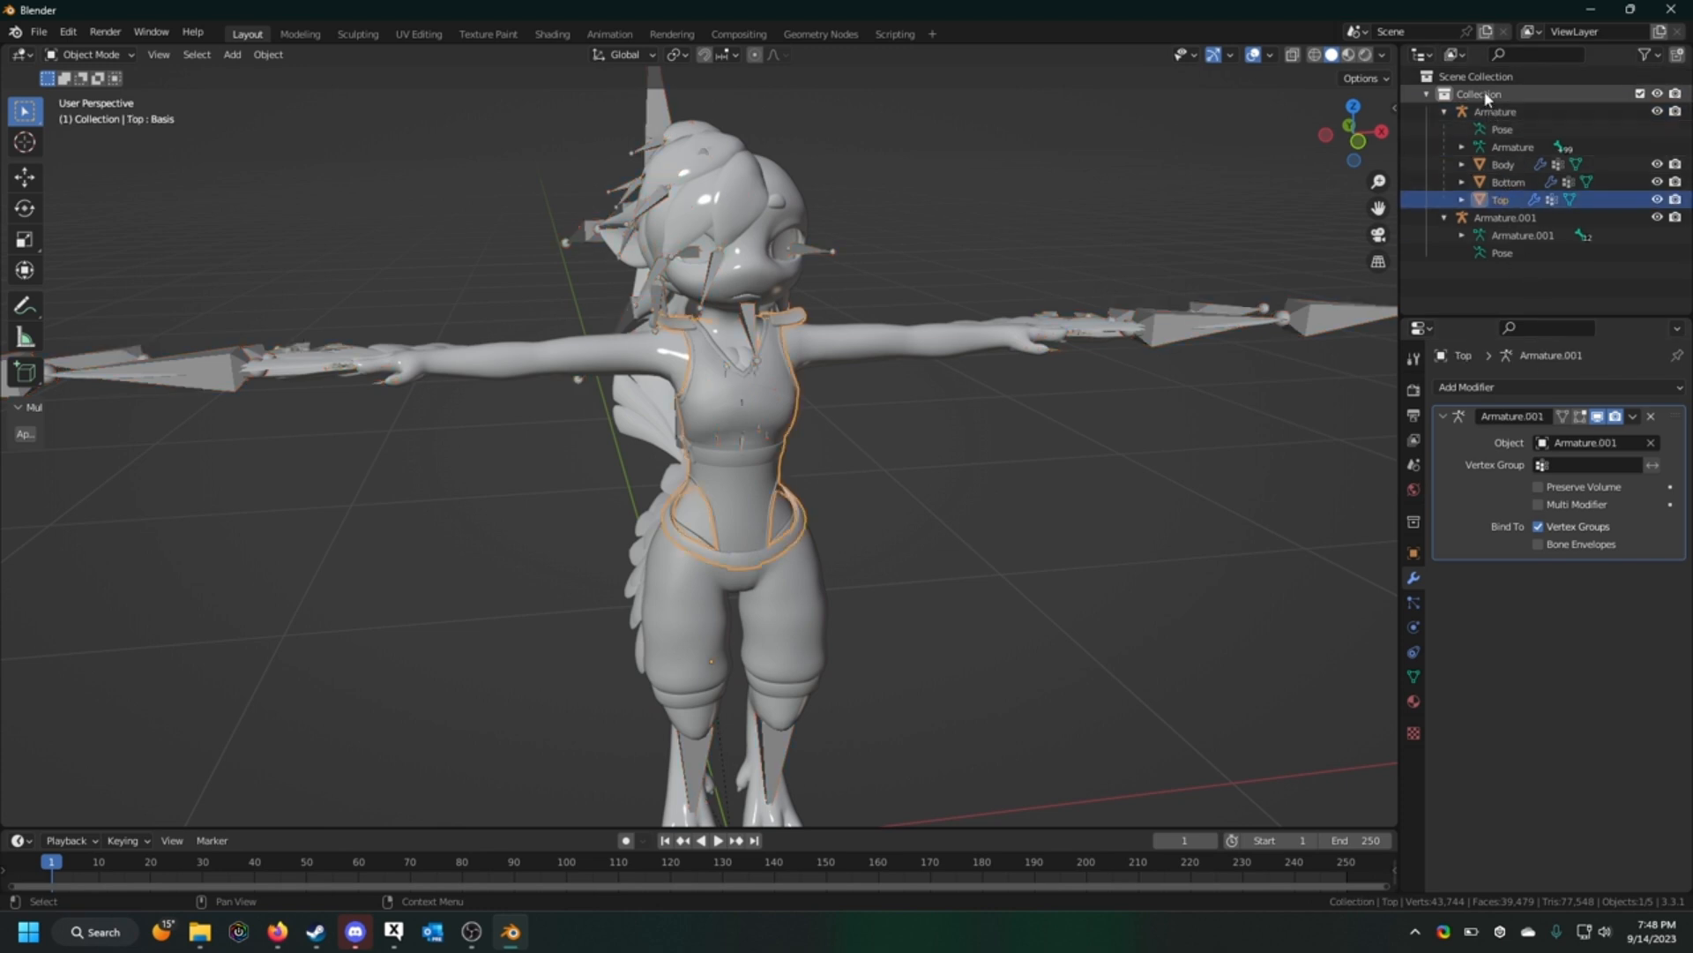
drag(1496, 112, 1520, 418)
Step: Select the main Armature and disable Armature.001 in both the viewport and renders
middle_drag(965, 520, 953, 506)
click(843, 572)
middle_drag(842, 578, 876, 501)
click(774, 177)
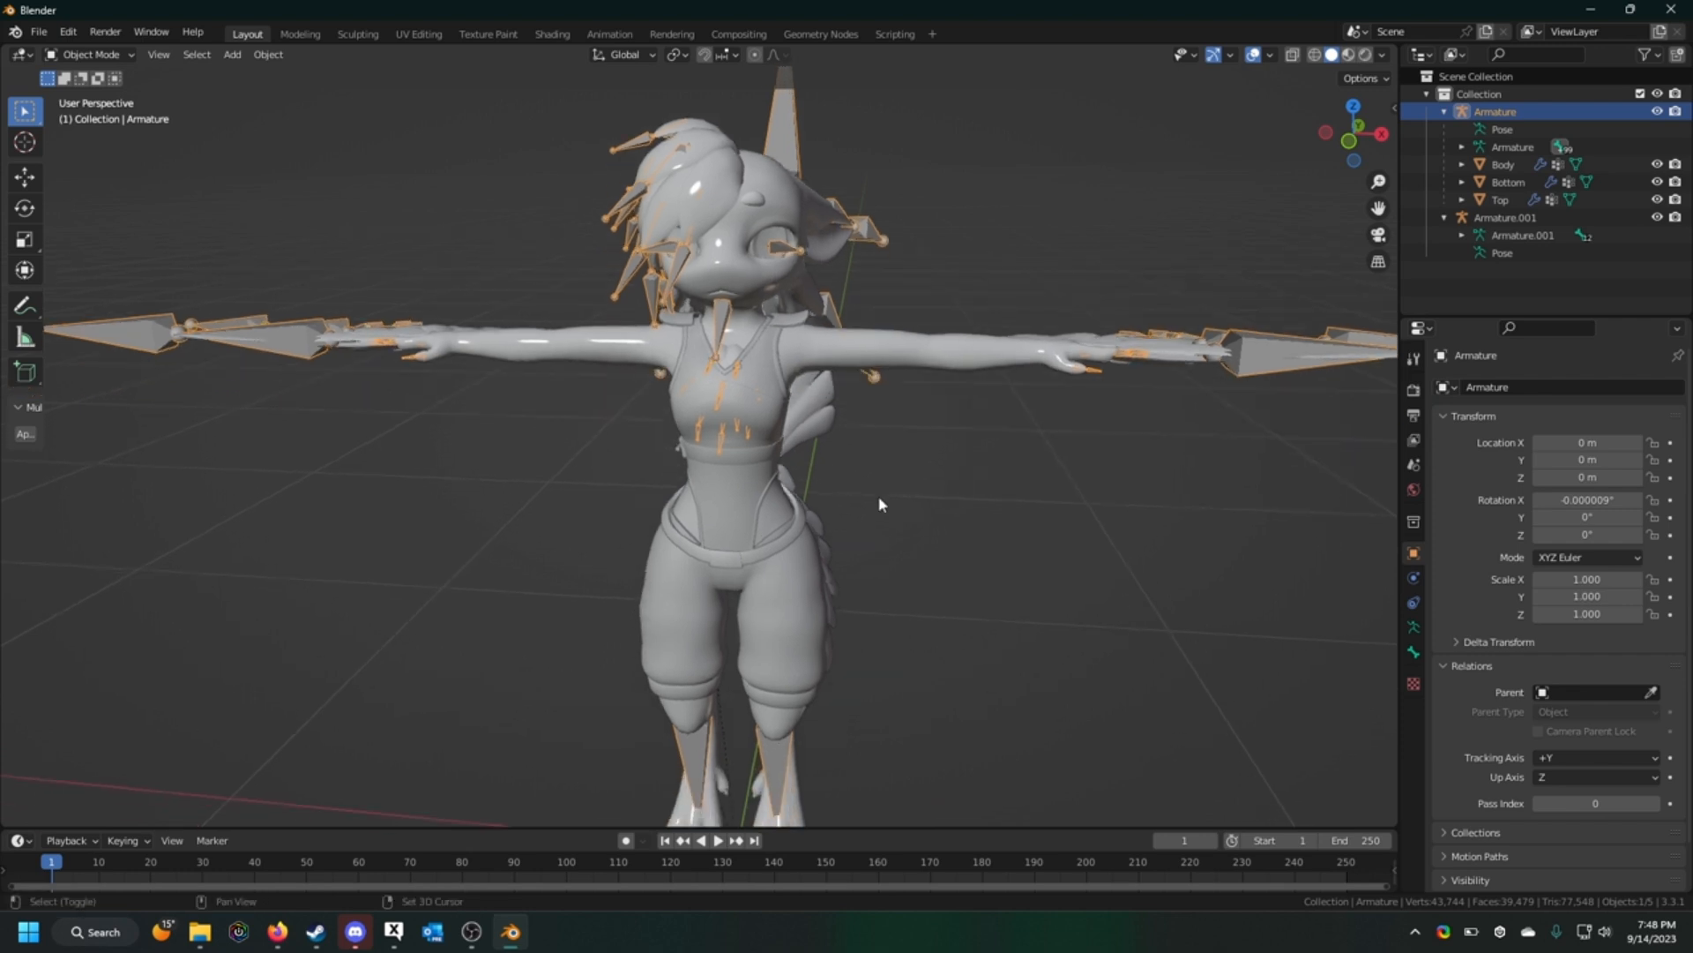
click(1658, 218)
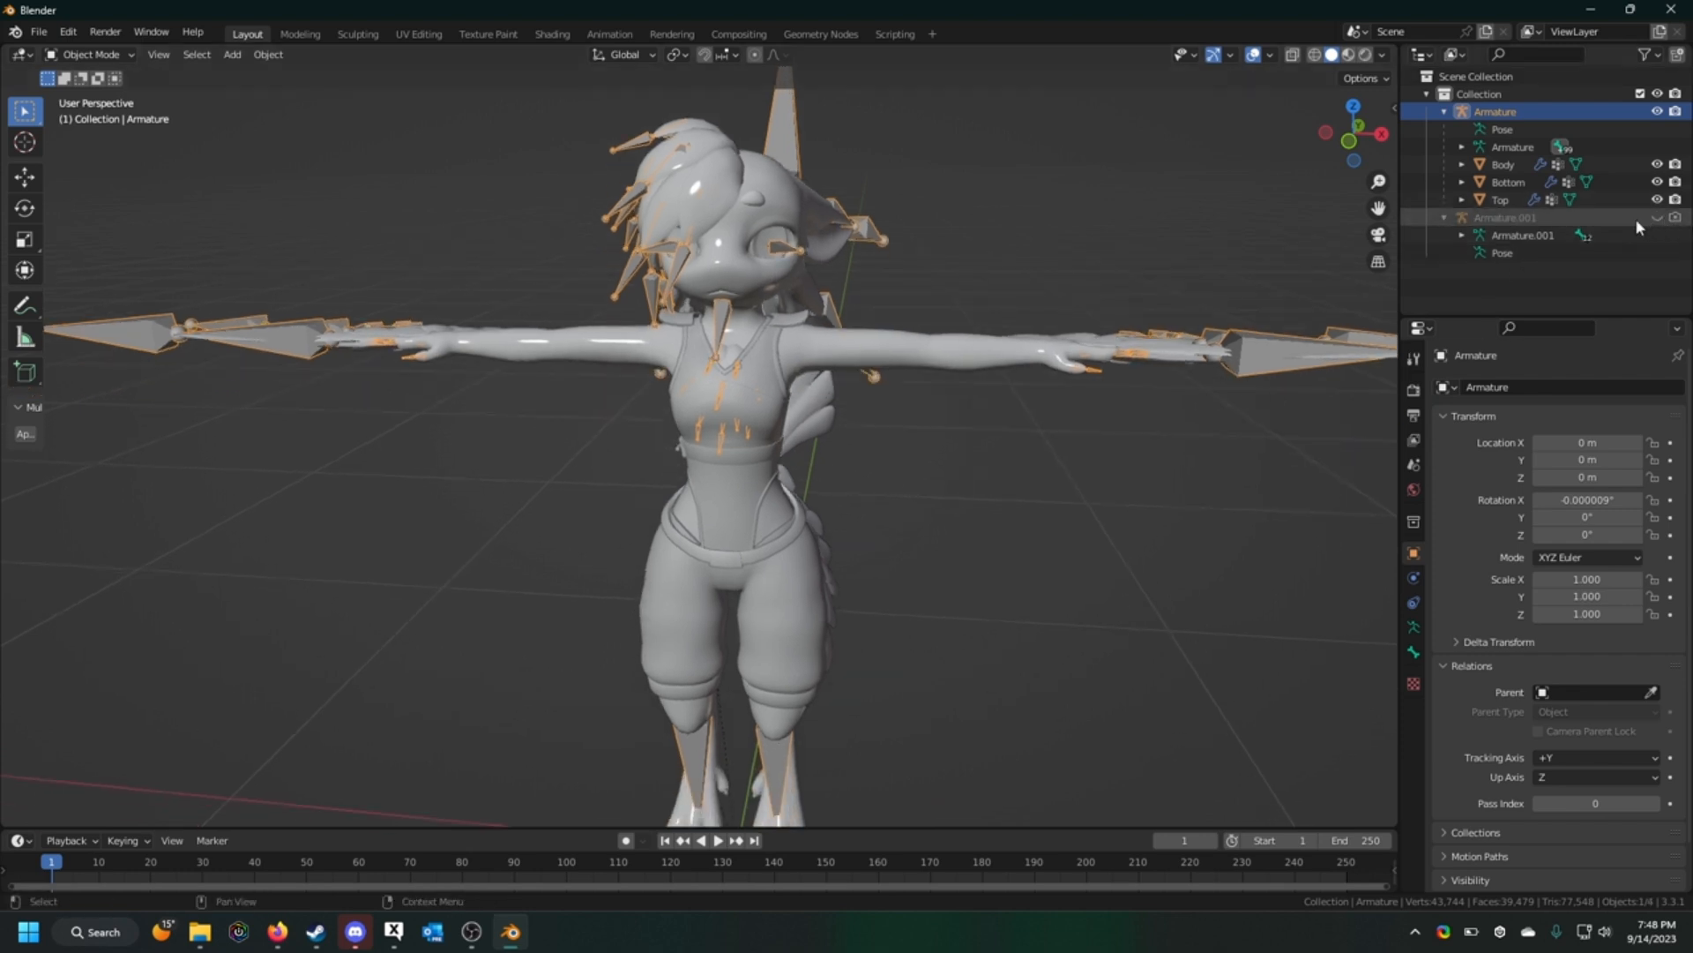
click(1675, 219)
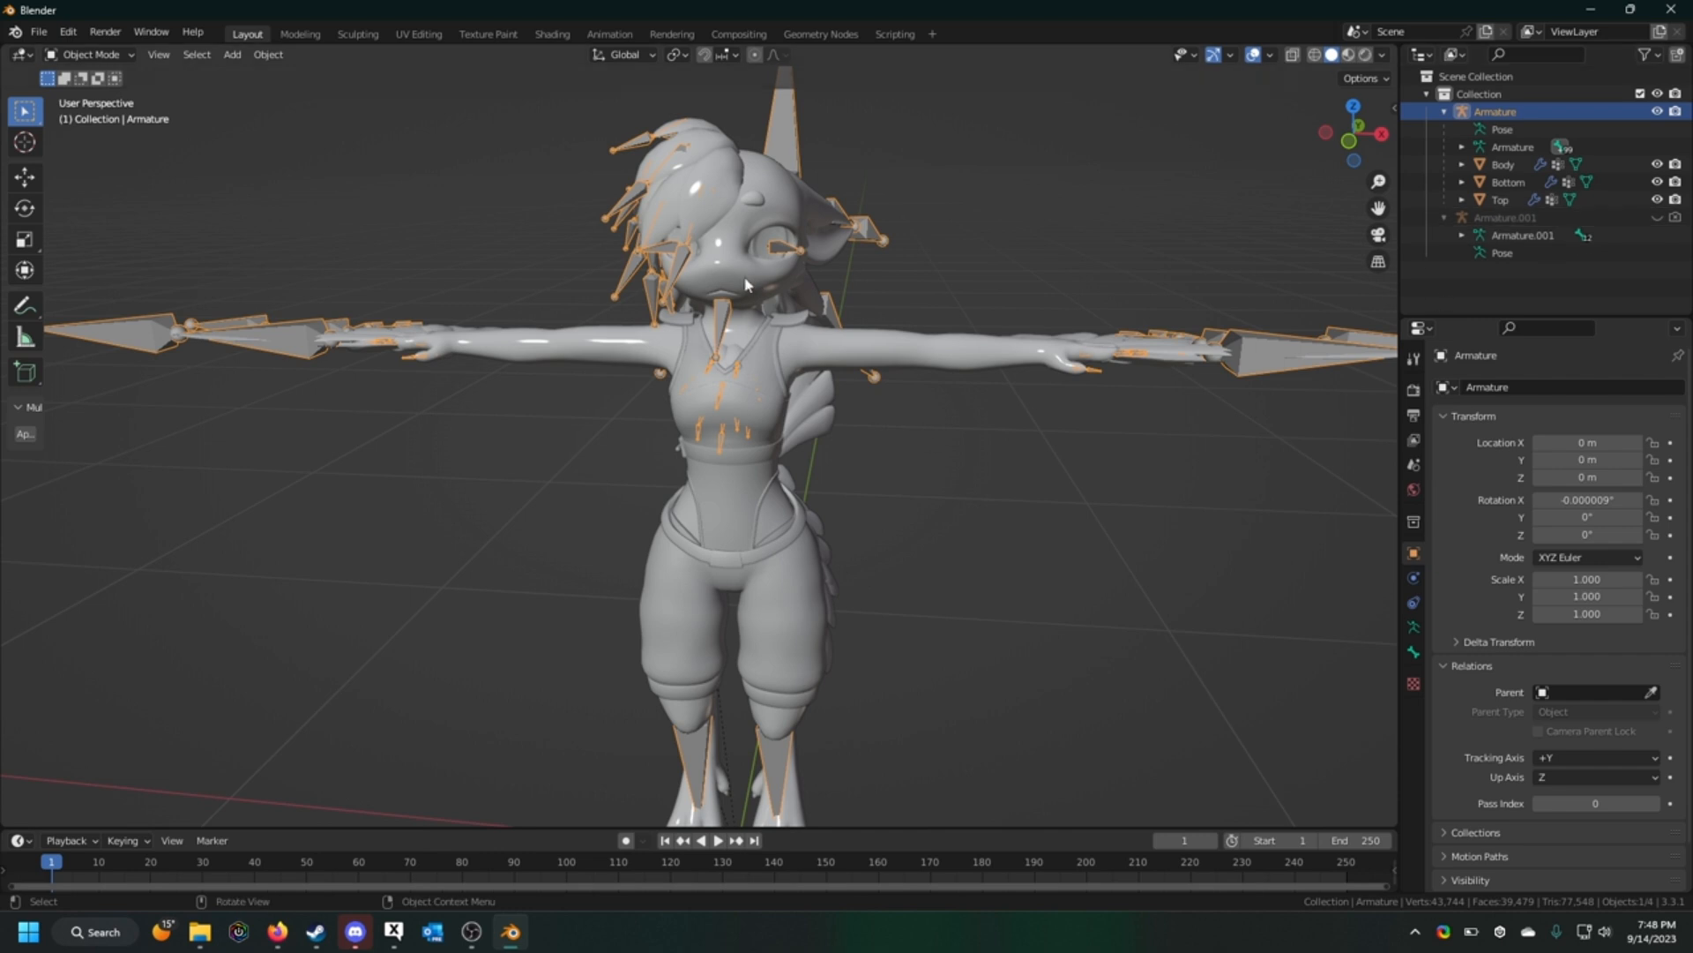
Step: Enter Pose Mode on the Armature, rotate a bone to test how the clothing follows, and undo the rotation
click(90, 54)
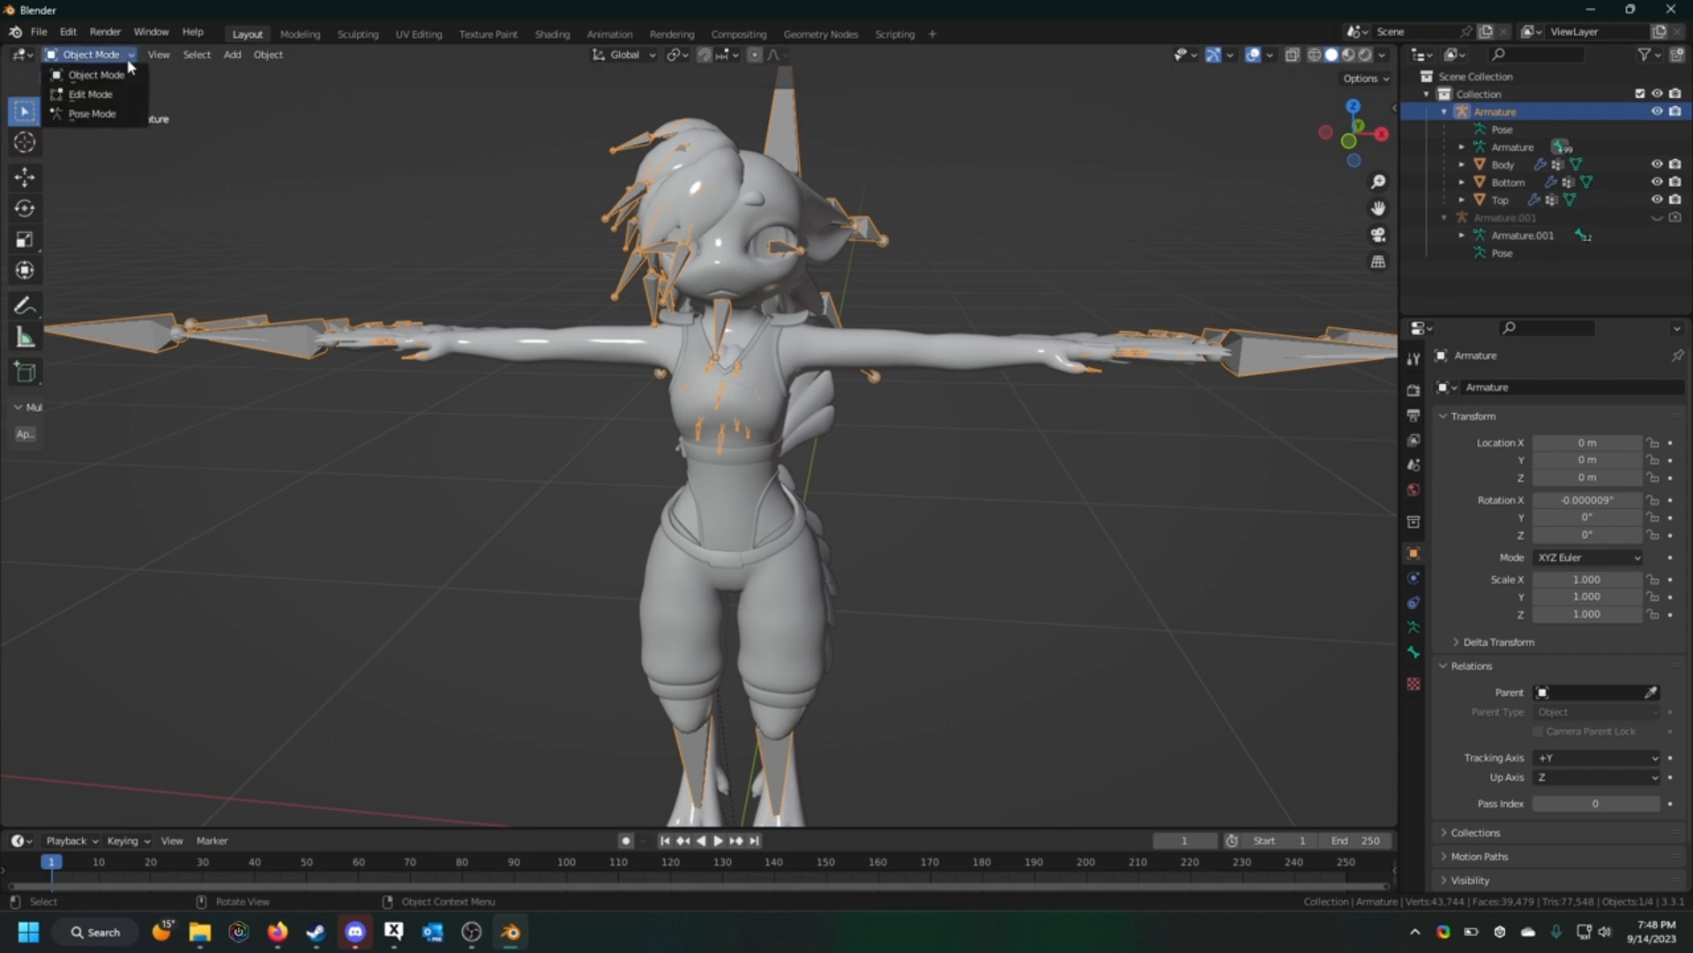
click(92, 114)
scroll(785, 510, up, 4)
click(780, 499)
middle_drag(756, 506, 743, 356)
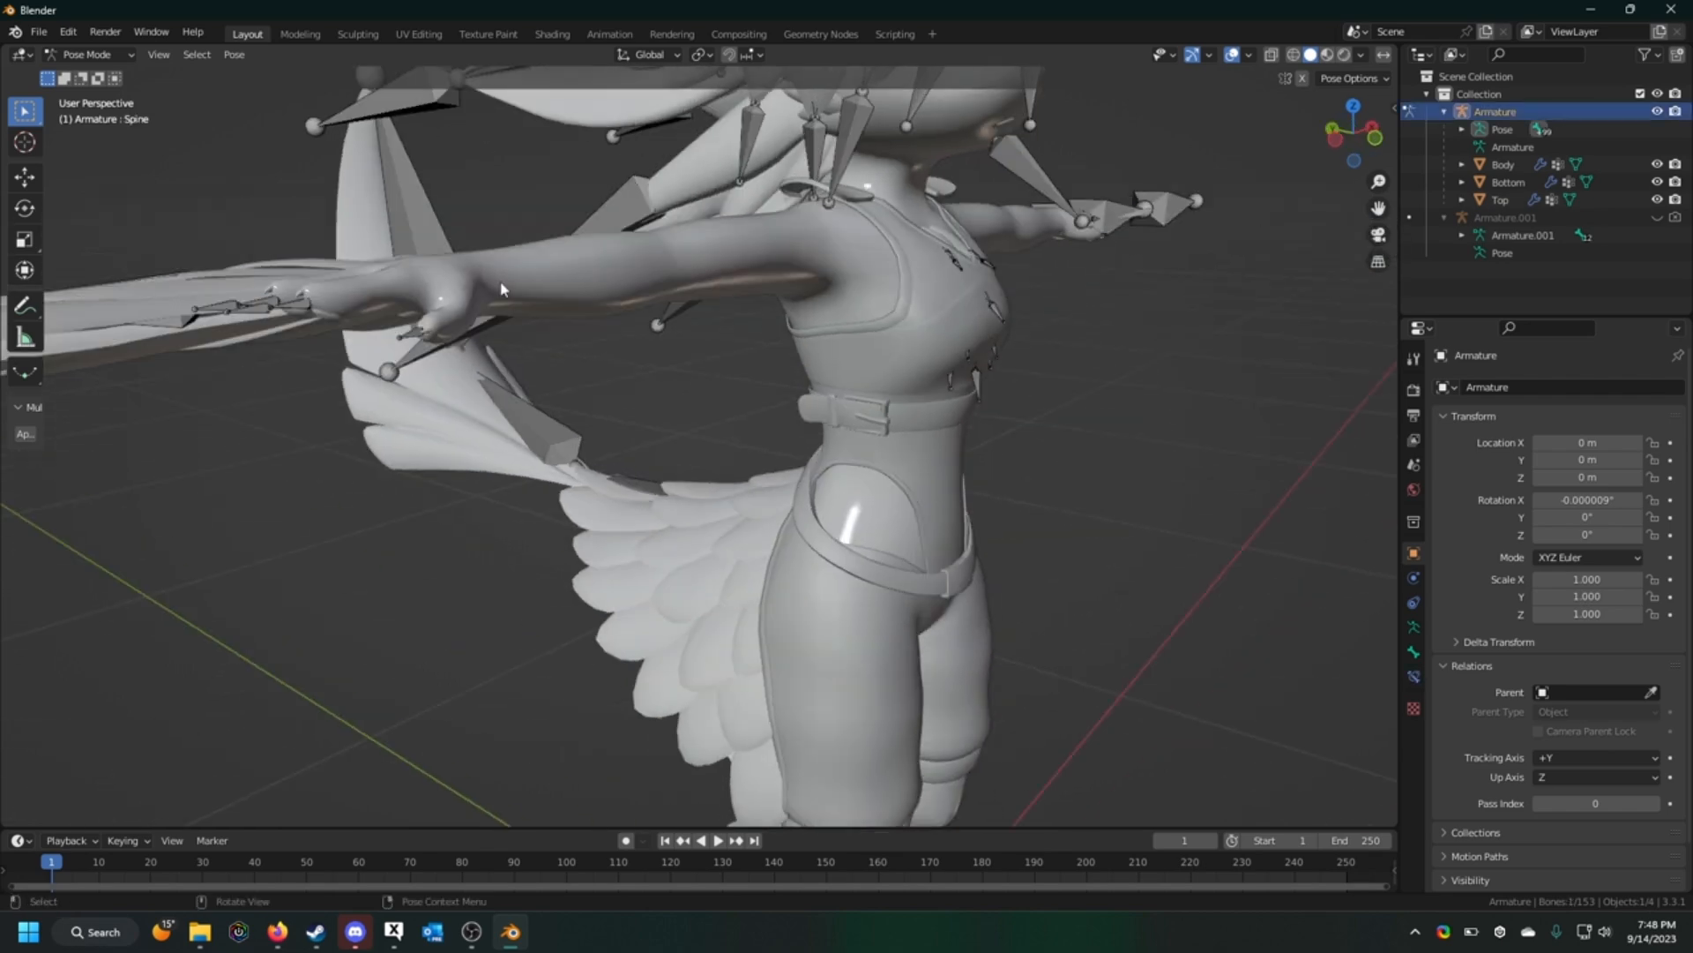
click(24, 207)
middle_drag(1085, 414, 909, 473)
drag(828, 501, 994, 600)
key(ctrl+z)
Step: Test the clothing with a second bone rotation, undo it and return to Object Mode
shift+middle_drag(993, 605, 873, 353)
click(873, 353)
drag(906, 201, 884, 187)
key(ctrl+z)
click(88, 55)
click(91, 73)
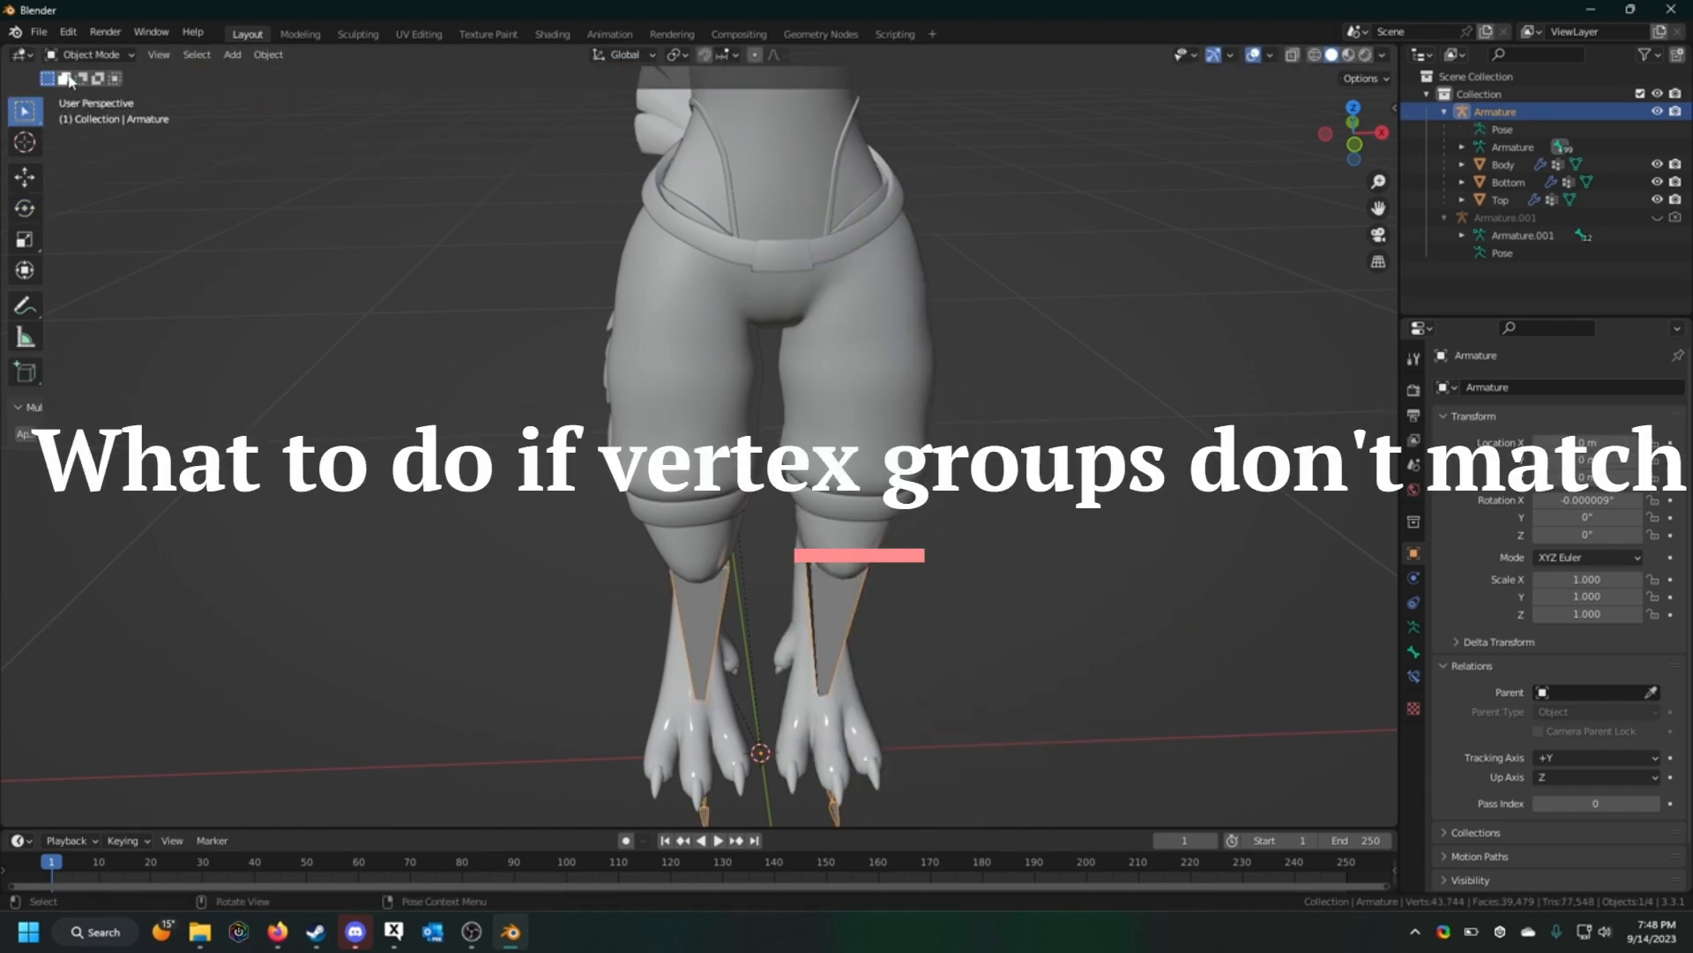
Step: Select the Bottom mesh and show its vertex groups in an enlarged list
scroll(775, 407, down, 2)
scroll(907, 369, down, 2)
scroll(916, 370, up, 4)
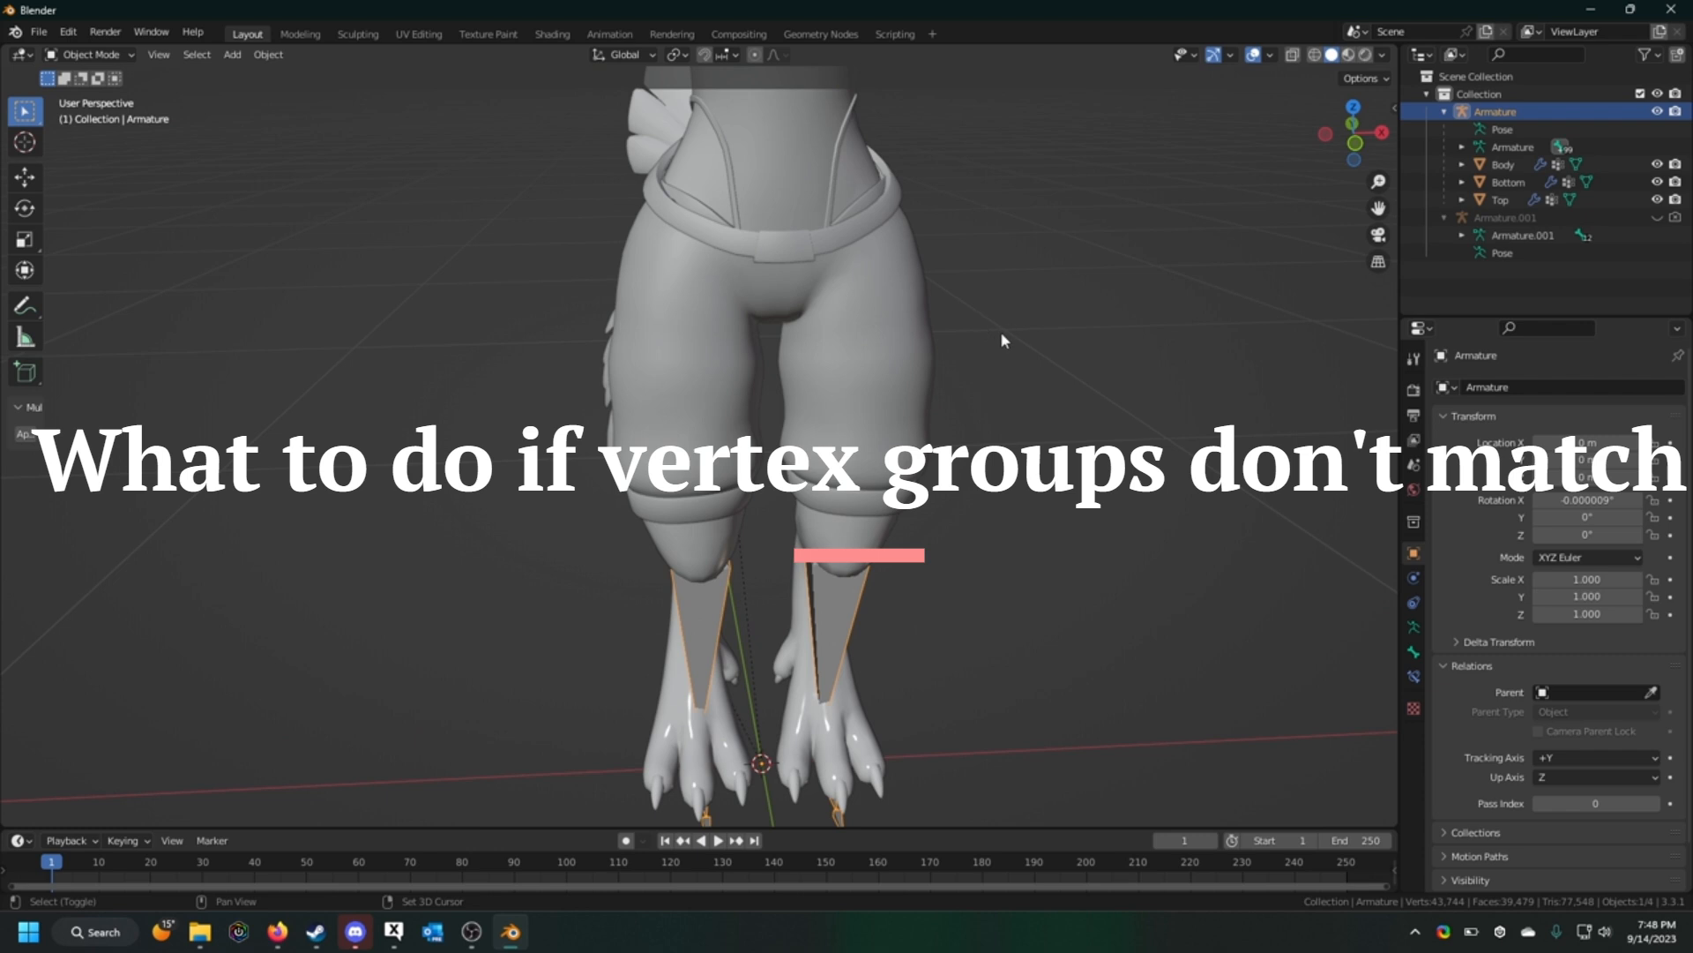
scroll(1015, 335, up, 1)
click(894, 370)
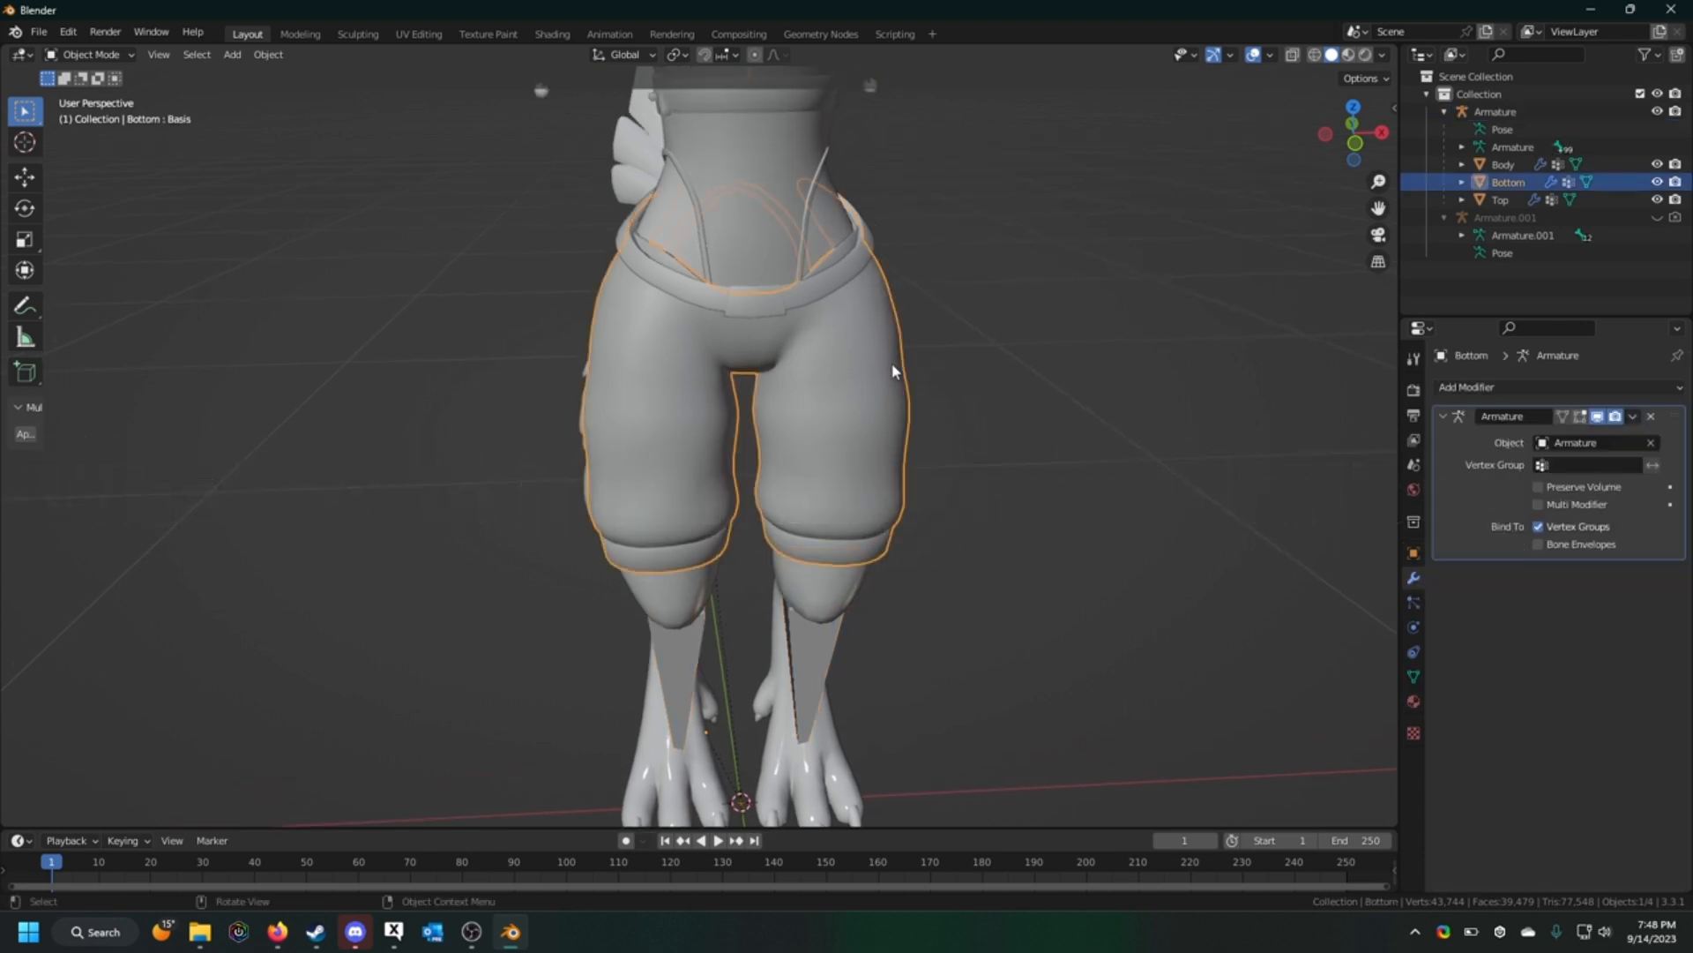
click(324, 284)
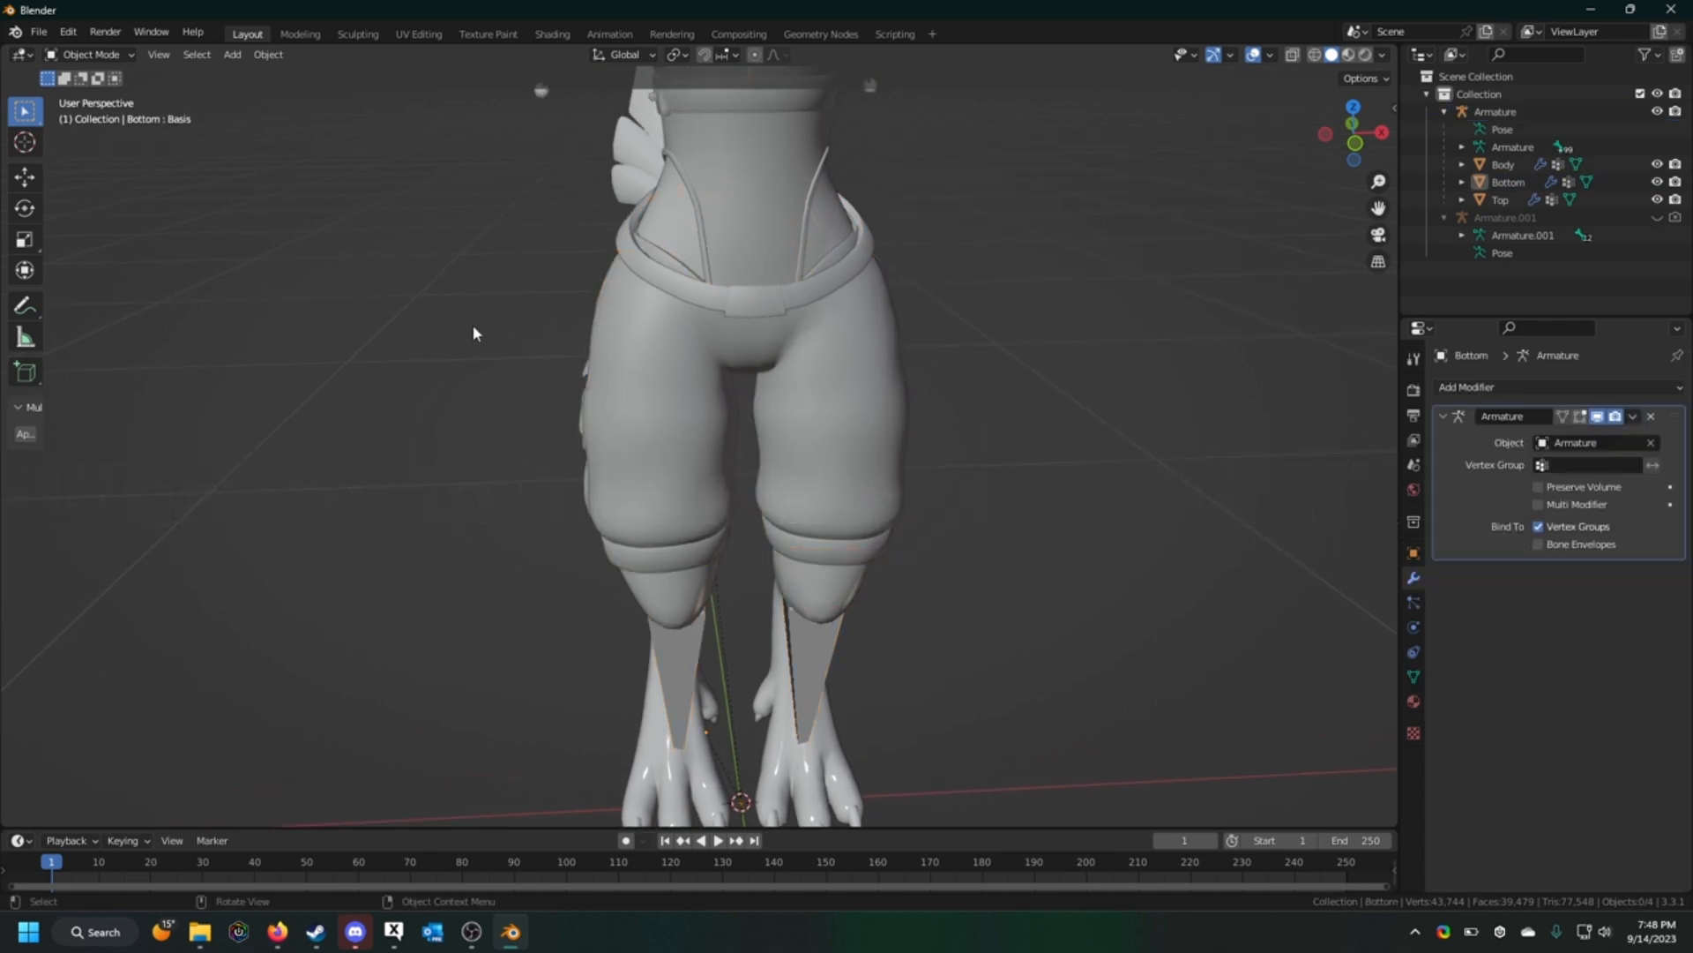
click(861, 386)
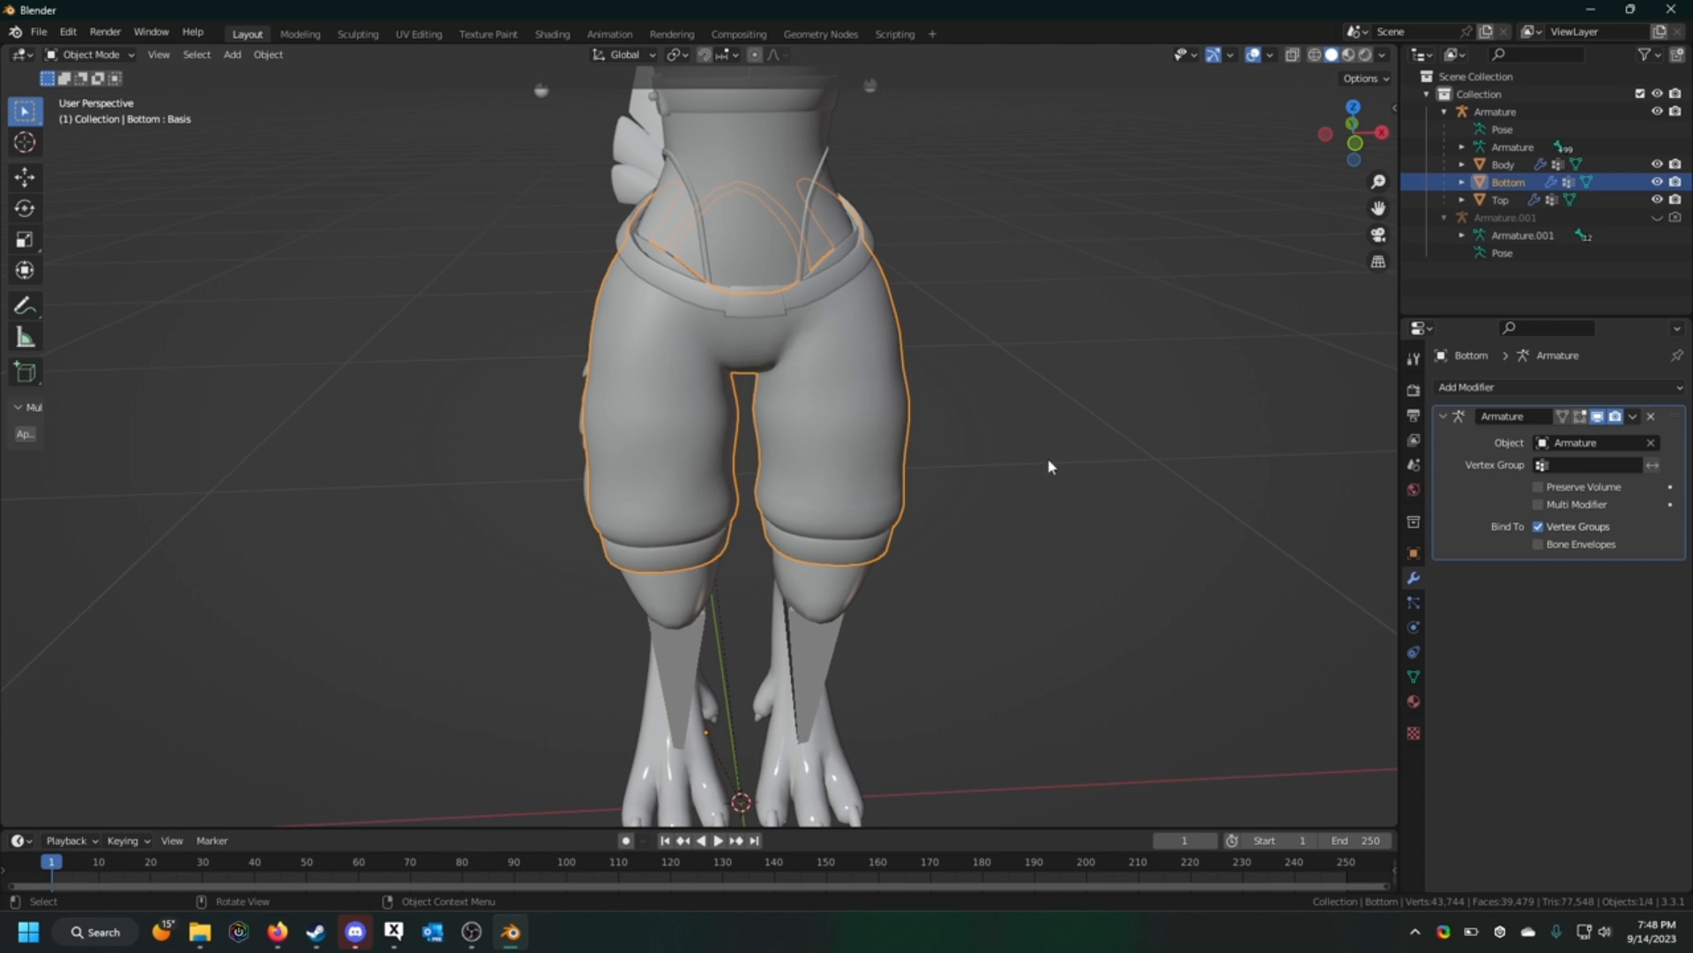
click(1413, 678)
drag(1553, 525, 1542, 721)
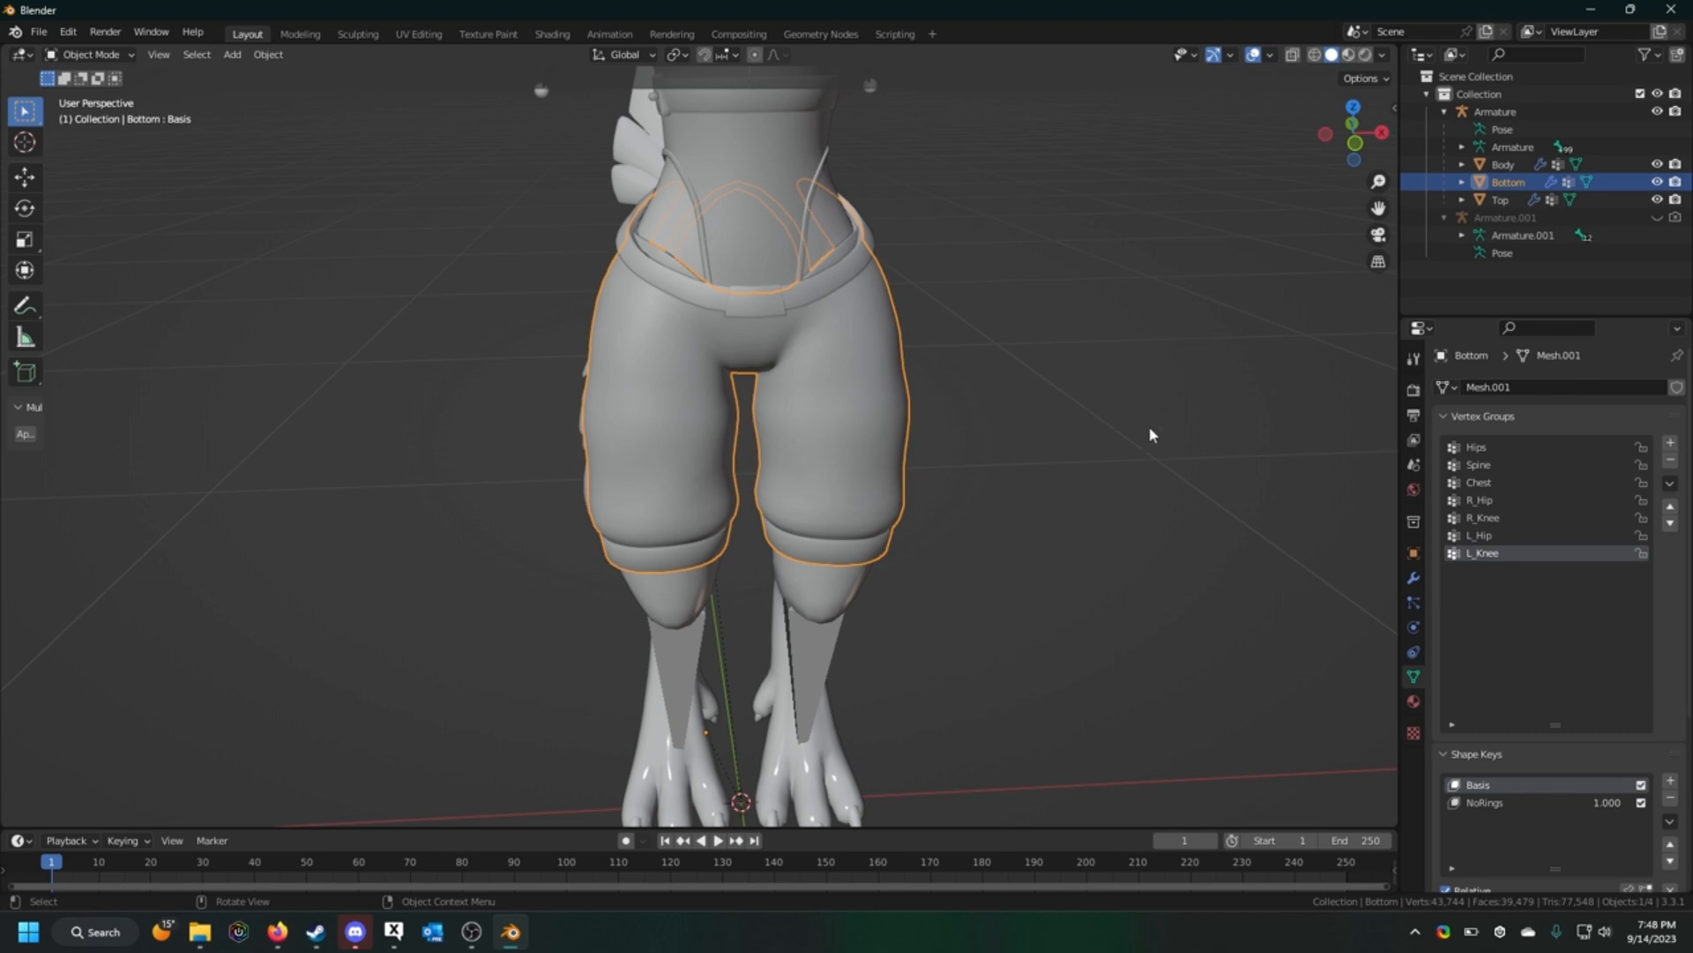
Step: Expand the Armature's bones below Hips to compare the hip bone names with the vertex groups
click(1462, 148)
click(1480, 165)
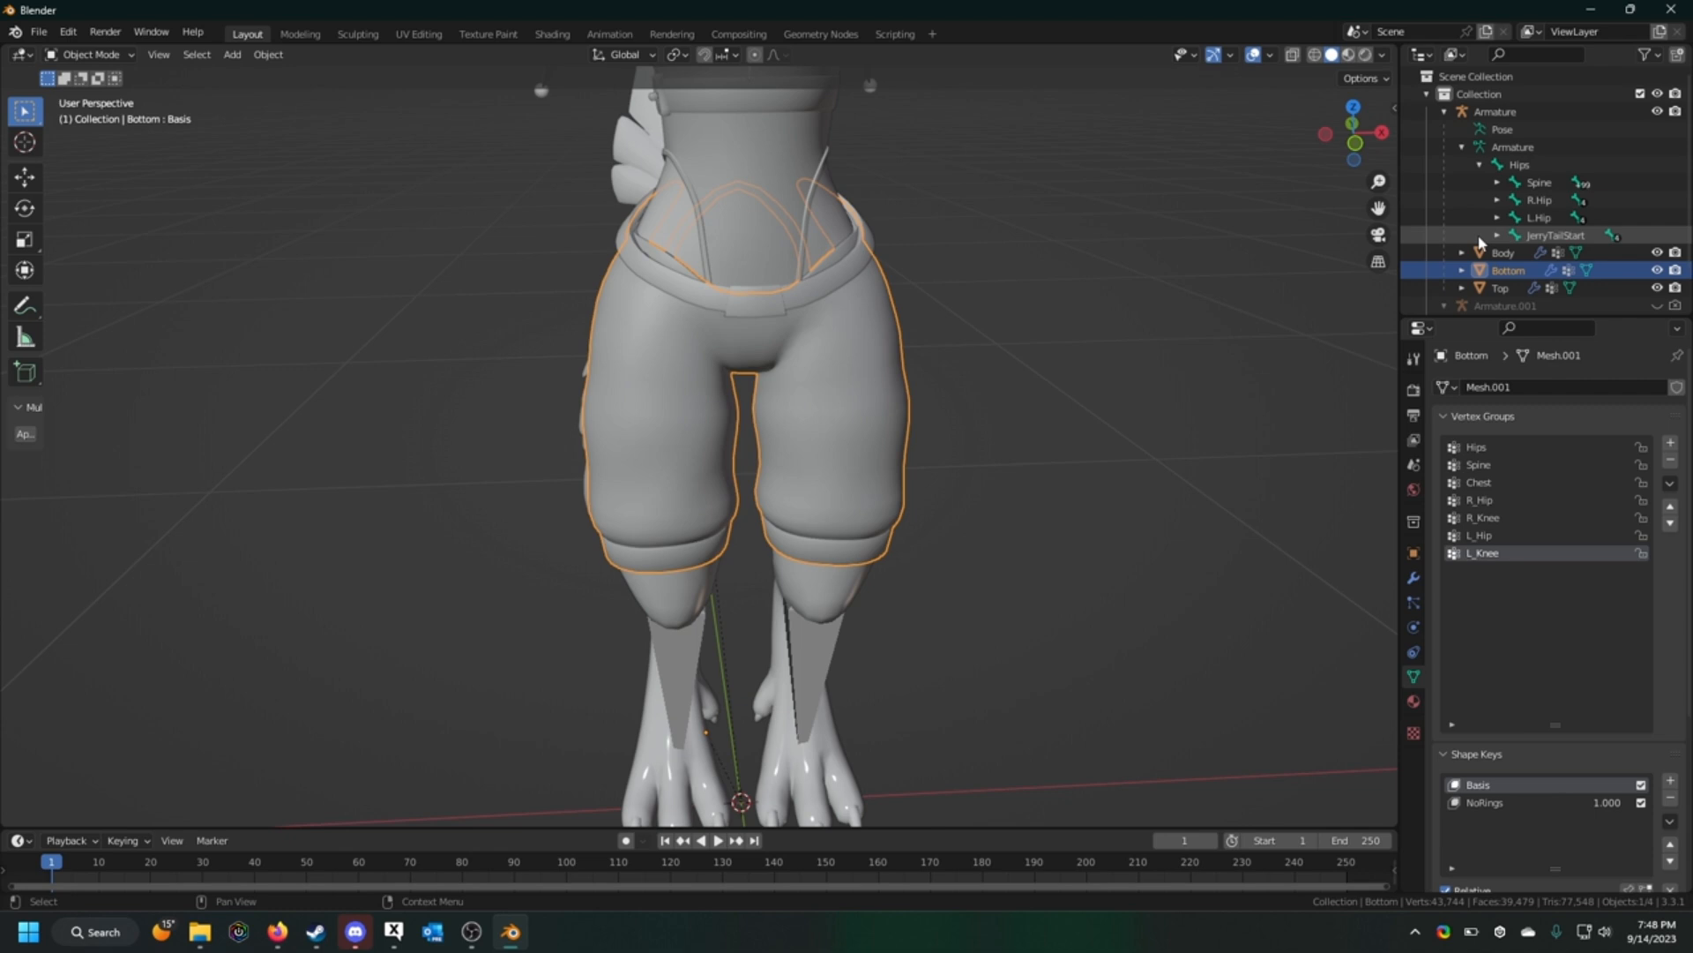
scroll(1508, 167, down, 2)
click(1537, 165)
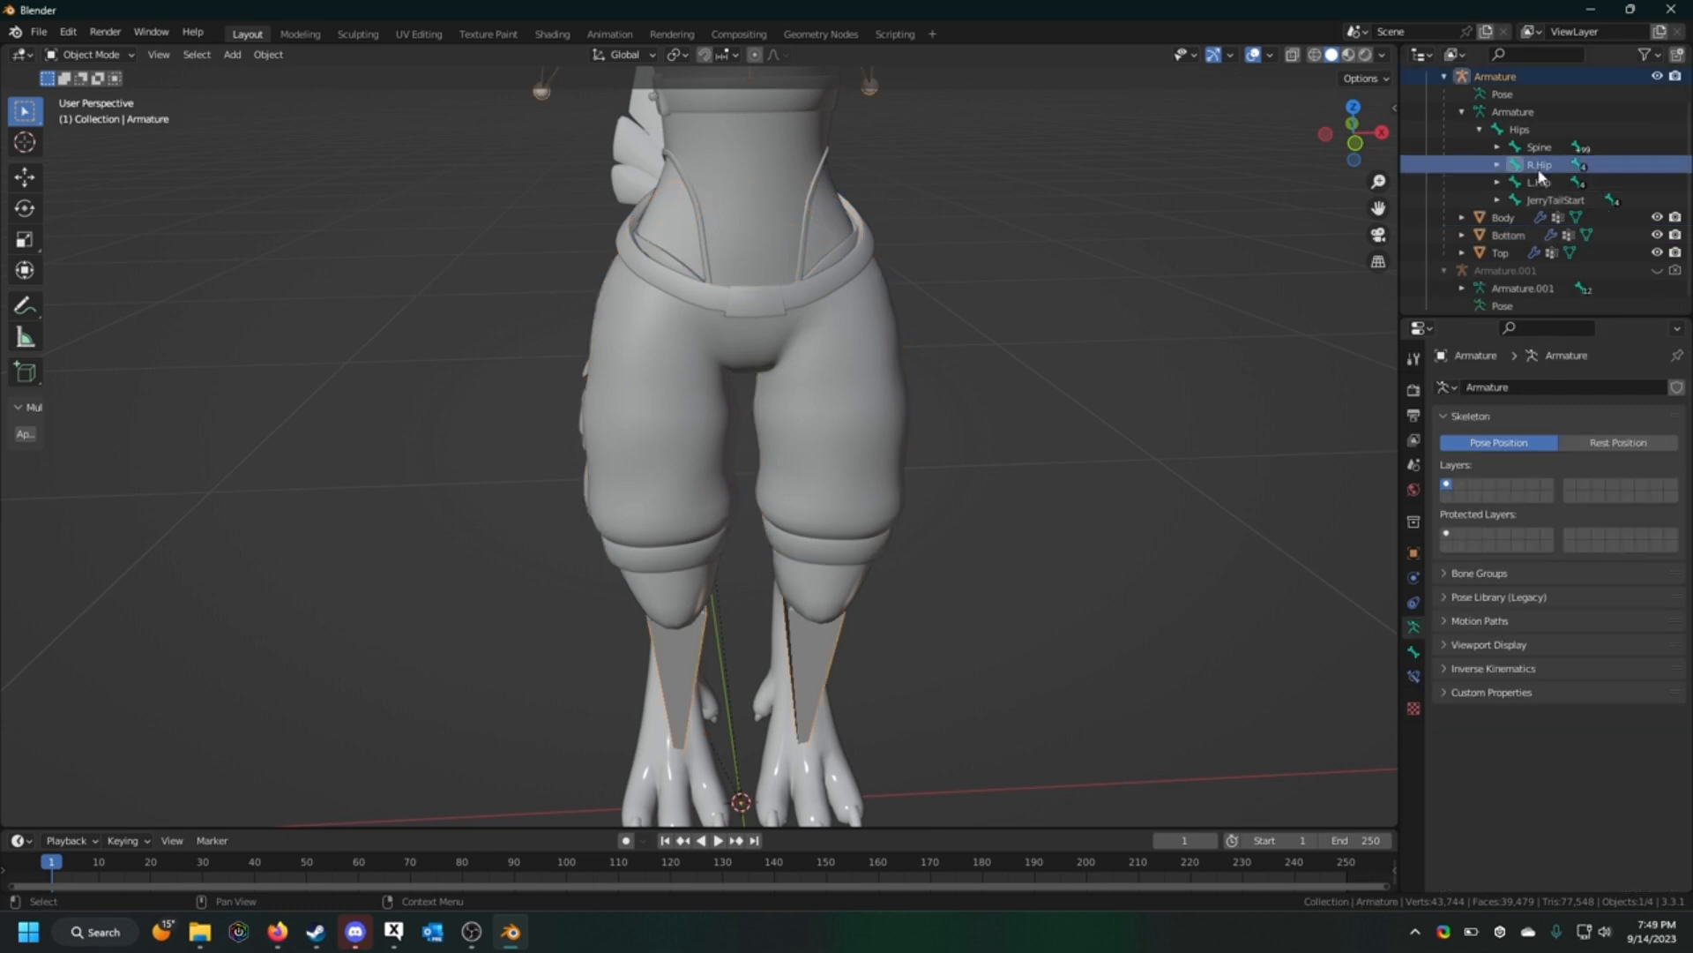
Step: Rename the Bottom mesh's R_Hip and R_Knee vertex groups as R.Hip and R.Knee
click(857, 415)
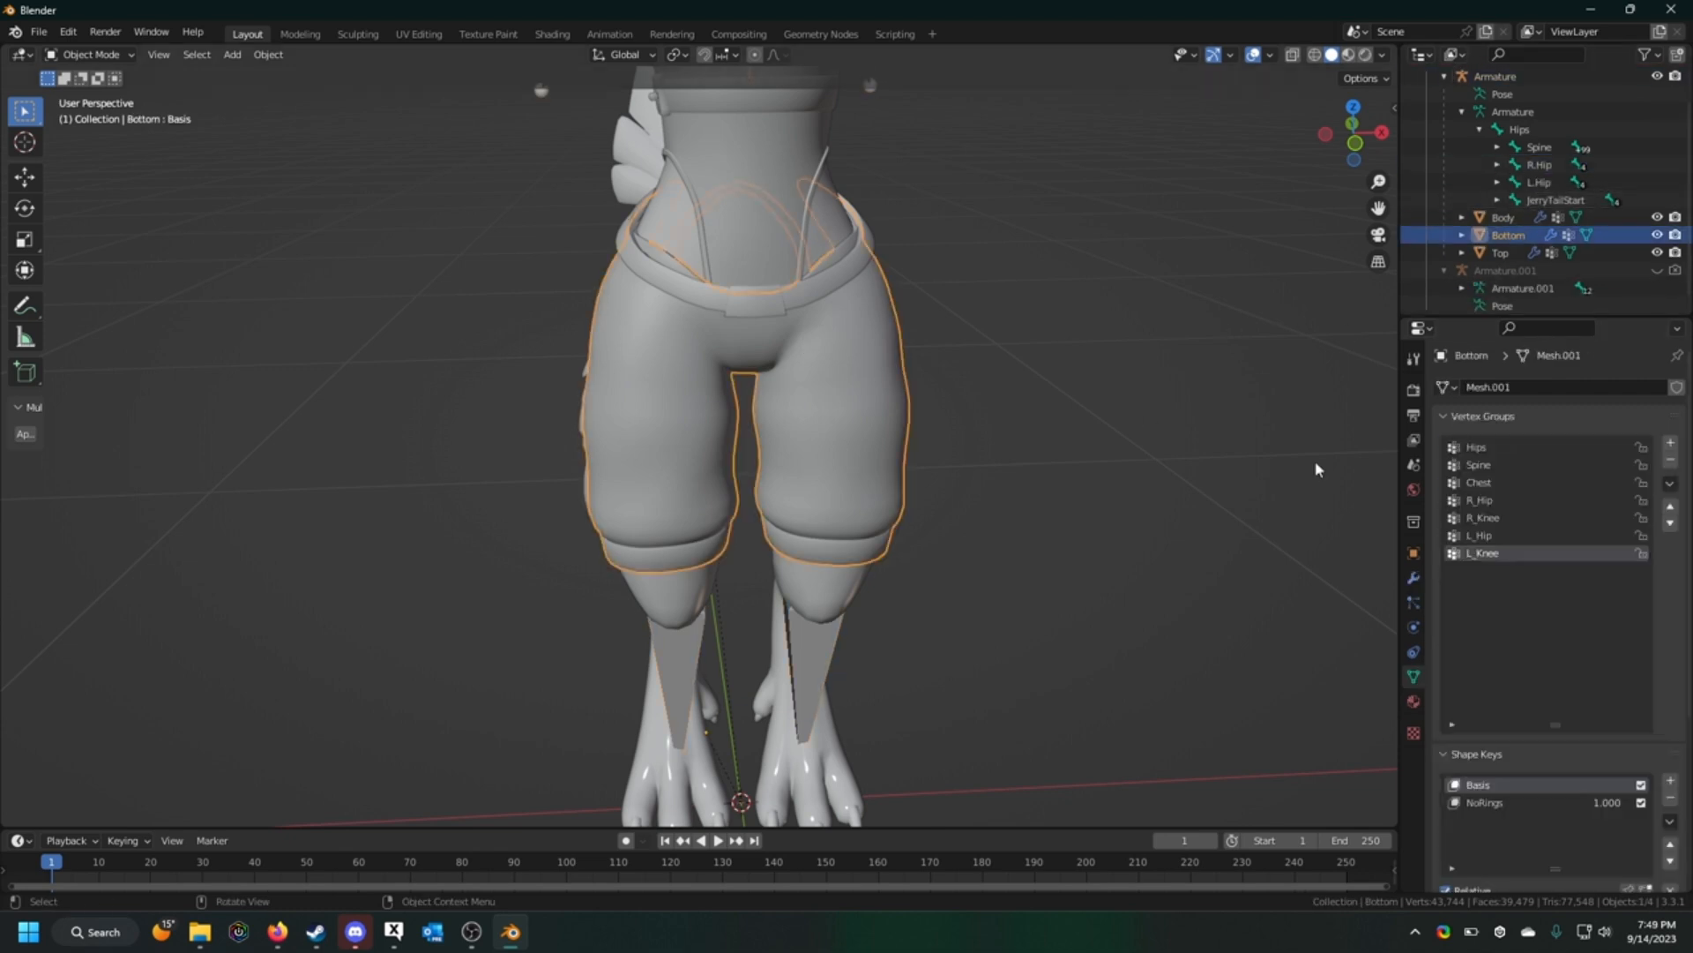
click(1491, 501)
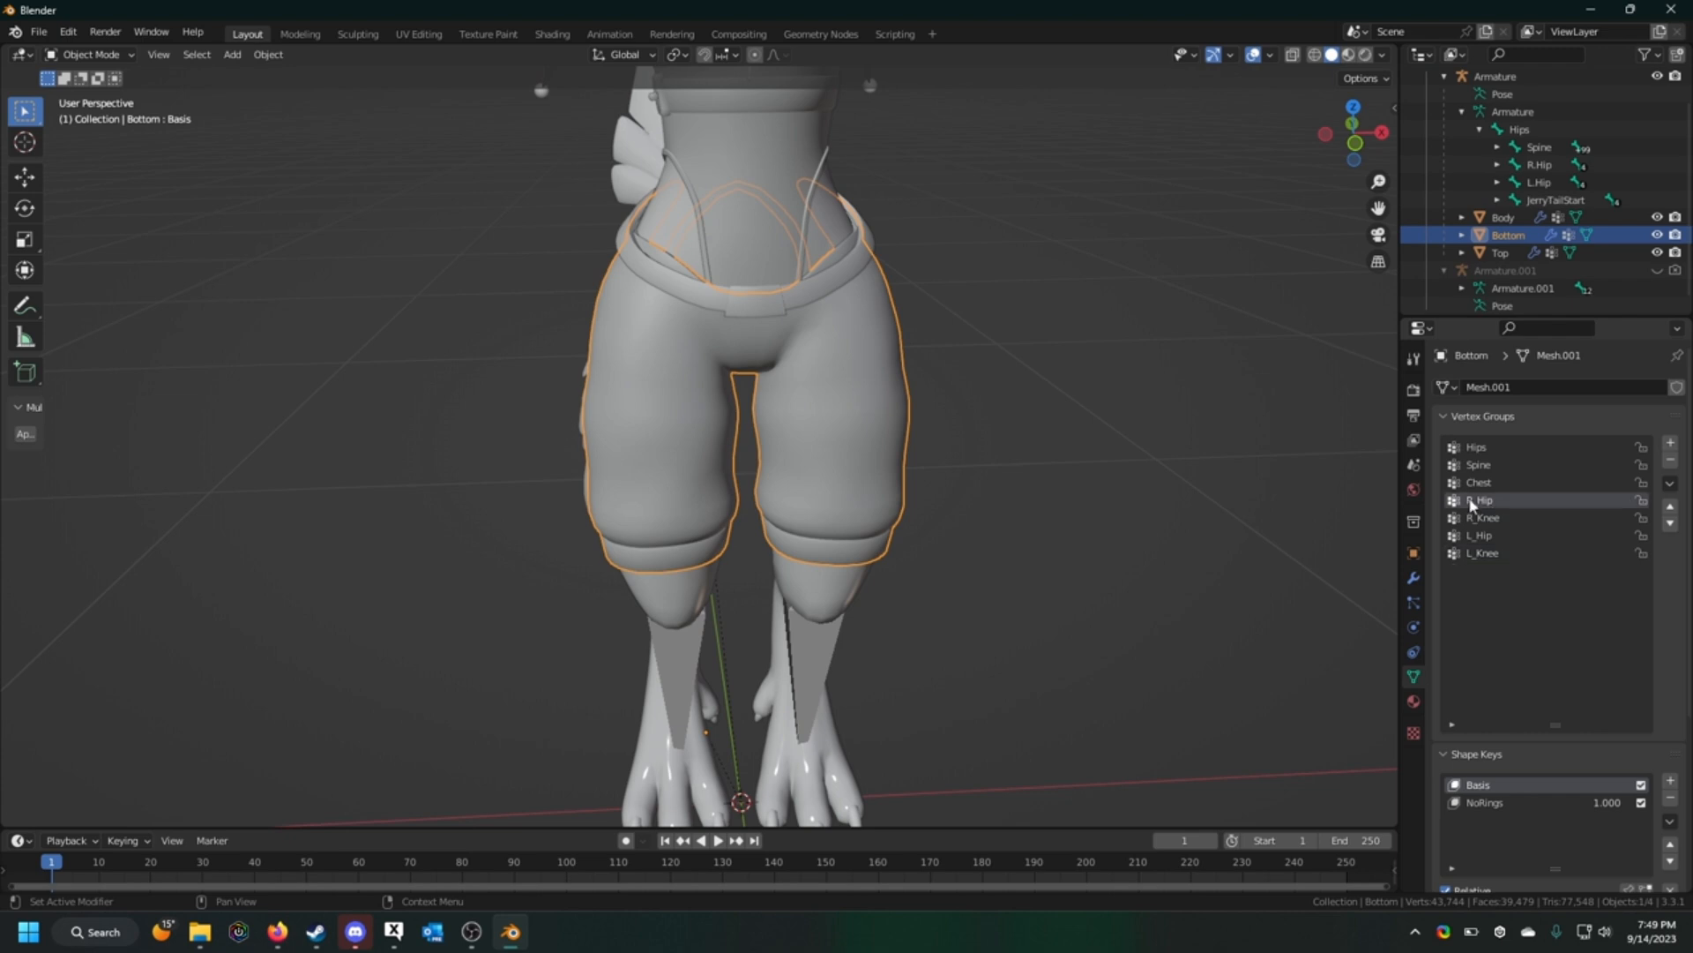
double_click(1474, 500)
click(1479, 502)
double_click(1485, 520)
click(1483, 518)
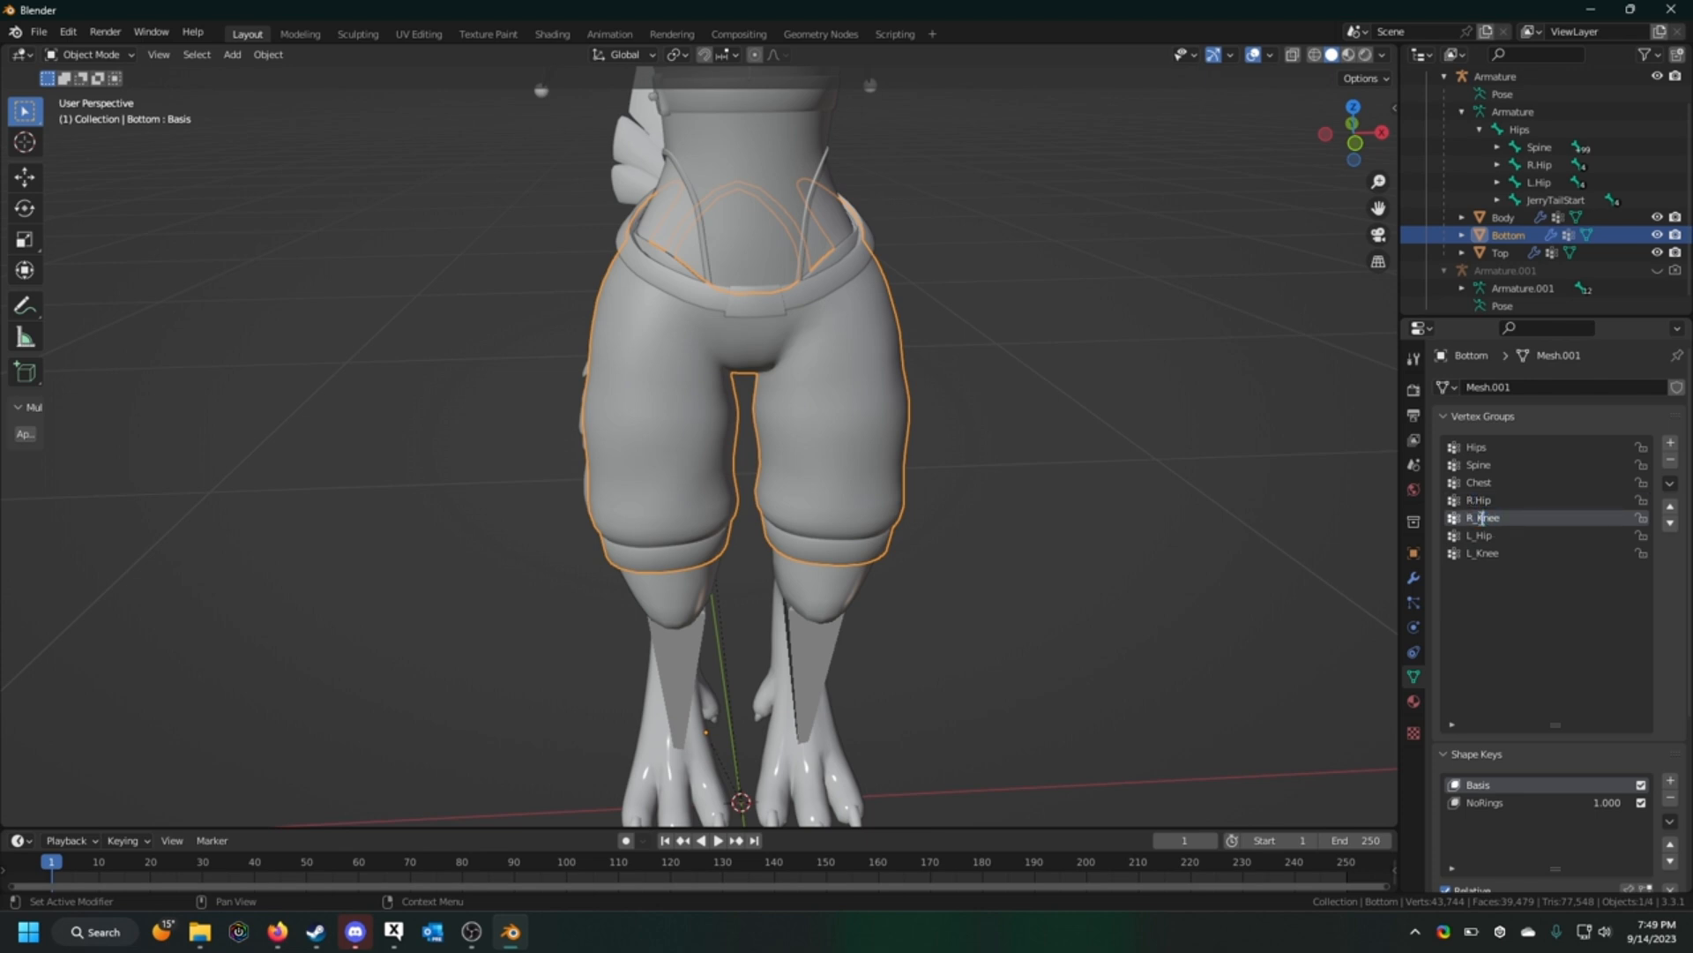
Step: Rename the Bottom mesh's L_Hip and L_Knee vertex groups as L.Hip and L.Knee
double_click(1485, 538)
click(1483, 536)
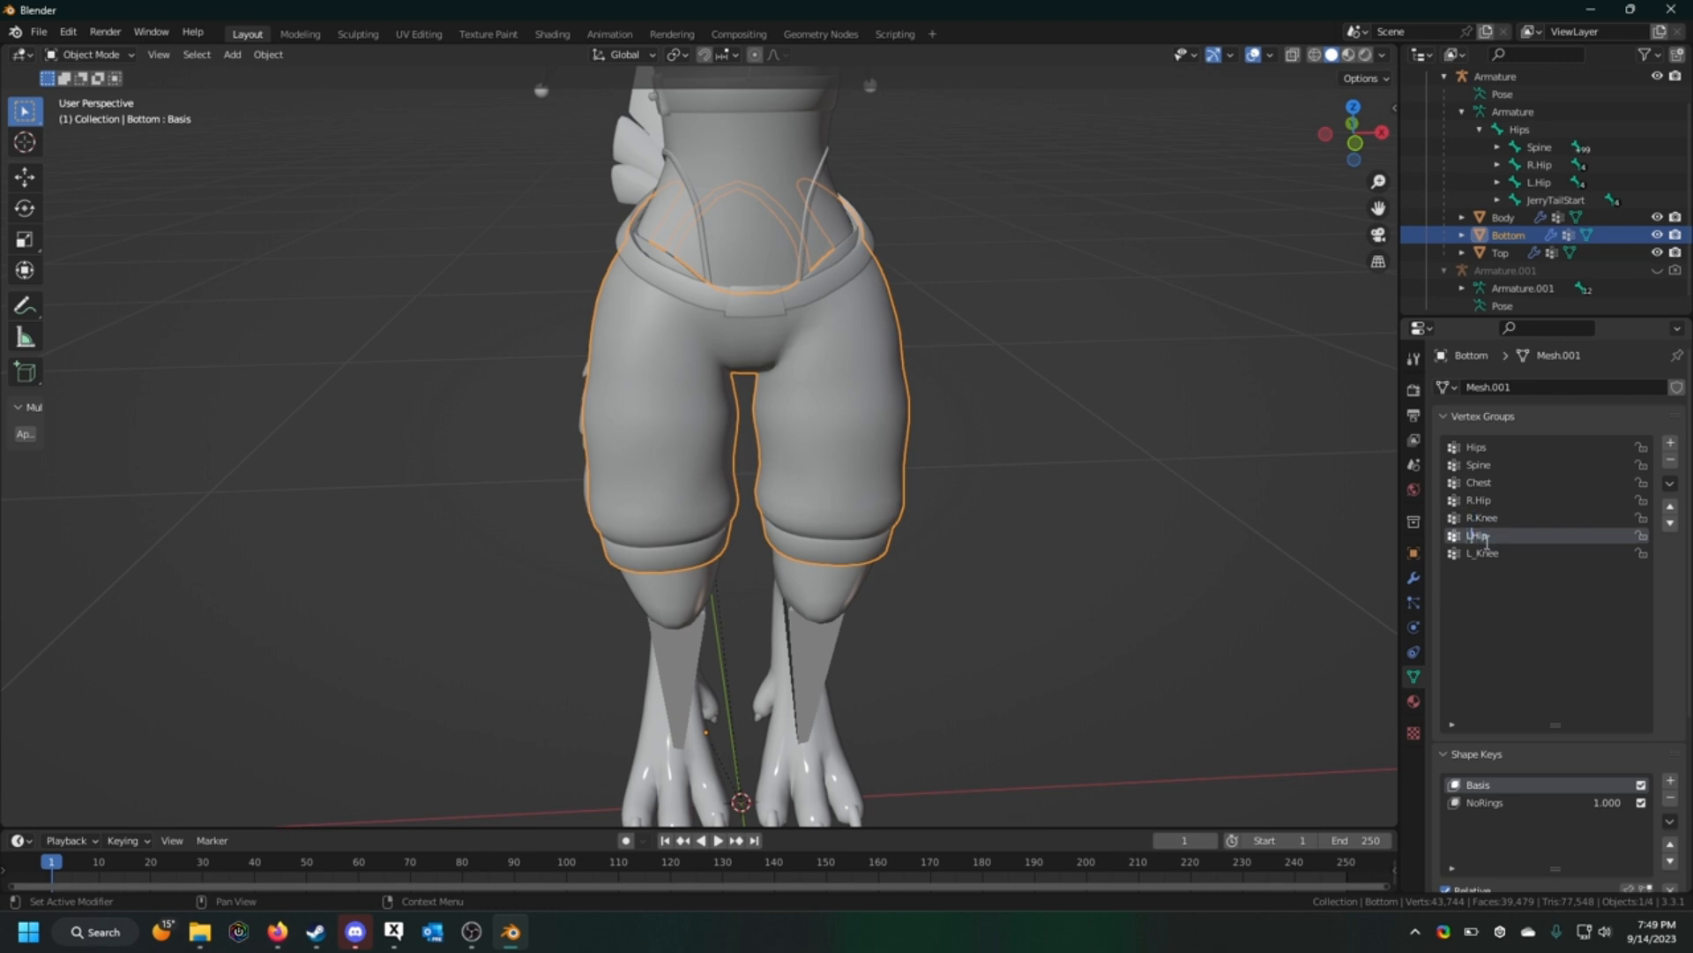
double_click(1485, 554)
click(1481, 553)
key(BackSpace)
text(.)
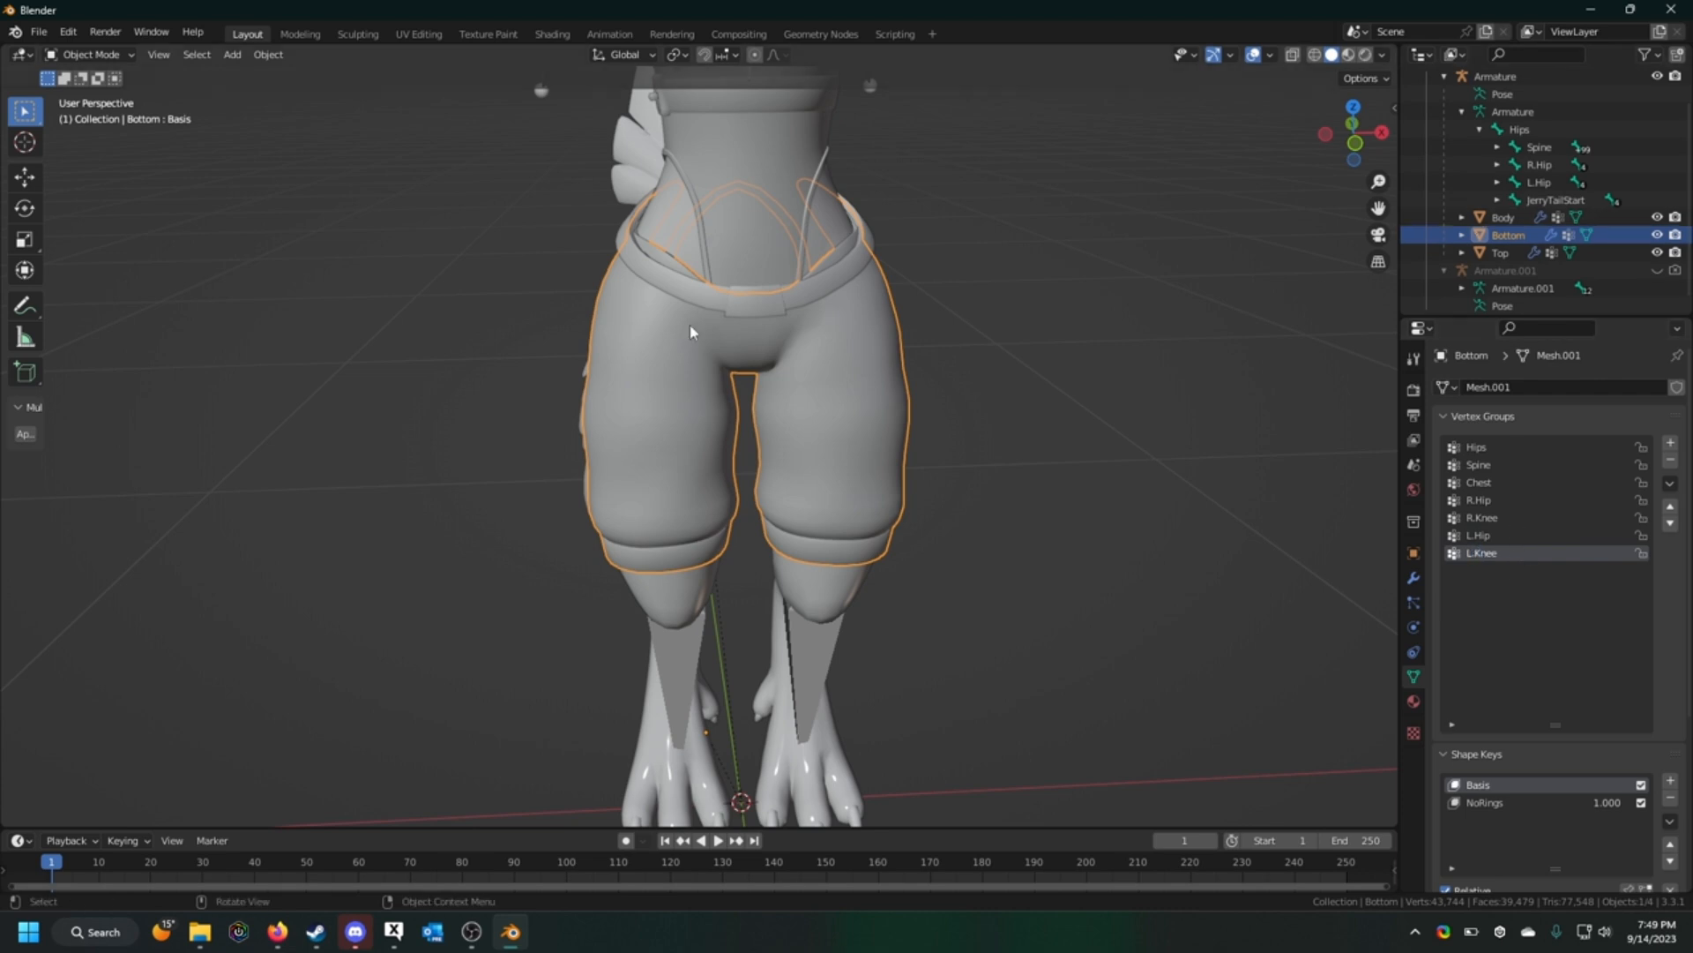
Step: Select the Top mesh and rename its R_Shoulder and R_UpperArm vertex groups as R.Shoulder and R.UpperArm
shift+middle_drag(982, 248, 993, 617)
click(812, 342)
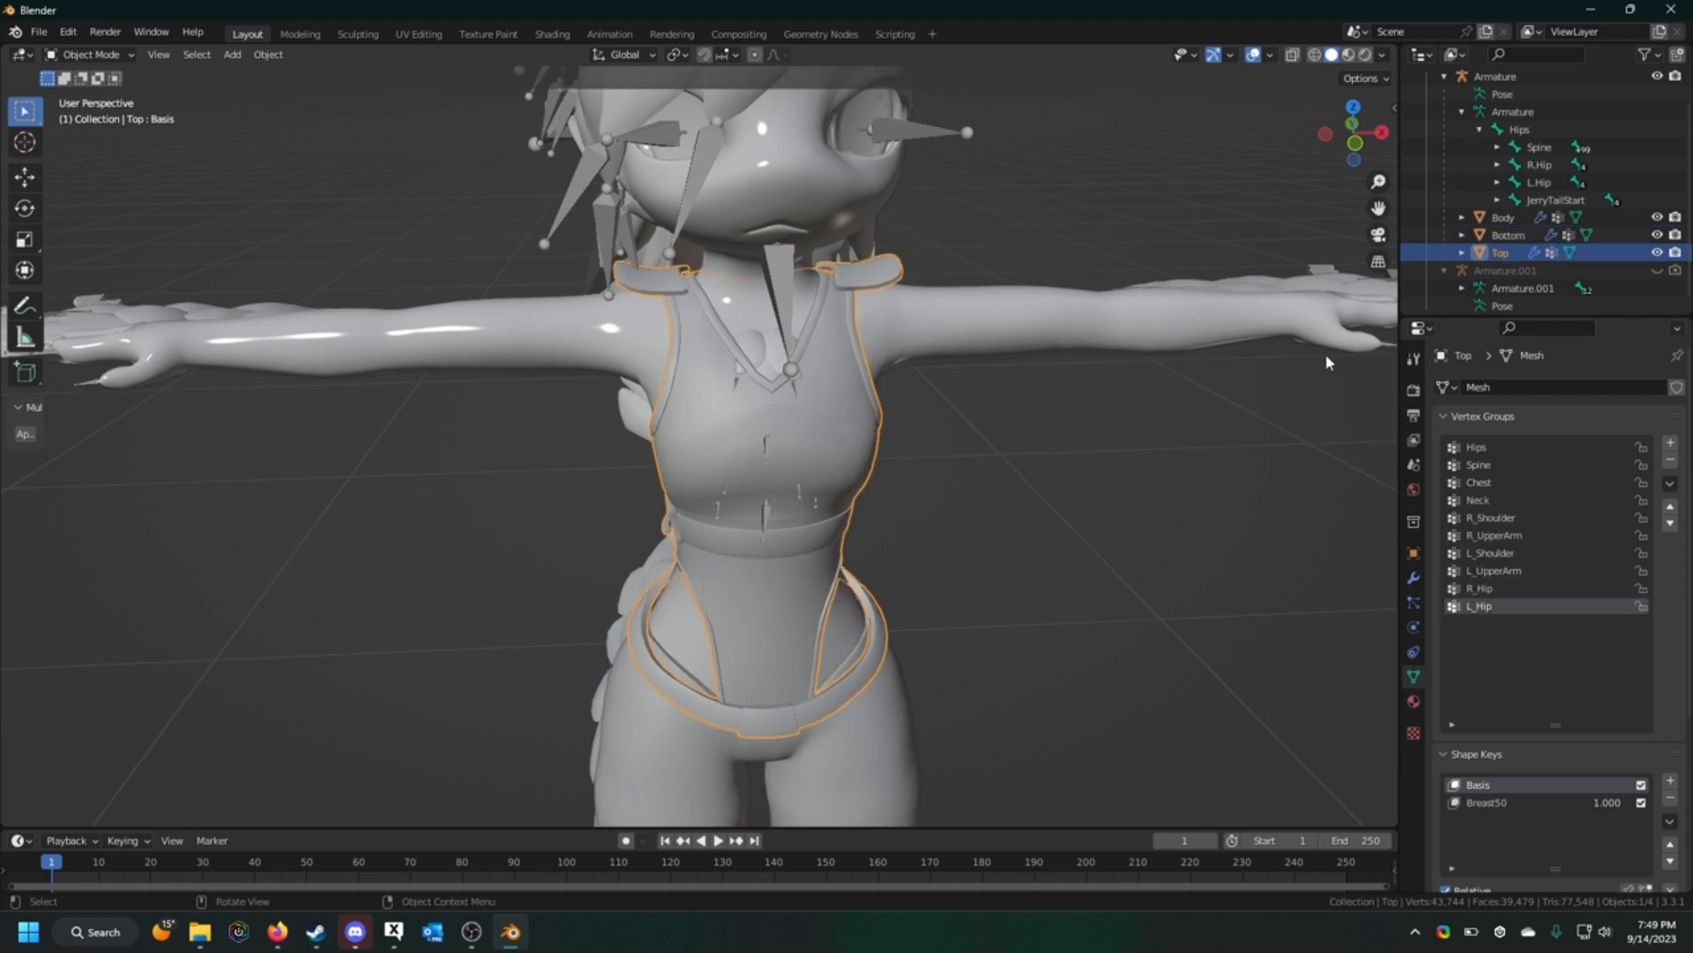
double_click(1482, 517)
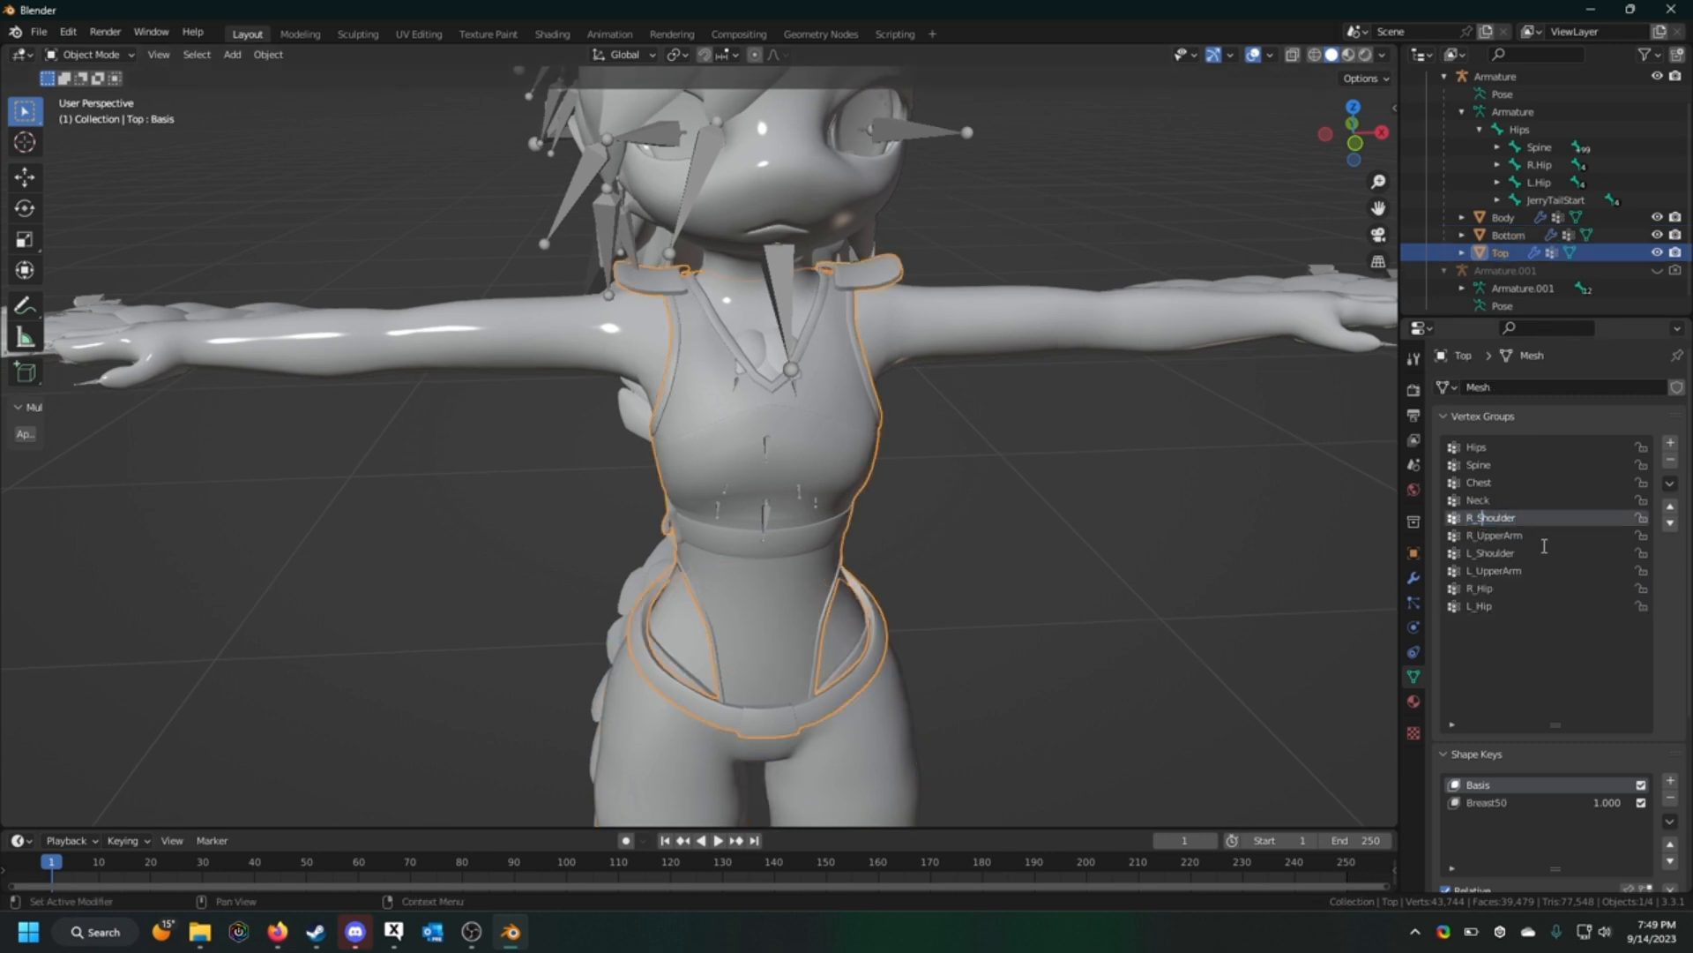
key(BackSpace)
text(.)
double_click(1483, 534)
key(BackSpace)
text(.)
Step: Rename the Top mesh's L_Shoulder and L_UpperArm vertex groups as L.Shoulder and L.UpperArm
double_click(1479, 554)
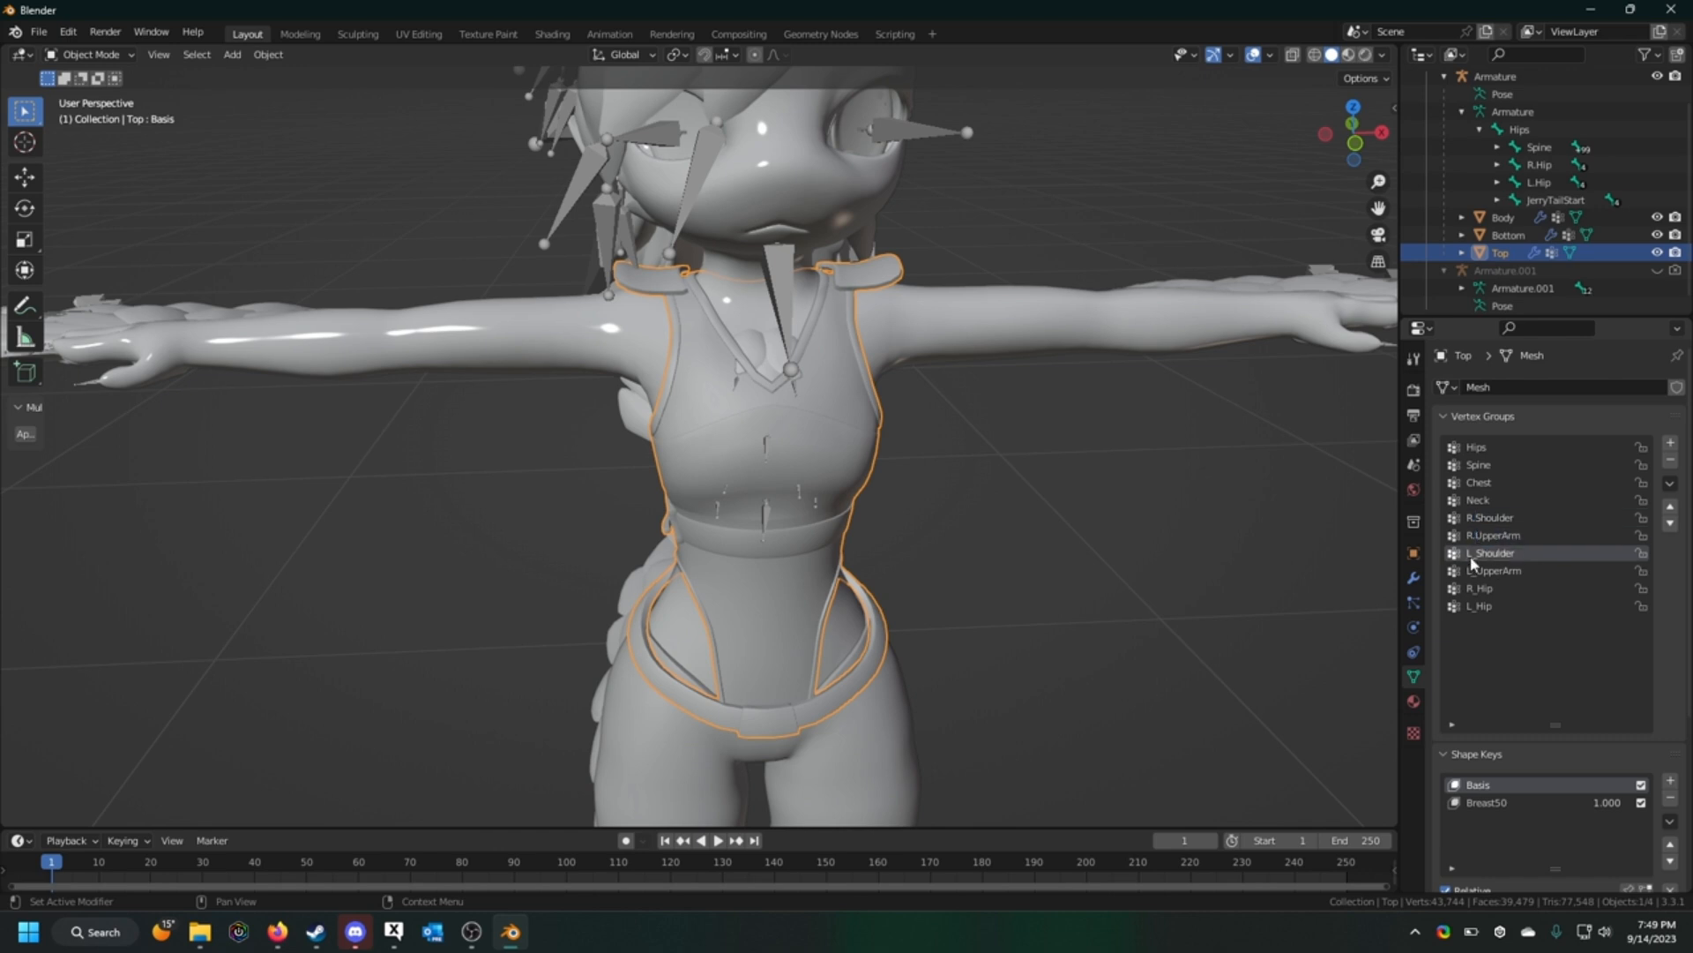
key(BackSpace)
text(.)
double_click(1479, 569)
click(1478, 570)
key(BackSpace)
text(.)
Step: Rename the Top mesh's R_Hip and L_Hip vertex groups as R.Hip and L.Hip
double_click(1489, 588)
click(1474, 587)
key(BackSpace)
text(.)
double_click(1502, 605)
click(1475, 605)
key(BackSpace)
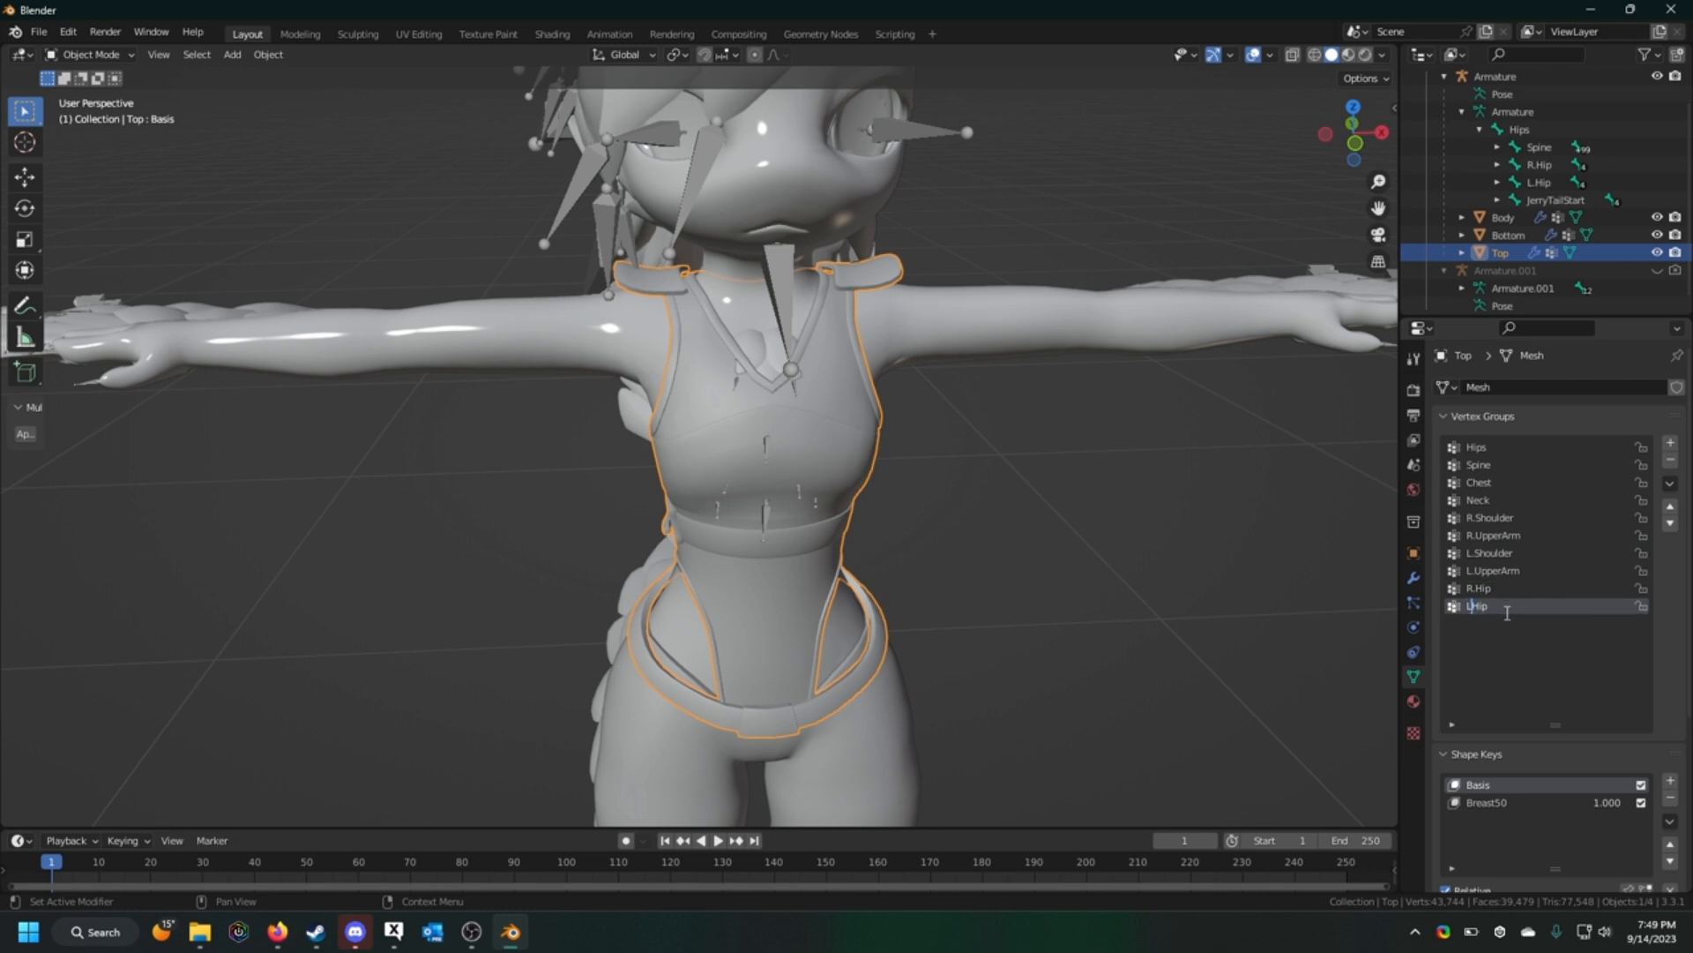
text(.)
Step: Put the Armature in Pose Mode and test-rotate the R.Hip bone to check the Bottom mesh, cancelling the rotation
scroll(806, 307, down, 4)
click(806, 307)
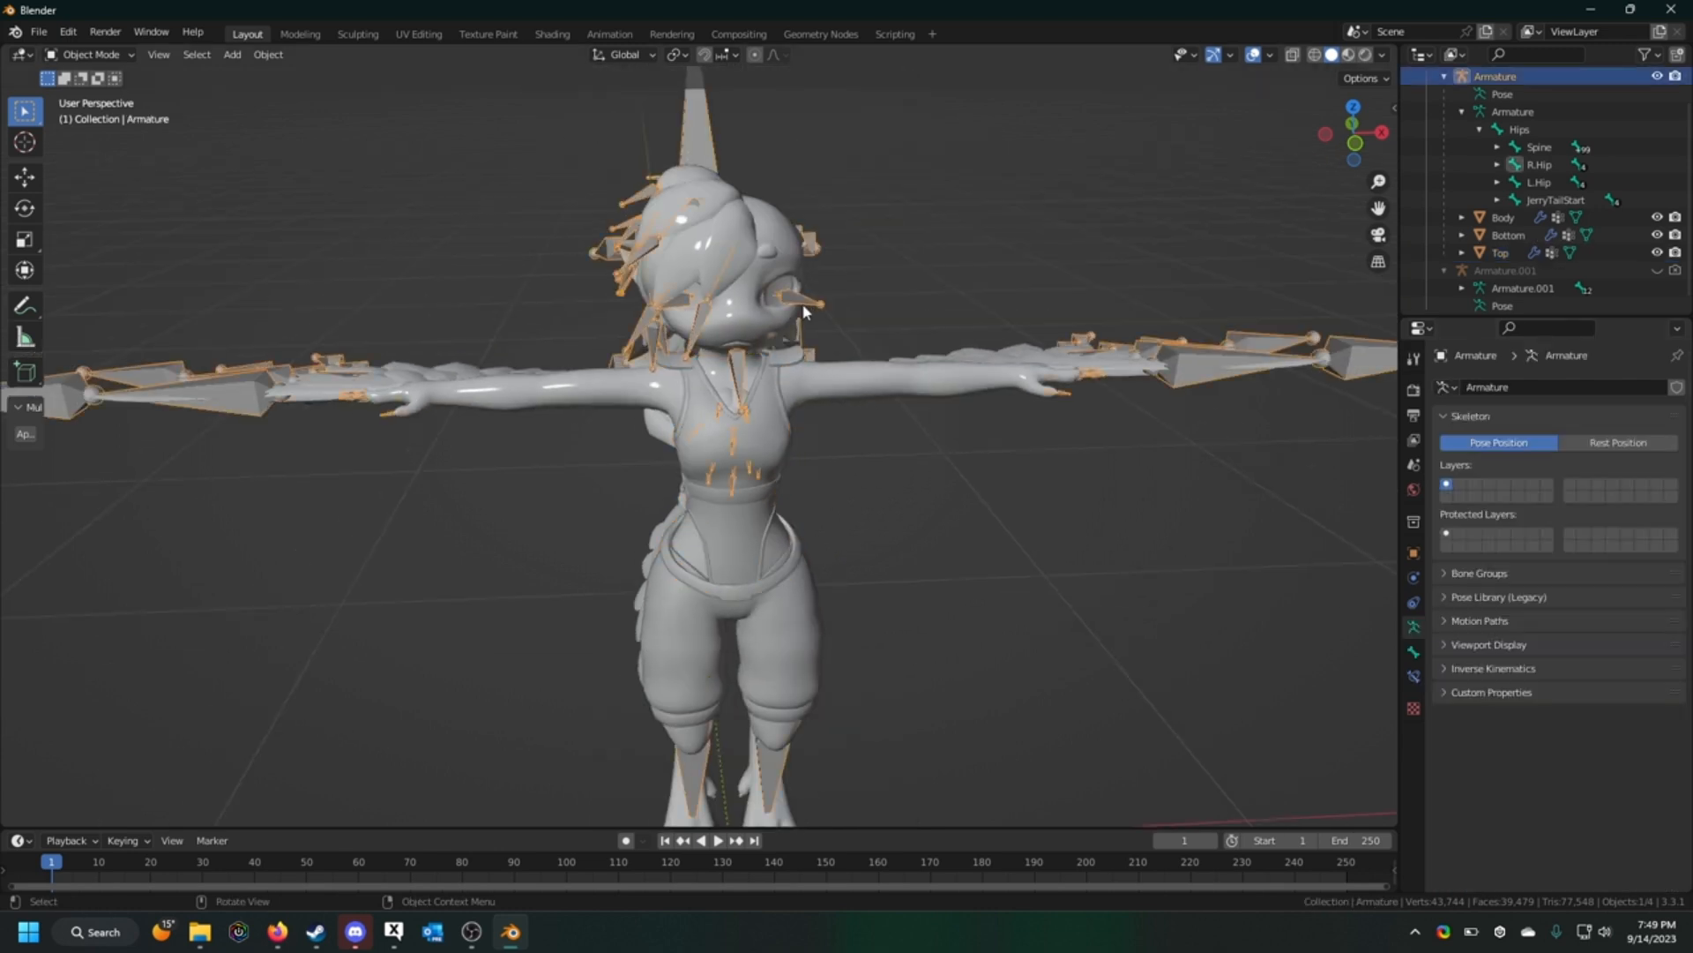
click(88, 54)
click(141, 114)
scroll(880, 401, up, 2)
shift+middle_drag(862, 492, 824, 273)
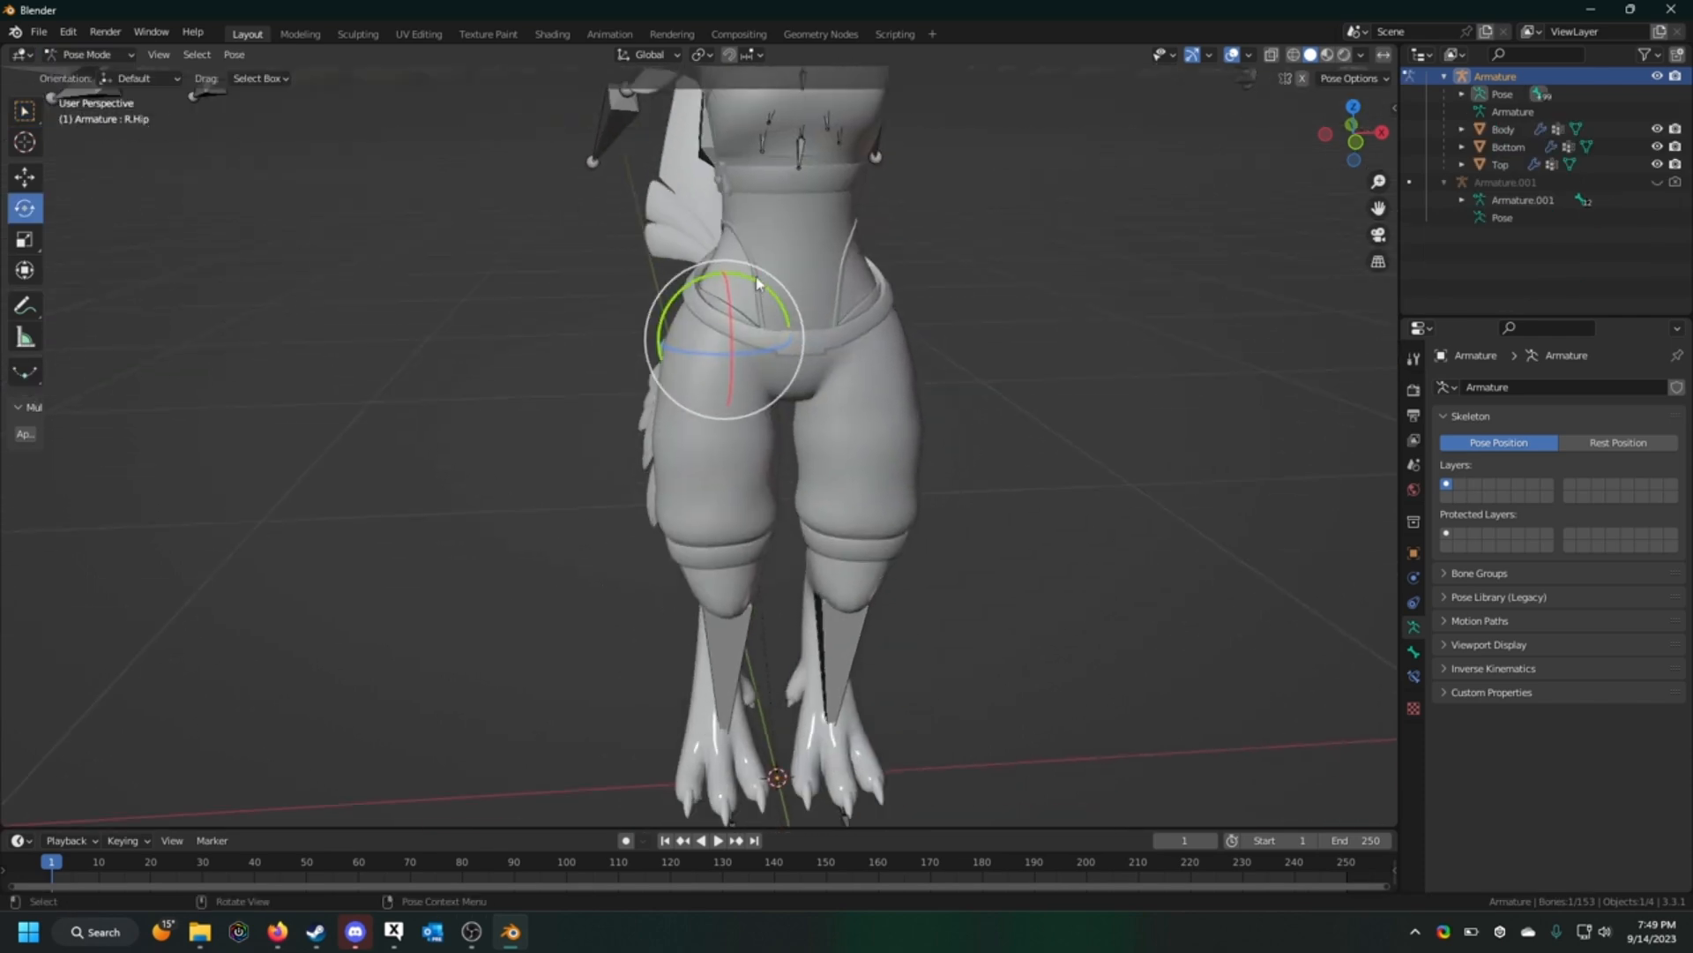
drag(755, 277, 812, 295)
key(Escape)
Step: Test-rotate the L.UpperArm bone to check how the Top mesh follows the arm, and cancel the rotation
click(861, 287)
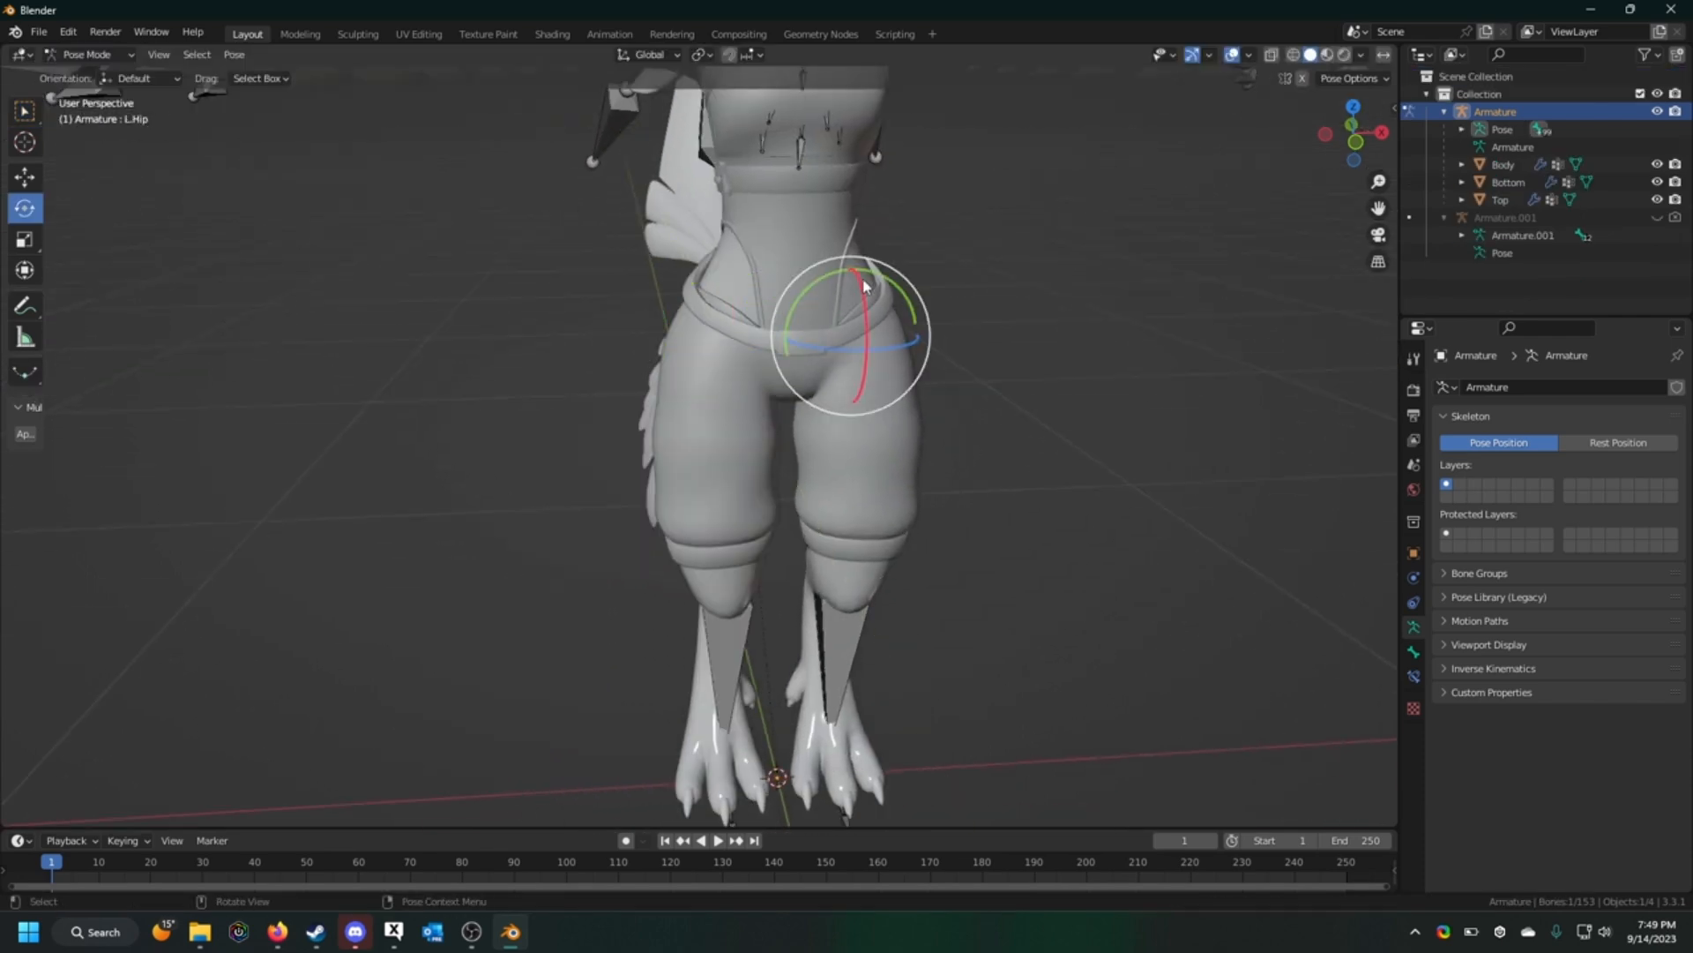
shift+middle_drag(811, 243, 766, 426)
click(811, 447)
drag(797, 393, 814, 432)
right_click(814, 432)
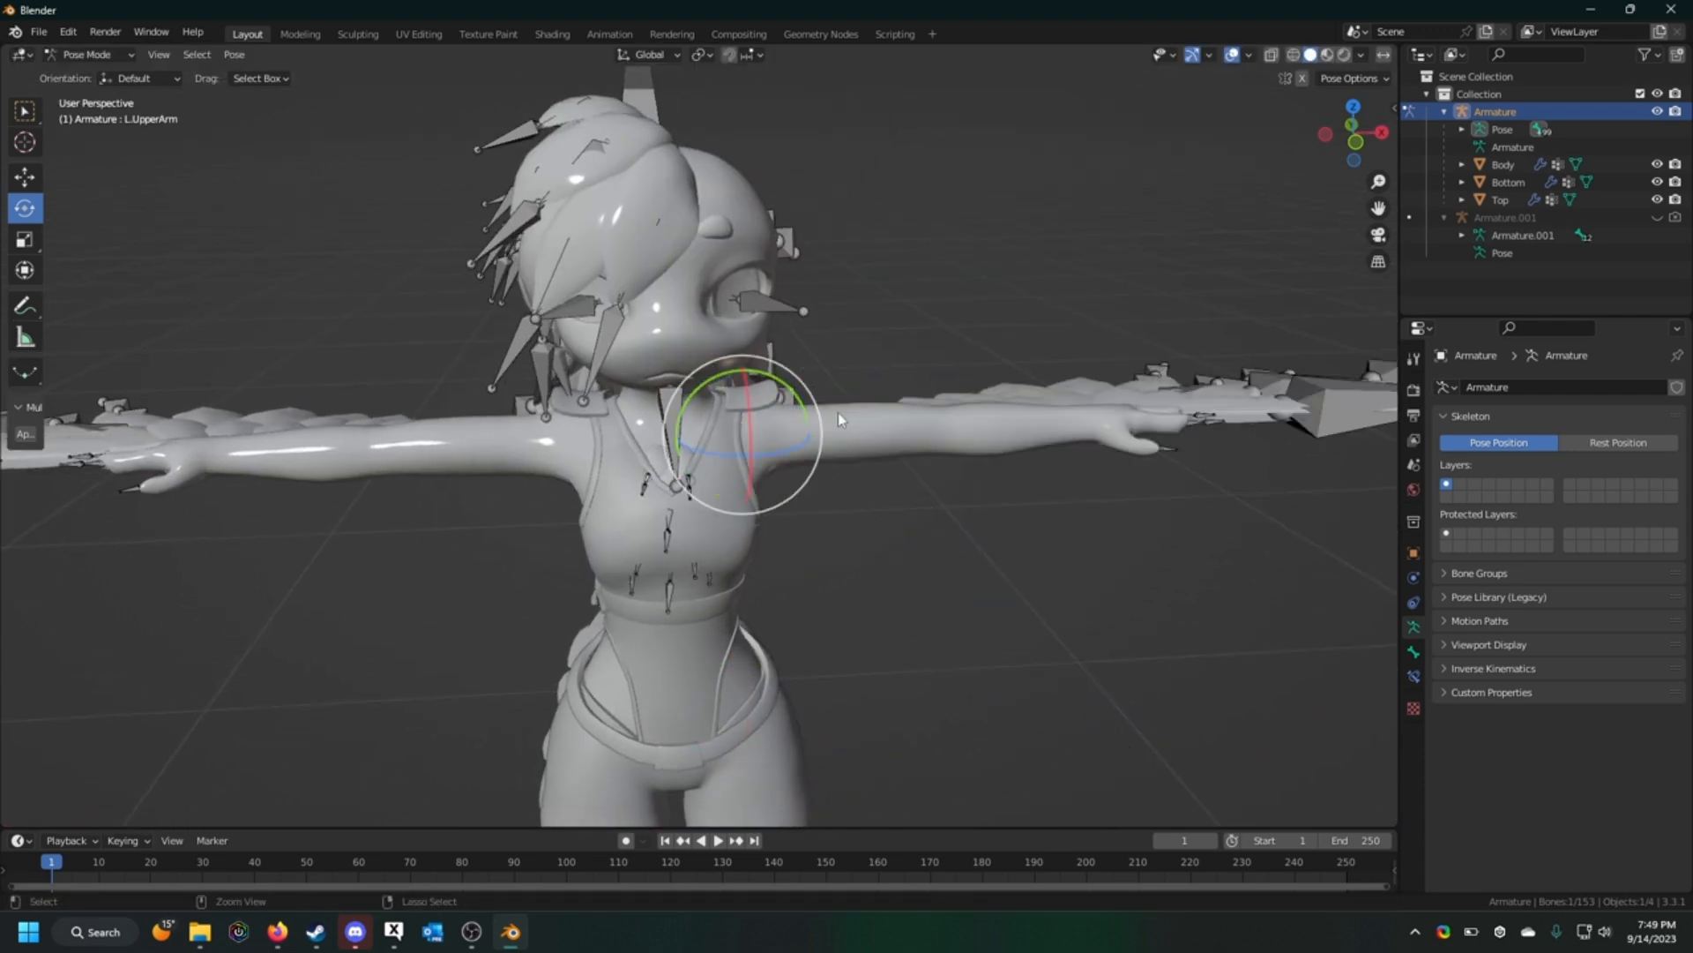
Step: Test-rotate the Spine bone to check how both clothing meshes follow the torso, and cancel the rotation
shift+middle_drag(759, 574, 786, 426)
click(706, 476)
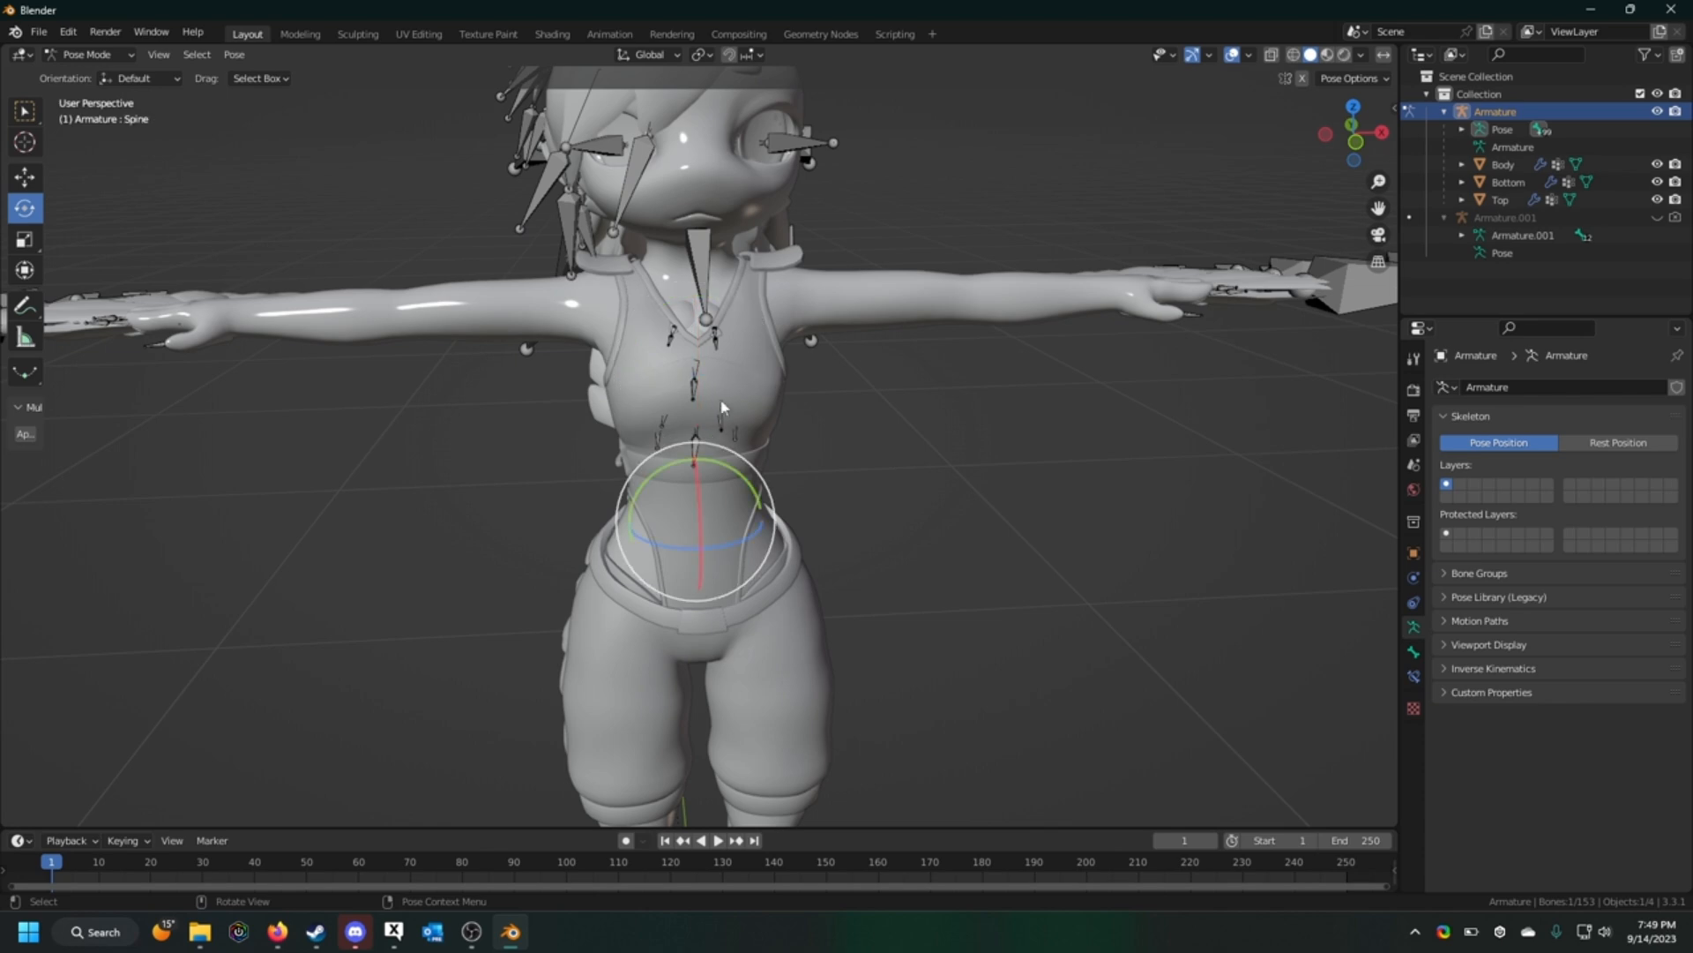
drag(716, 467, 757, 448)
right_click(756, 446)
scroll(845, 484, down, 2)
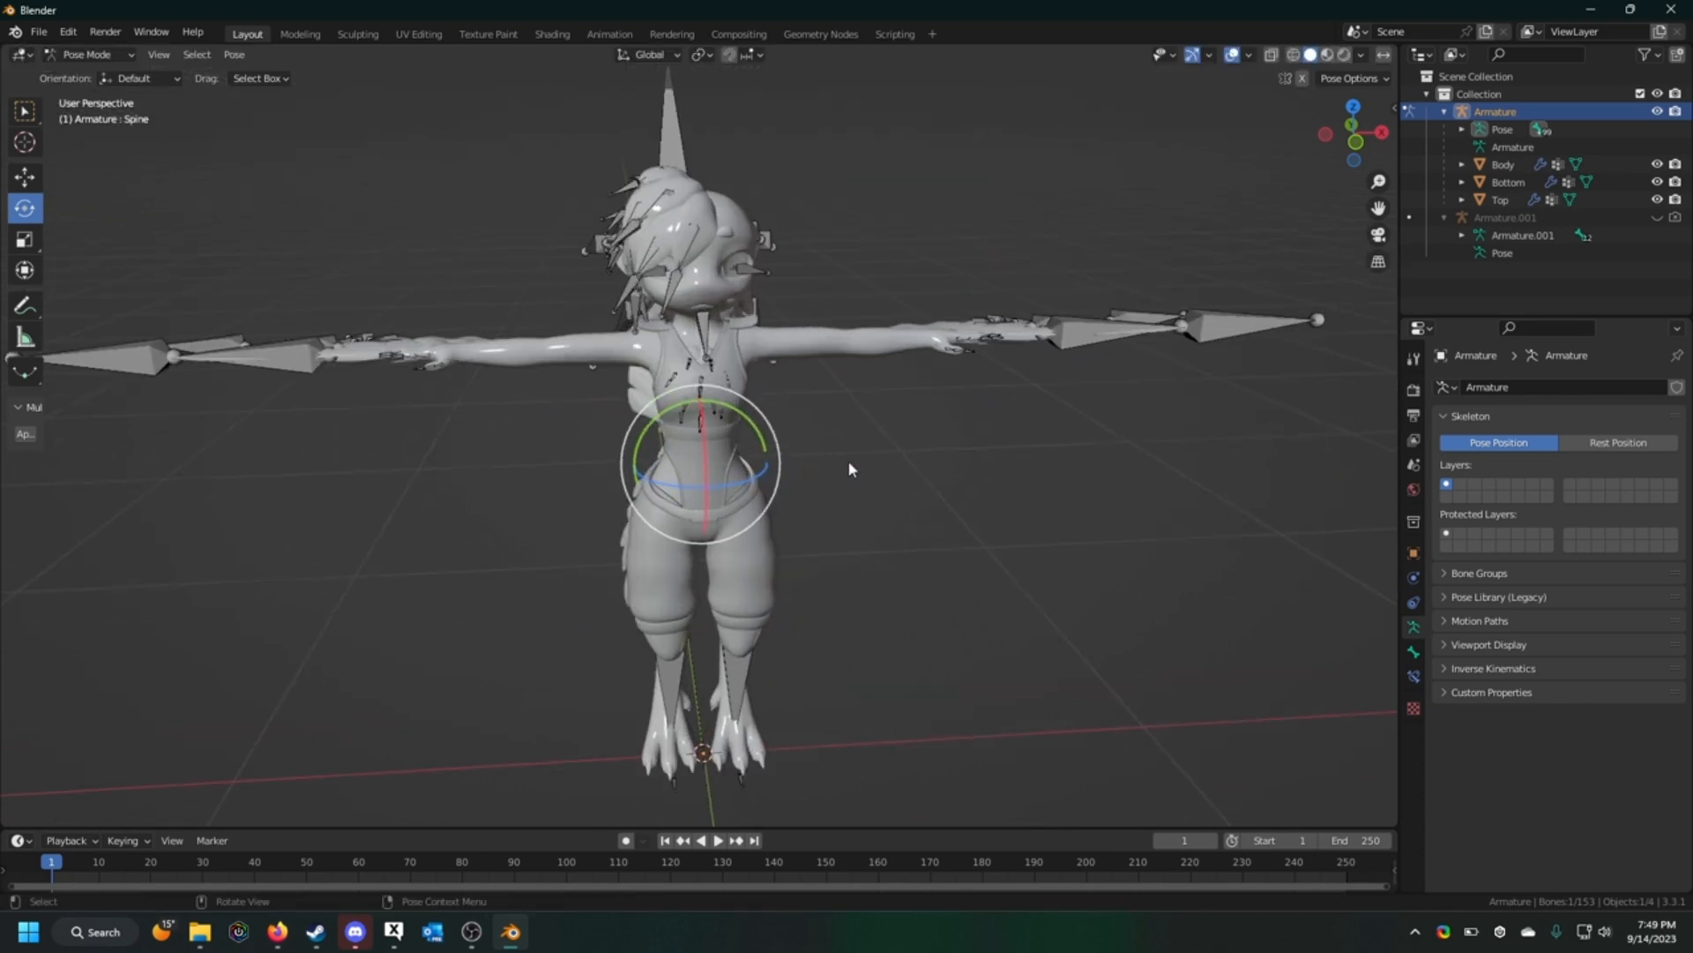
Step: Return to Object Mode and delete the leftover Armature.001 with its hierarchy
click(89, 54)
click(86, 72)
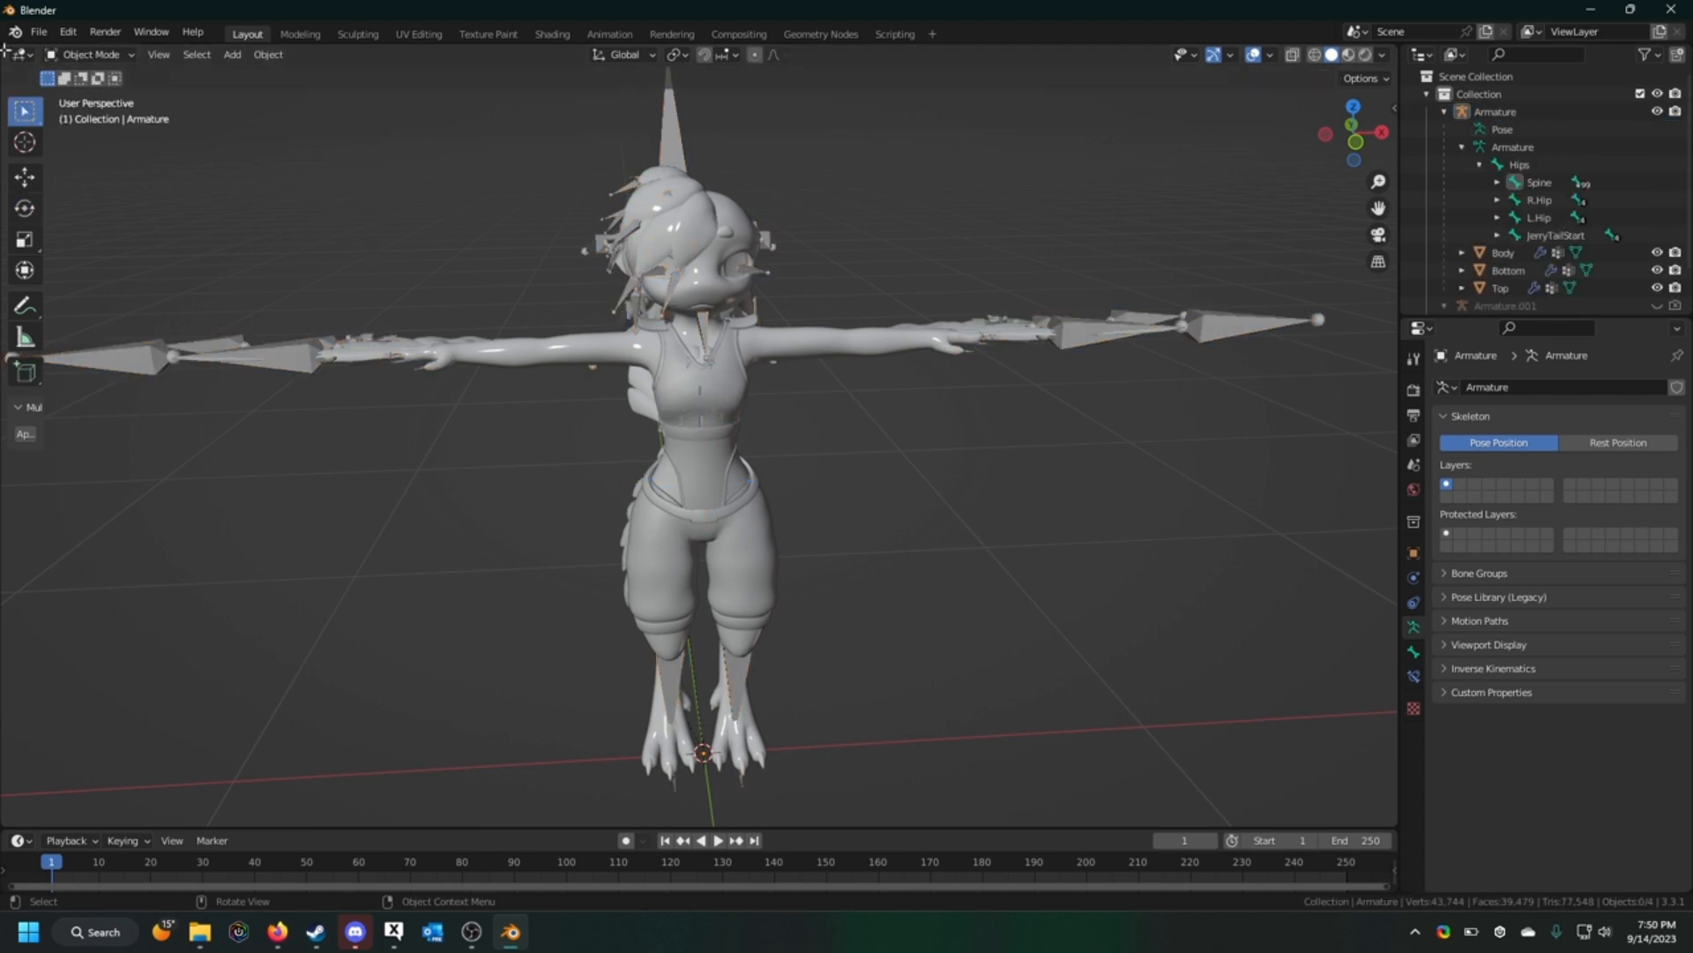
scroll(1552, 264, down, 2)
right_click(1518, 260)
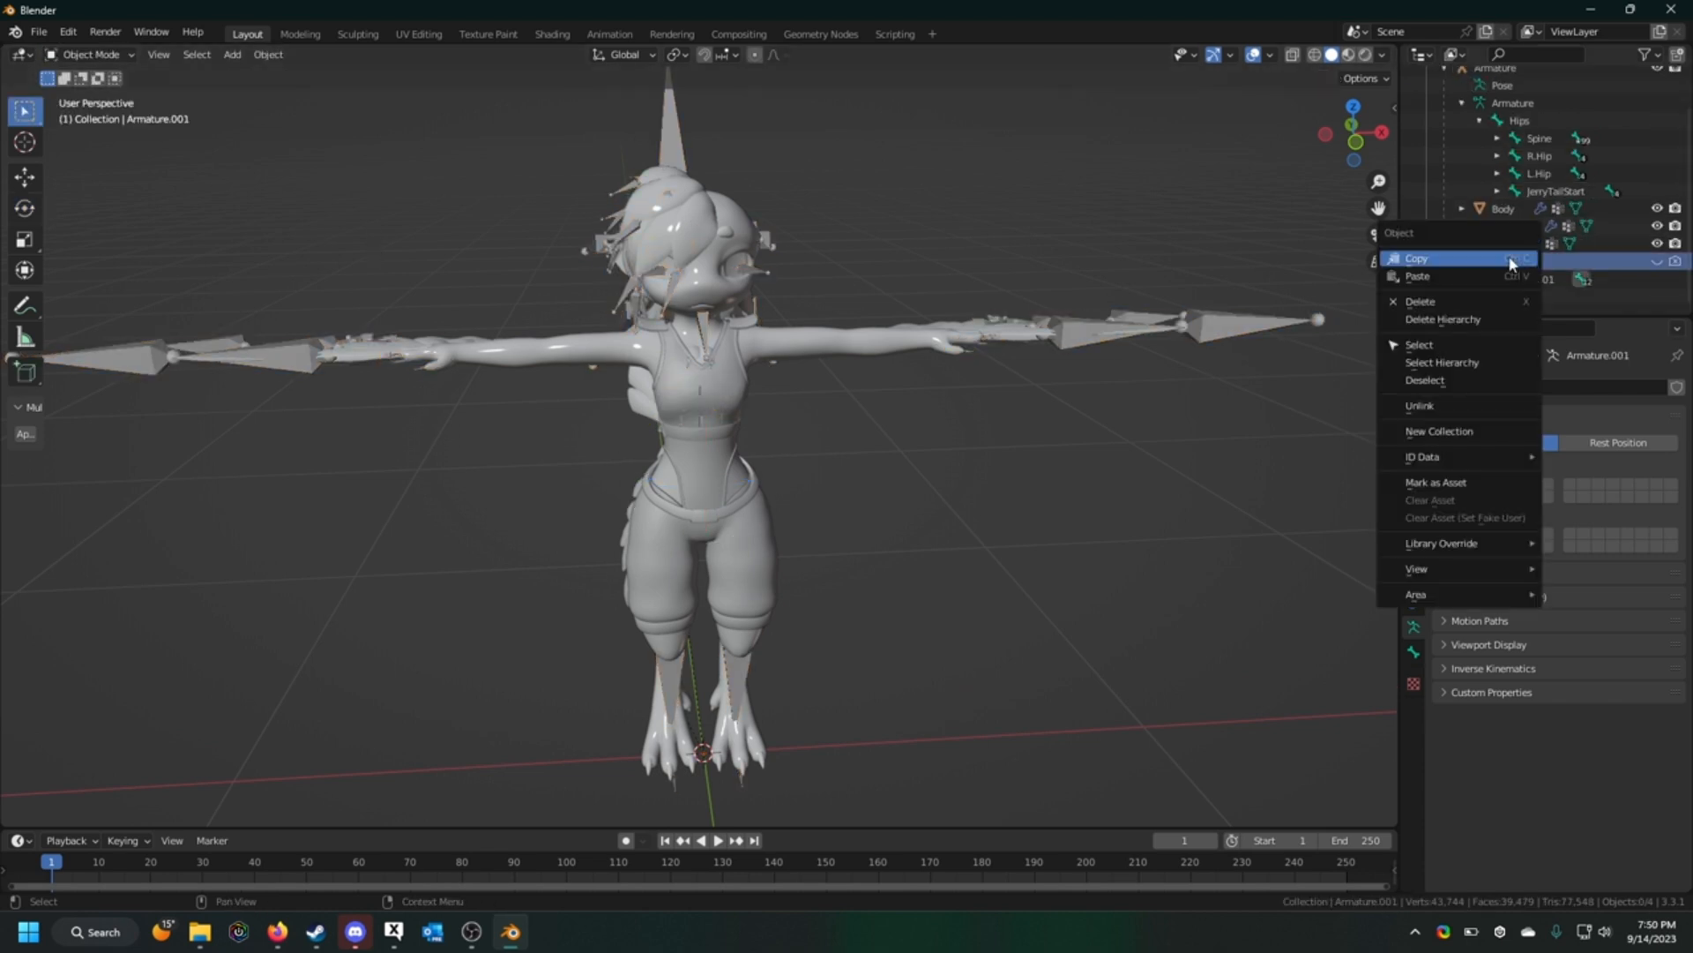
right_click(1531, 262)
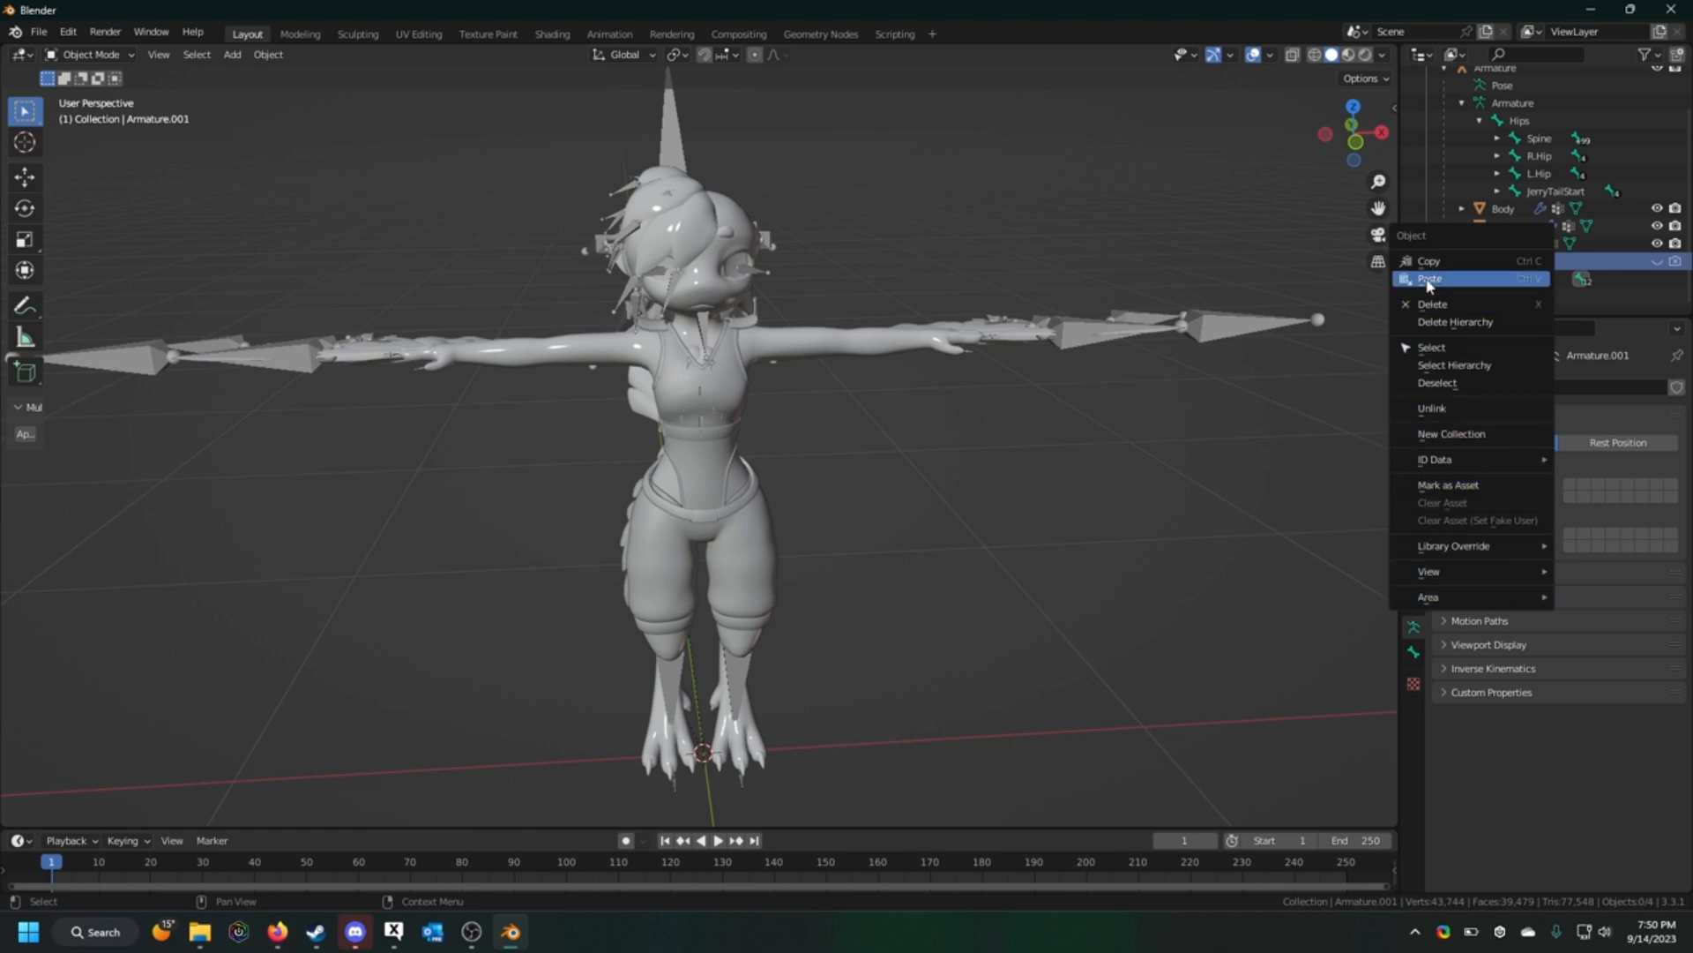
click(1445, 322)
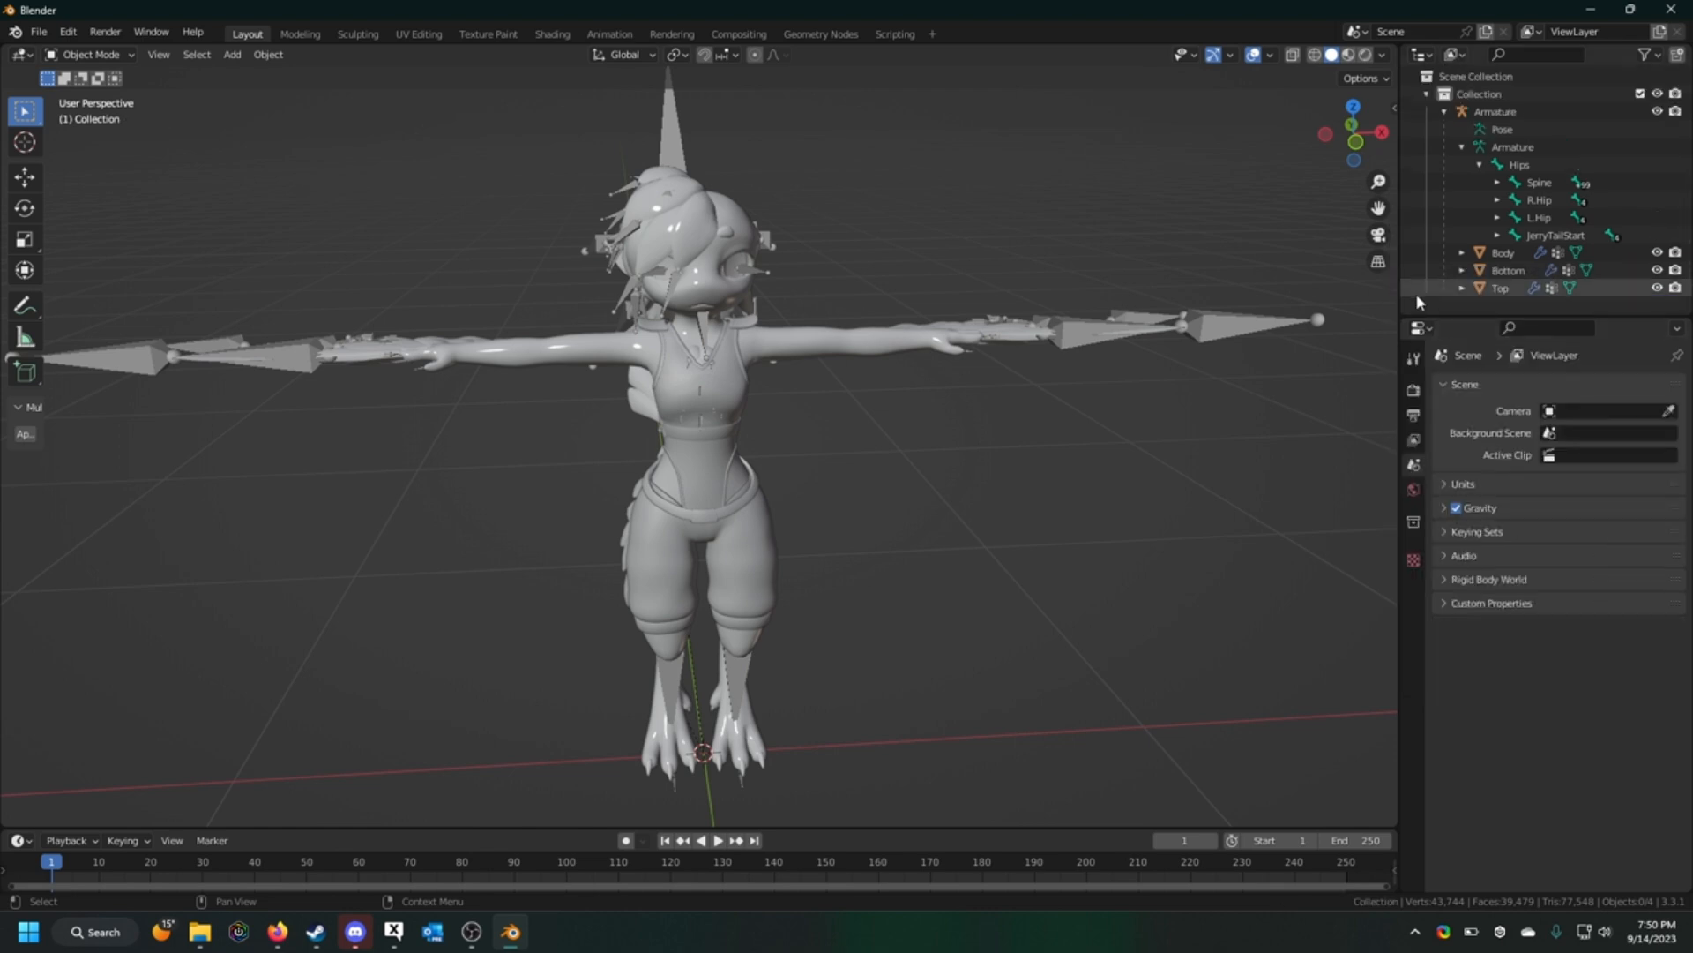
Step: Start an FBX export of the scene and expand the exporter's Armature options
click(39, 32)
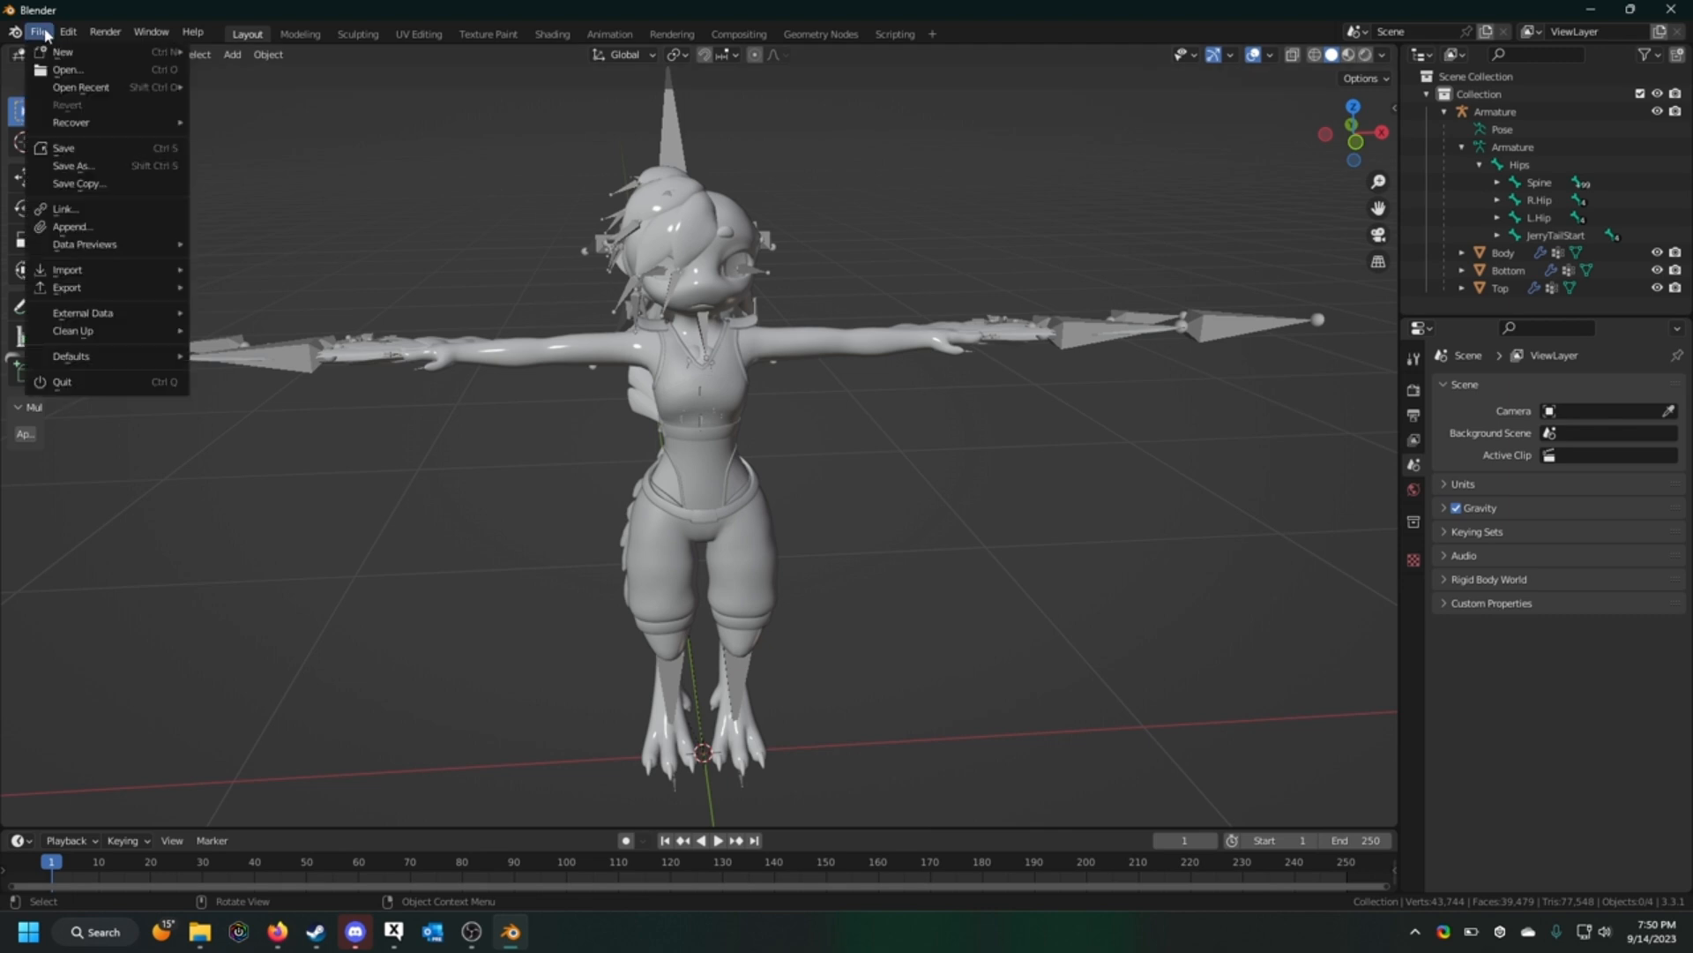
mouse_move(124, 295)
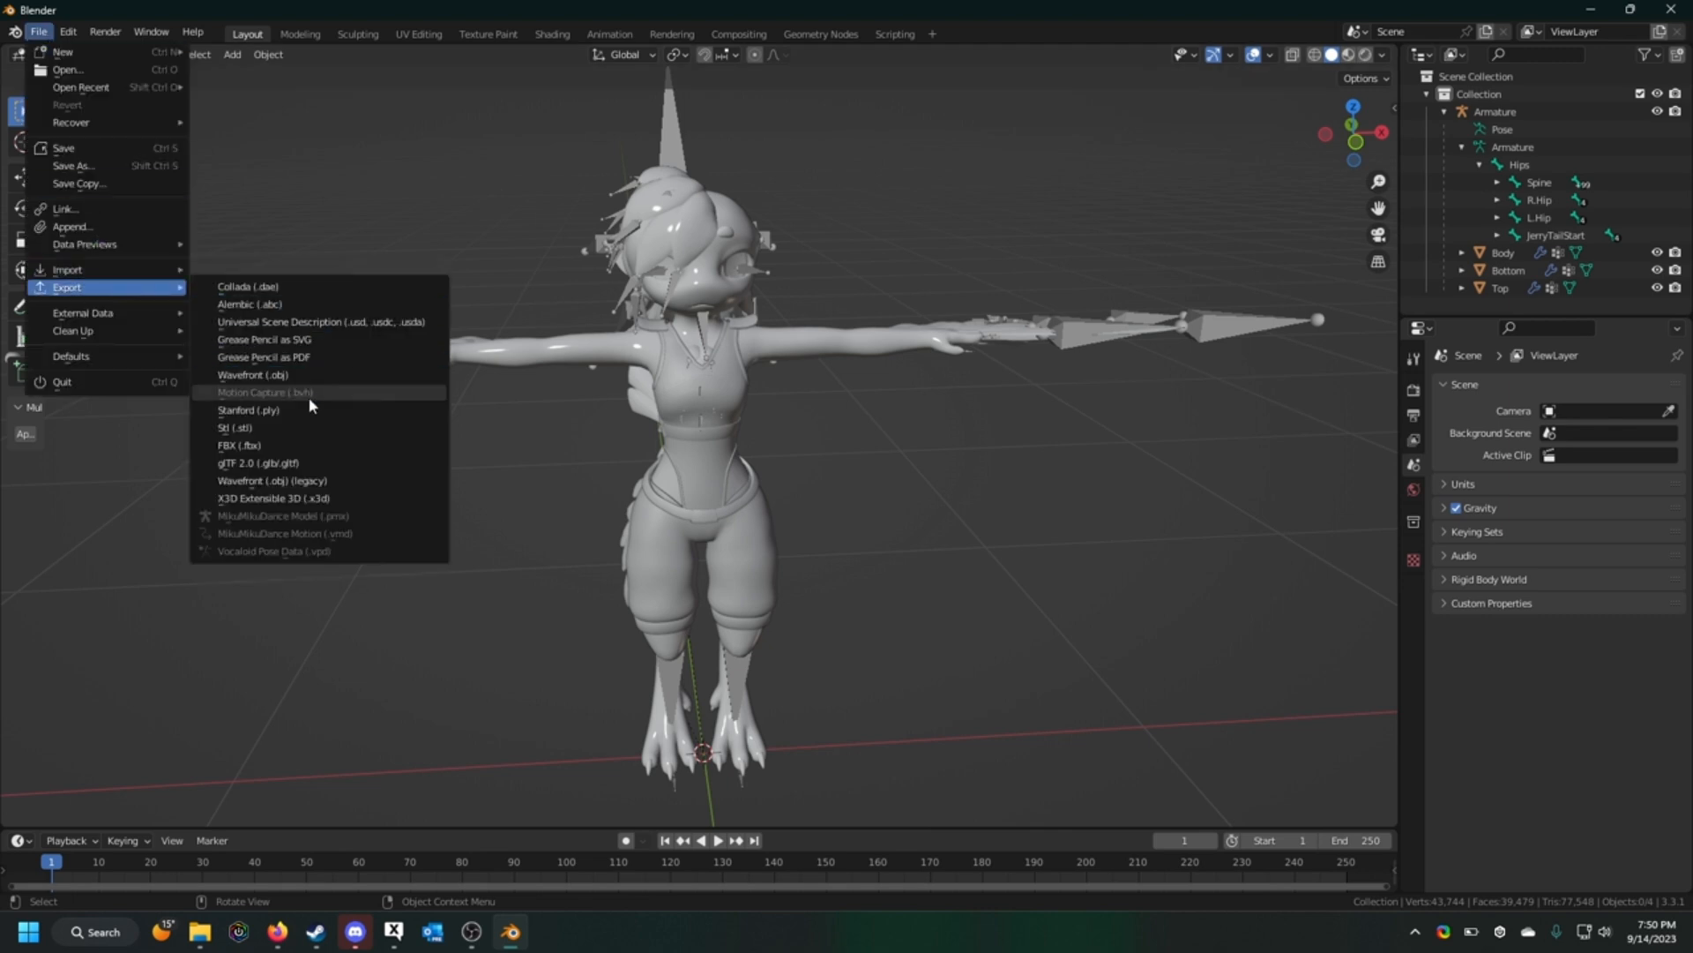
click(239, 445)
click(1140, 678)
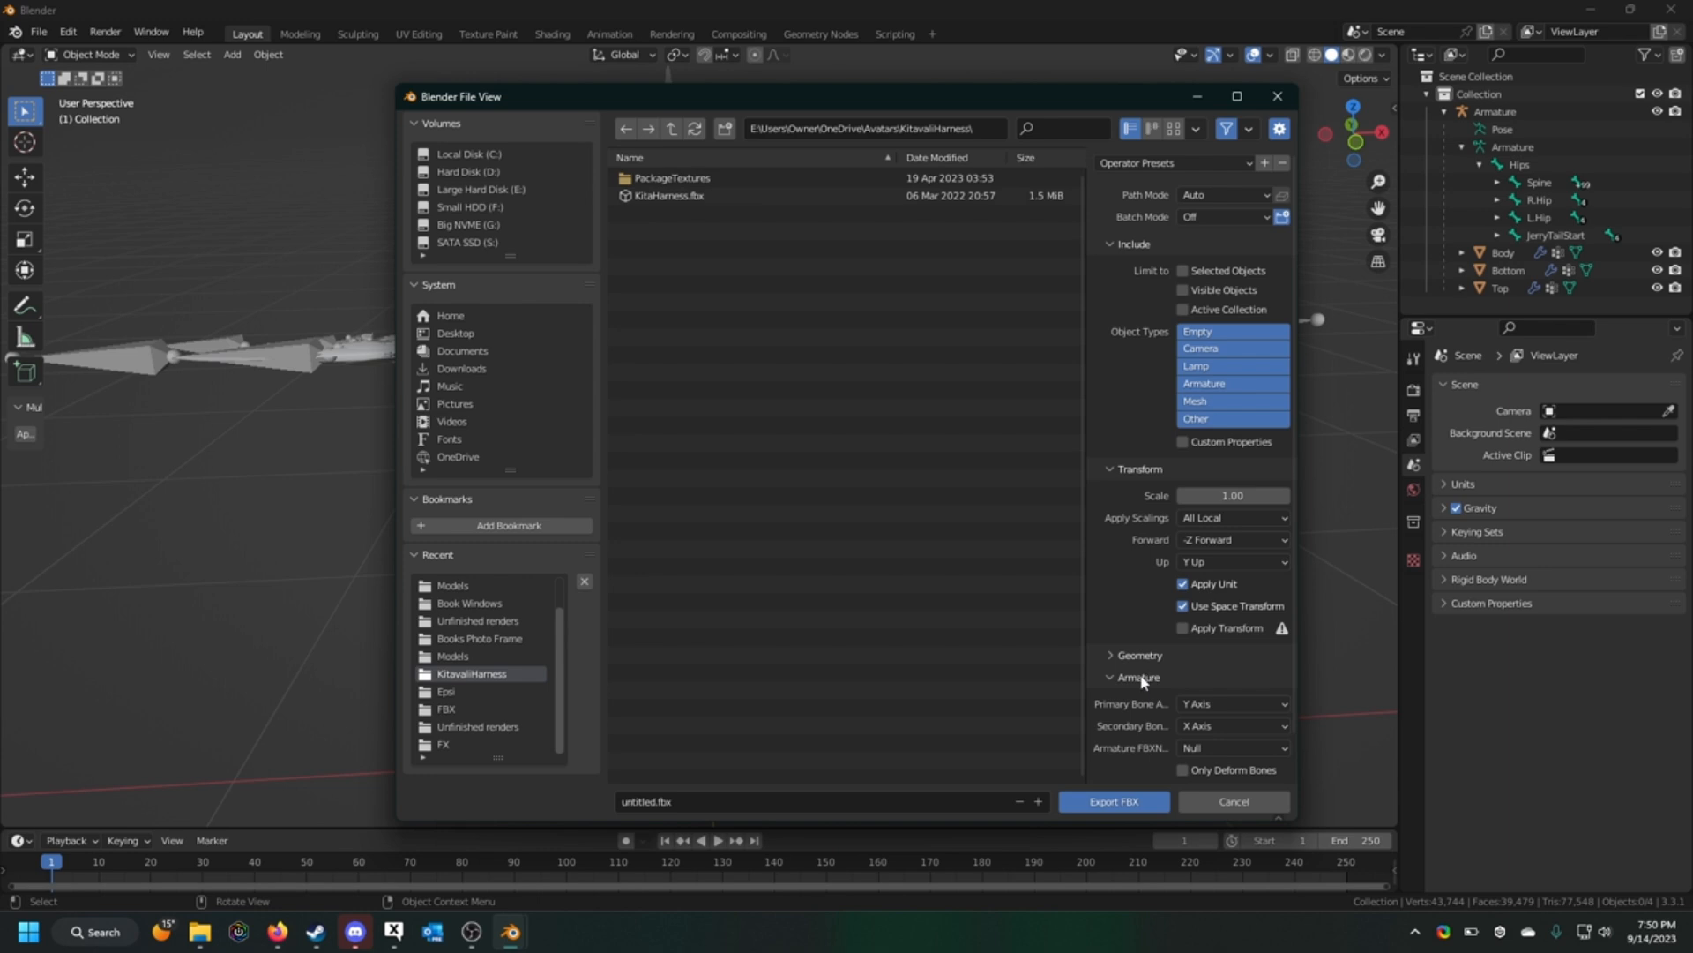
scroll(1141, 681, down, 2)
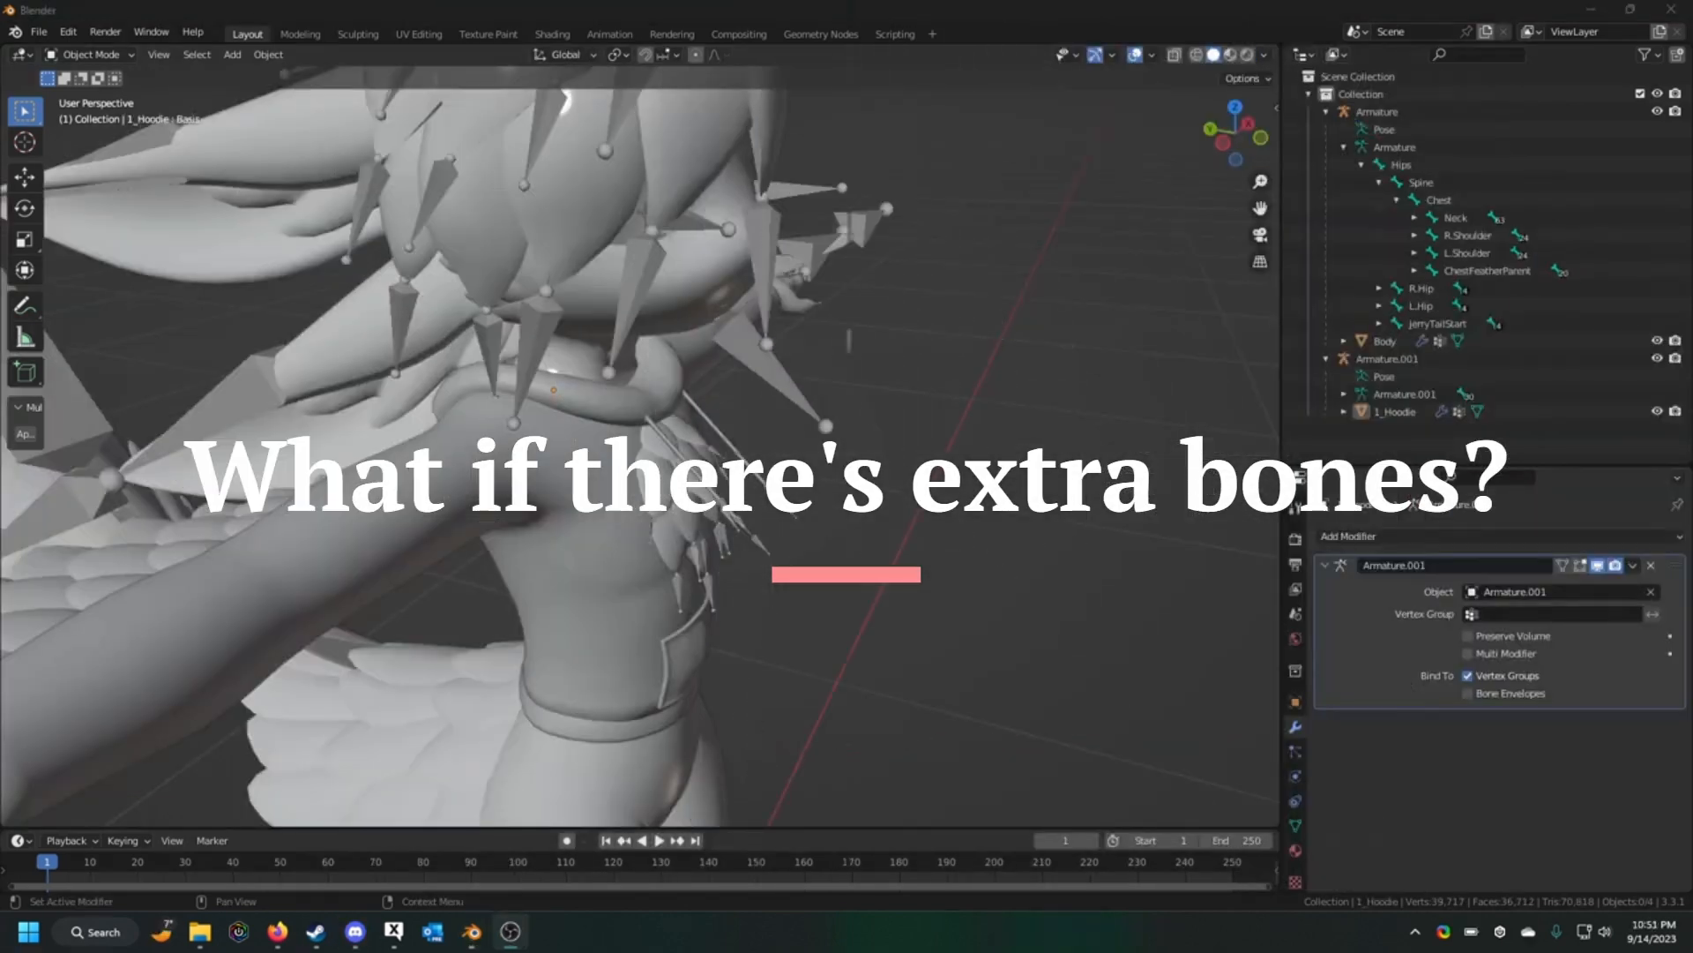
Step: Examine the extra drawstring bones at the collar of the 1_Hoodie mesh from several angles
middle_drag(933, 371, 926, 437)
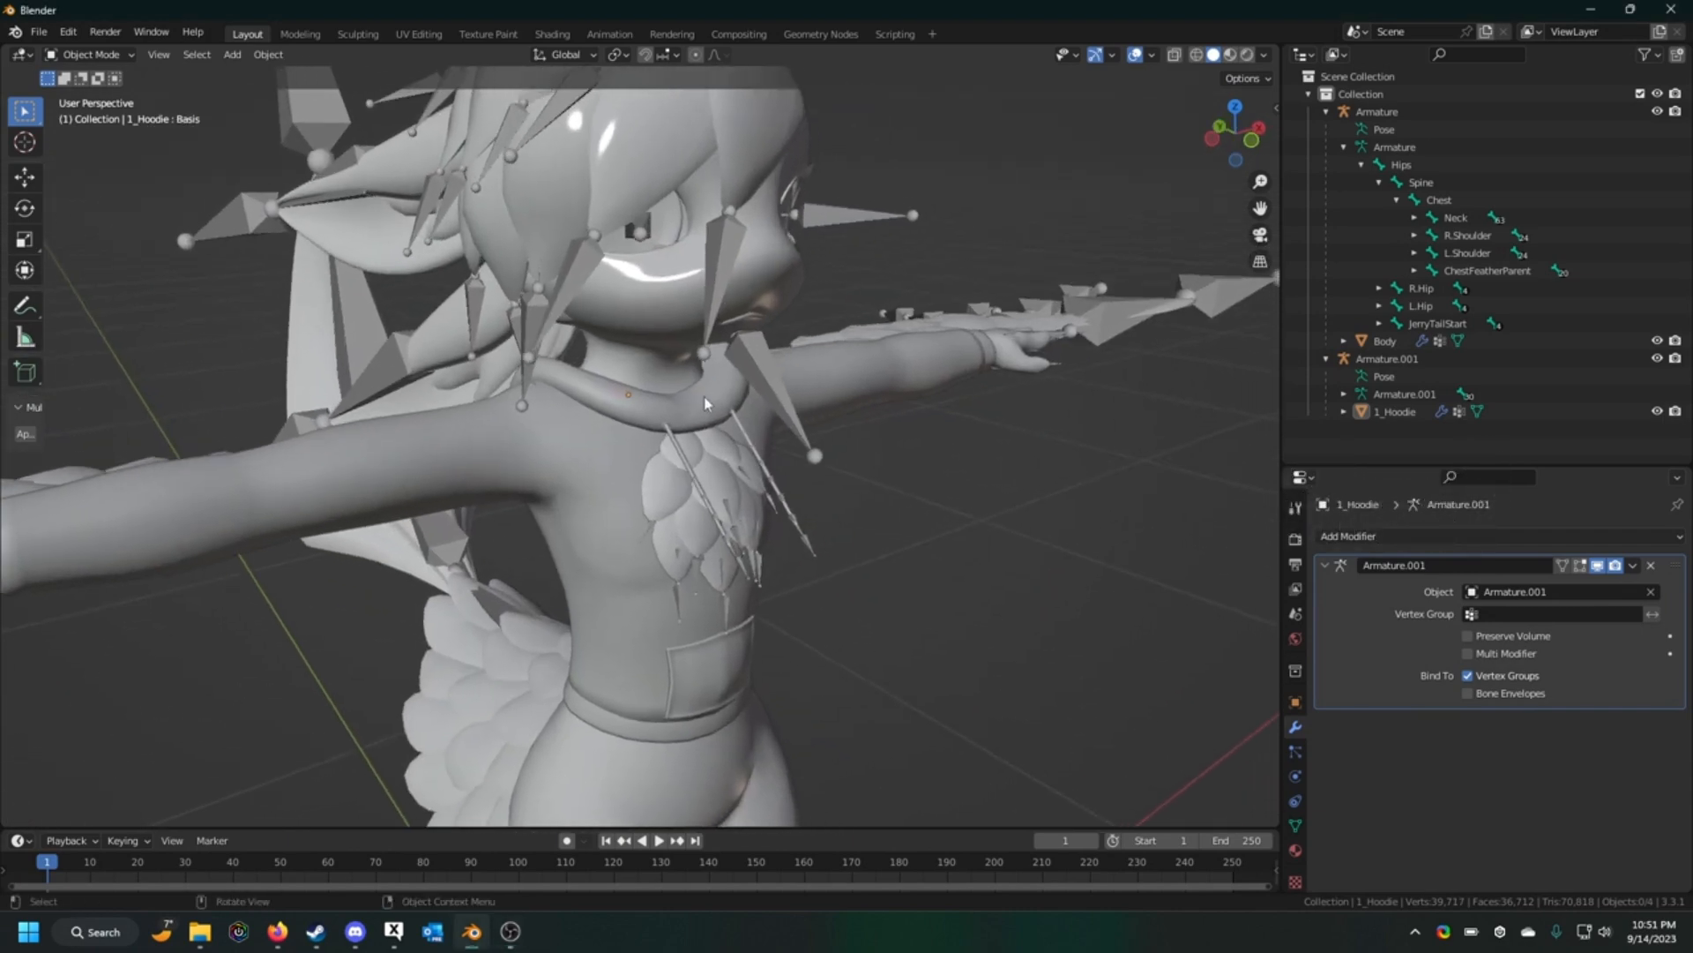
scroll(706, 403, up, 7)
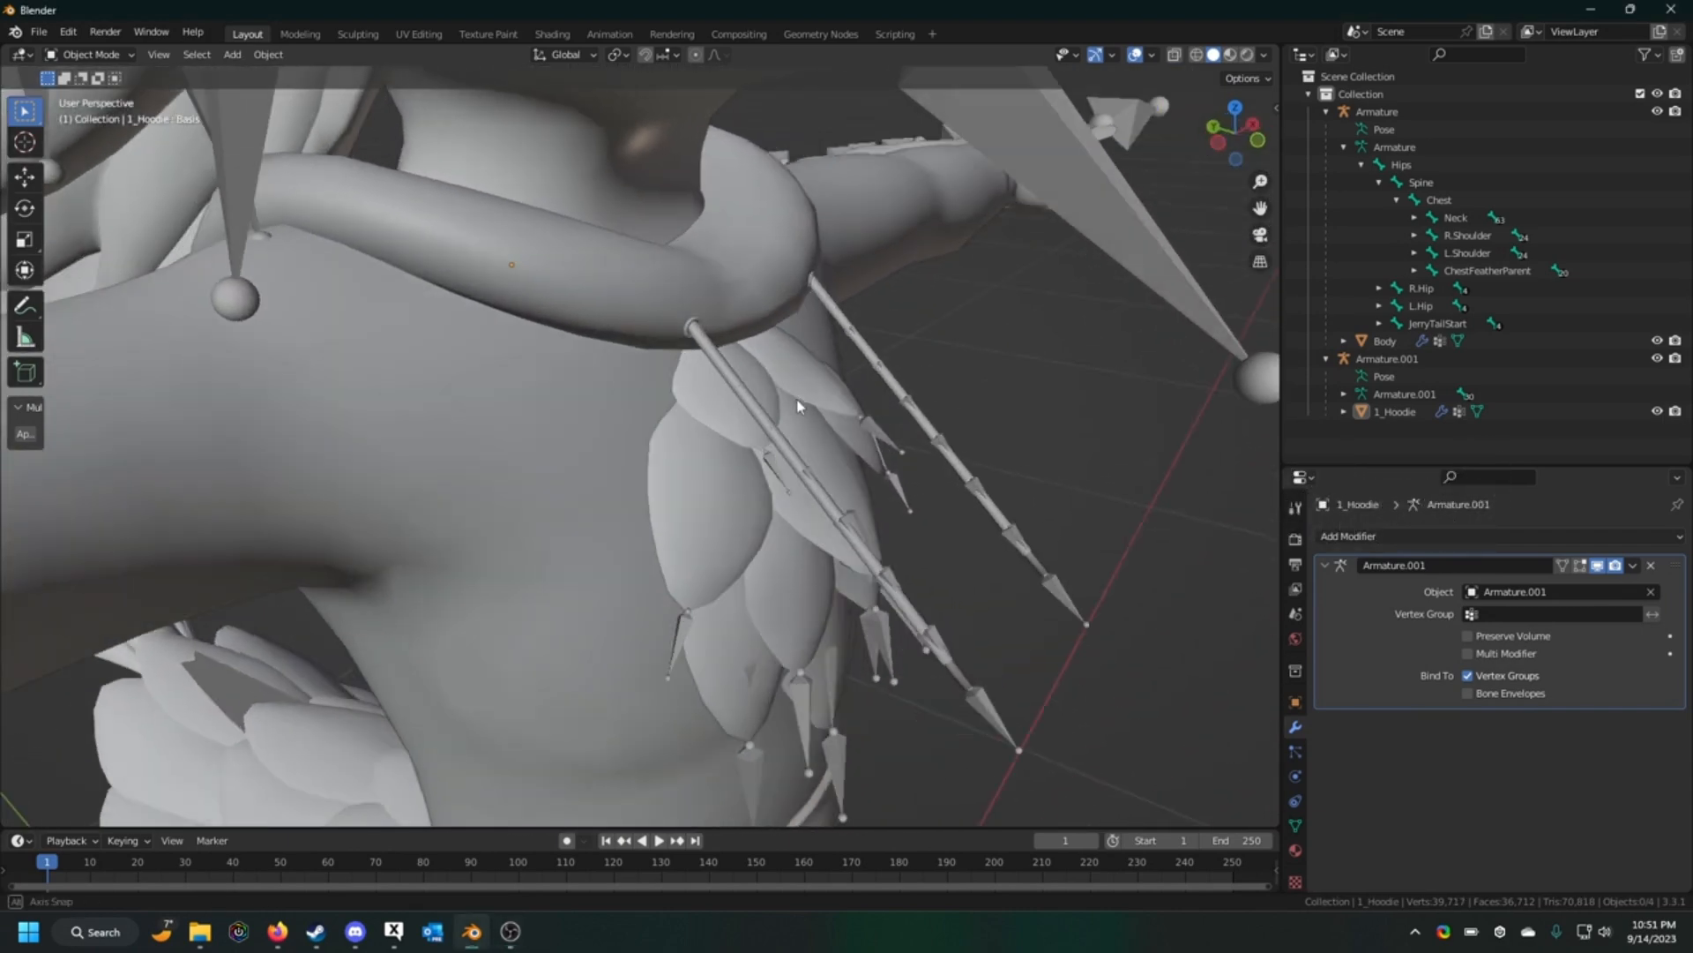
middle_drag(797, 406, 889, 396)
click(891, 328)
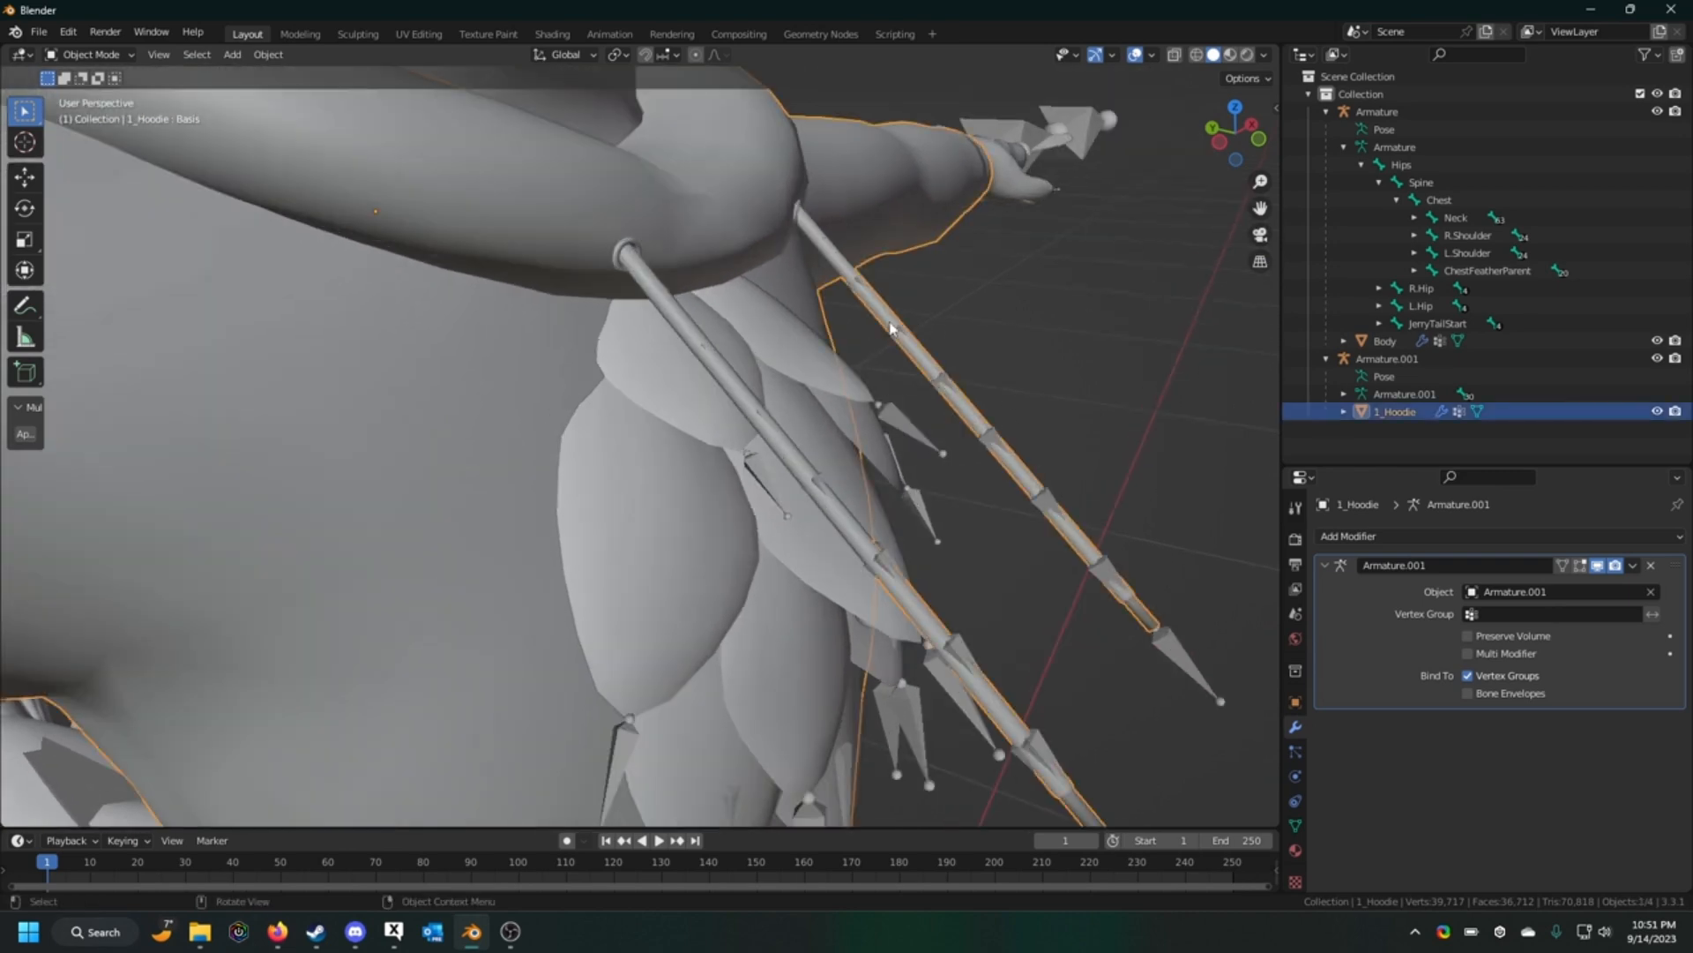
middle_drag(857, 286, 1015, 516)
scroll(831, 360, down, 4)
scroll(831, 359, up, 6)
middle_drag(997, 392, 959, 446)
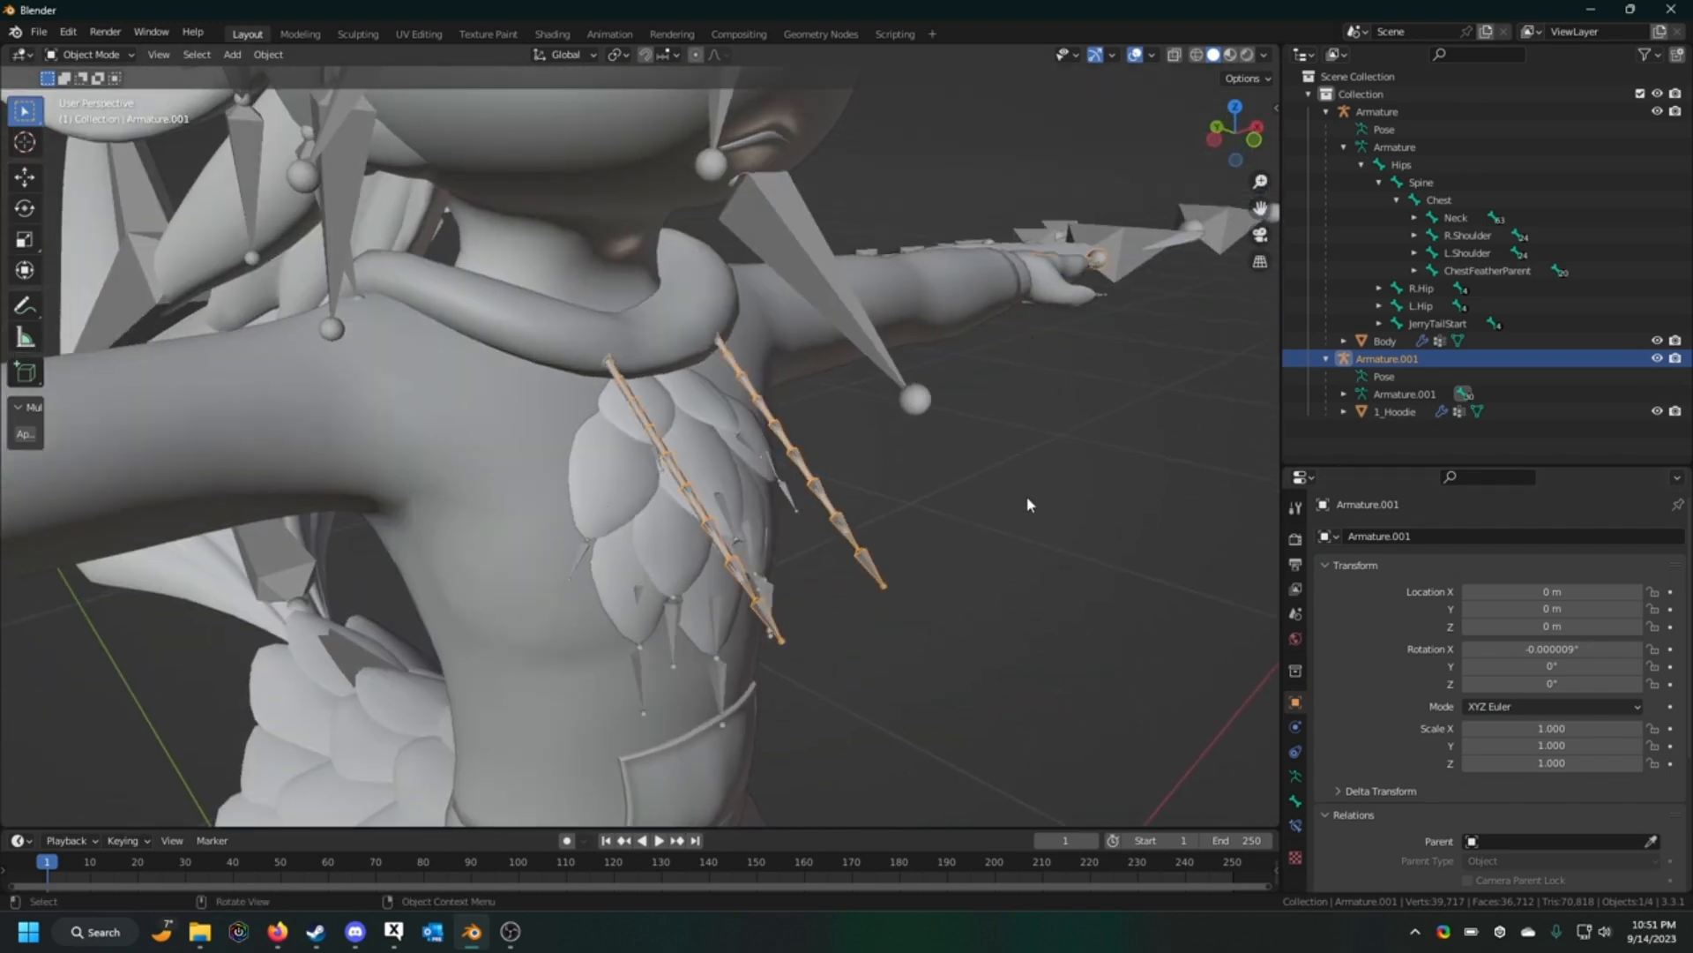
Step: Select the 1_Hoodie mesh and check its Armature modifier and its parent under Relations
click(1397, 411)
click(1441, 411)
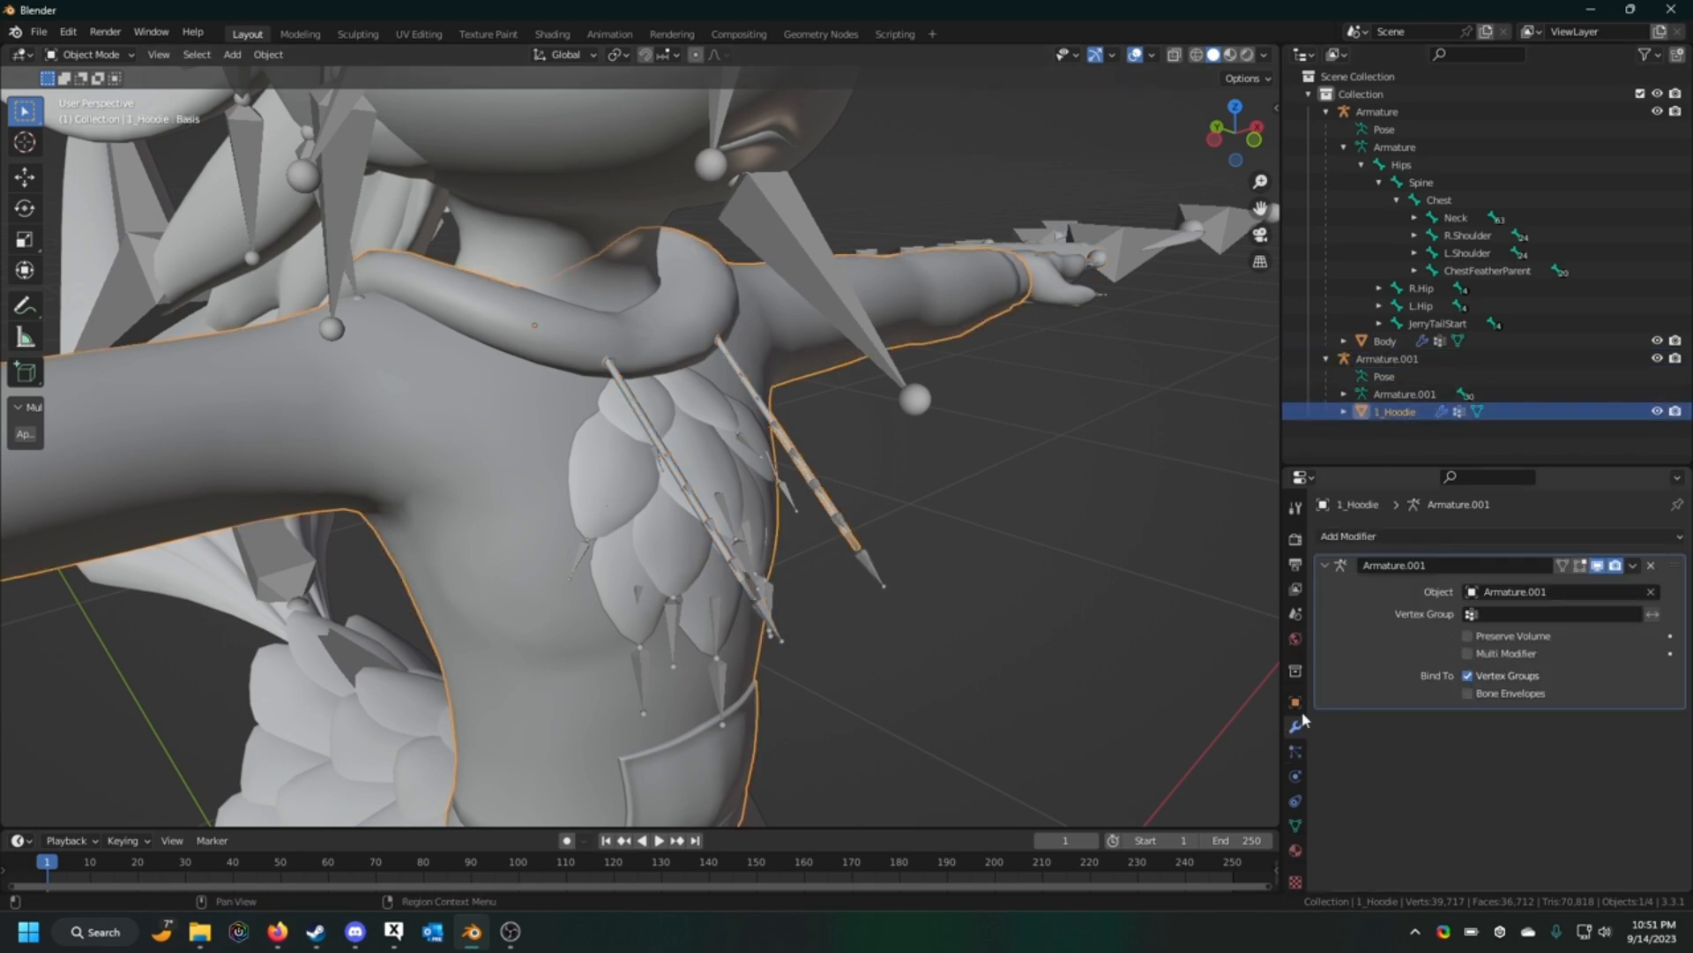
click(1296, 702)
scroll(1482, 741, down, 3)
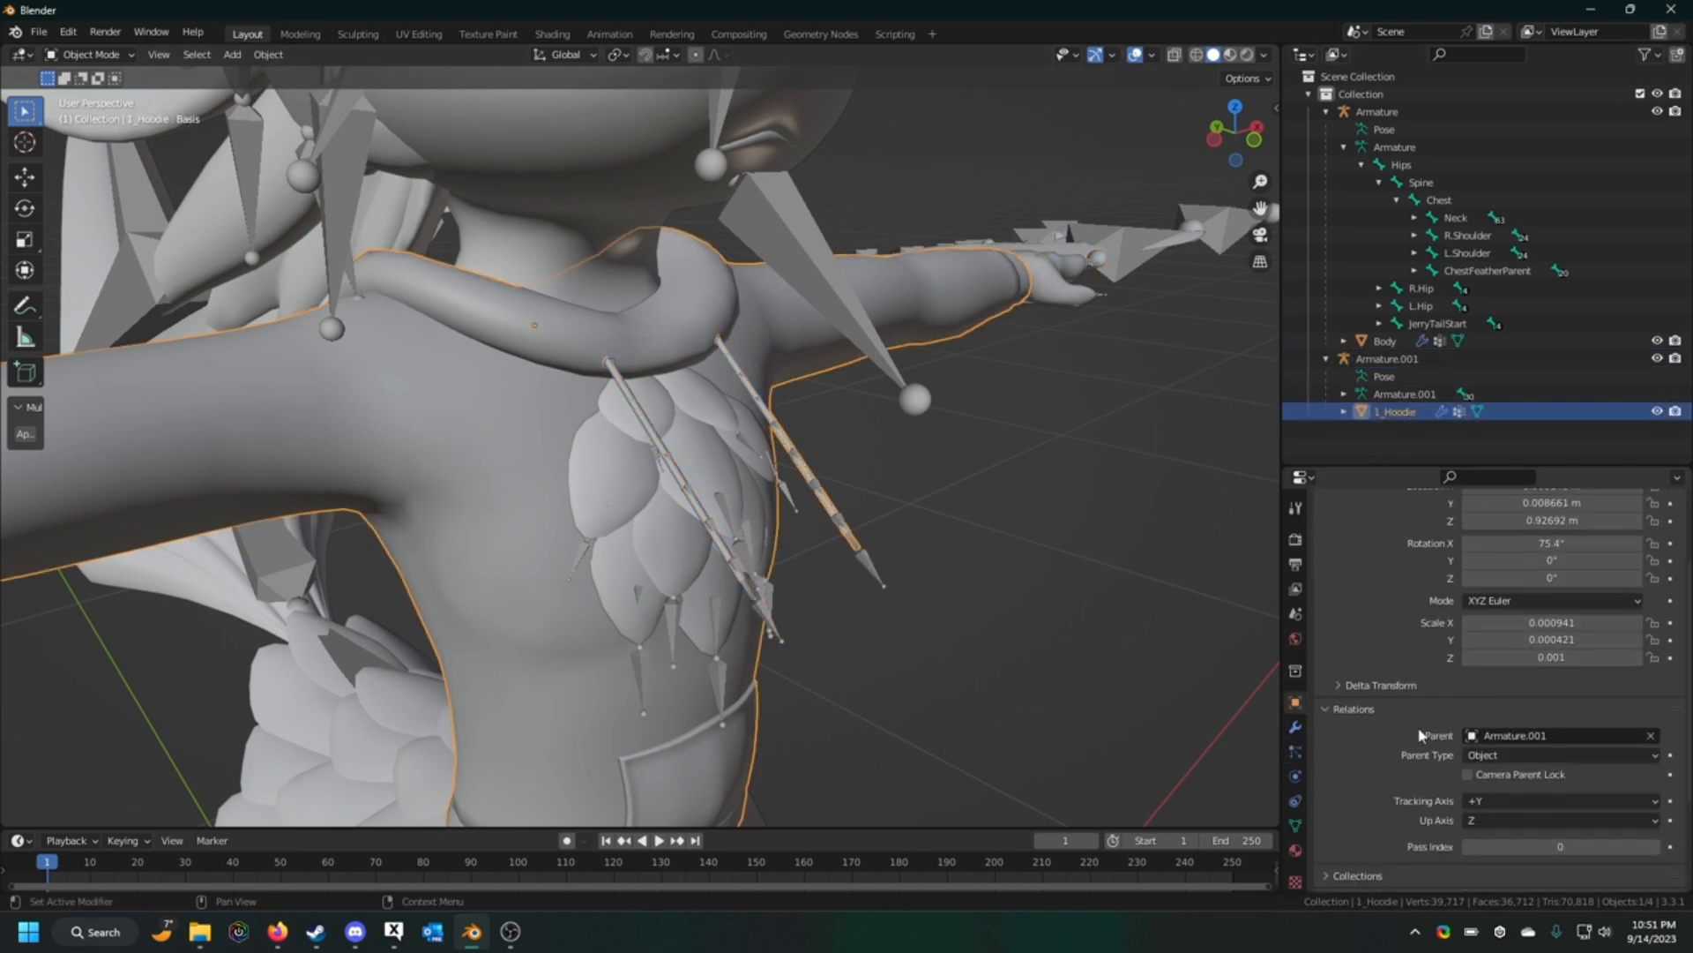
click(1296, 727)
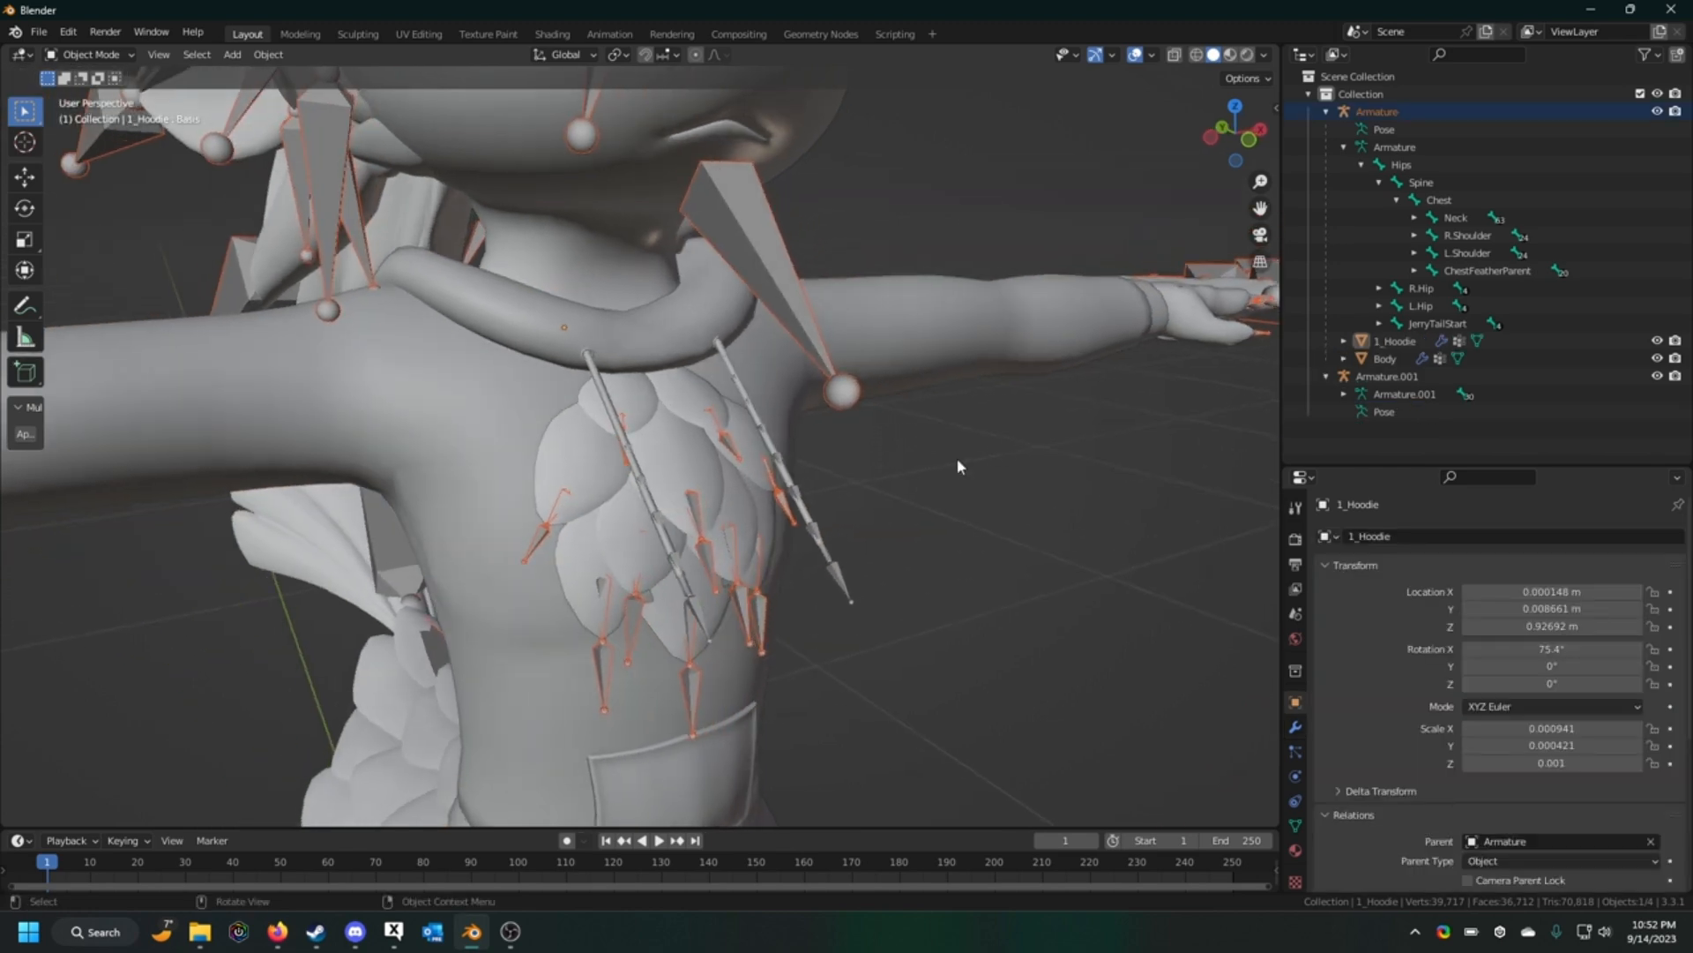
Step: Select Armature.001, add the main Armature to the selection as the active object, and join the two armatures
middle_drag(925, 493, 982, 521)
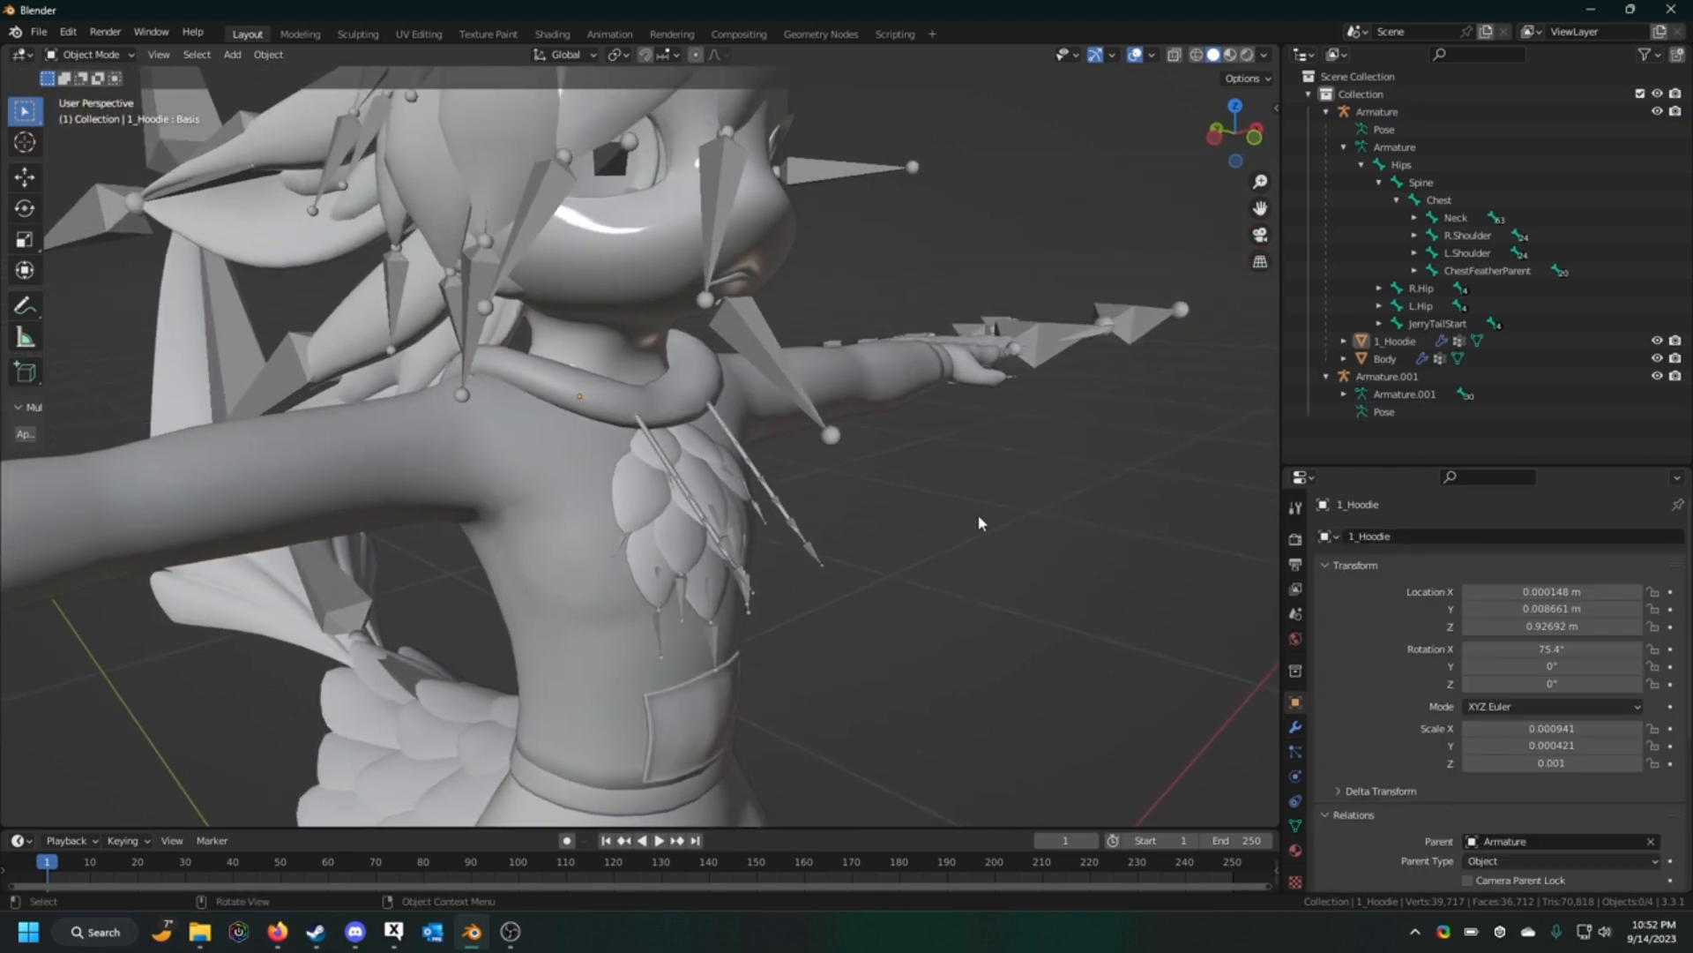
click(771, 351)
click(1396, 446)
click(1402, 394)
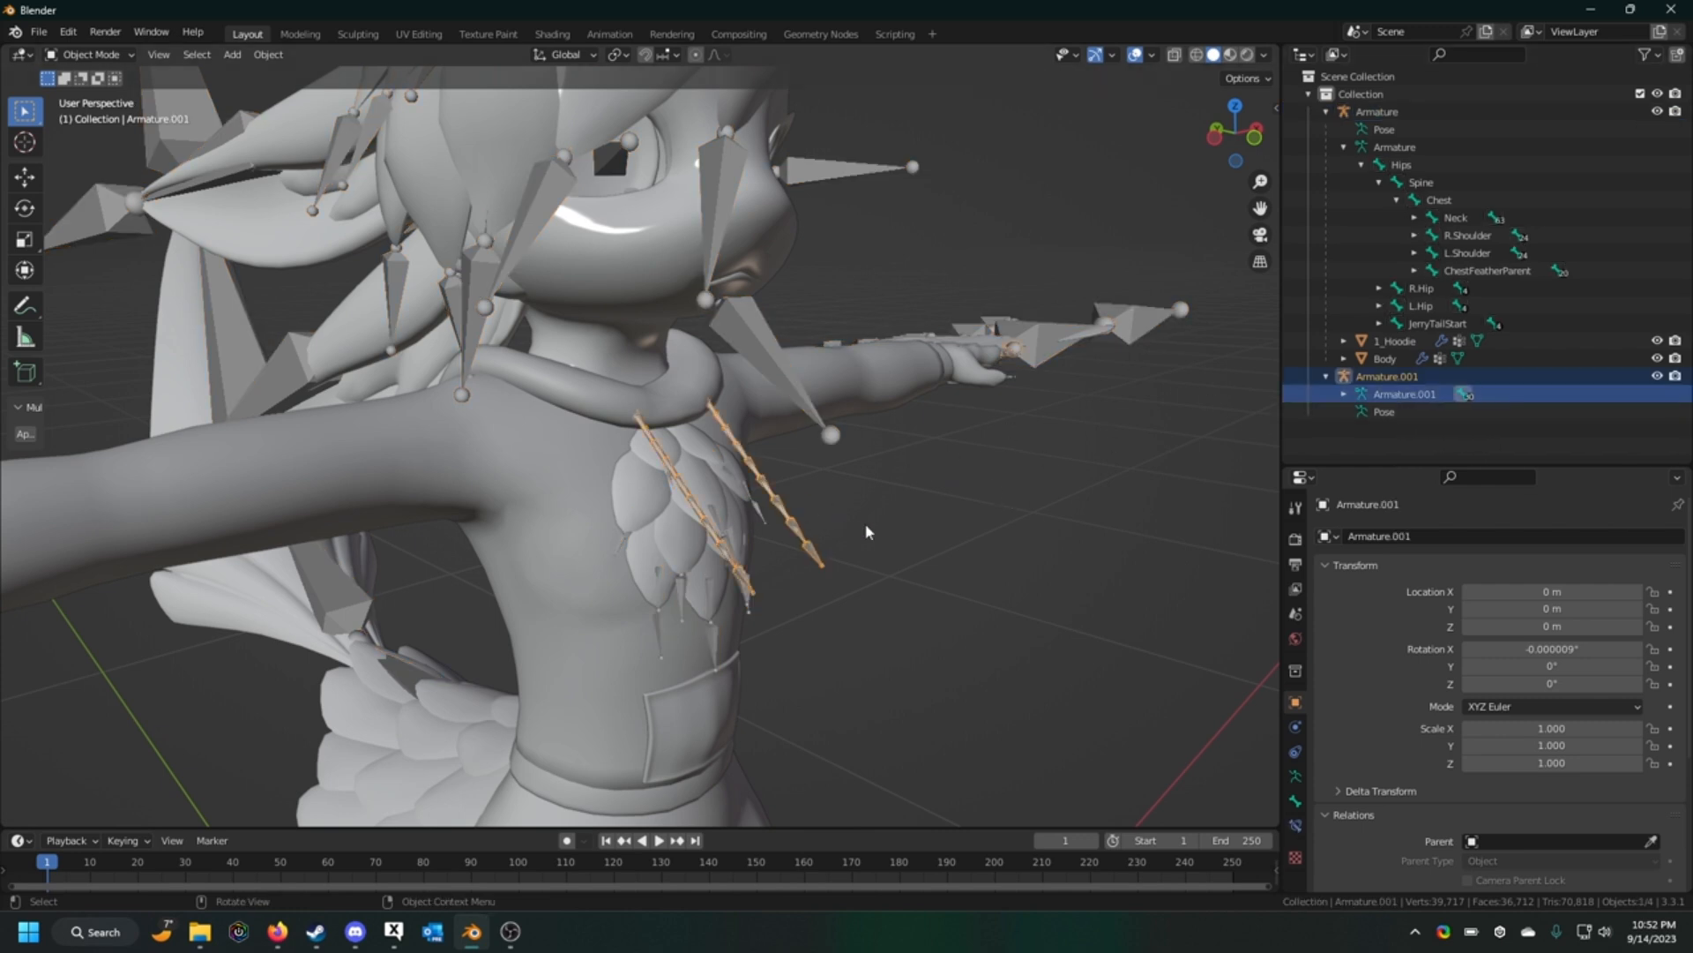
scroll(866, 532, up, 2)
click(845, 575)
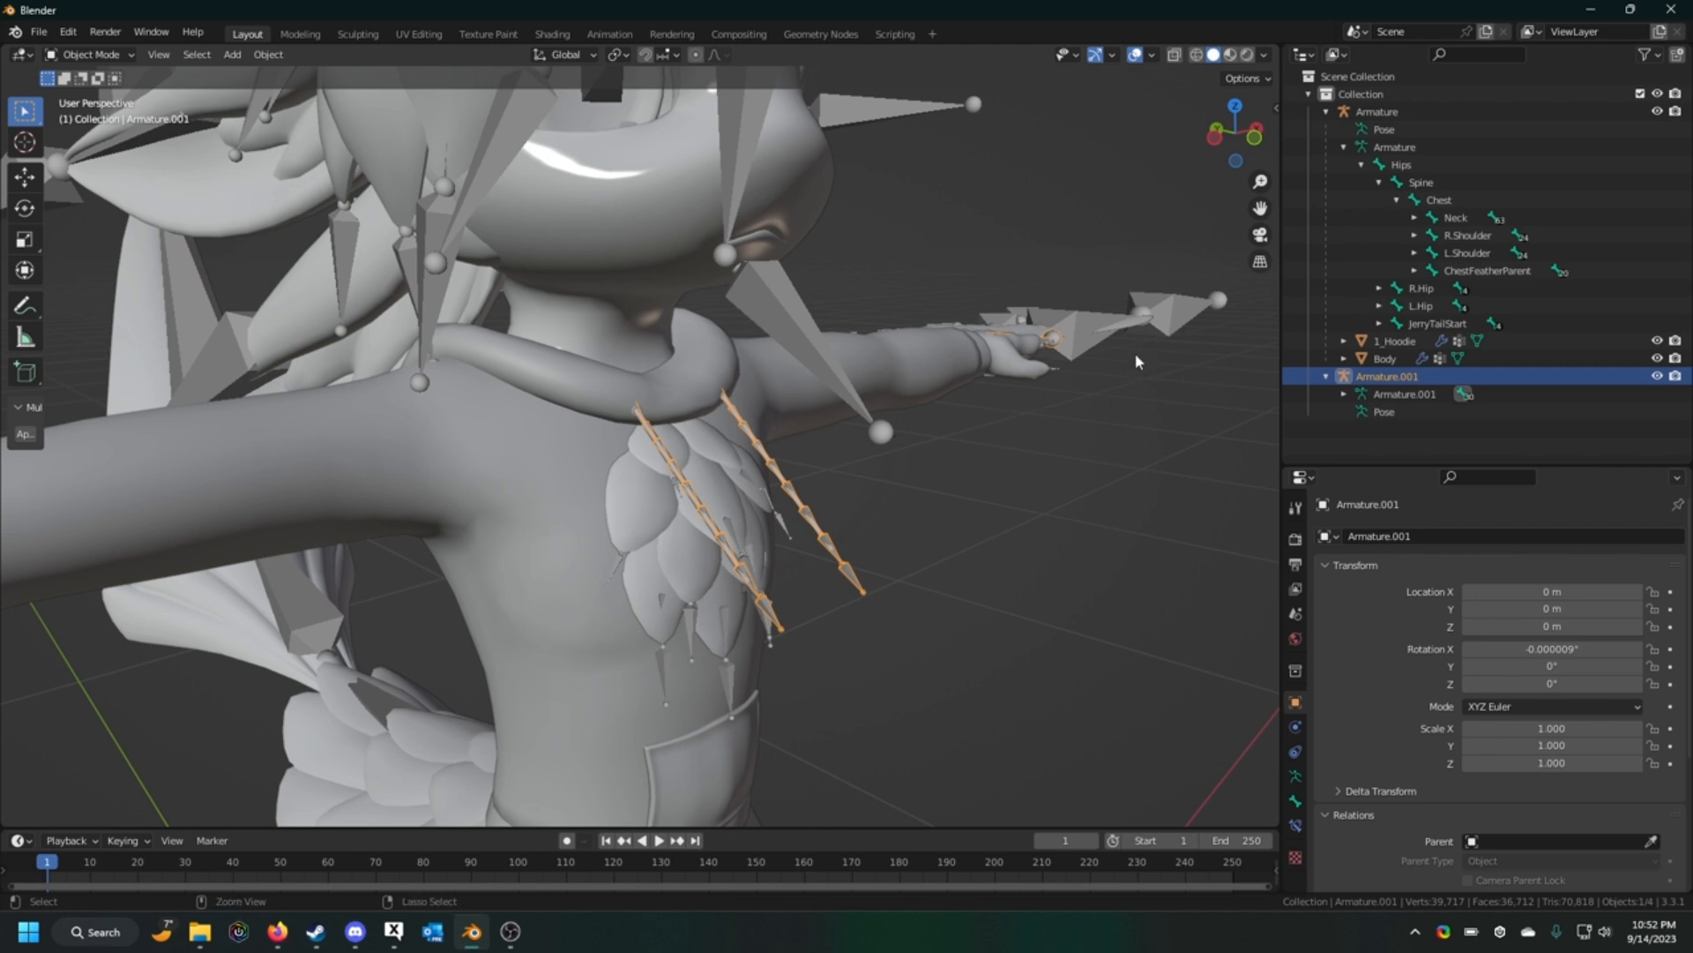
ctrl+click(1406, 148)
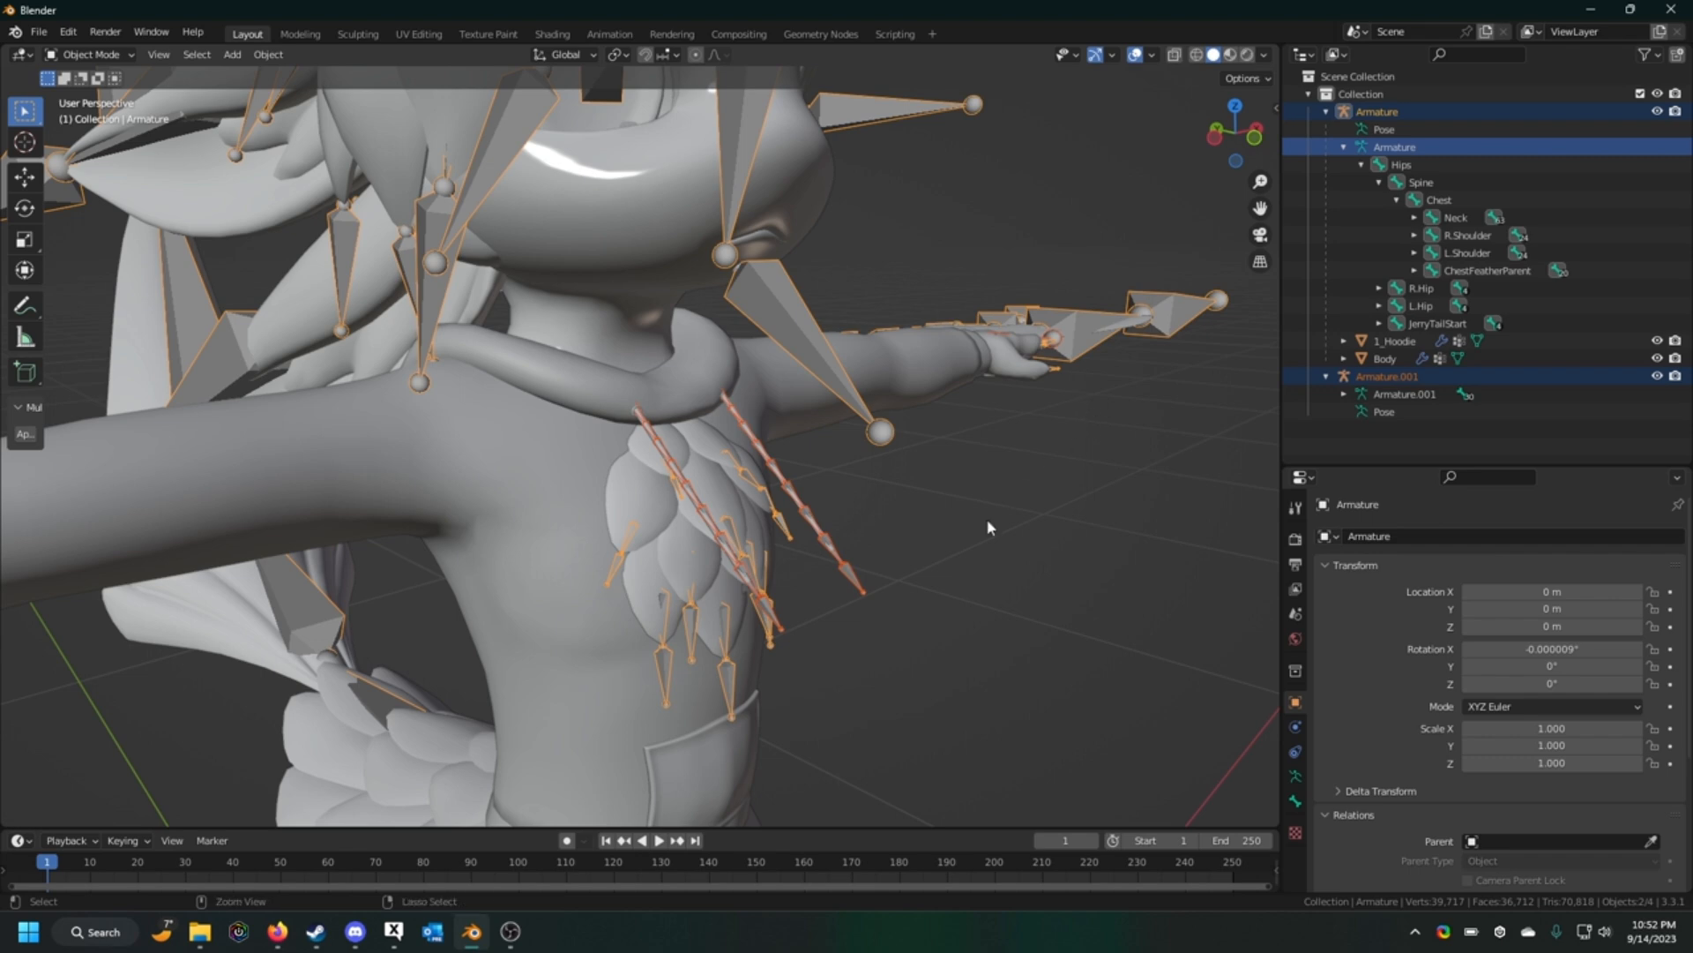
key(ctrl+j)
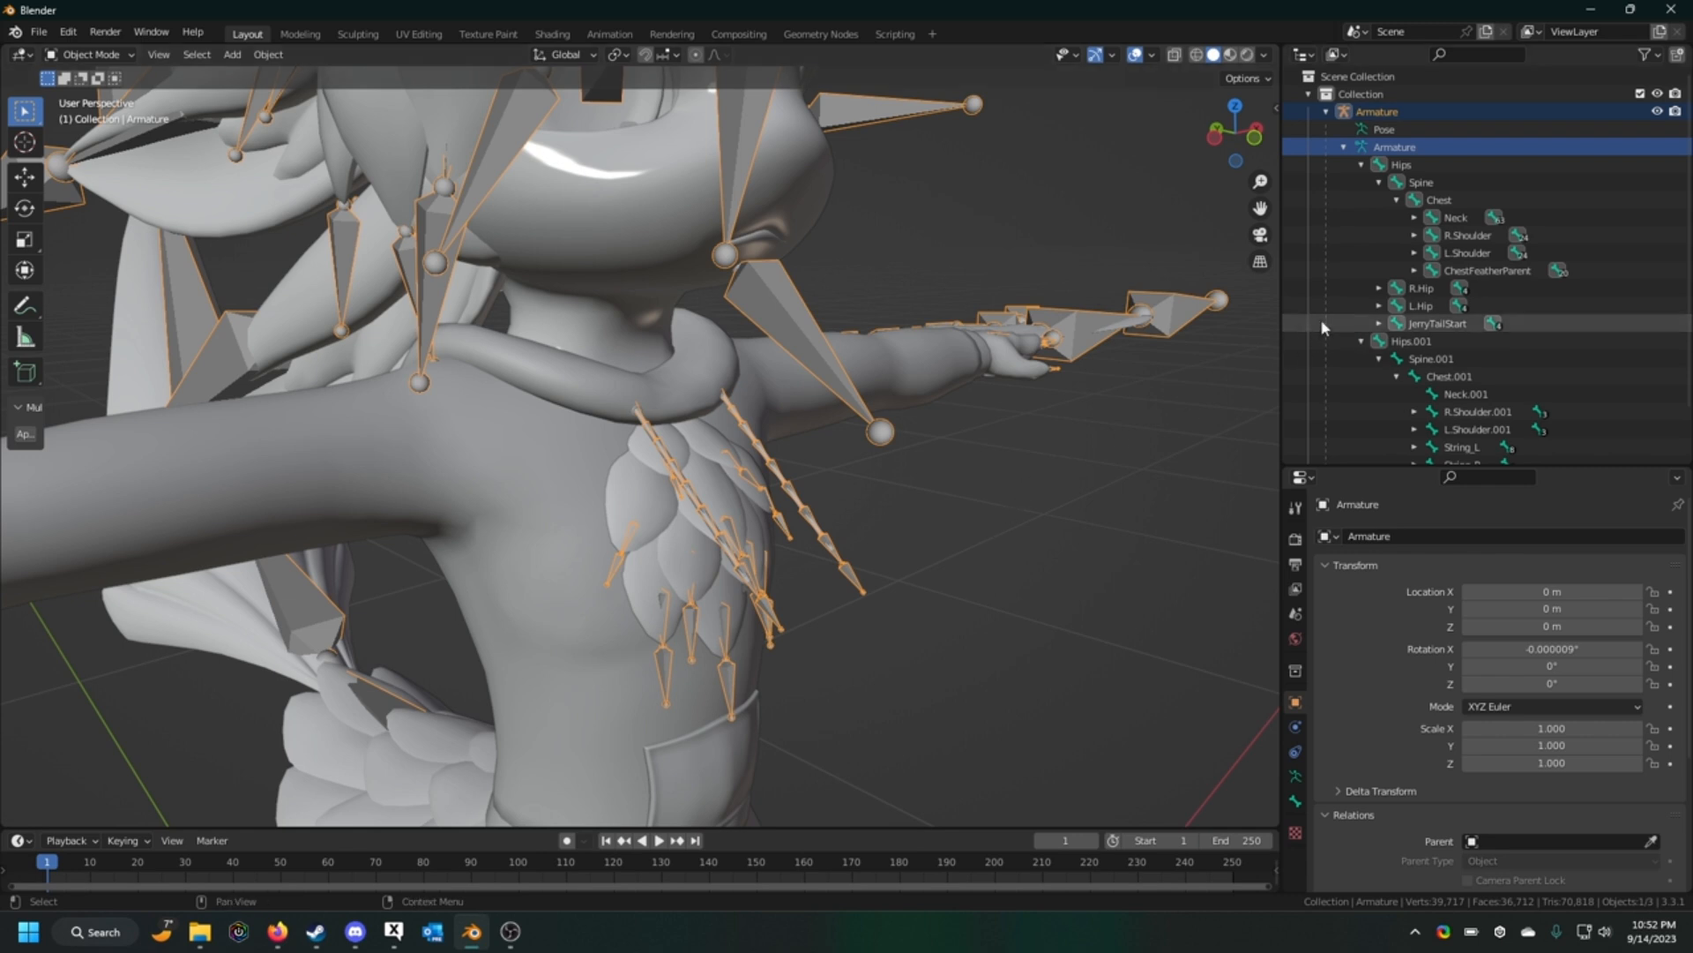
Step: Collapse the original Hips branch of the joined Armature and examine the duplicate bones under Hips.001
click(1343, 147)
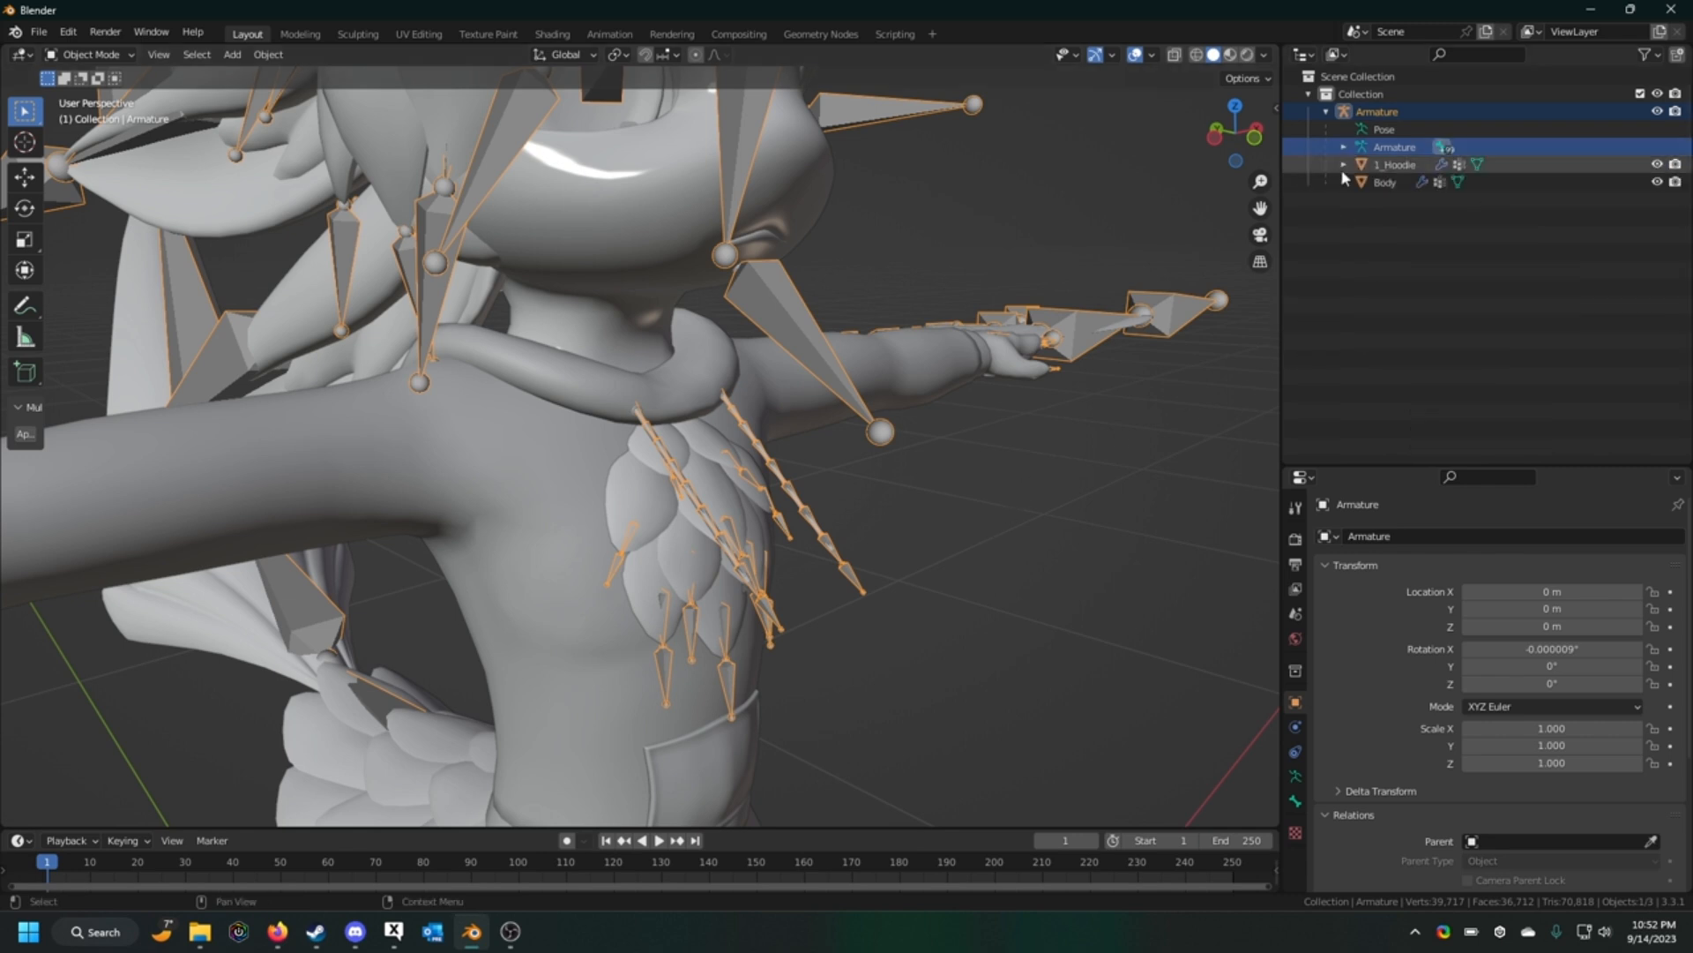
click(1342, 147)
click(1360, 165)
click(1362, 183)
click(1361, 183)
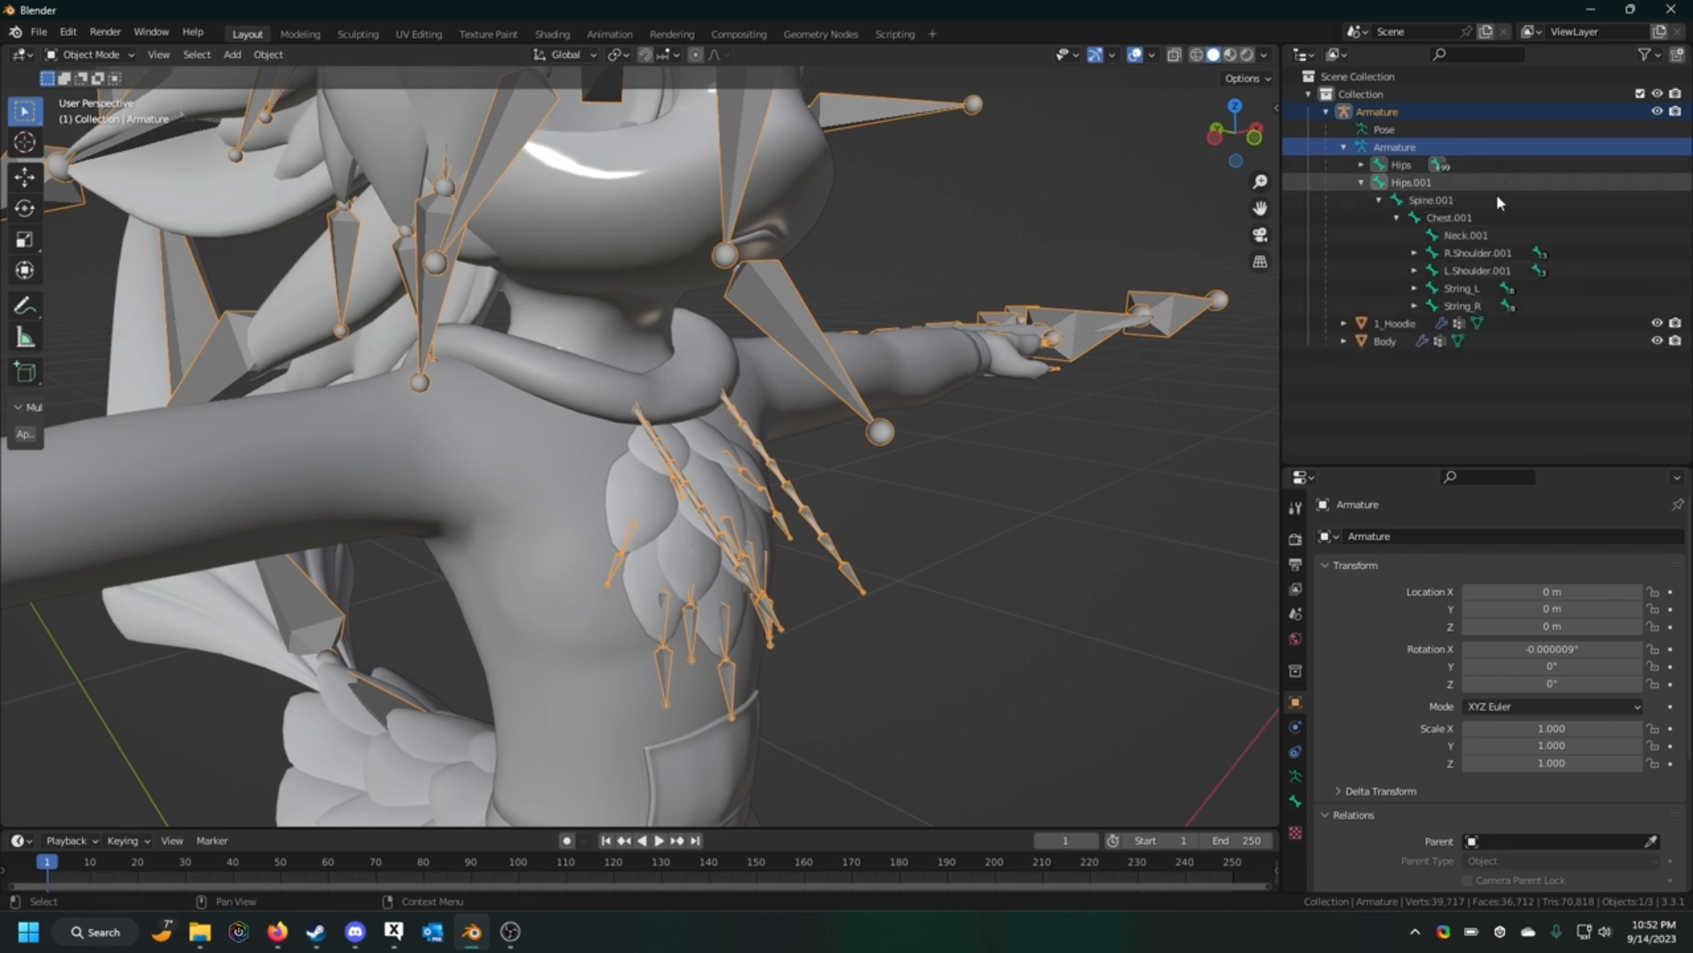
click(1416, 253)
click(1415, 254)
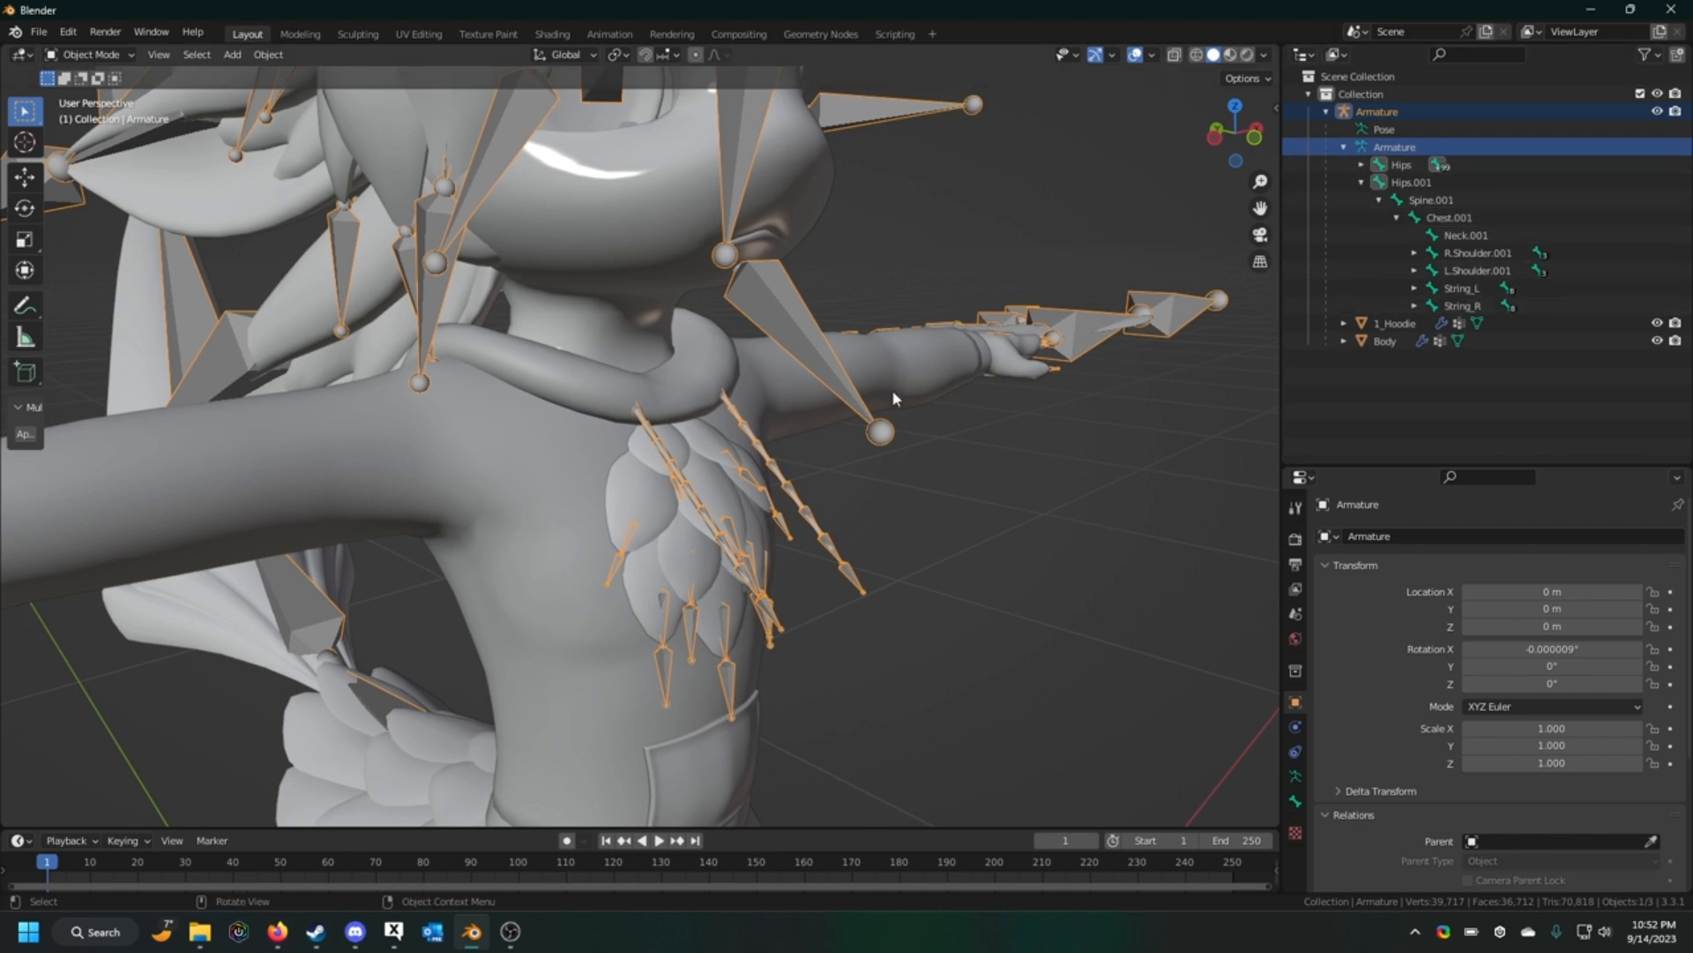
Step: Put the joined Armature into Edit Mode and show the viewport in wireframe to expose the roots of the drawstring bones
middle_drag(865, 502, 1047, 430)
scroll(964, 411, up, 2)
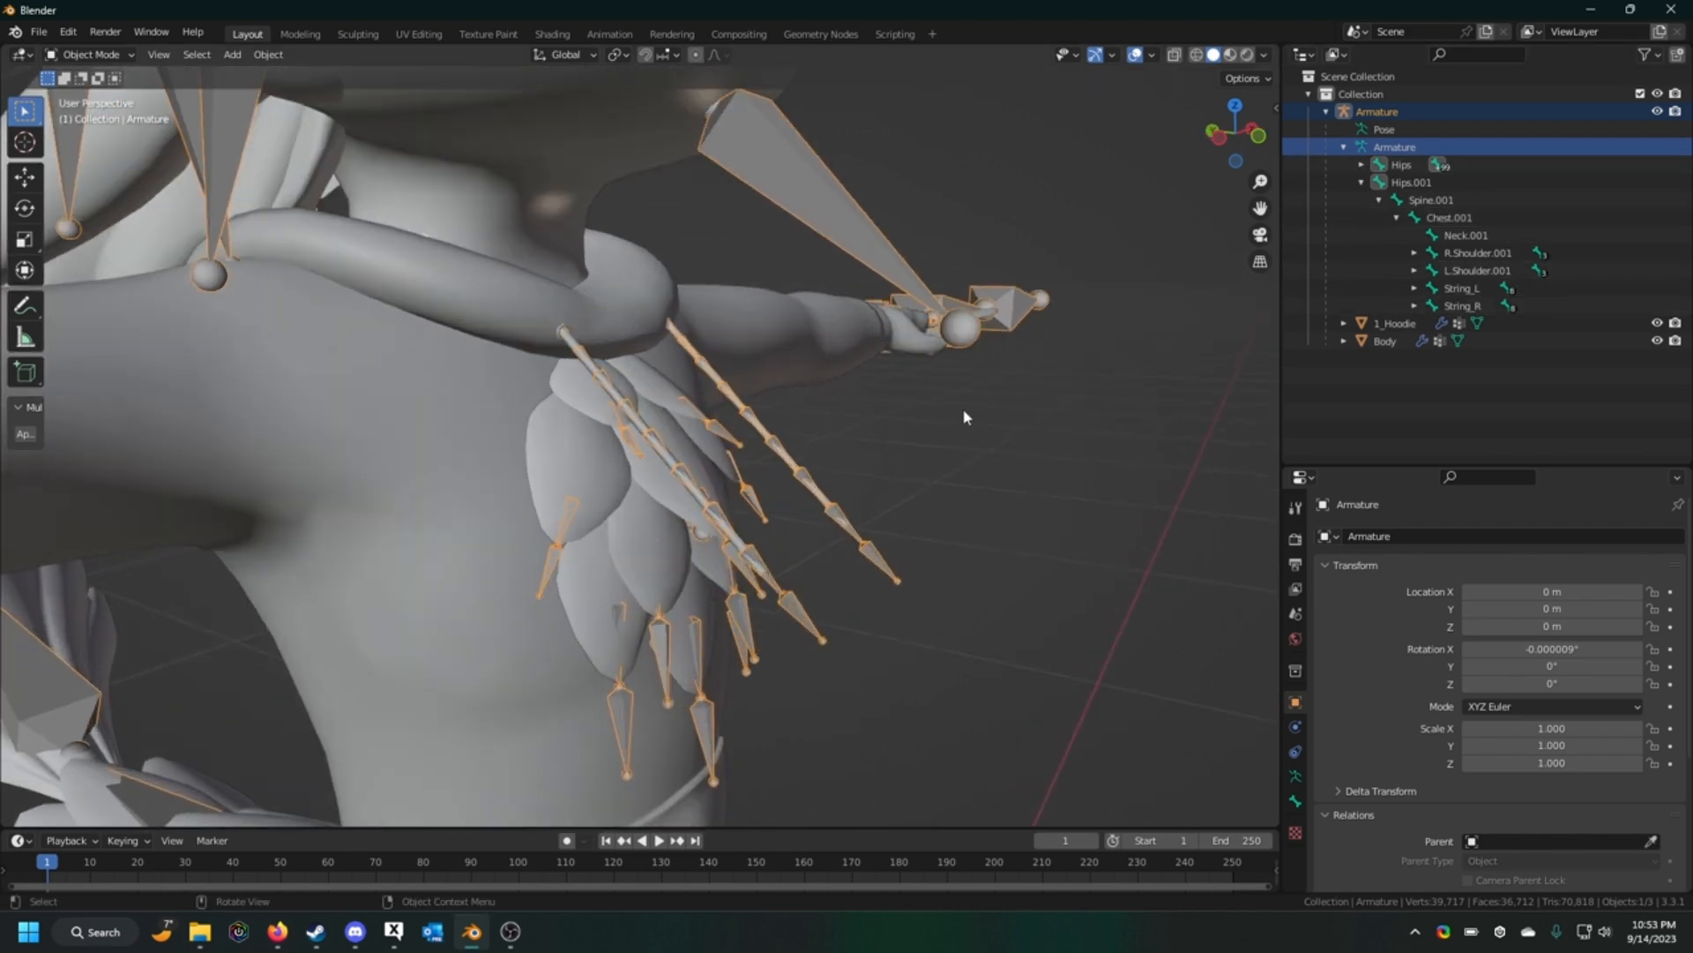
click(883, 216)
click(84, 58)
click(882, 172)
click(661, 320)
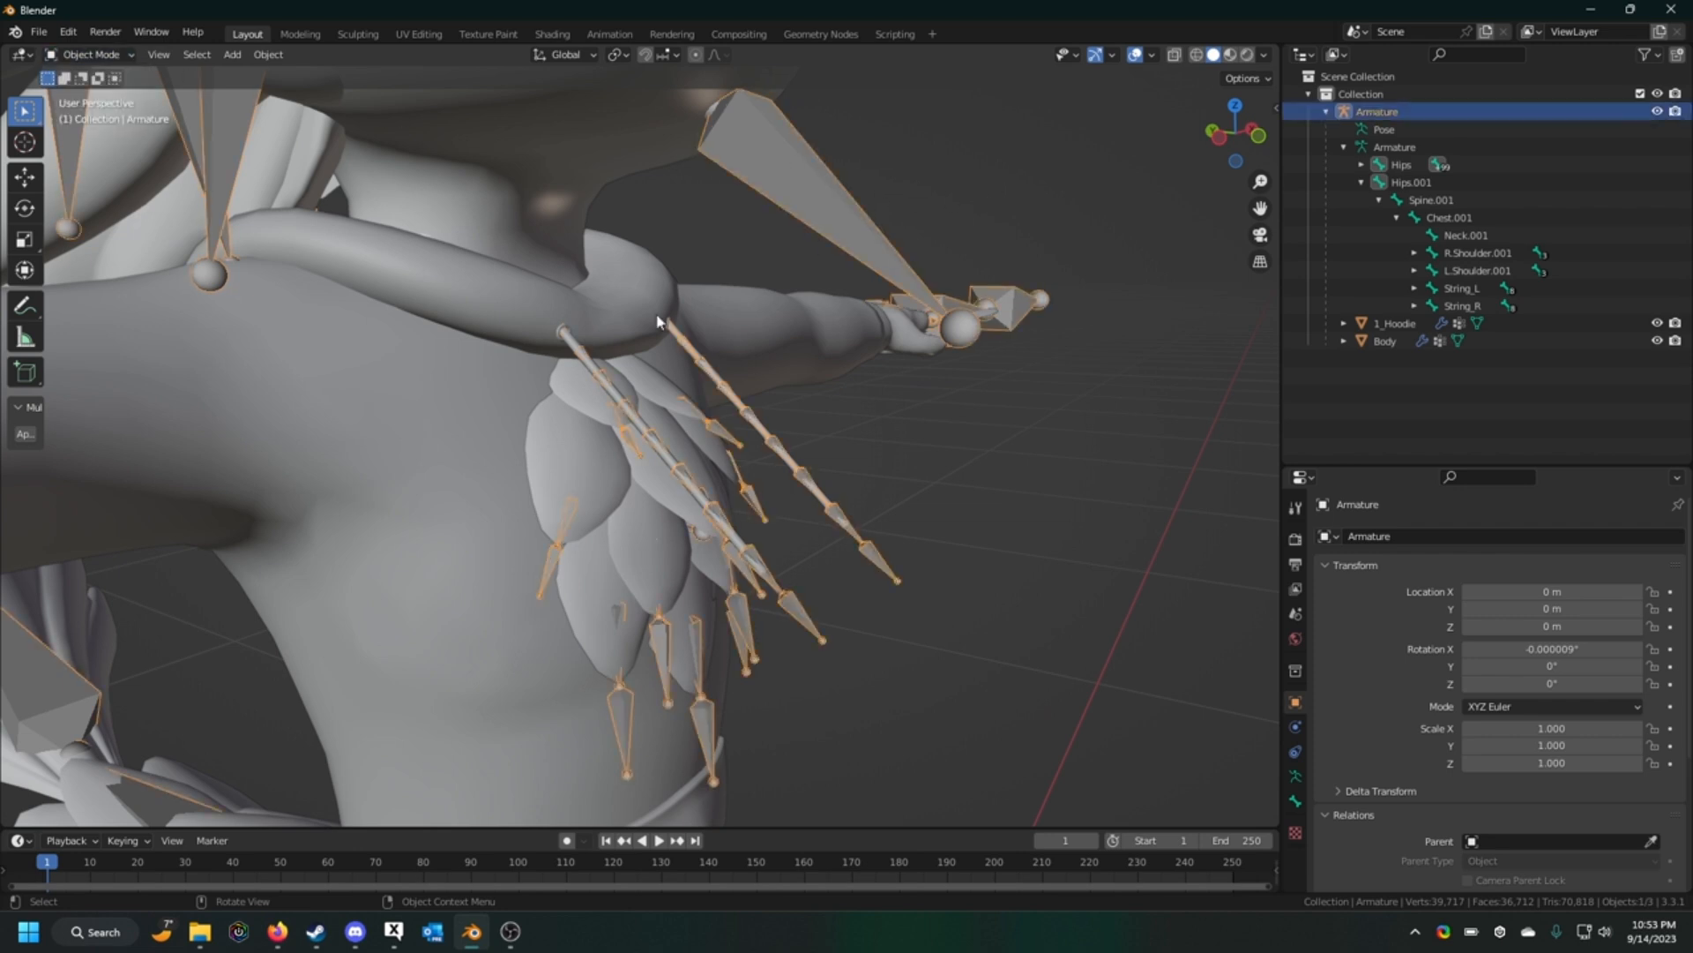
click(89, 55)
click(91, 95)
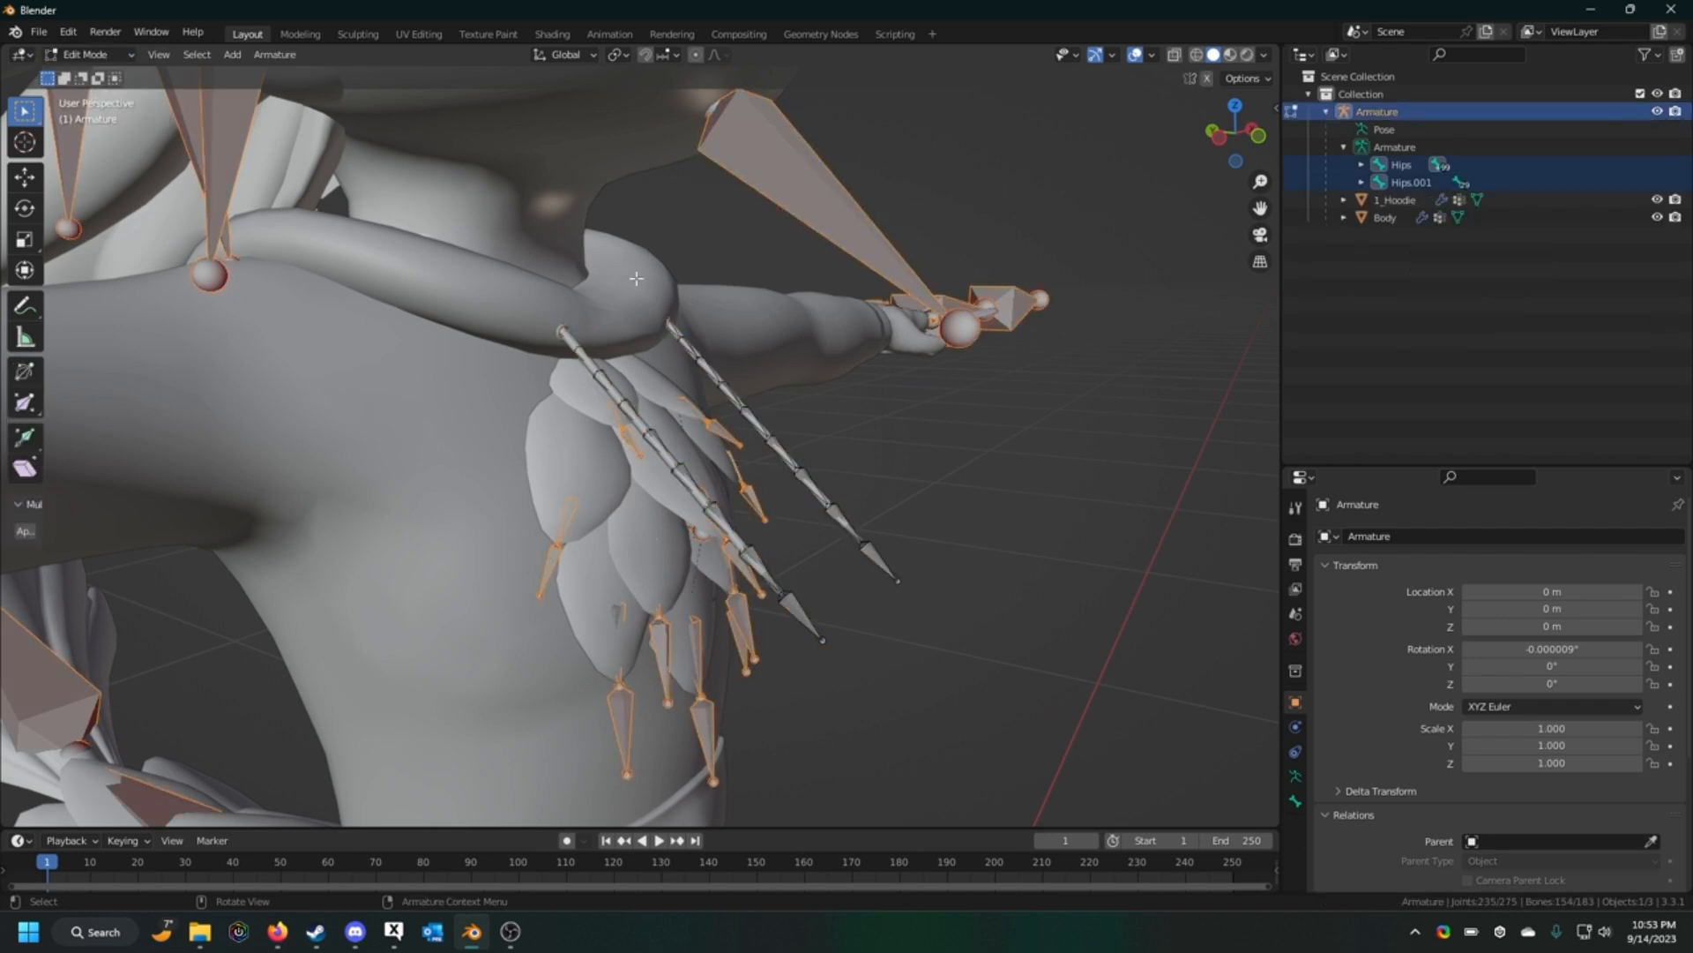
scroll(771, 378, up, 3)
scroll(771, 378, up, 2)
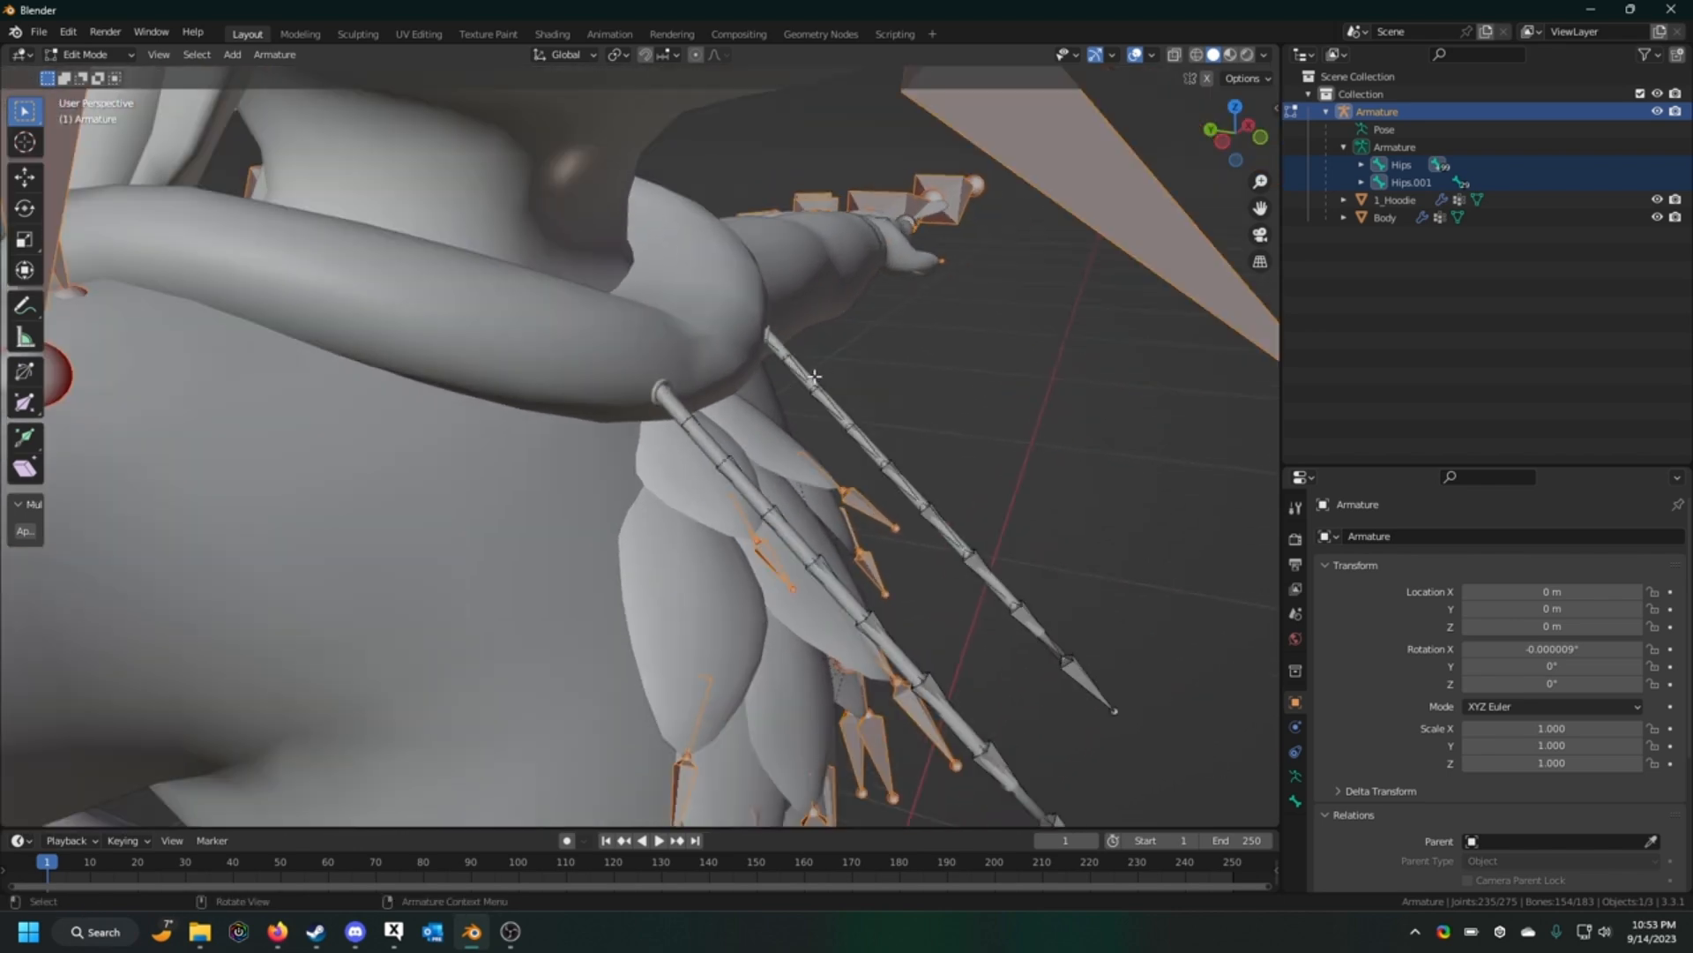
middle_drag(807, 349, 792, 359)
key(z)
click(705, 353)
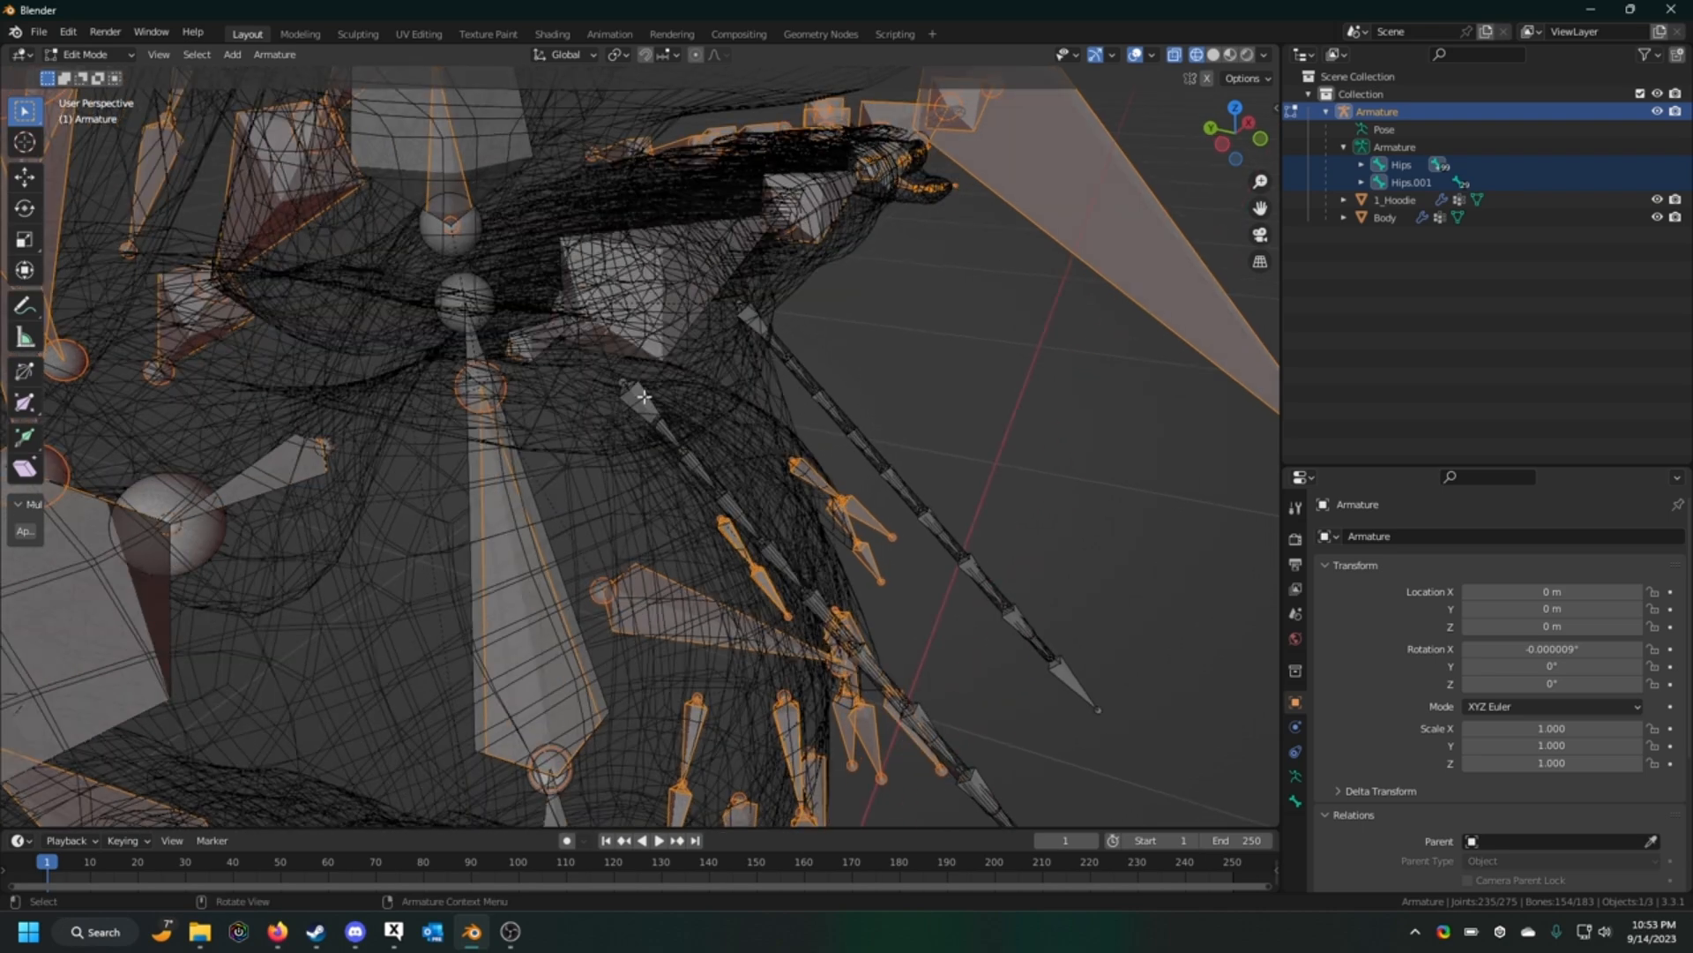
Step: Select the String_R root bone and set its parent to Chest in the bone relations
click(643, 397)
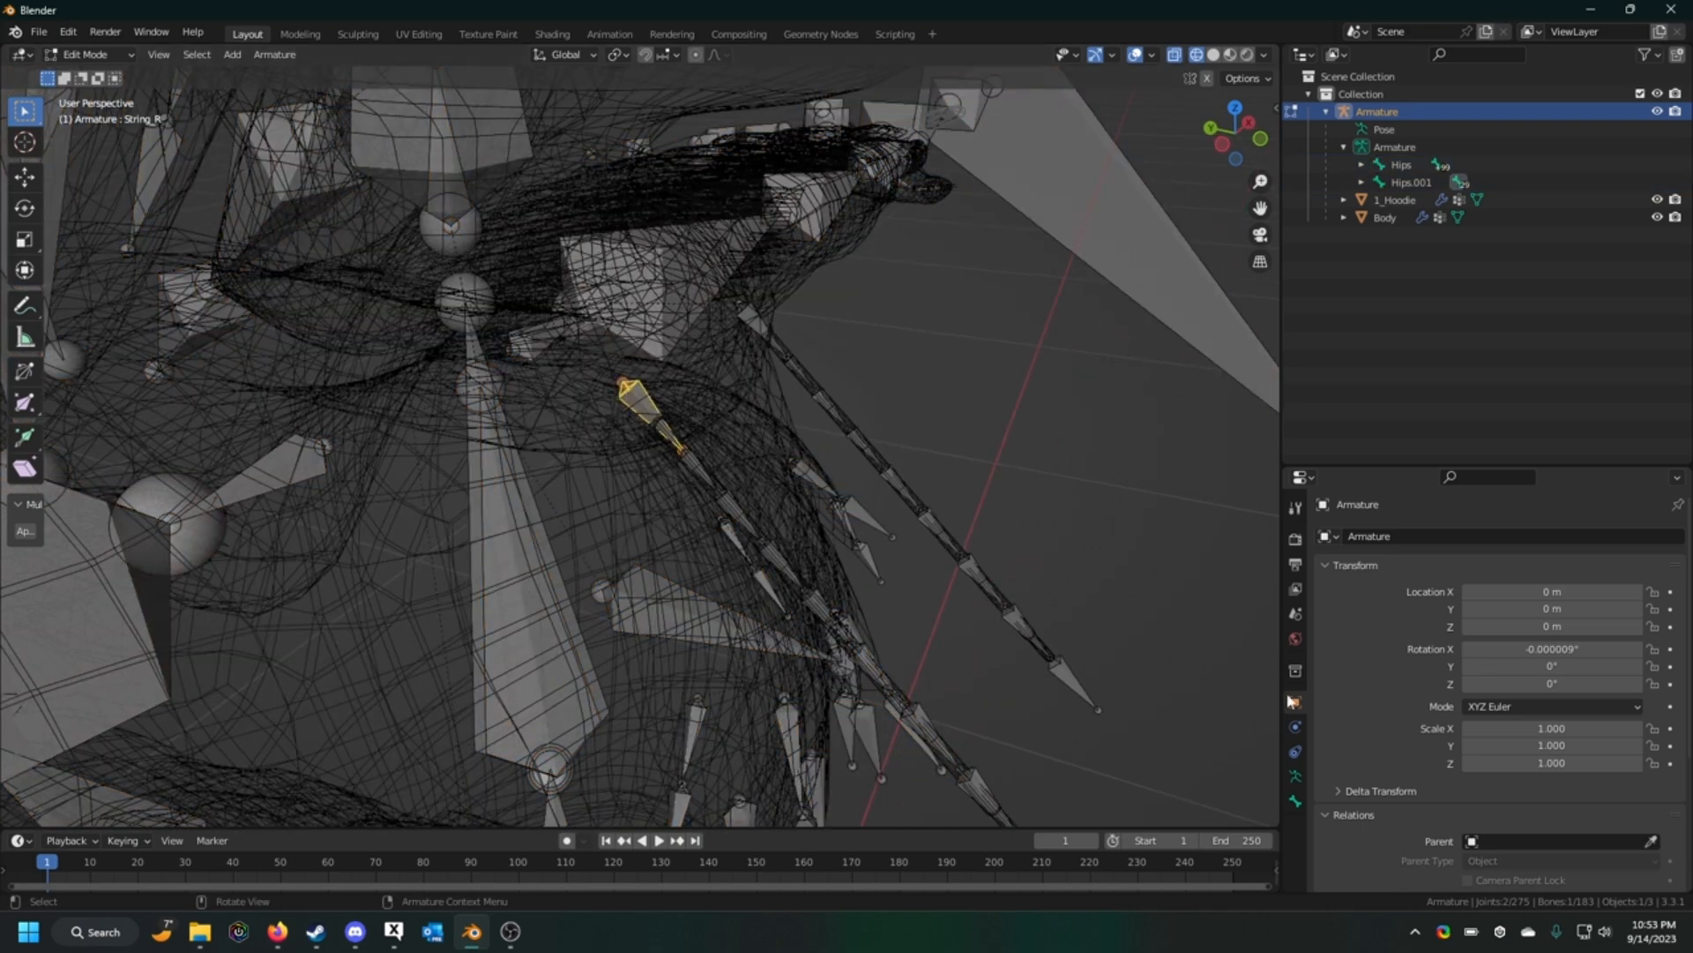
click(1297, 802)
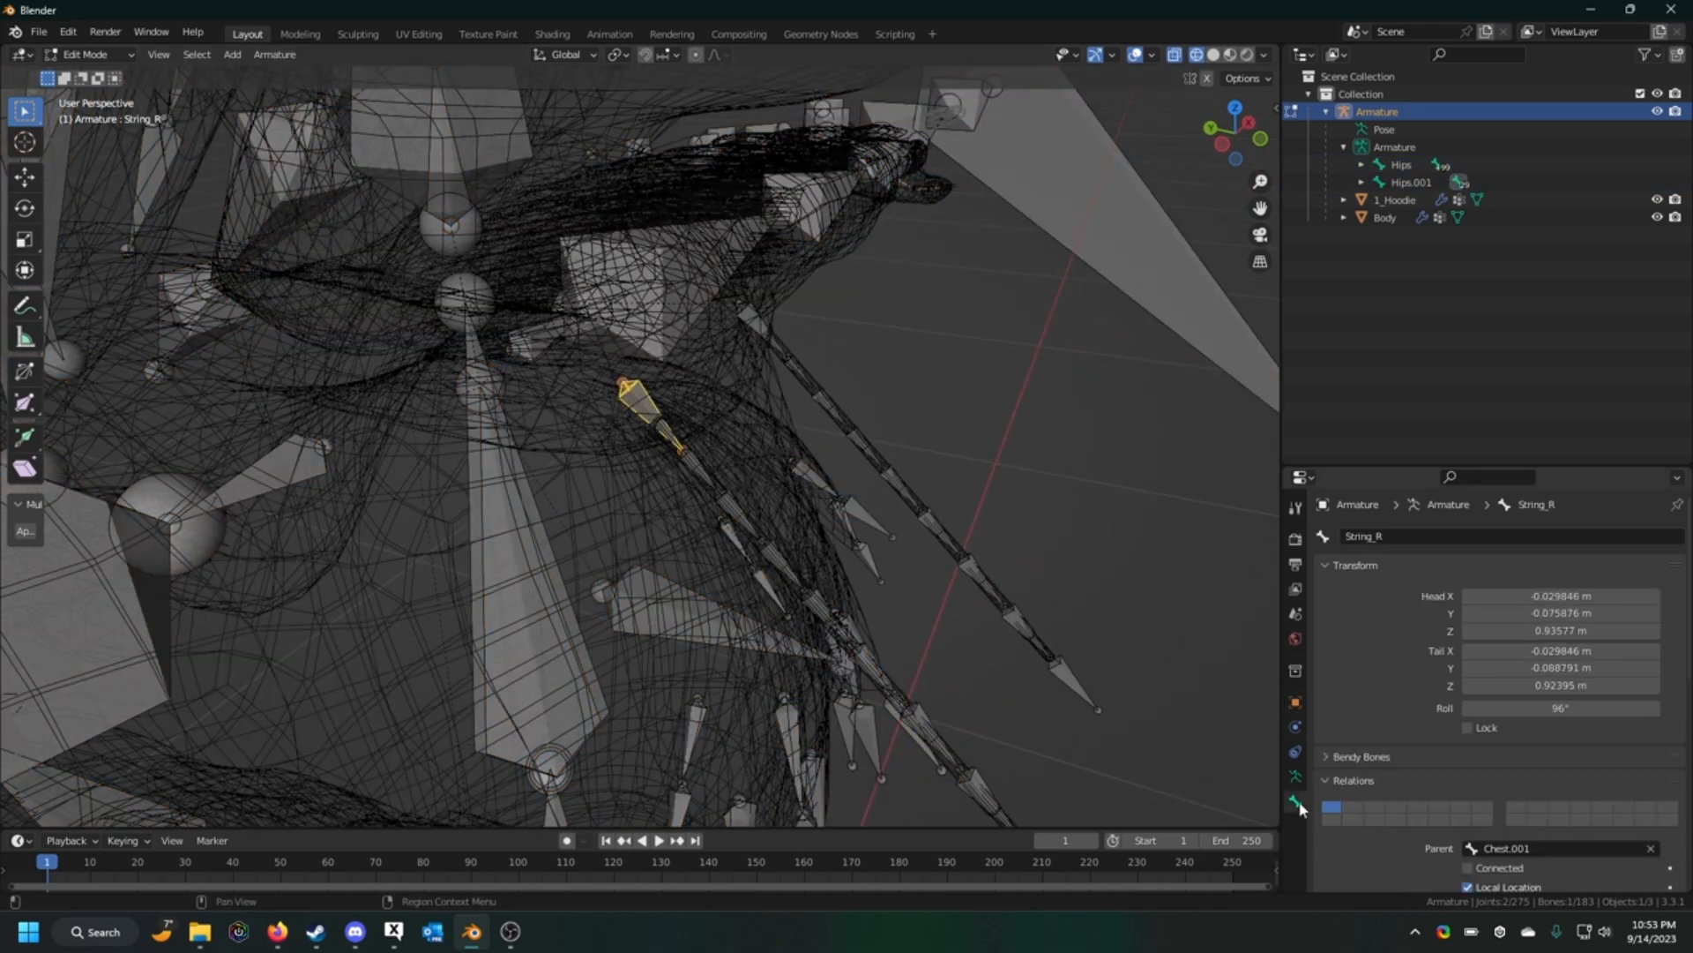
scroll(1356, 757, down, 3)
scroll(1358, 750, down, 2)
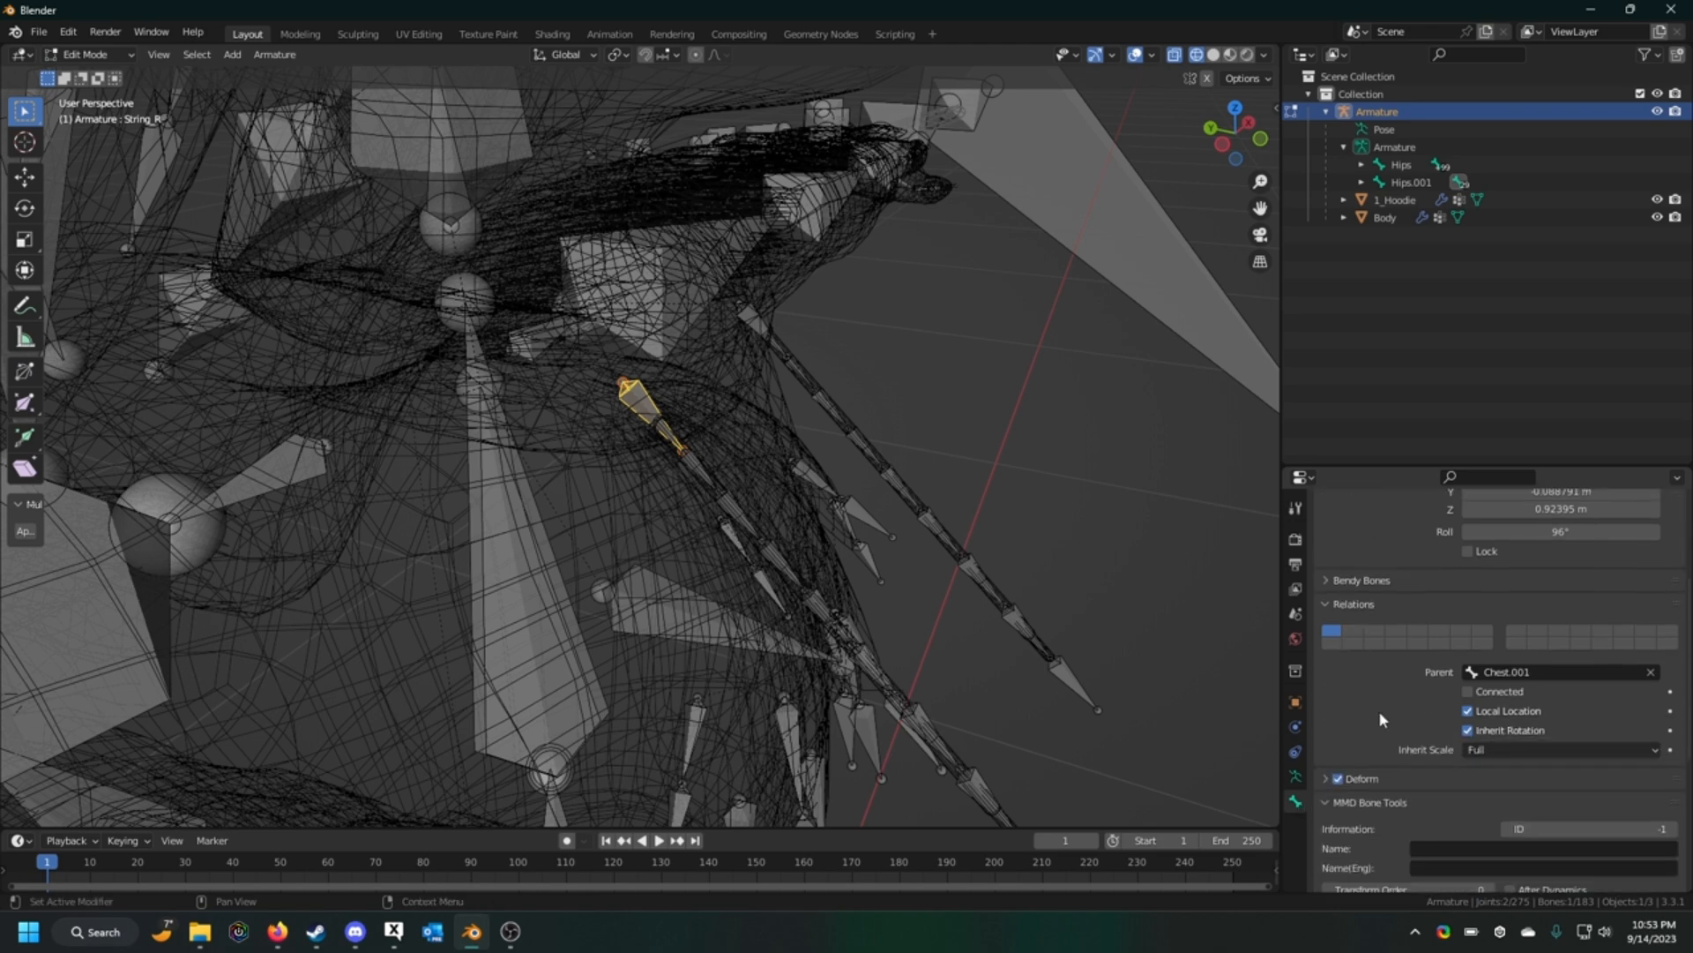
click(1508, 671)
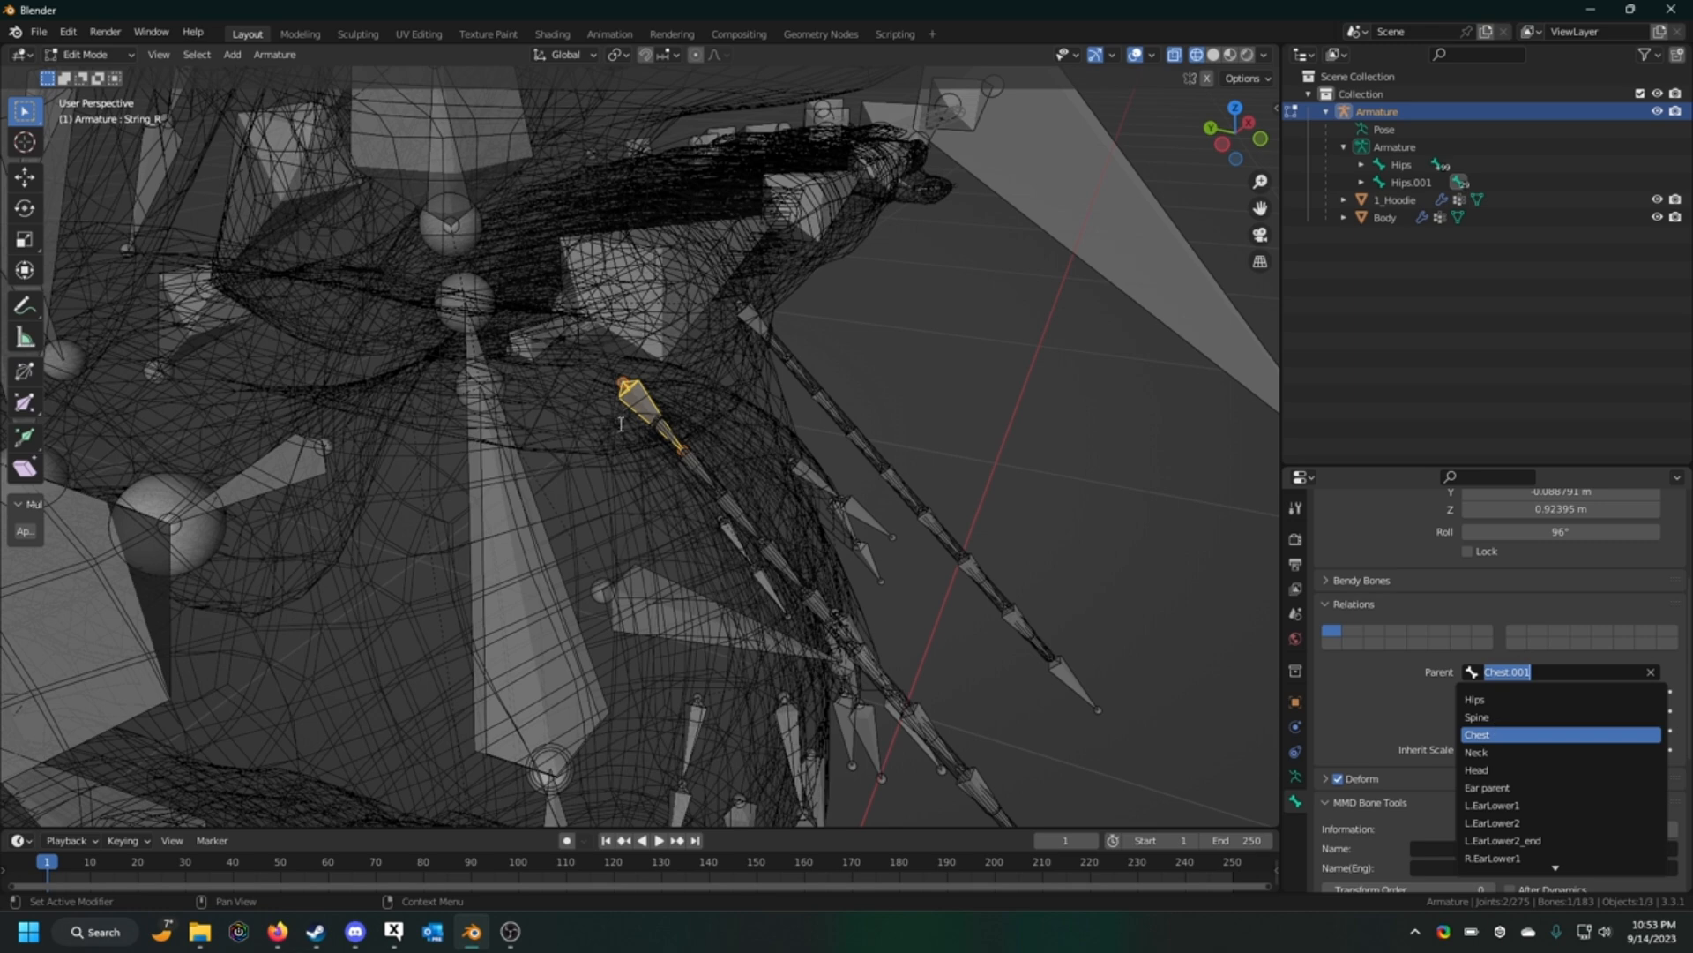
click(1523, 736)
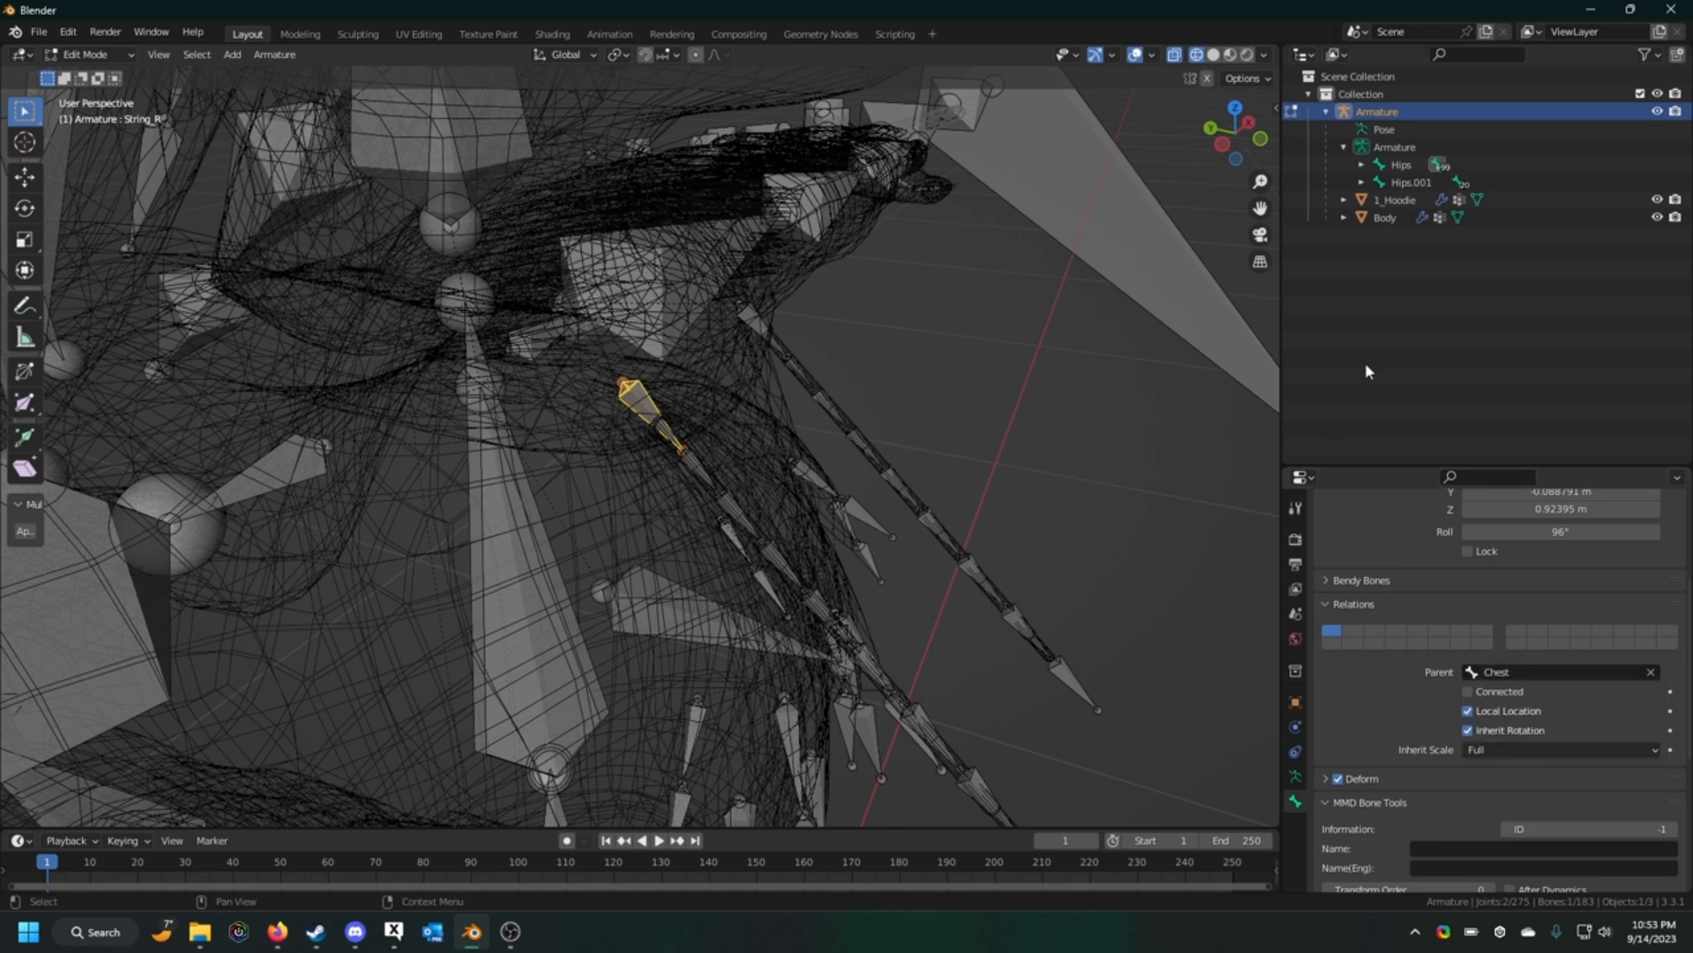
Step: Set the parent of the String_L root bone to Chest and return the viewport to solid shading
click(755, 315)
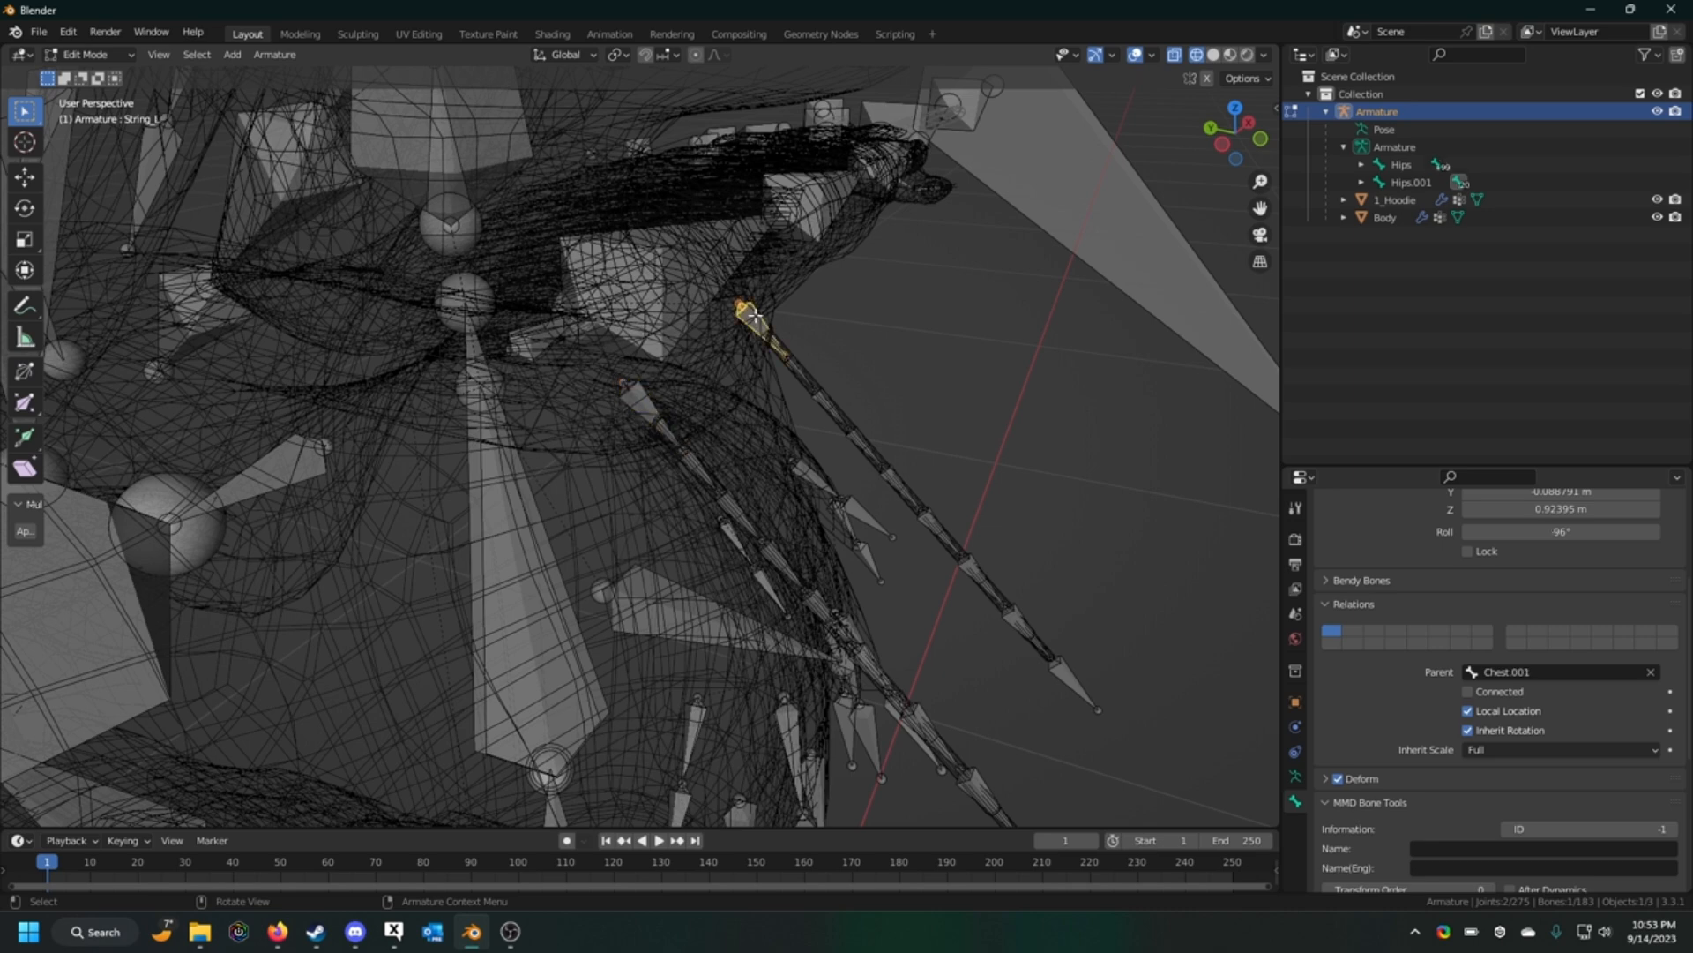
click(1535, 671)
click(1500, 734)
key(alt+z)
key(z)
click(948, 381)
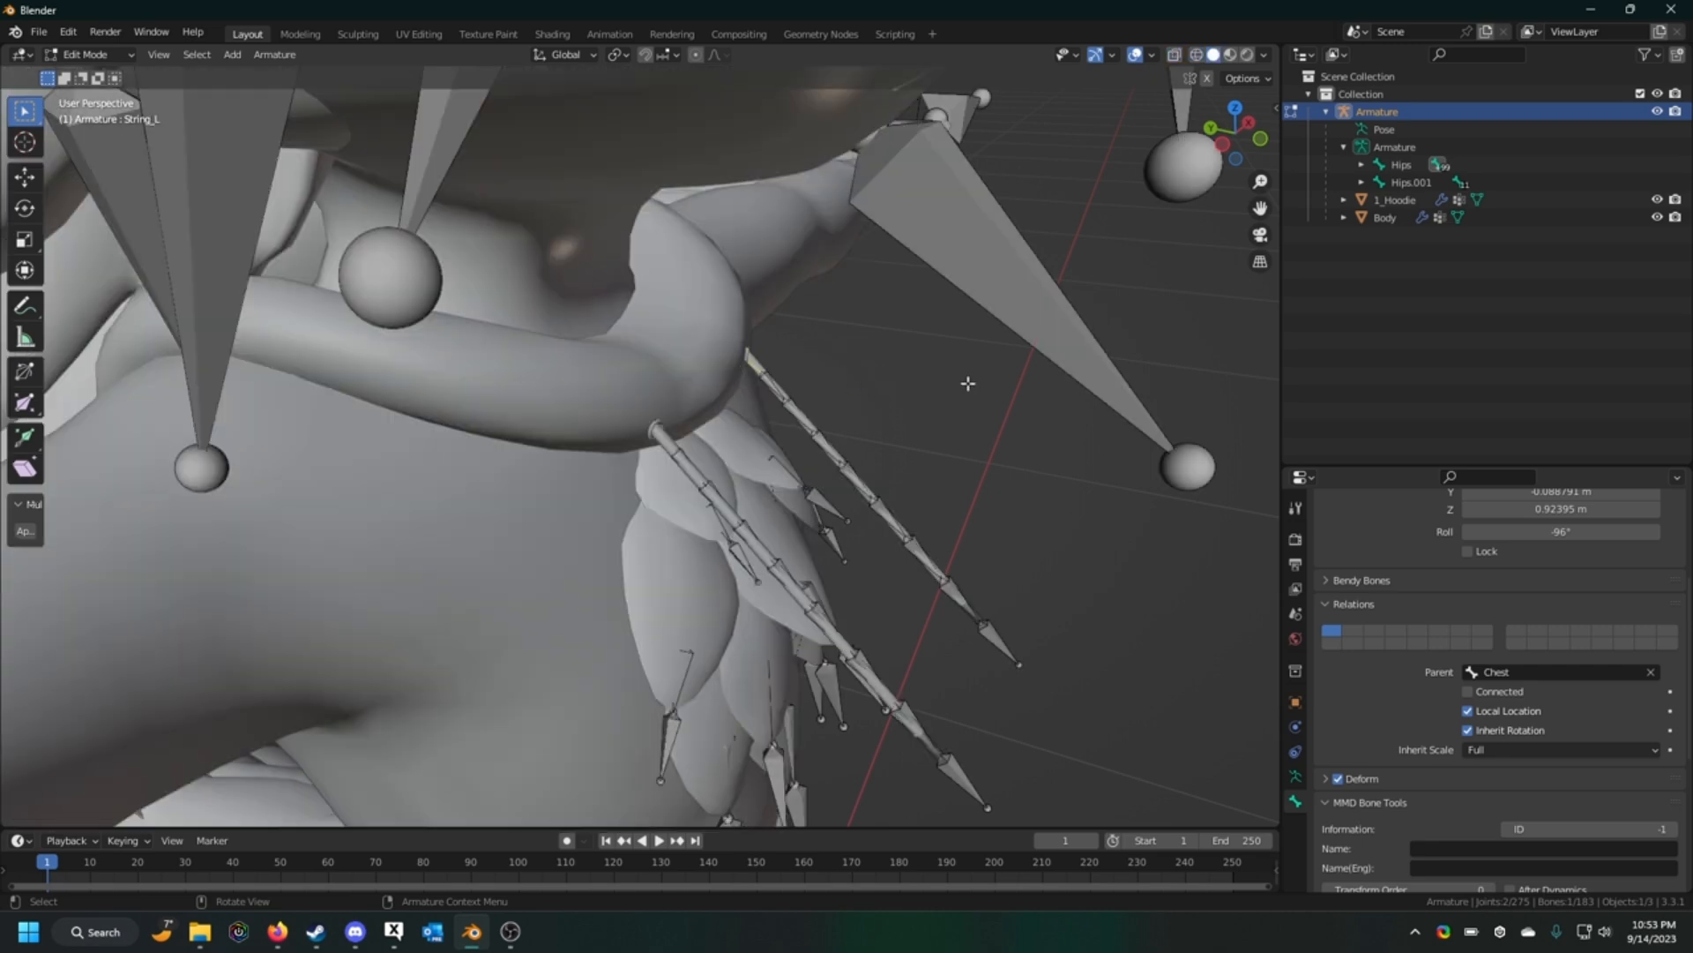
middle_drag(855, 415, 856, 411)
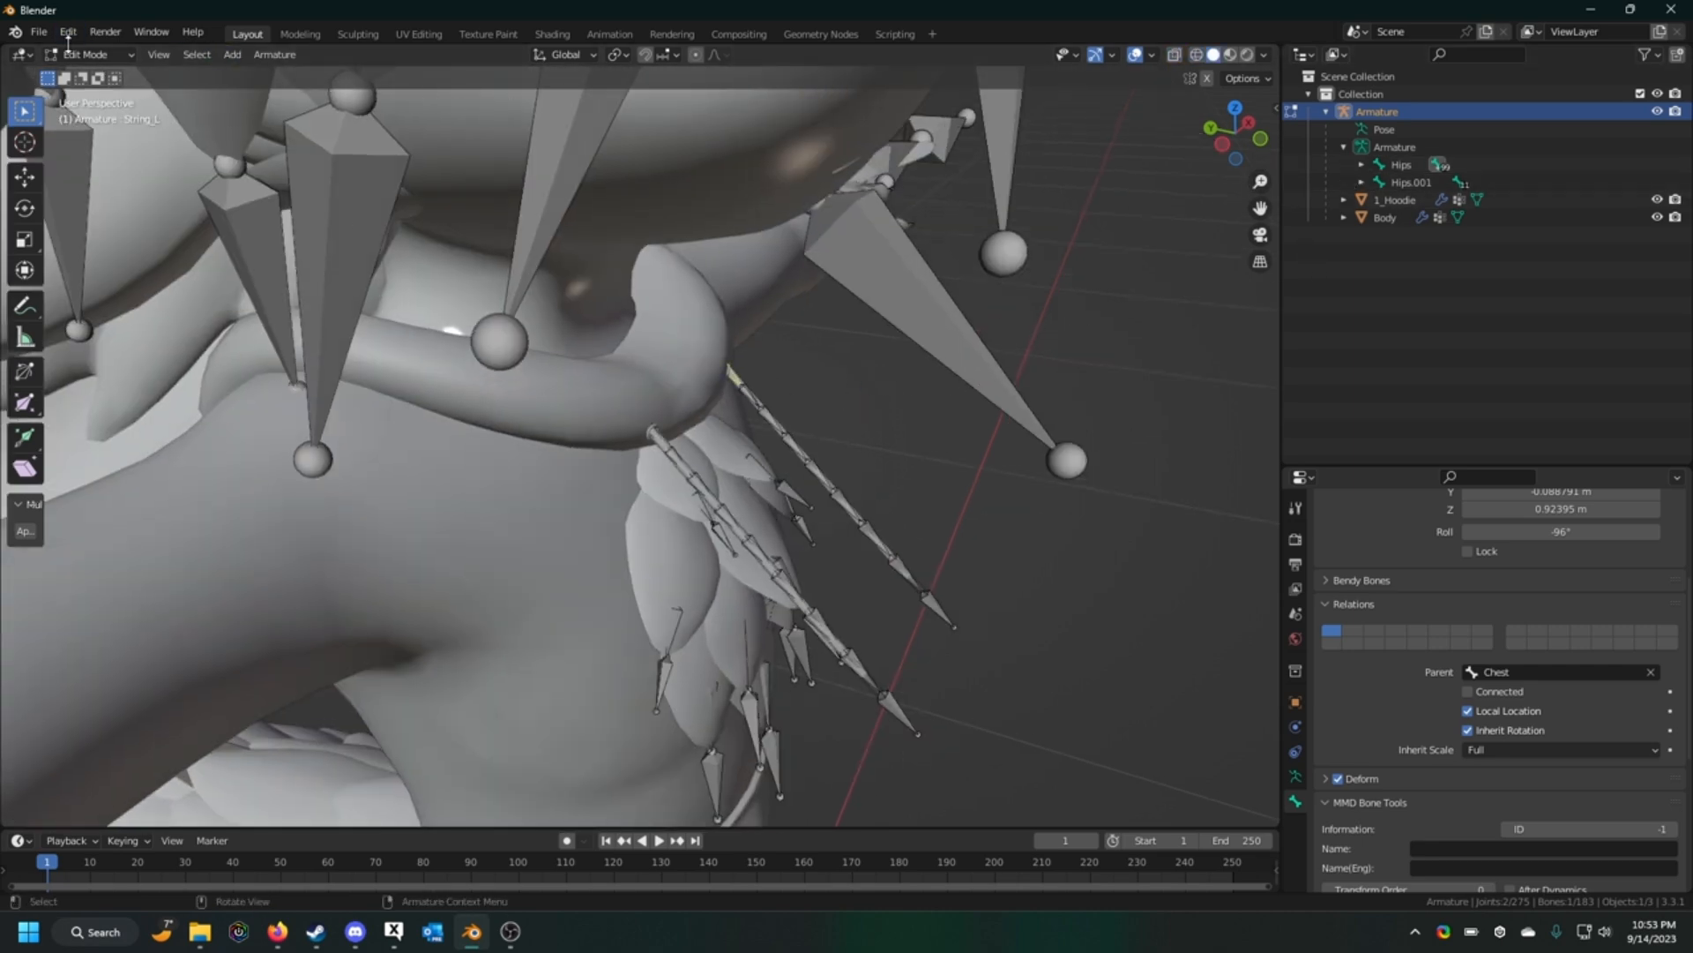
Step: Expand the duplicate Hips.001 hierarchy completely, down to the hand bones of both arms
click(1361, 183)
click(1378, 200)
click(1396, 218)
click(1415, 253)
click(1423, 271)
click(1415, 289)
click(1433, 307)
click(1442, 326)
click(1450, 325)
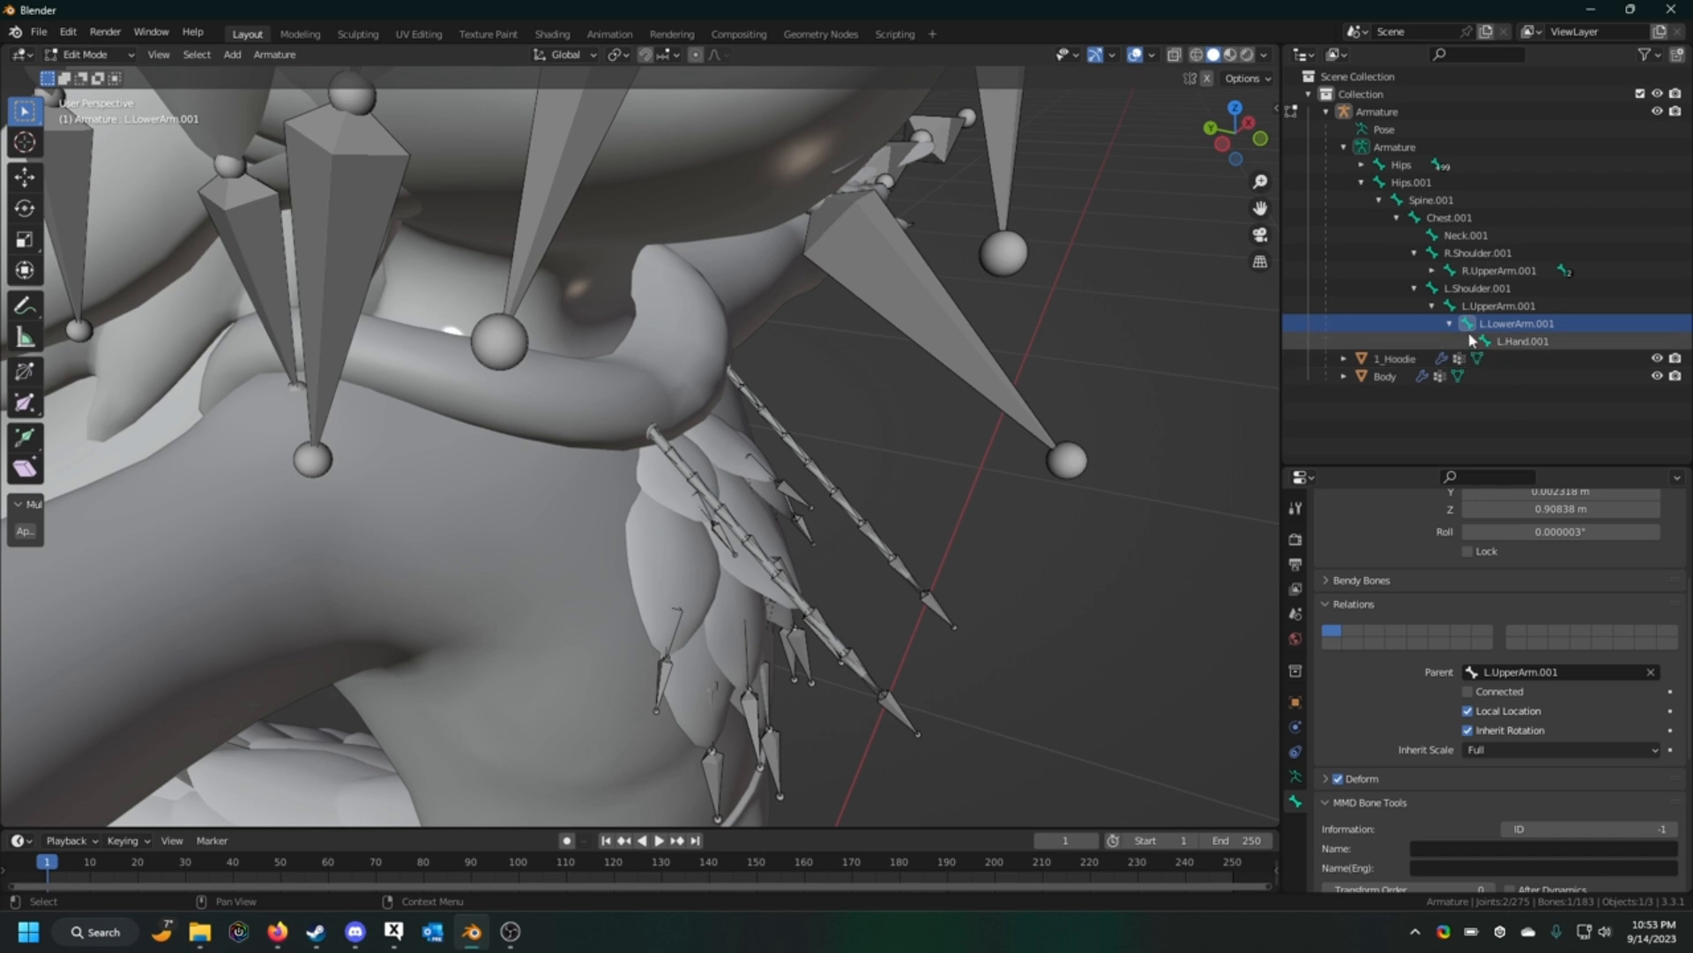
click(1433, 271)
click(1450, 288)
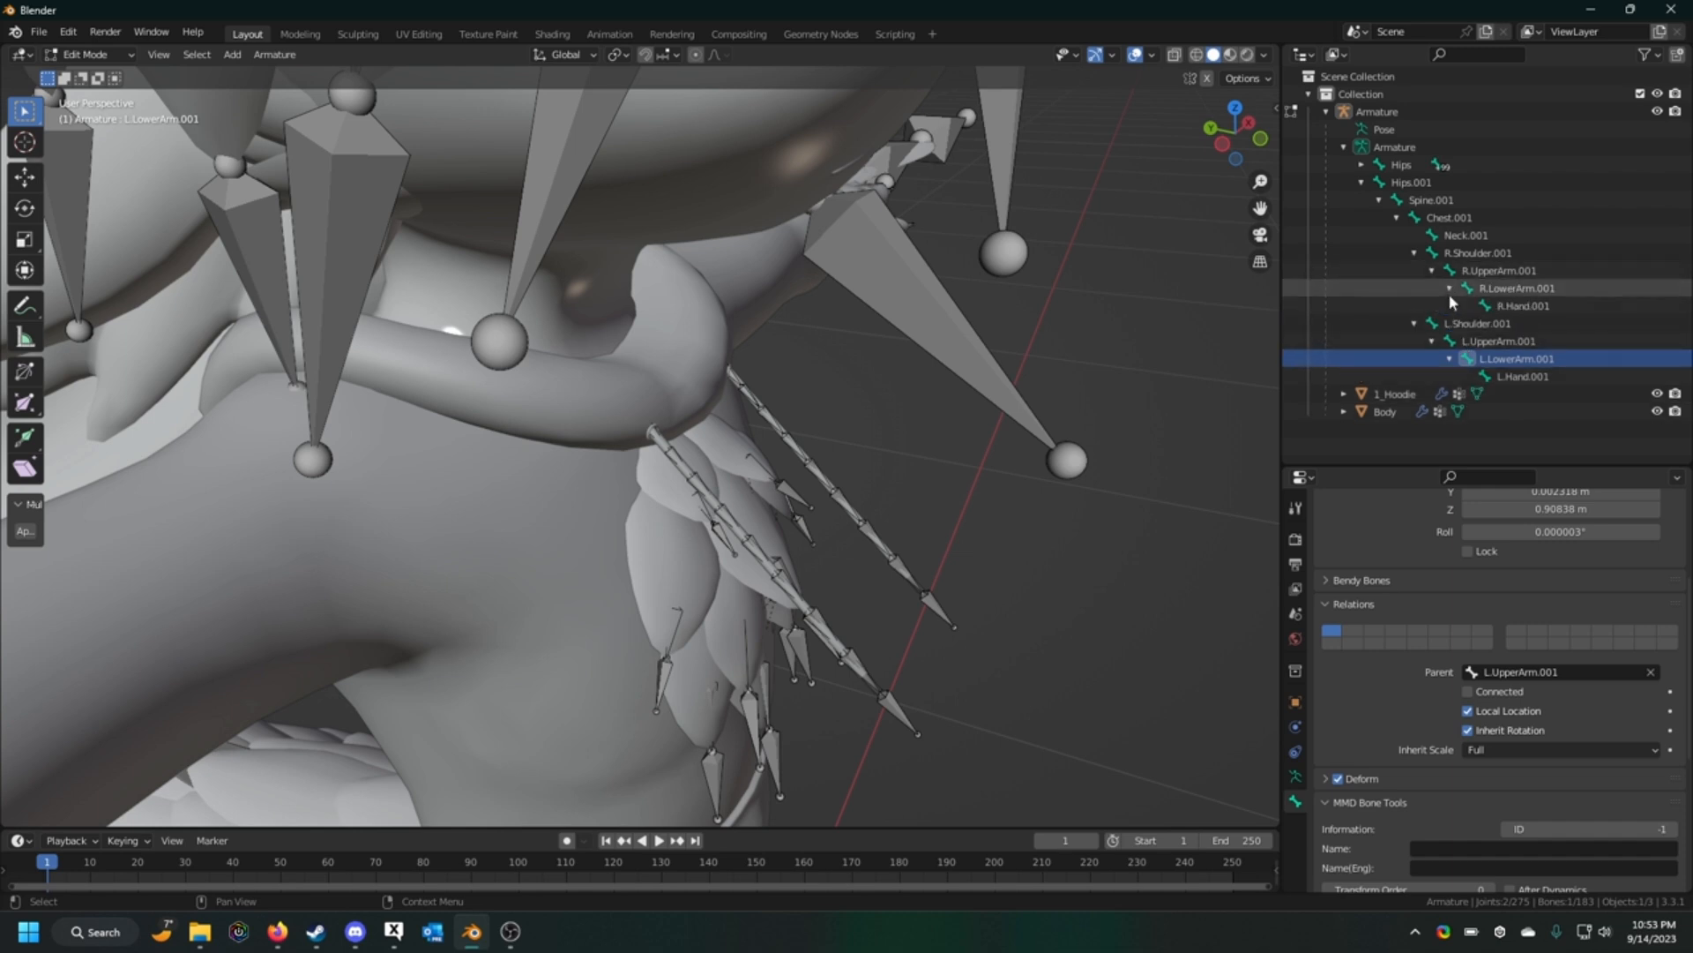
Step: Delete all duplicate bones from Hips.001 through L.Hand.001
click(1441, 183)
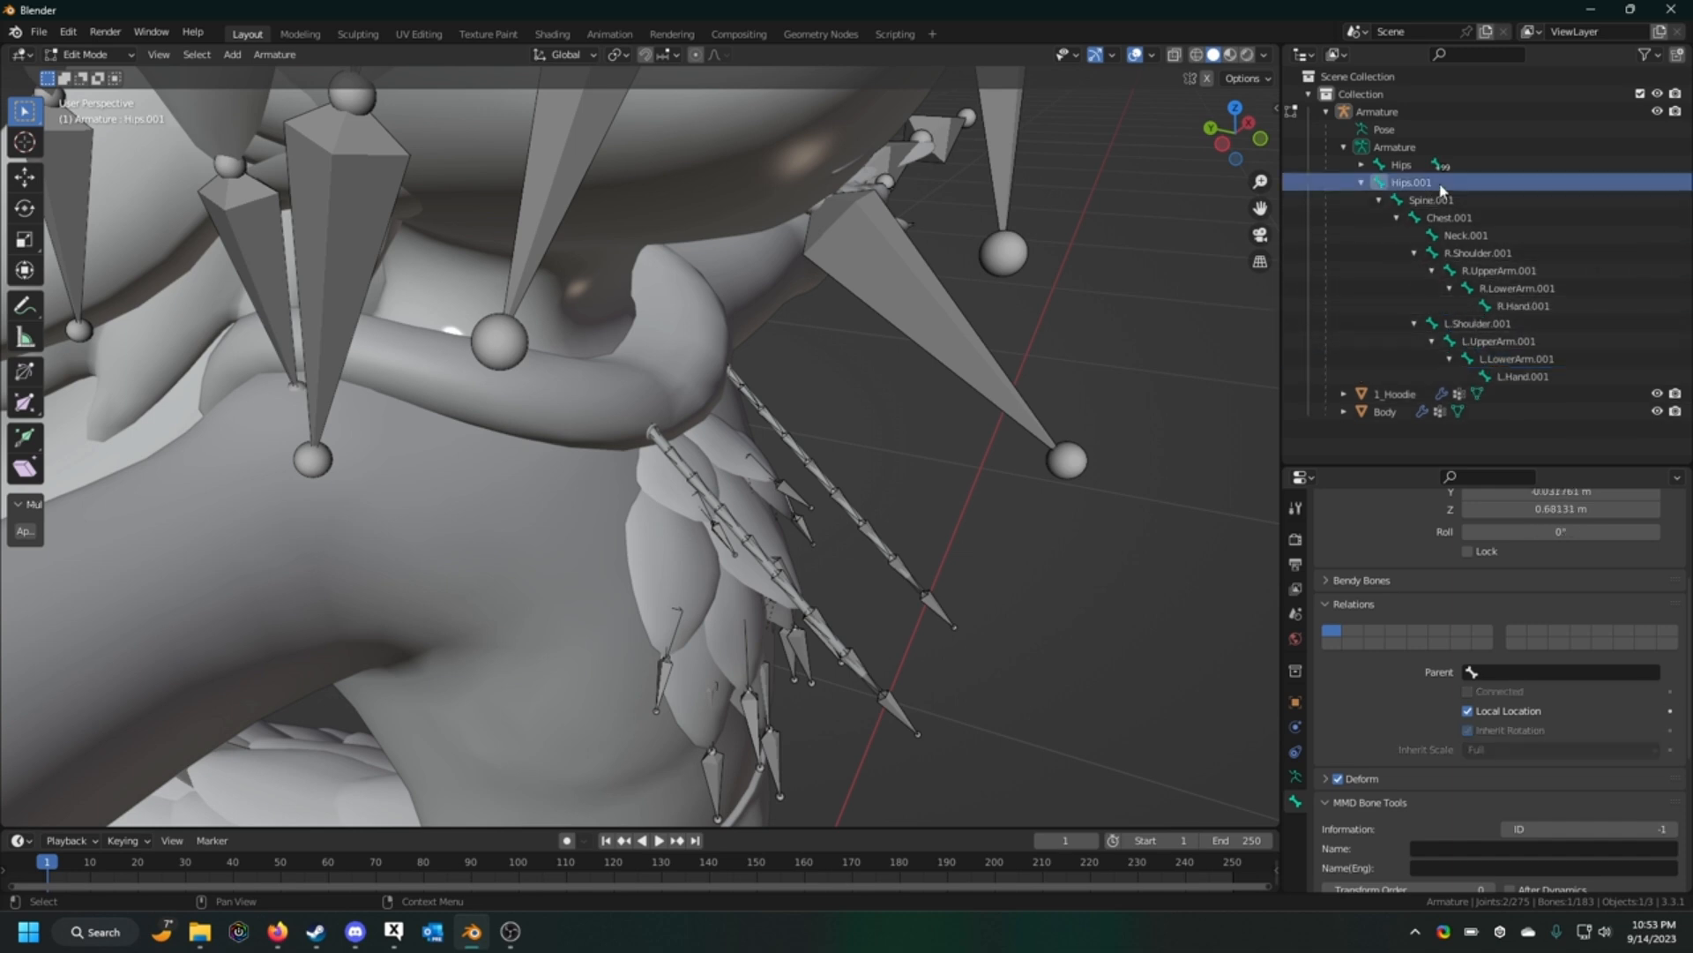
shift+click(1531, 375)
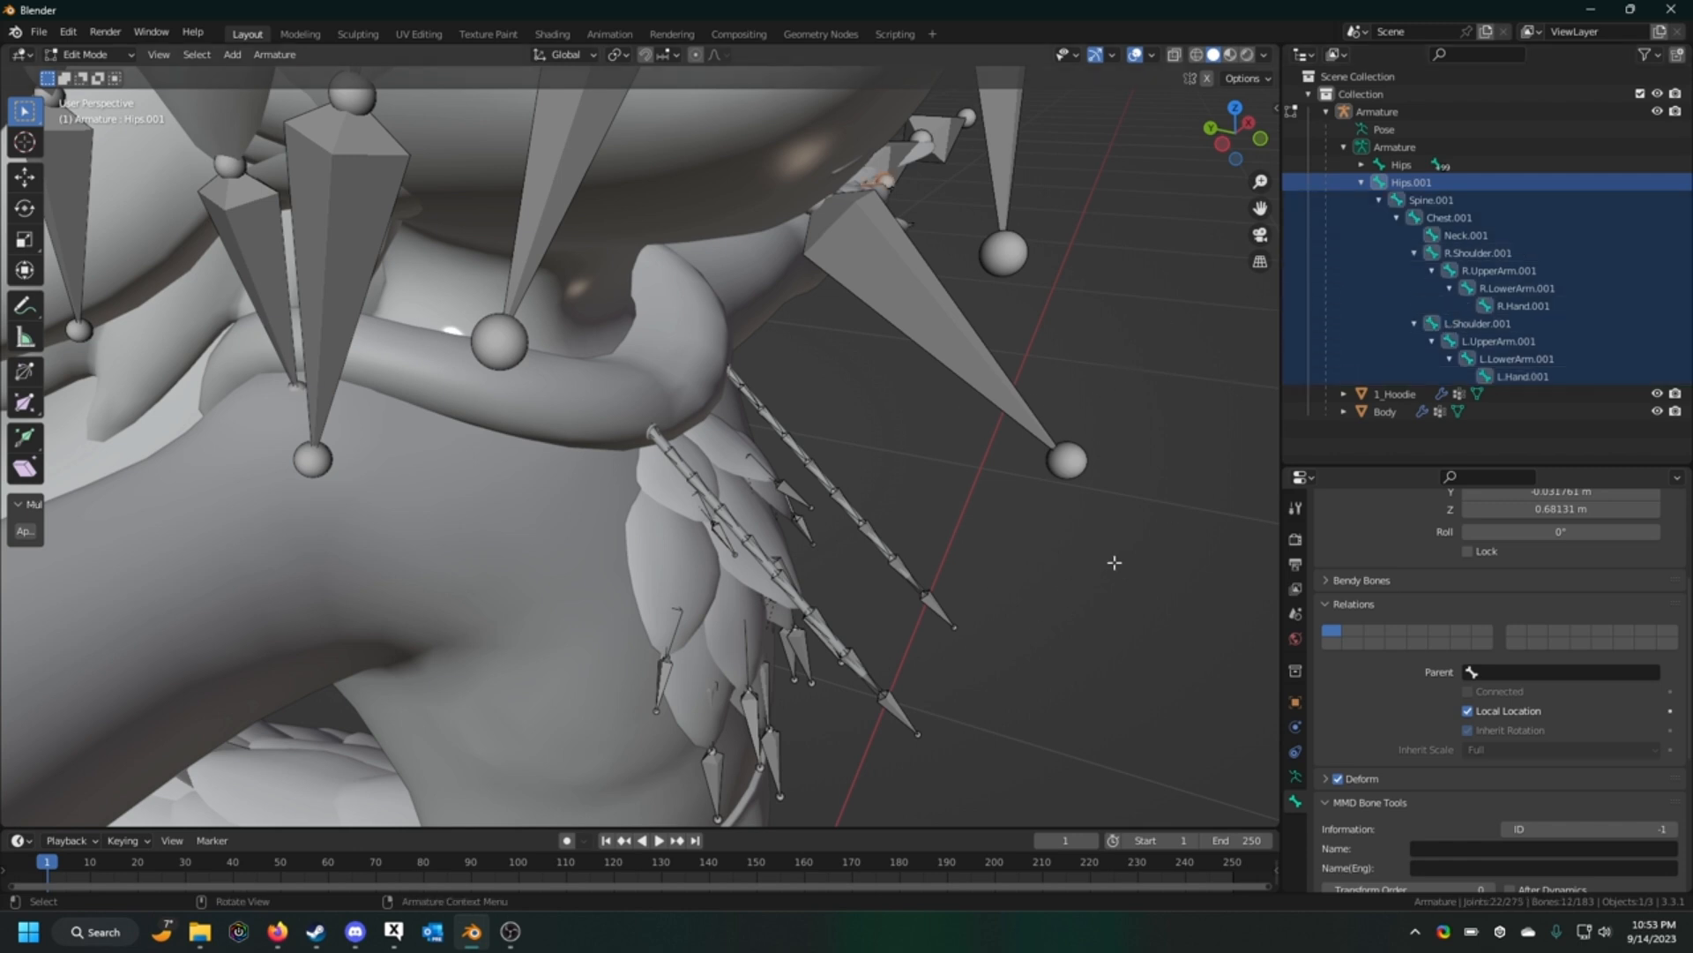
key(x)
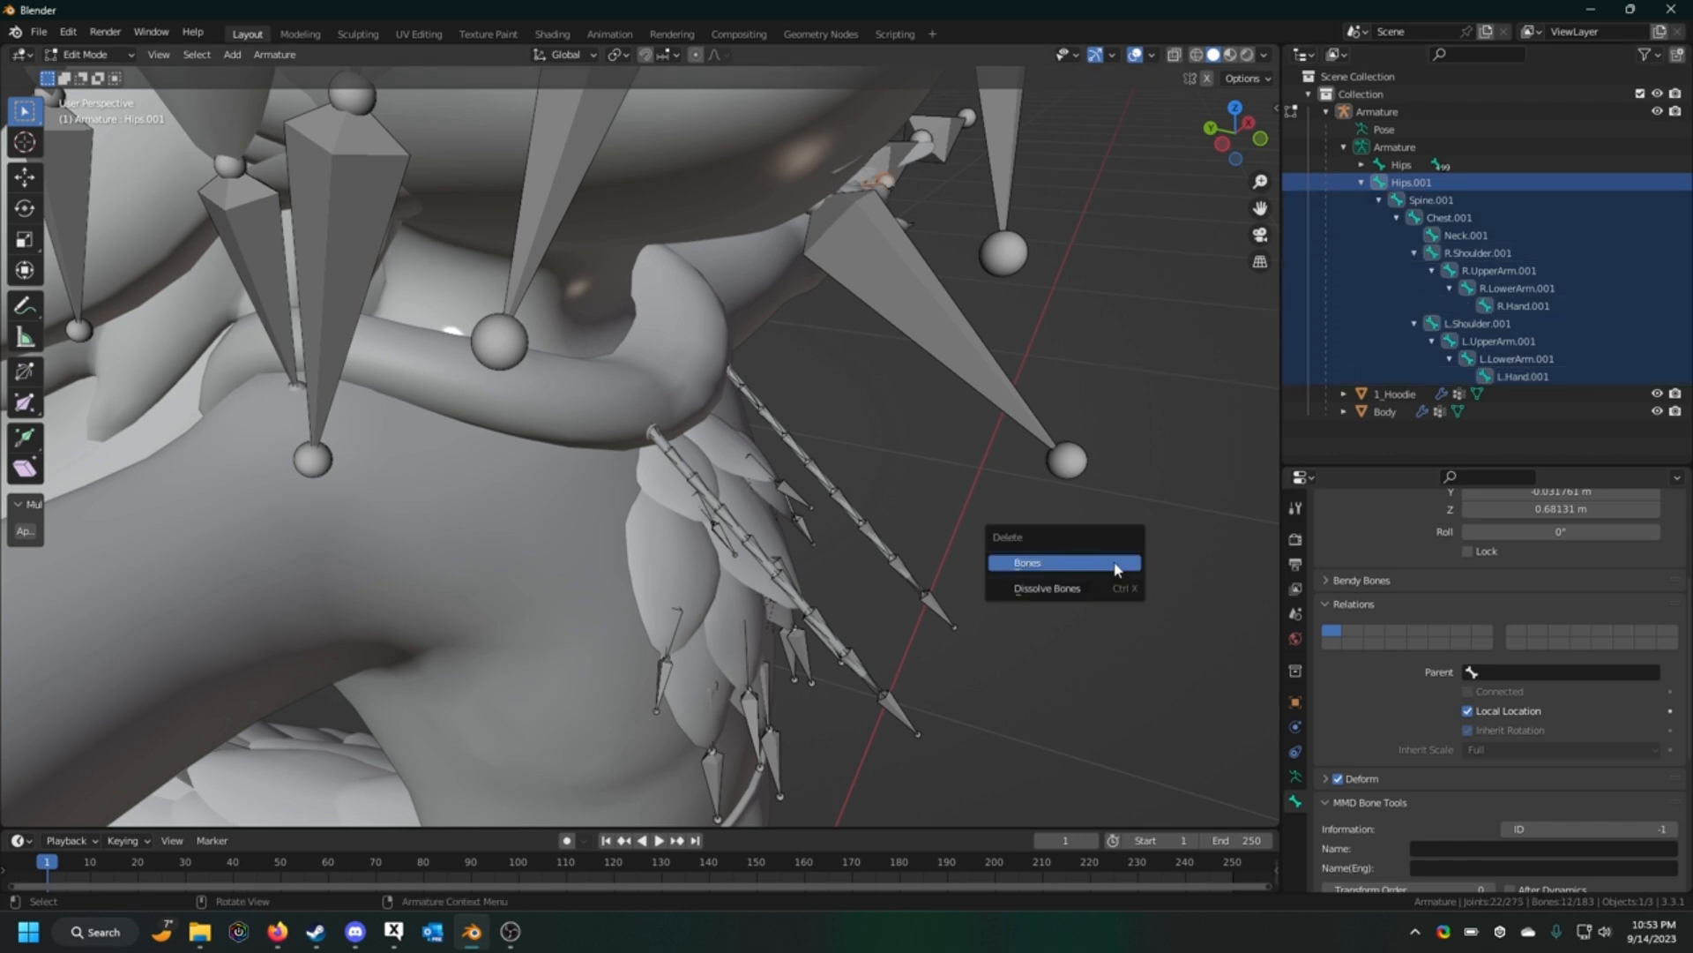
click(1115, 564)
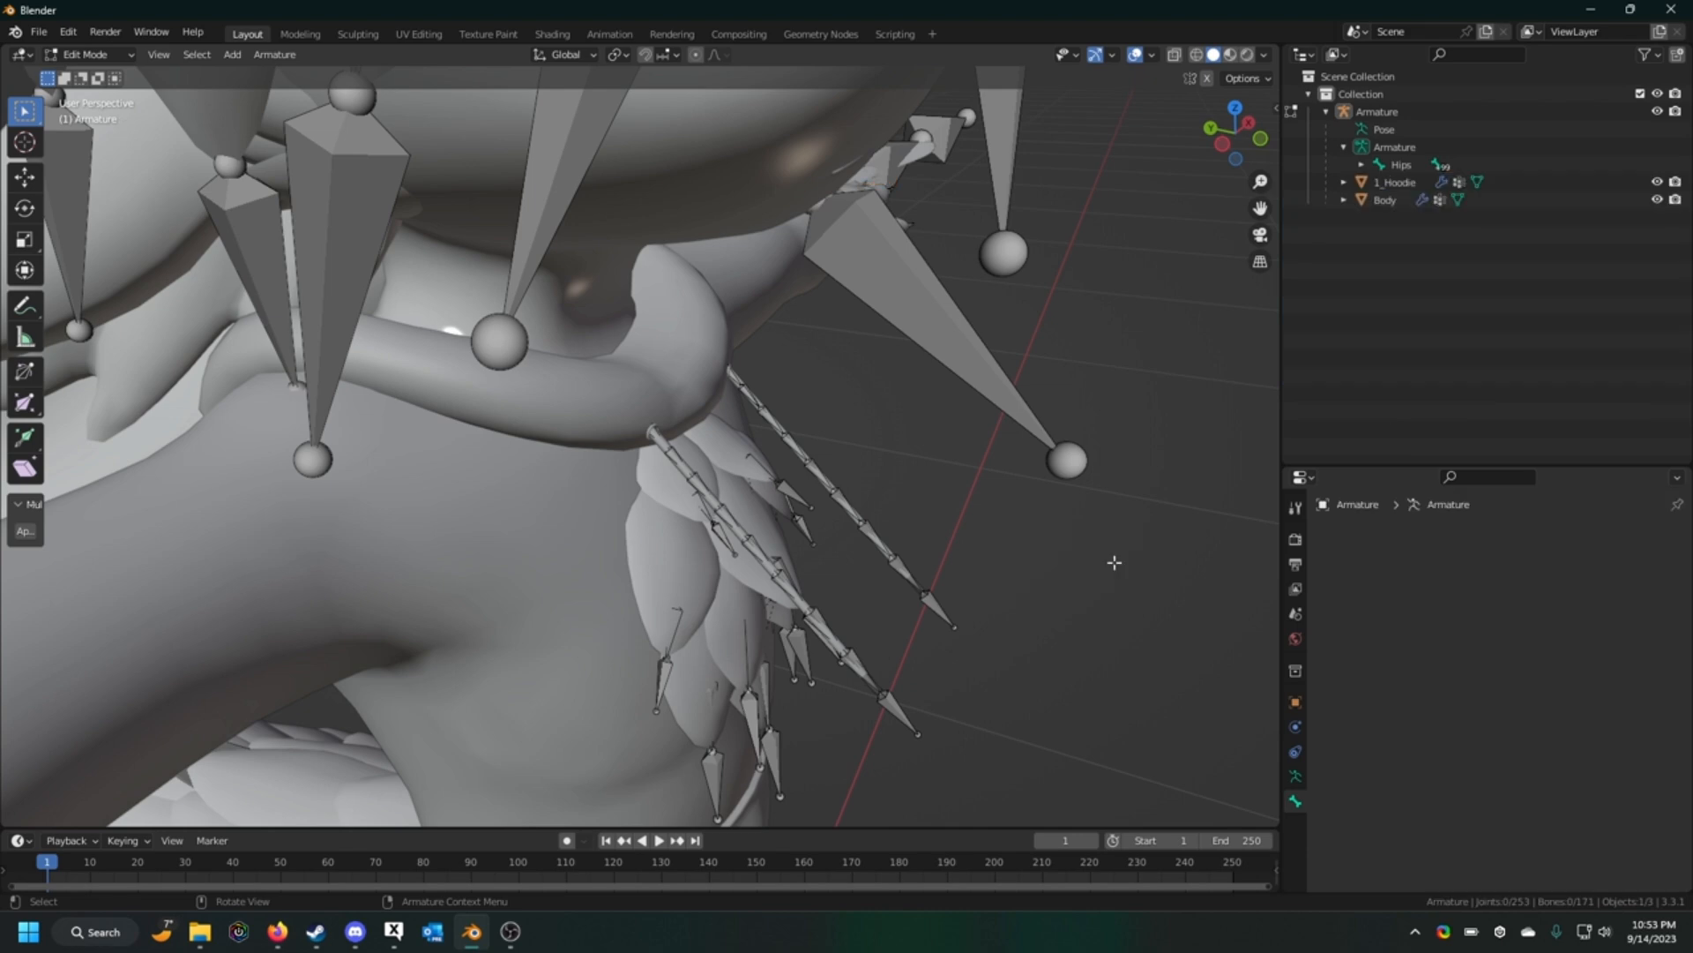
Step: Return to Object Mode, inspect the merged drawstring bones at the collar, and put the Armature into Pose Mode
click(88, 55)
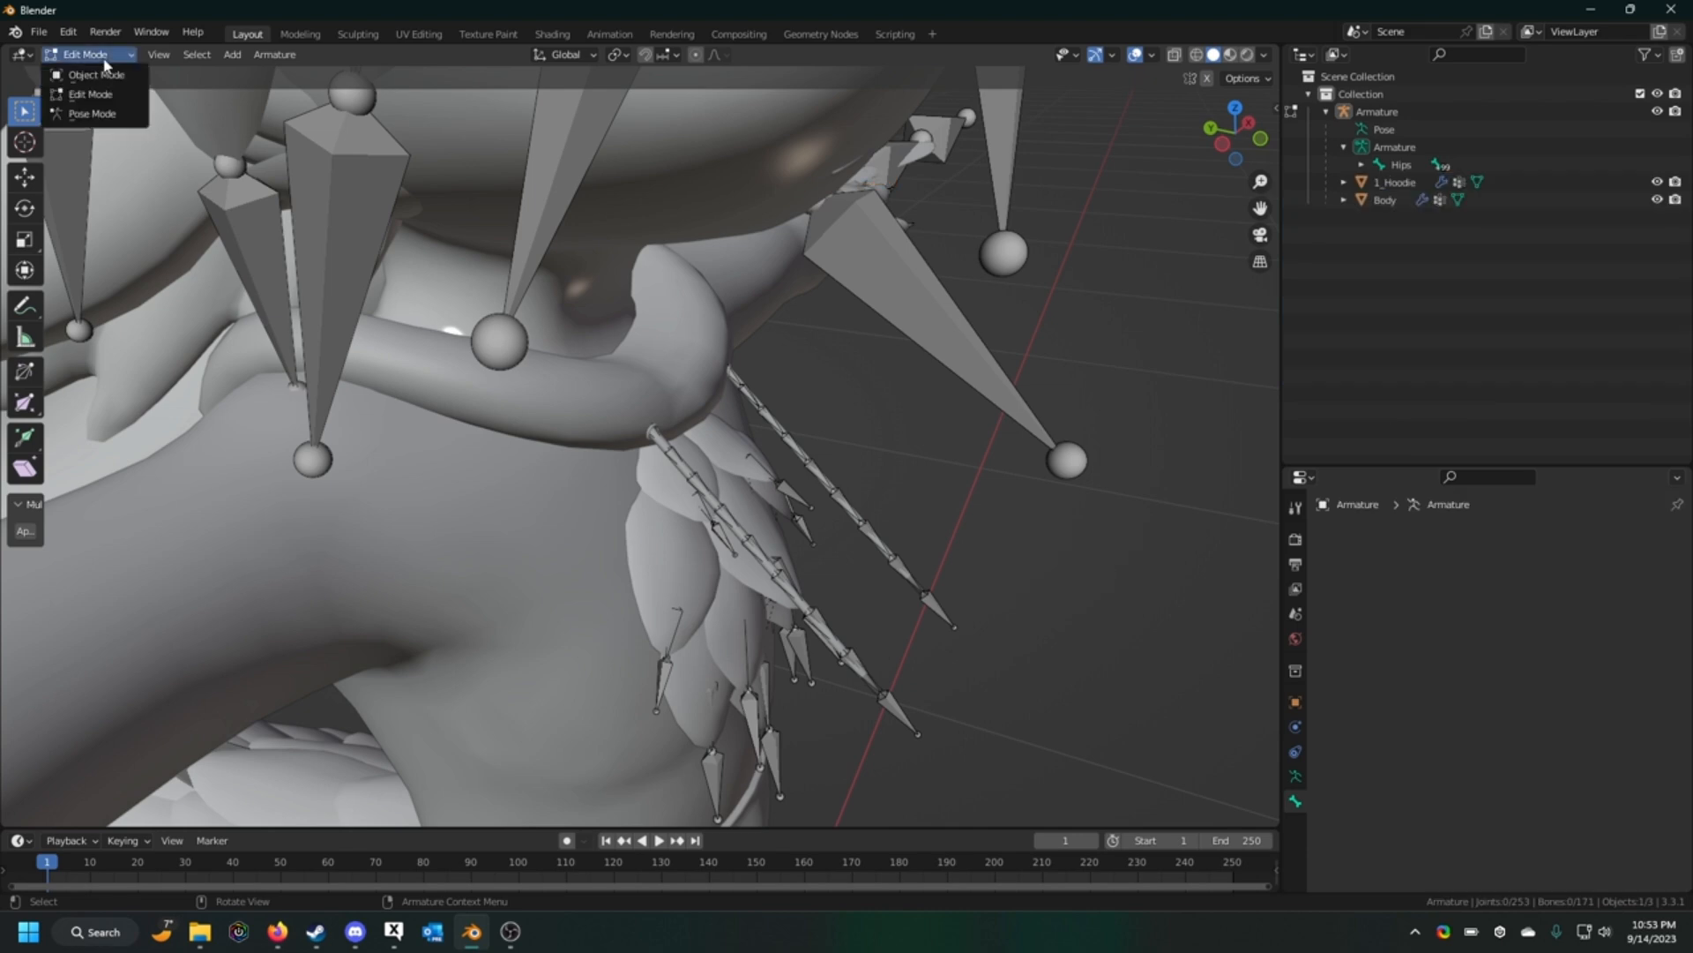
click(89, 63)
middle_drag(749, 279, 931, 341)
click(782, 348)
middle_drag(781, 347, 734, 336)
middle_drag(766, 229, 849, 196)
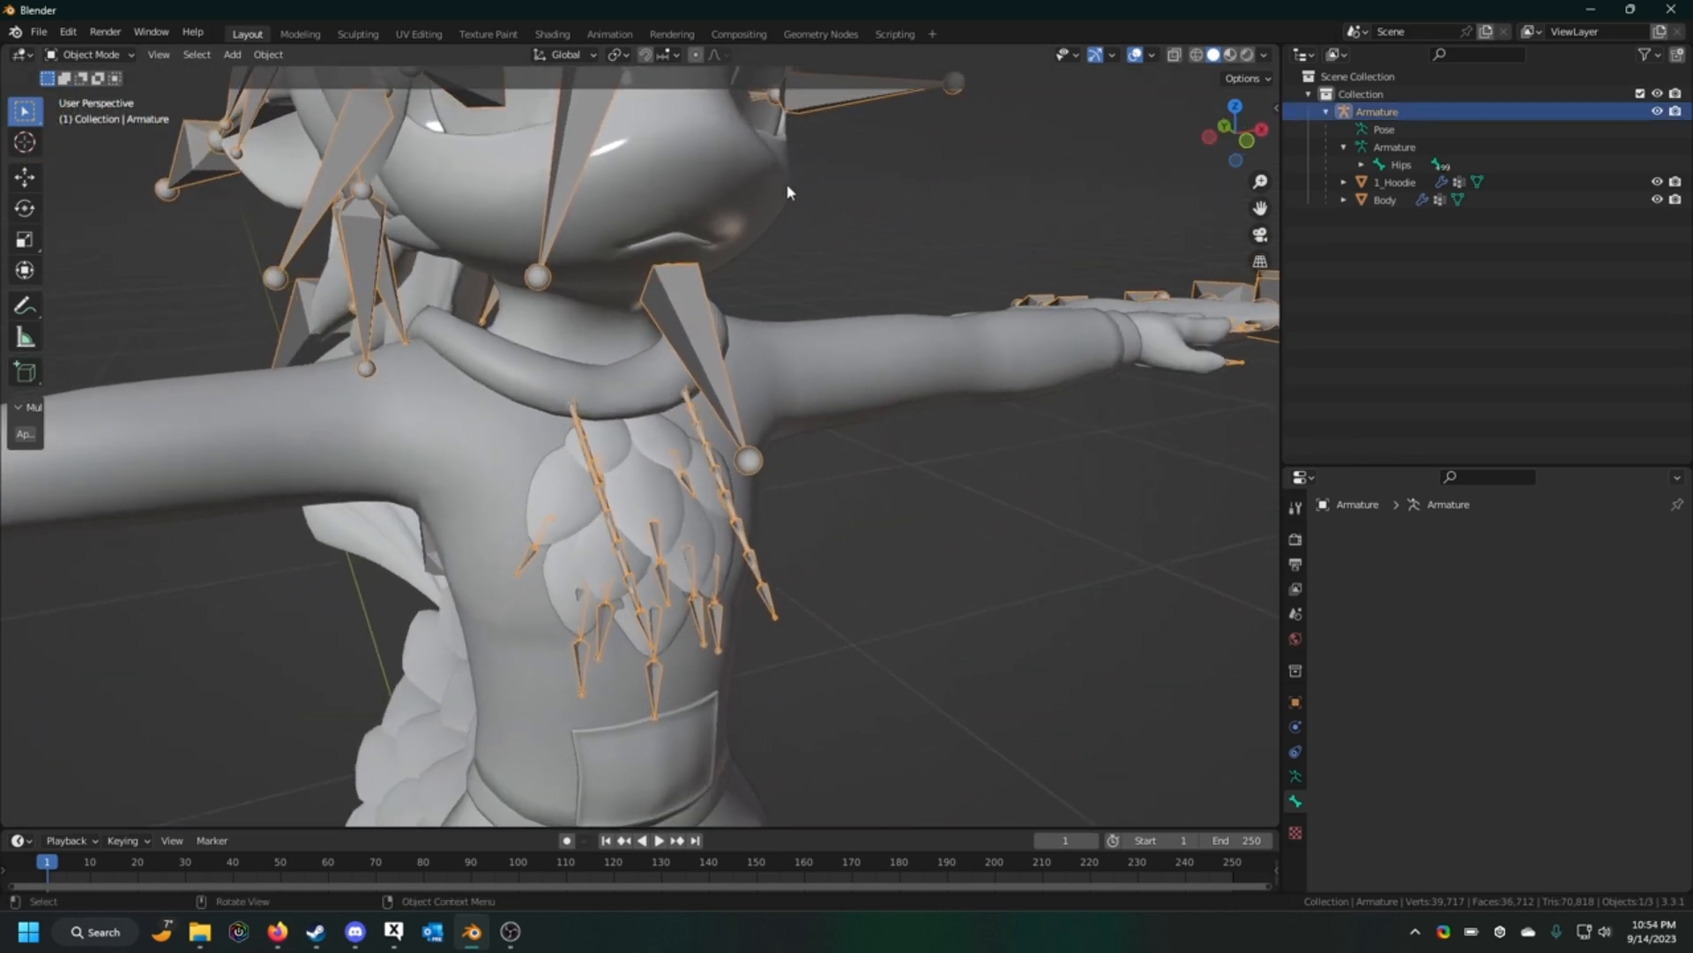
click(90, 55)
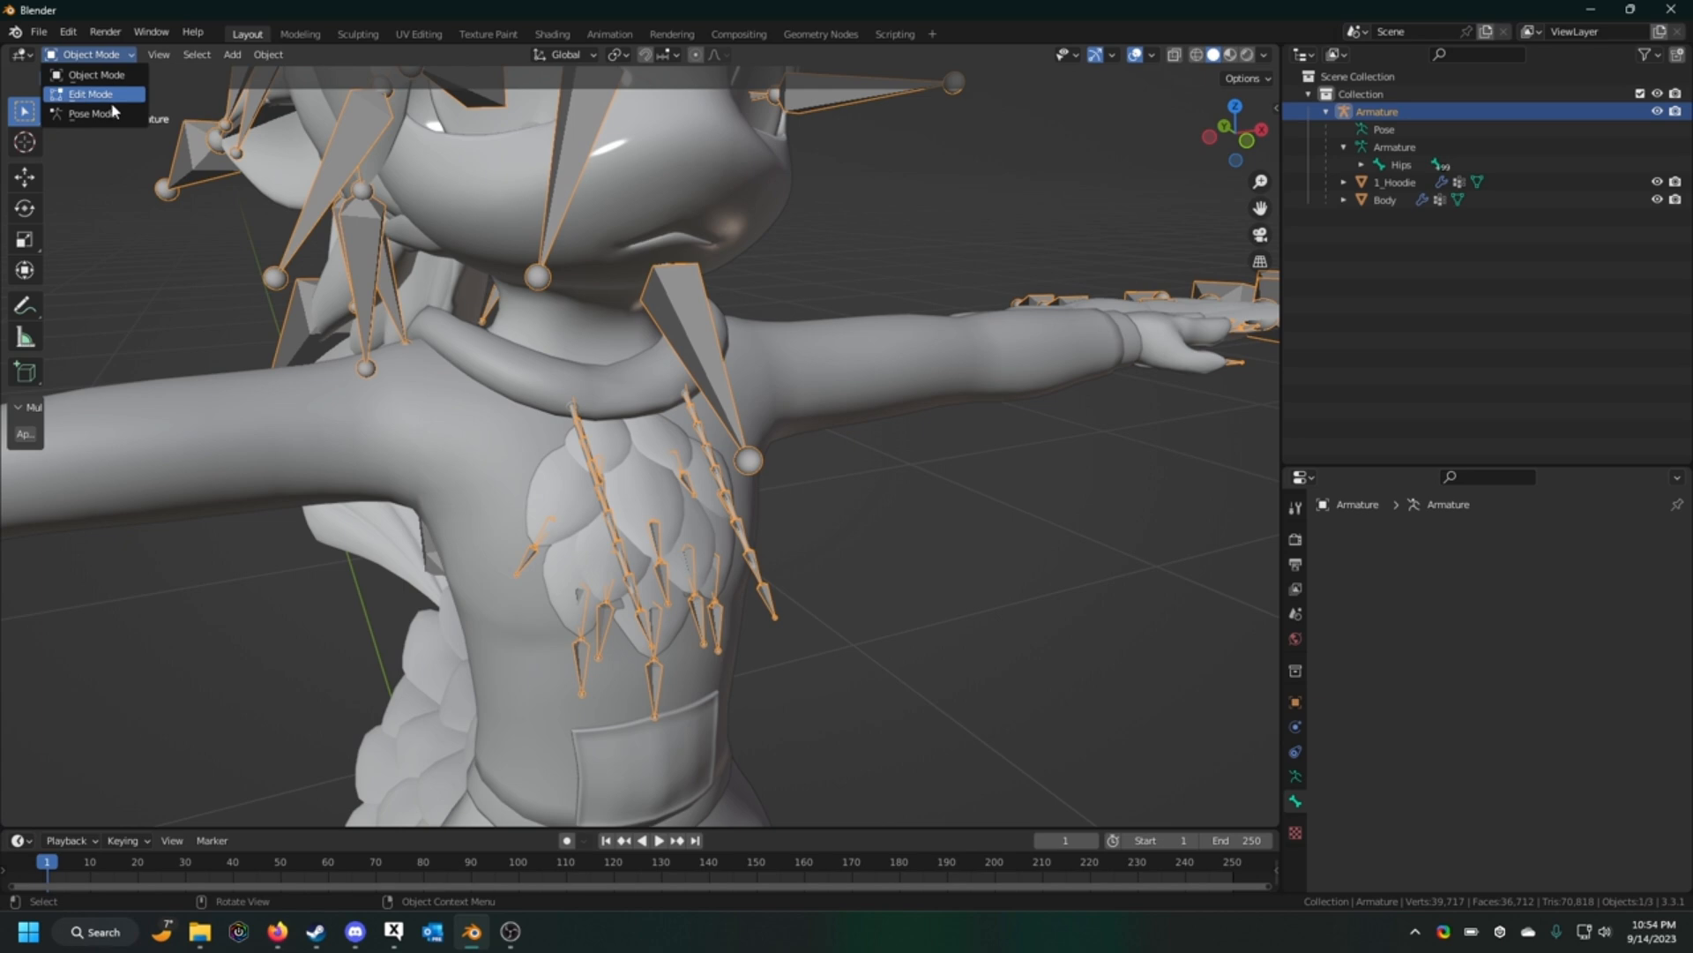
click(106, 116)
middle_drag(759, 324, 860, 295)
scroll(656, 379, up, 5)
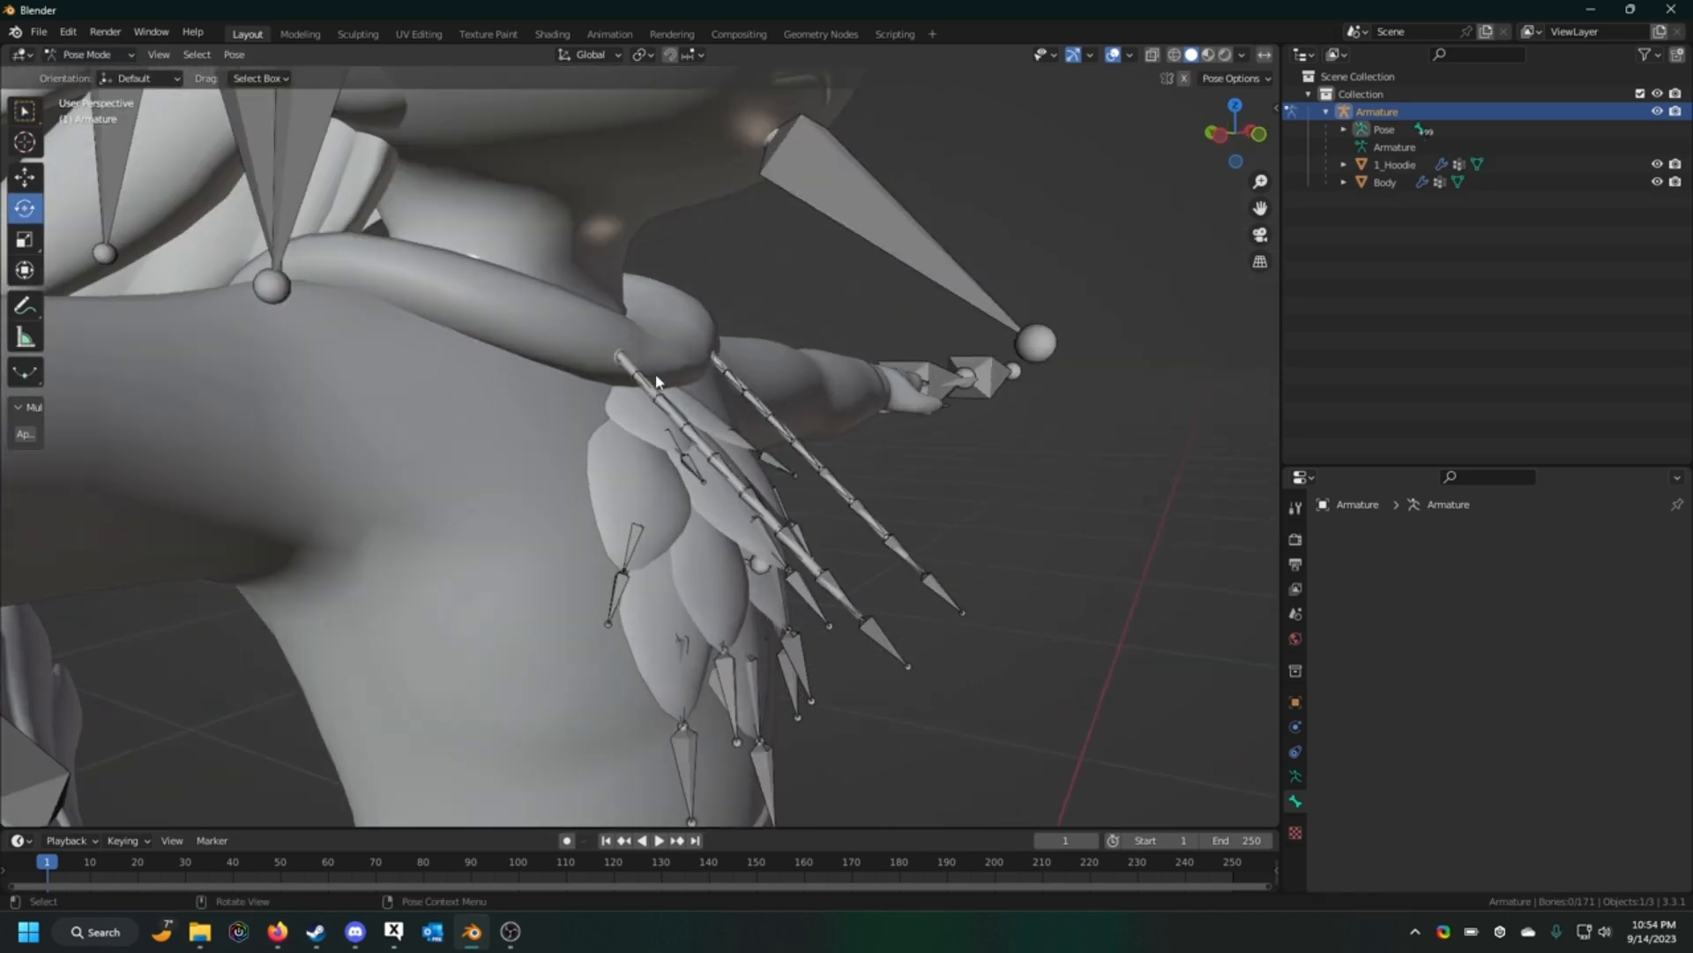
Step: Test-rotate bones around the collar and drawstrings and undo each rotation
click(648, 329)
middle_drag(663, 325, 725, 340)
drag(725, 336, 736, 305)
key(ctrl+z)
click(819, 337)
drag(839, 287, 851, 287)
key(ctrl+z)
Step: Test-rotate the L.UpperArm and R.UpperArm bones to check the hoodie's deformation, undoing each rotation
middle_drag(1014, 253, 844, 273)
scroll(918, 326, down, 6)
middle_drag(854, 358, 838, 315)
scroll(839, 315, up, 3)
click(890, 286)
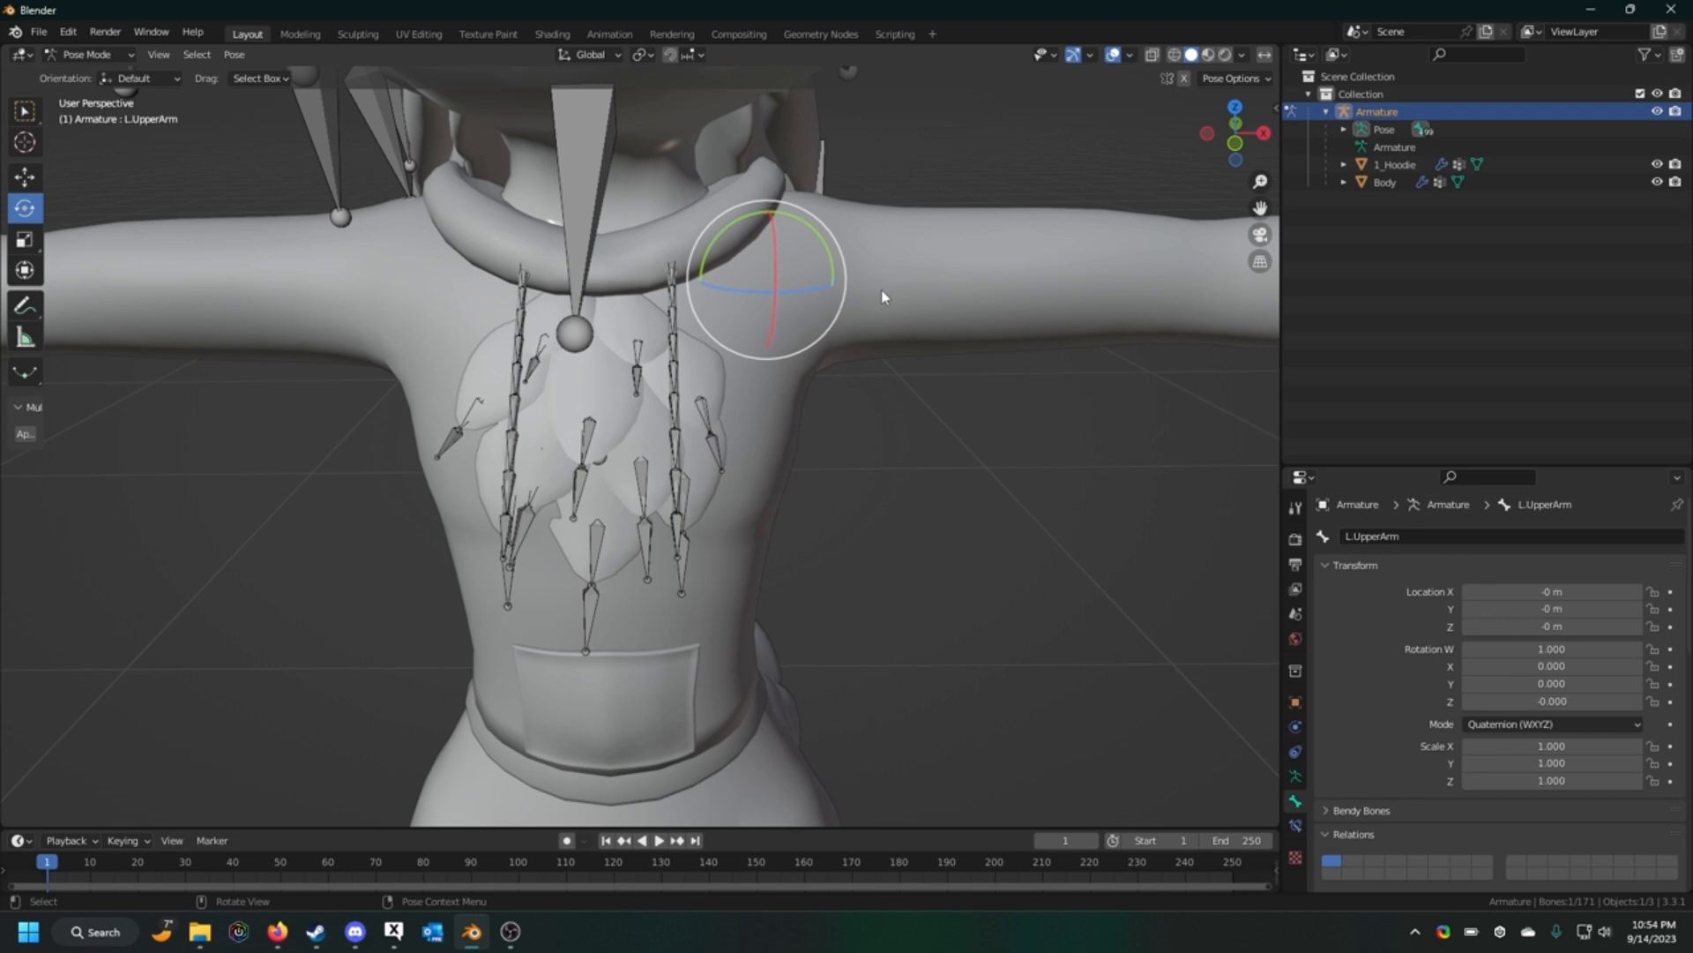
scroll(820, 273, down, 1)
drag(780, 261, 838, 241)
key(ctrl+z)
click(423, 291)
drag(448, 246, 413, 269)
key(ctrl+z)
Step: Clear the bone selection in solid shading and examine the avatar wearing the hoodie from several angles
middle_drag(413, 269, 791, 399)
key(z)
click(854, 382)
scroll(878, 401, down, 2)
click(969, 447)
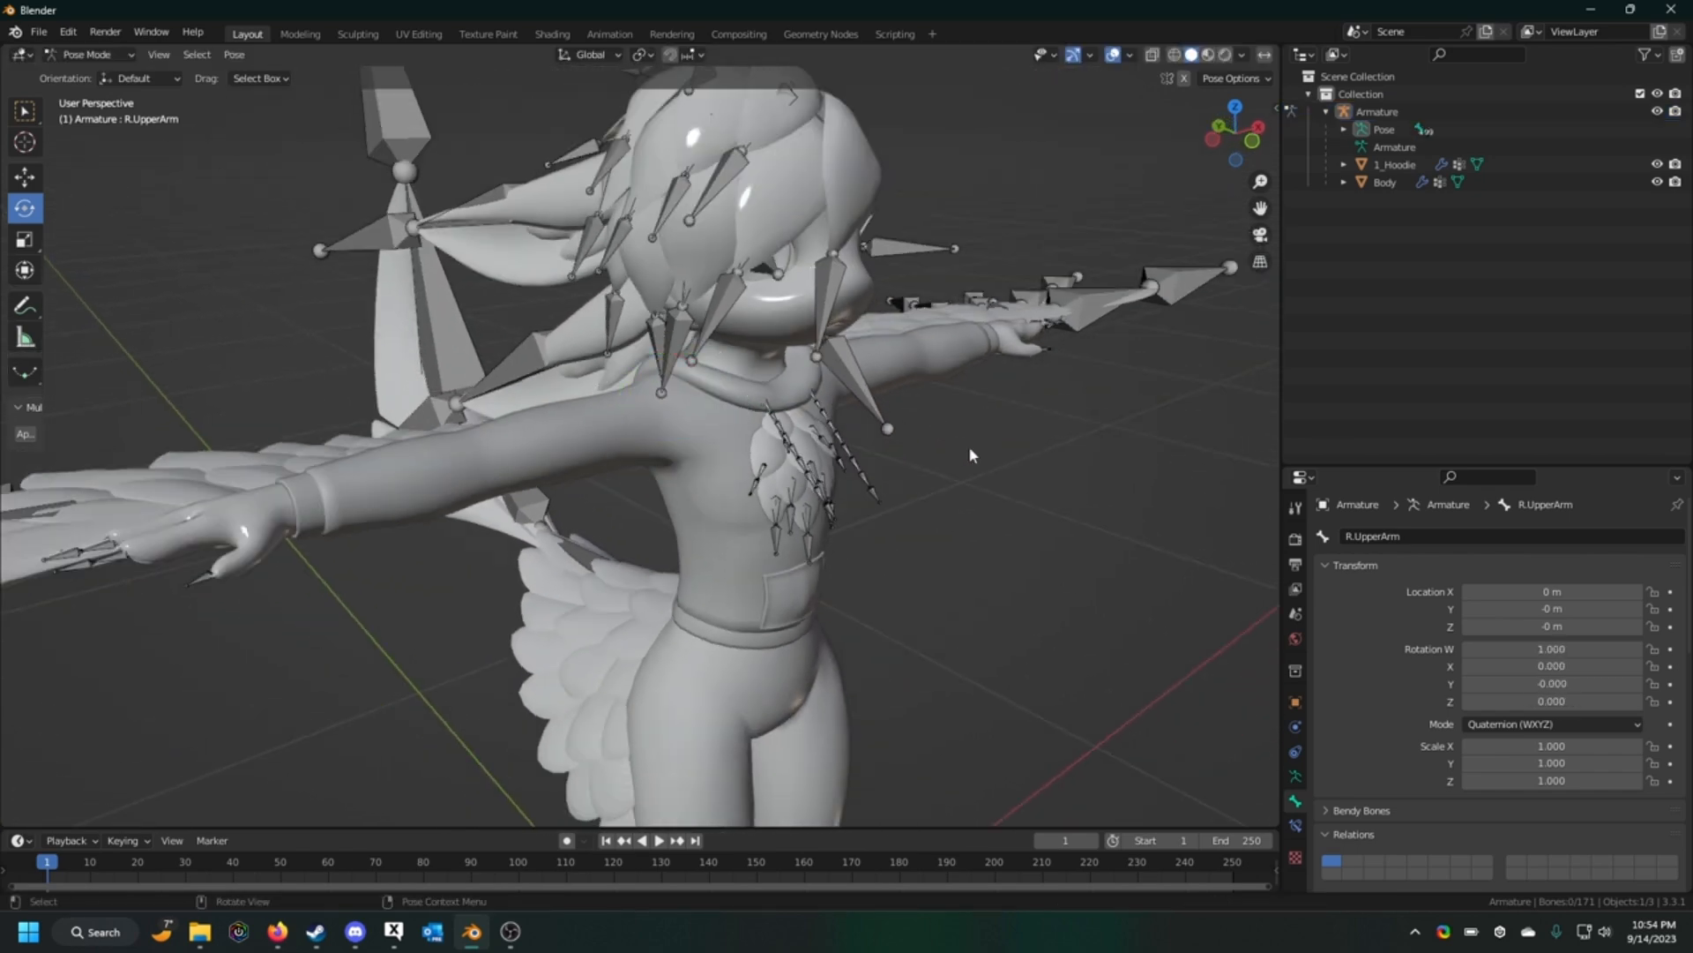
scroll(969, 447, up, 1)
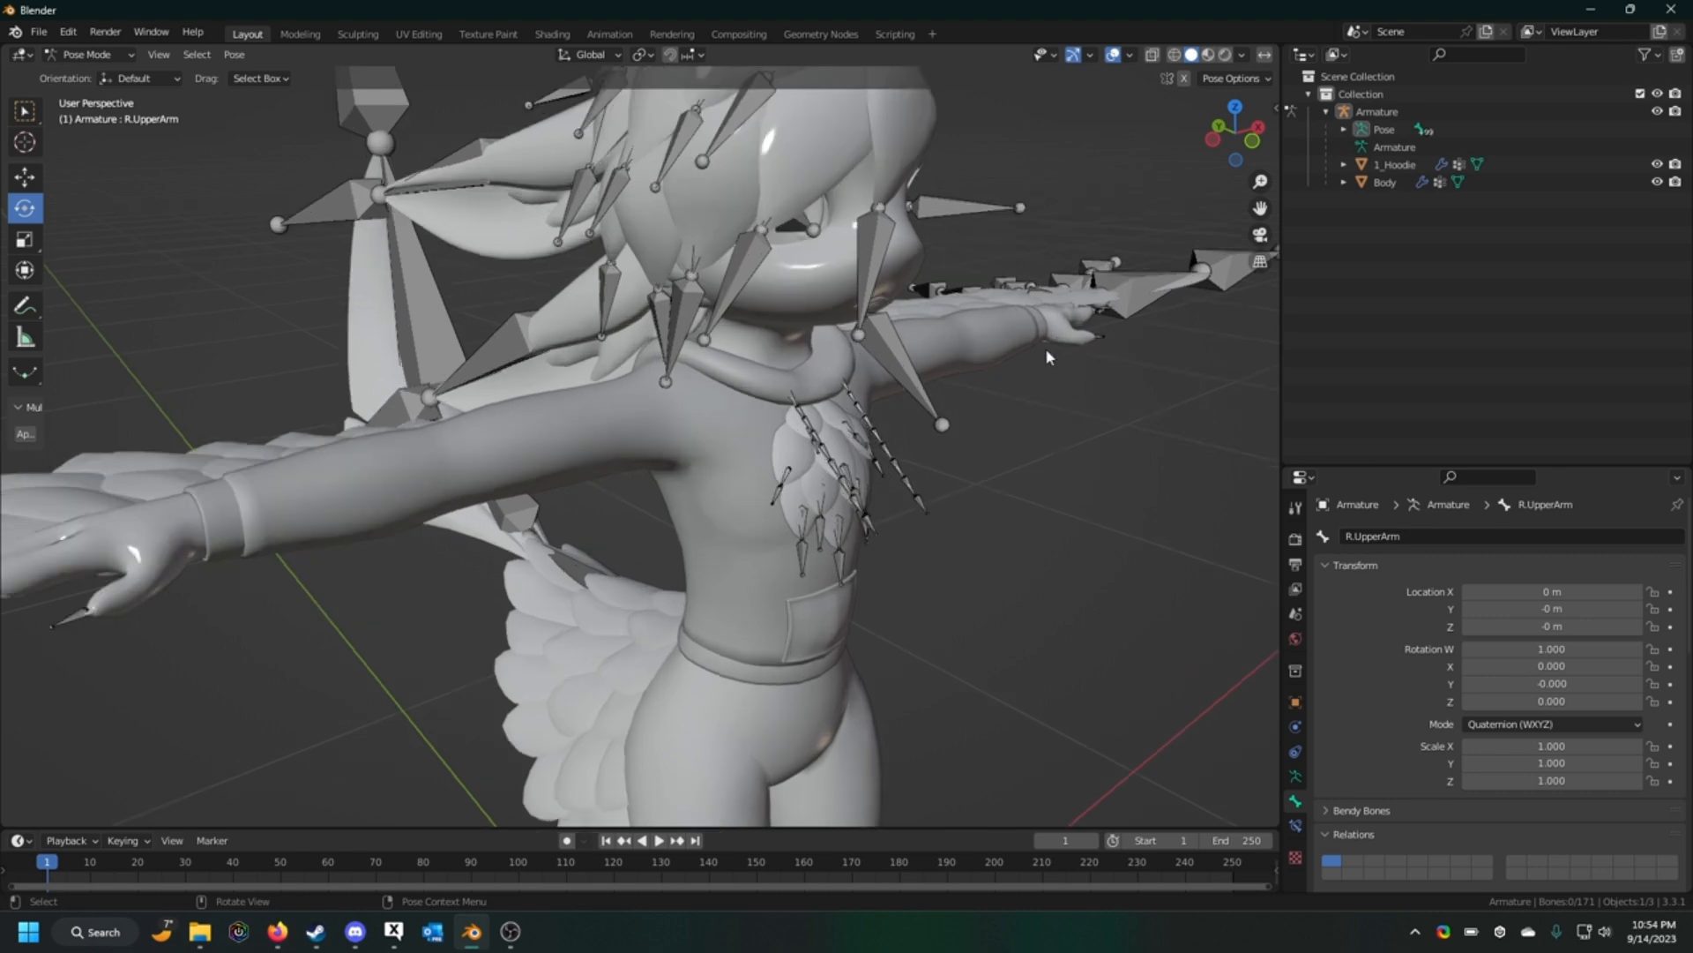
middle_drag(1050, 492, 988, 388)
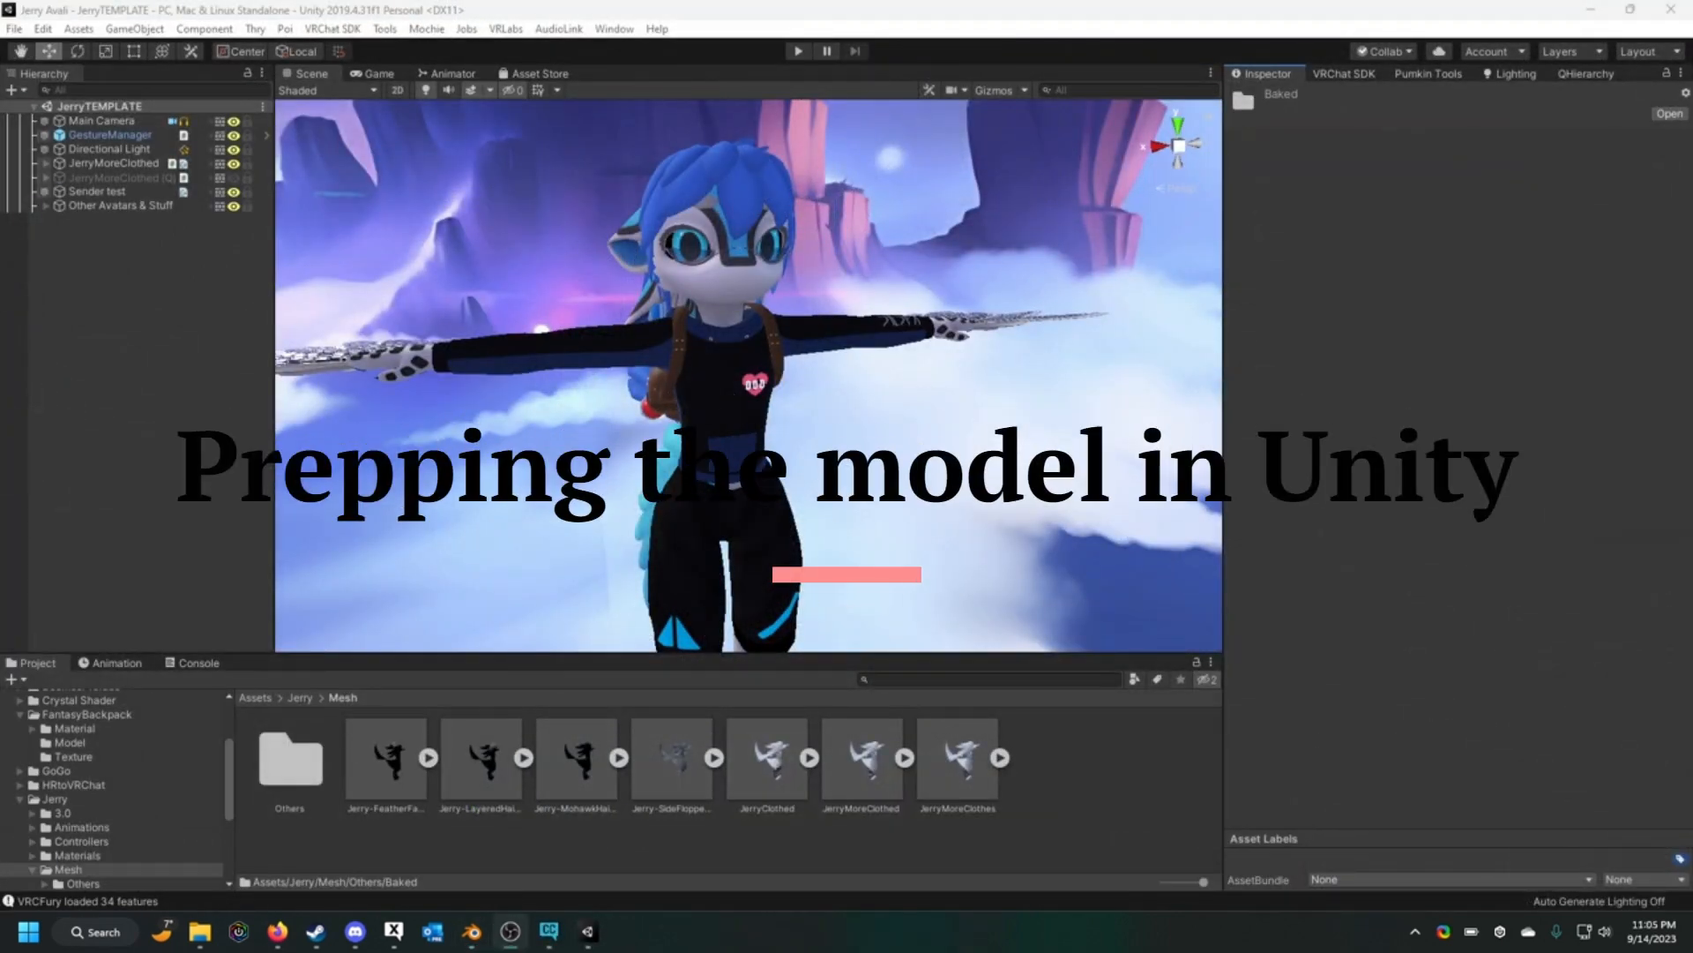
Step: Switch to Unity, select the JerryMoreClothed model in the Mesh folder, and review its Model import settings, including Legacy Blend Shape Normals
right_drag(921, 325, 771, 369)
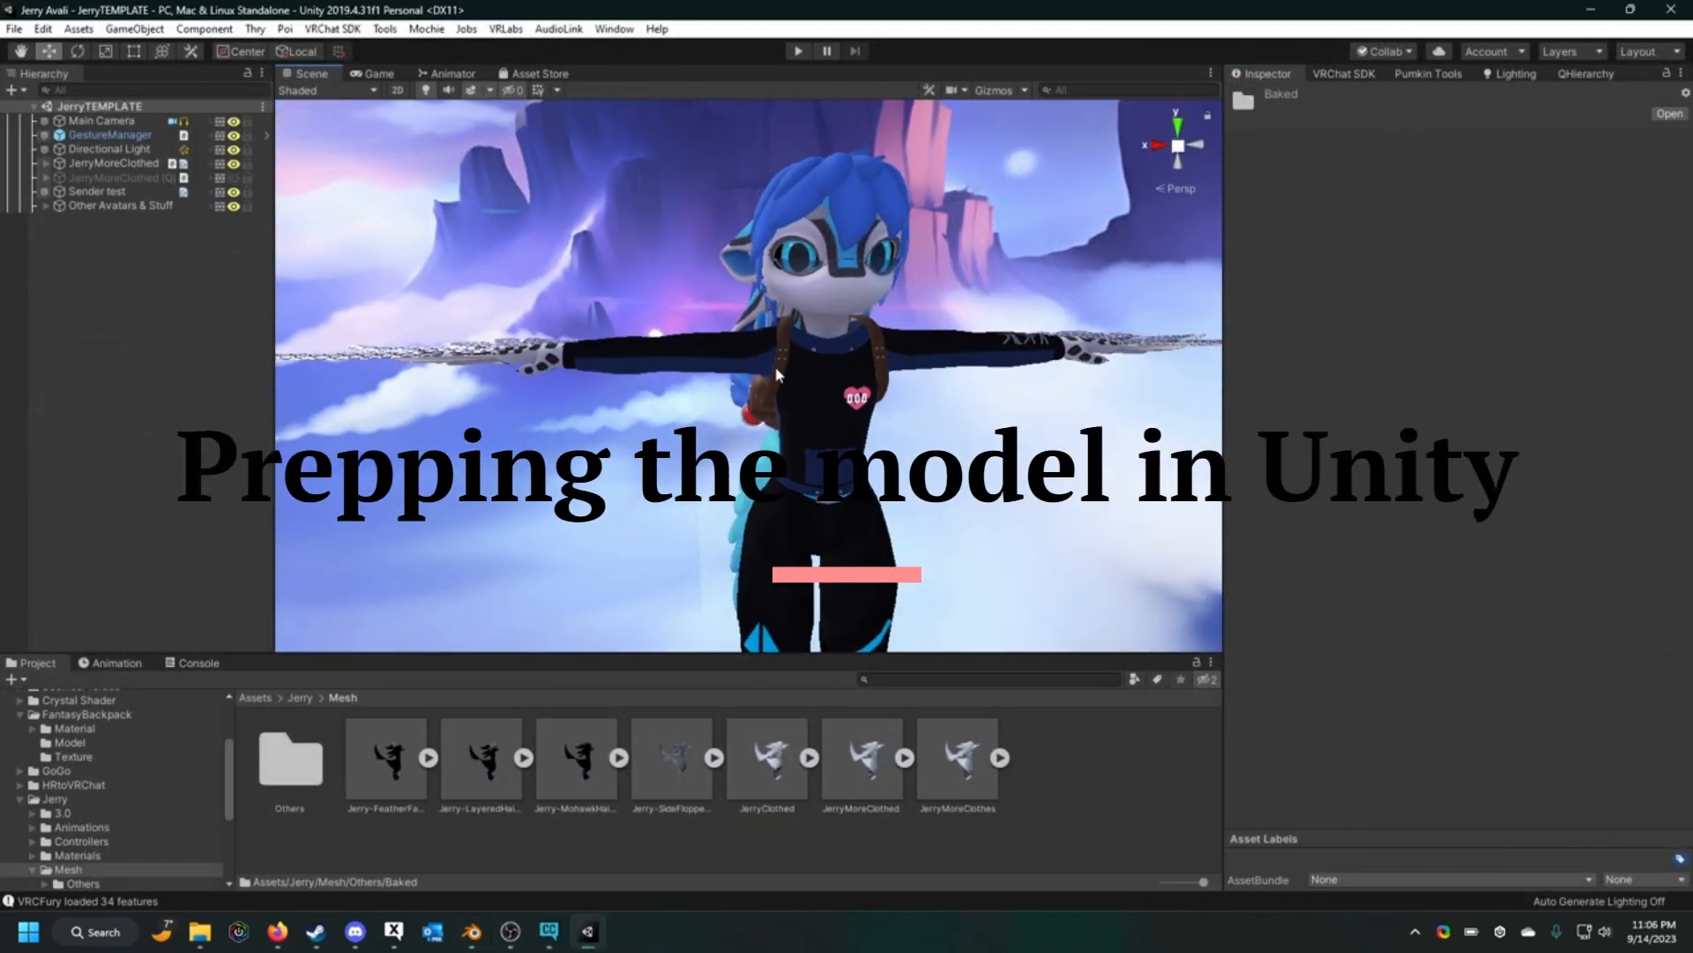
right_drag(956, 401, 1030, 393)
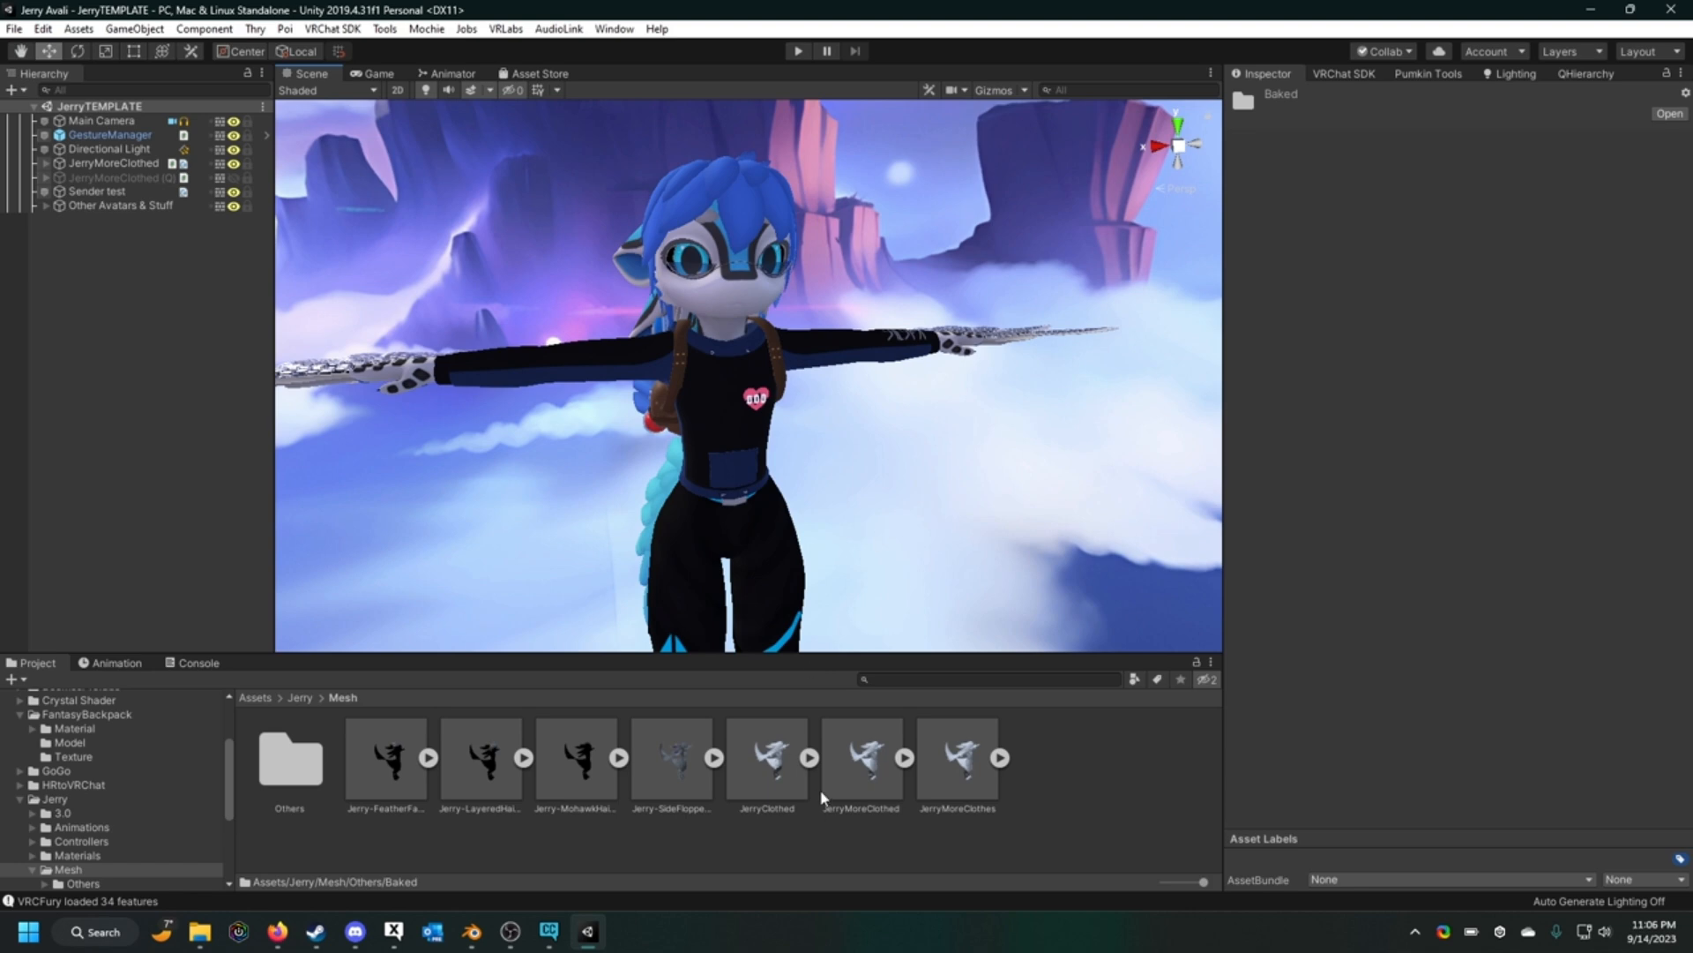
click(865, 753)
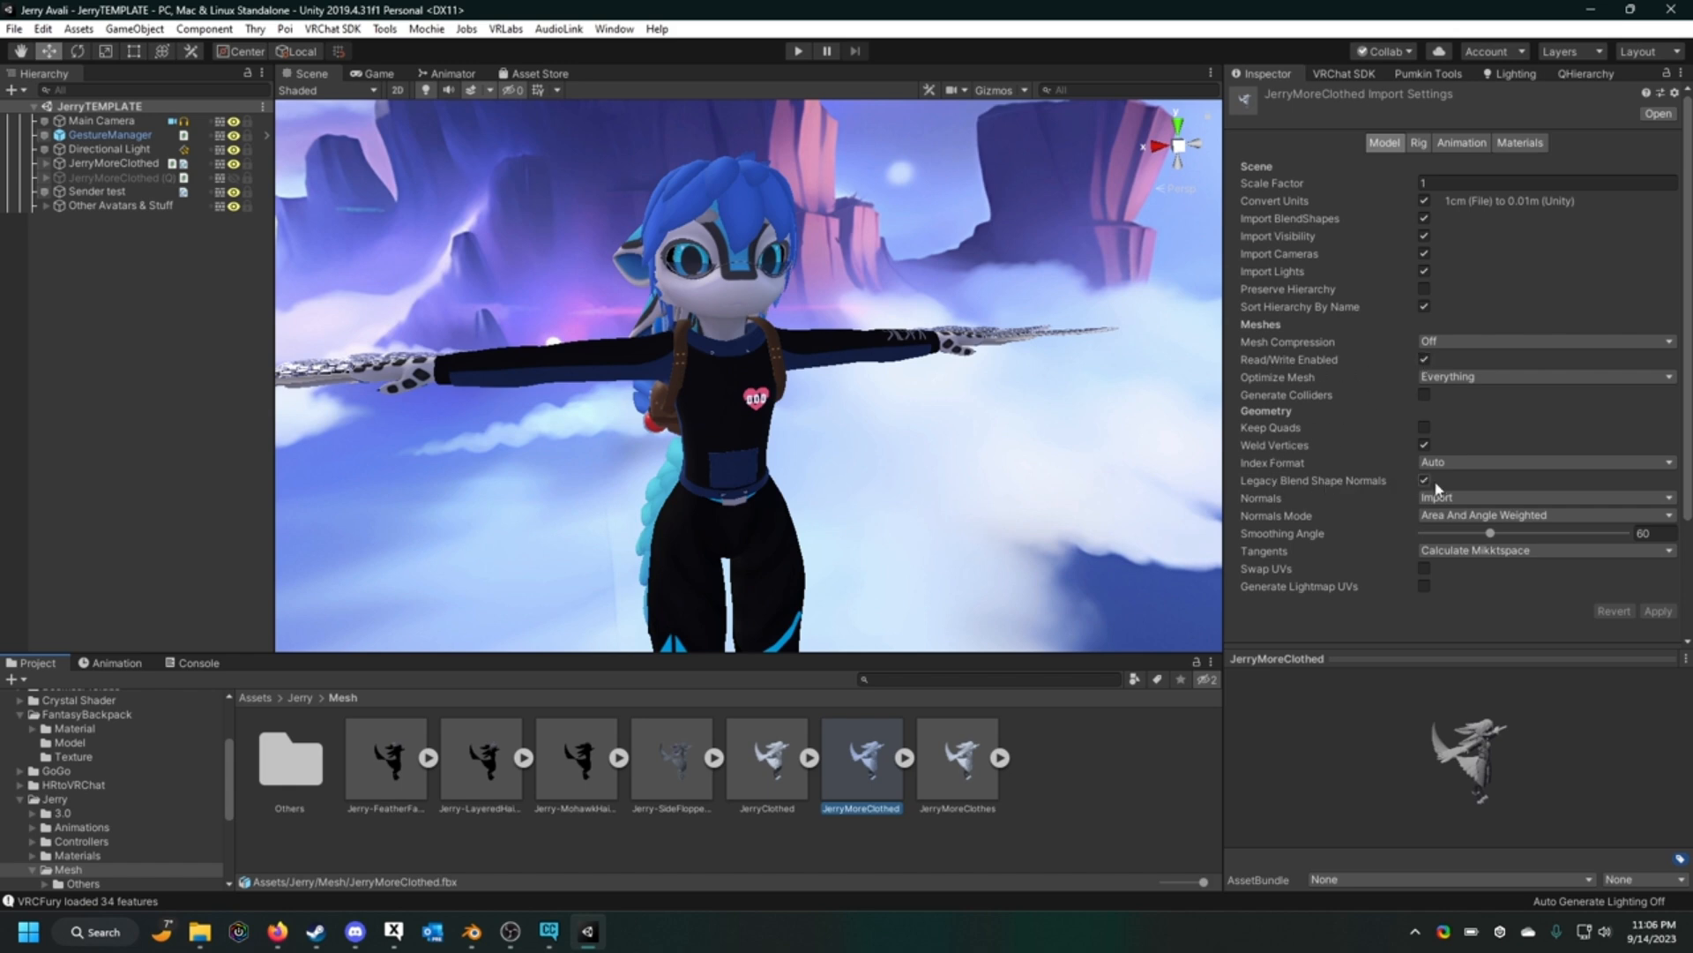
click(1656, 612)
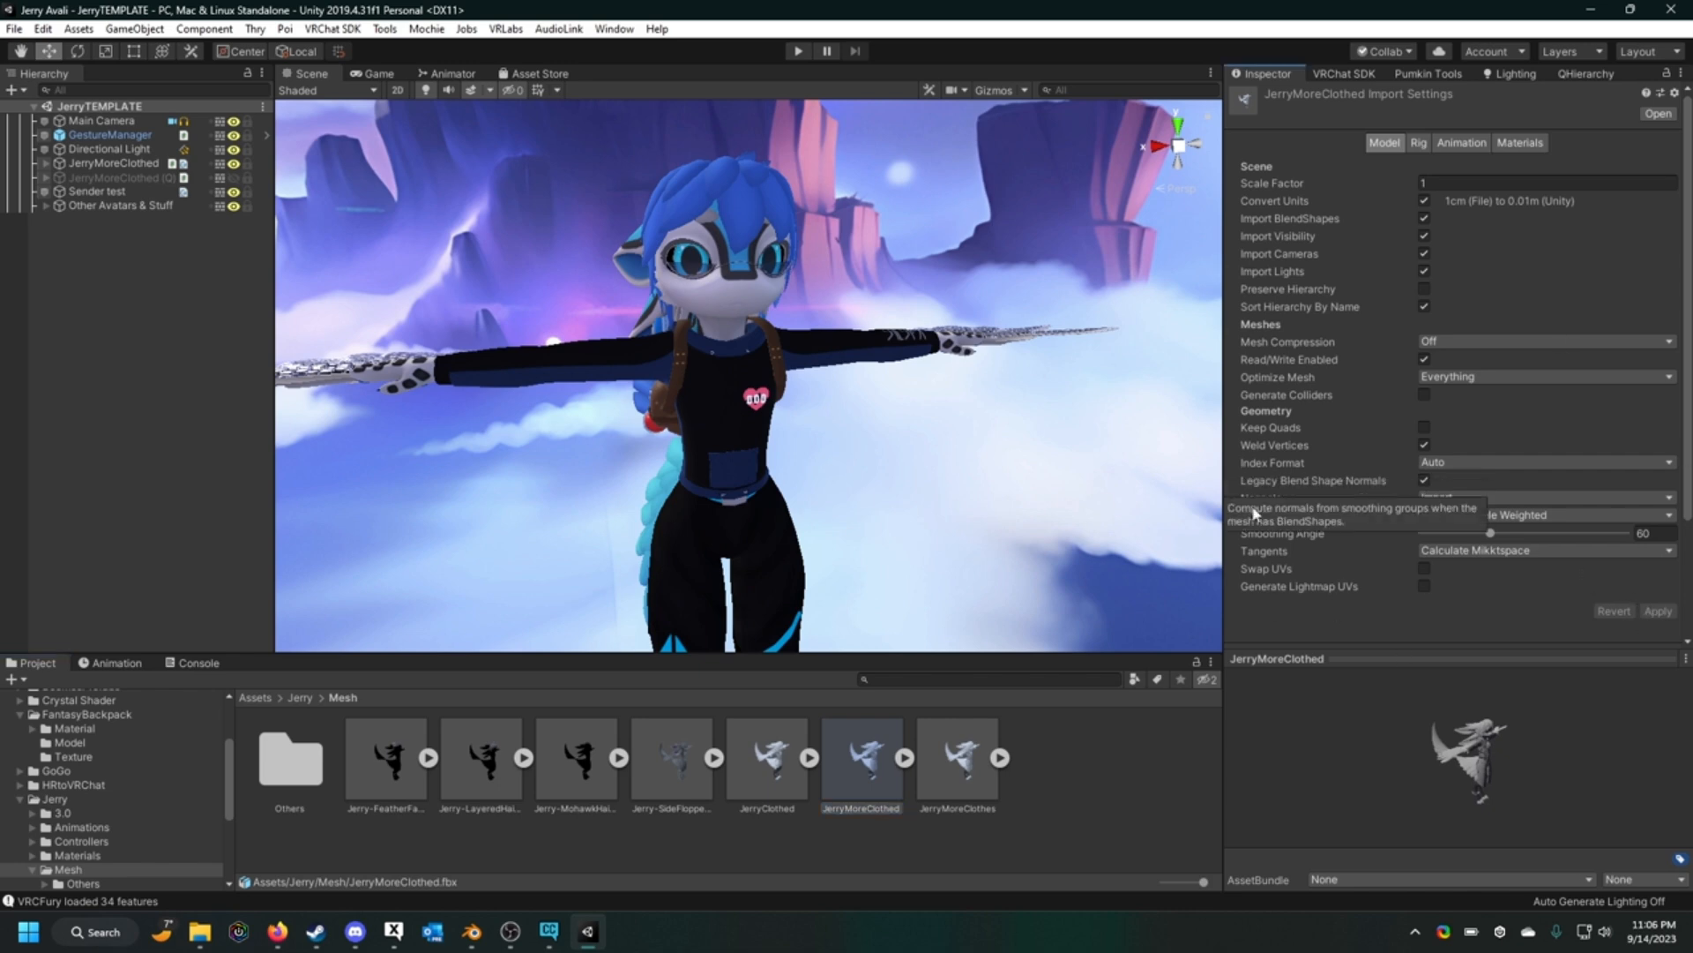
scroll(1078, 432, down, 3)
scroll(1078, 432, up, 4)
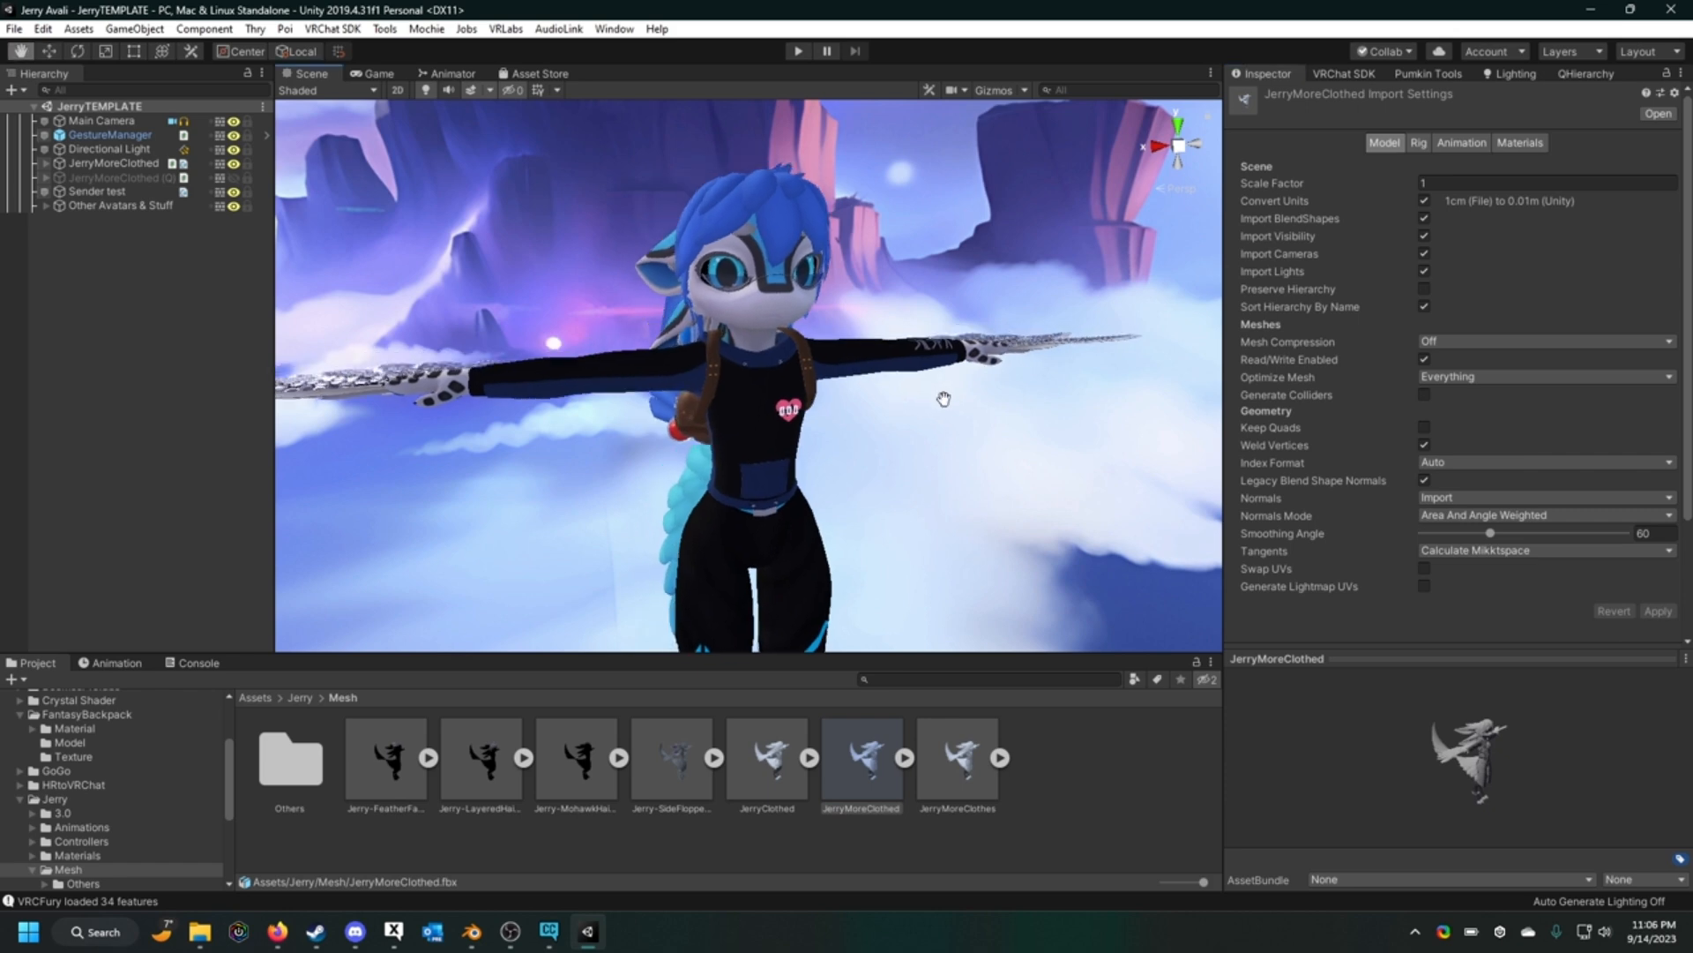
Step: Open the Rig import settings of JerryMoreClothed and check that the Animation Type is Humanoid
click(1455, 147)
click(1425, 144)
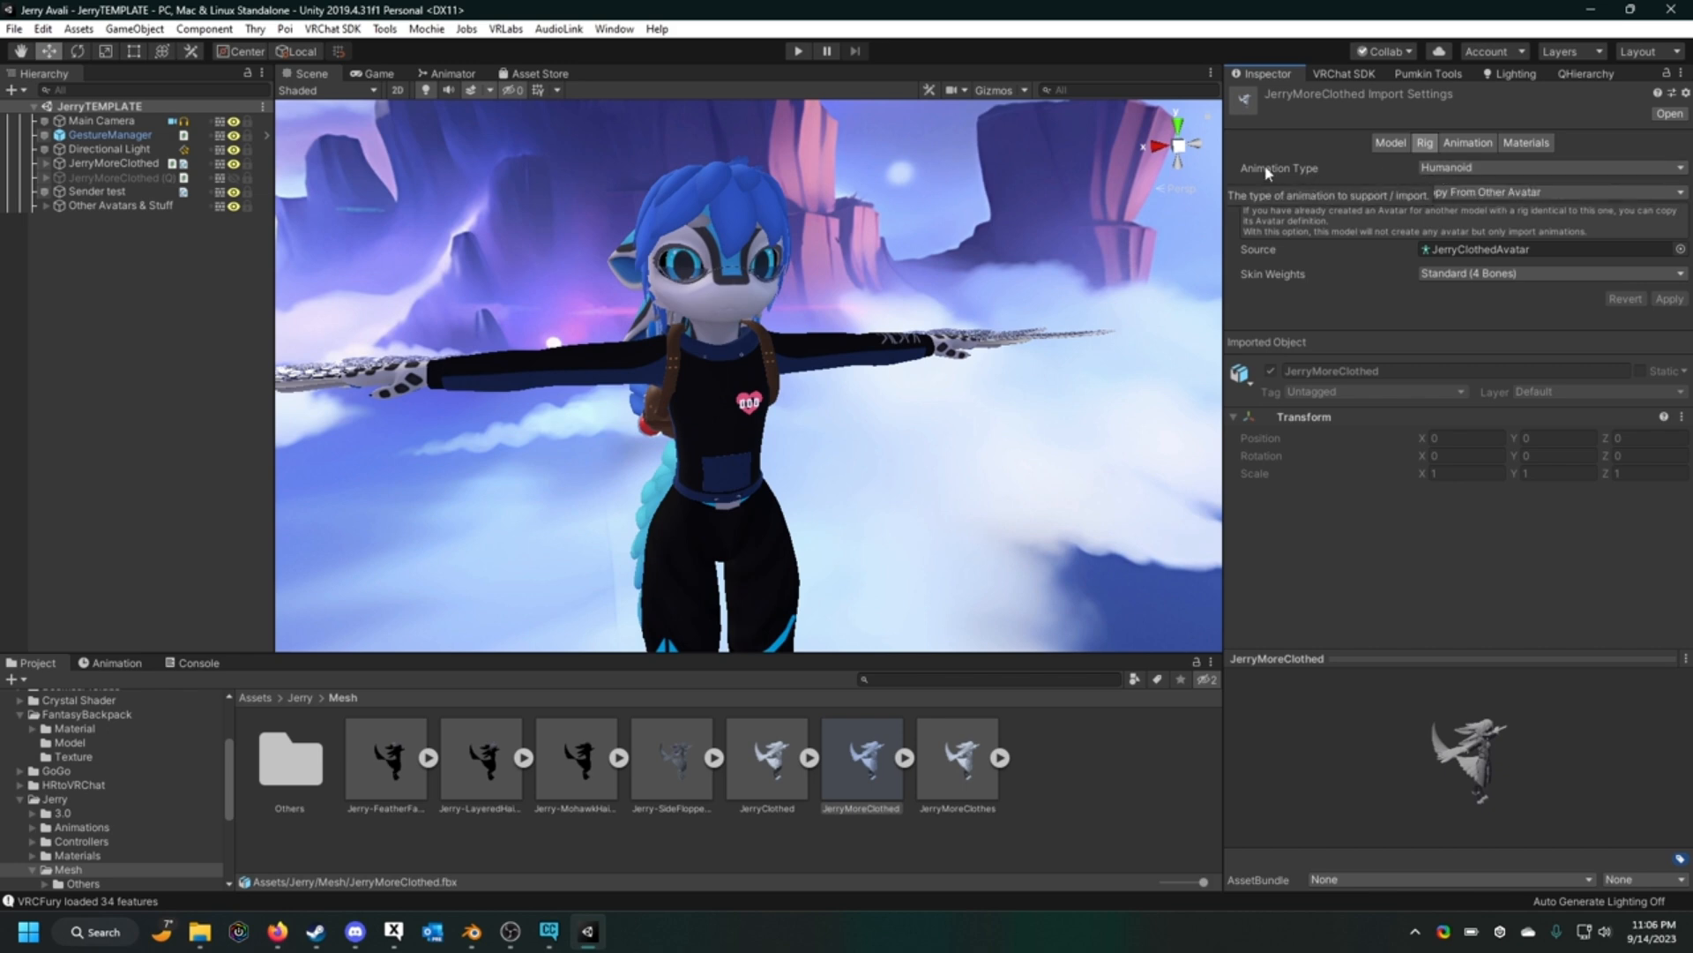
click(1433, 167)
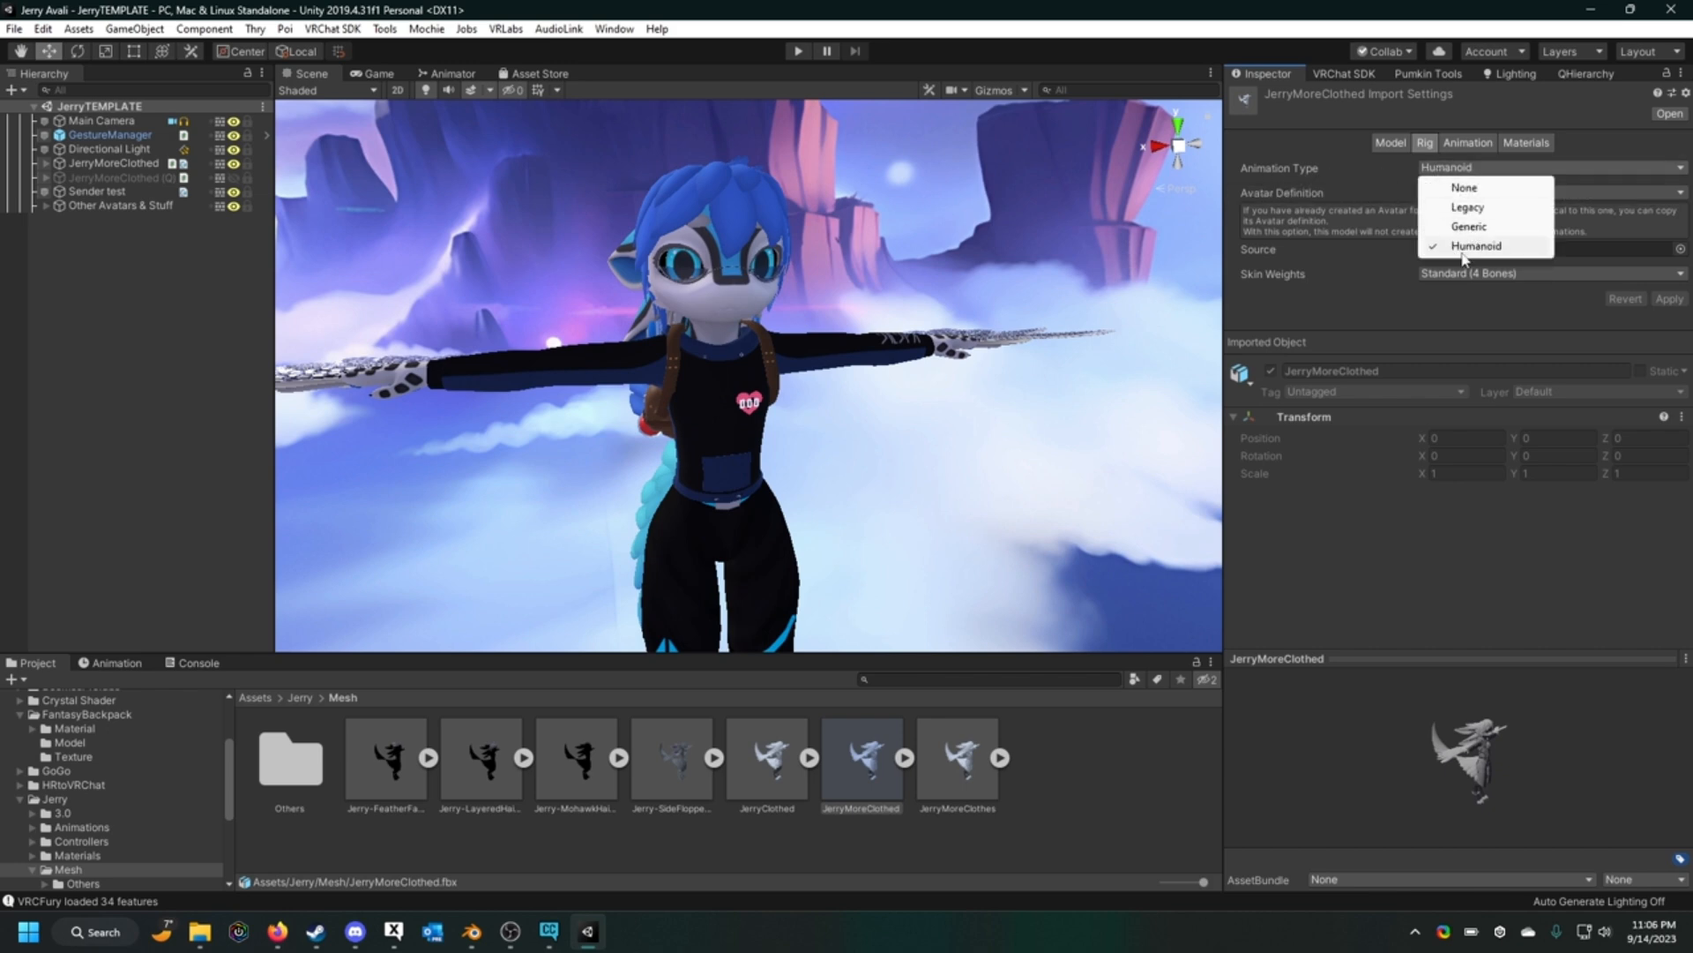
click(1337, 272)
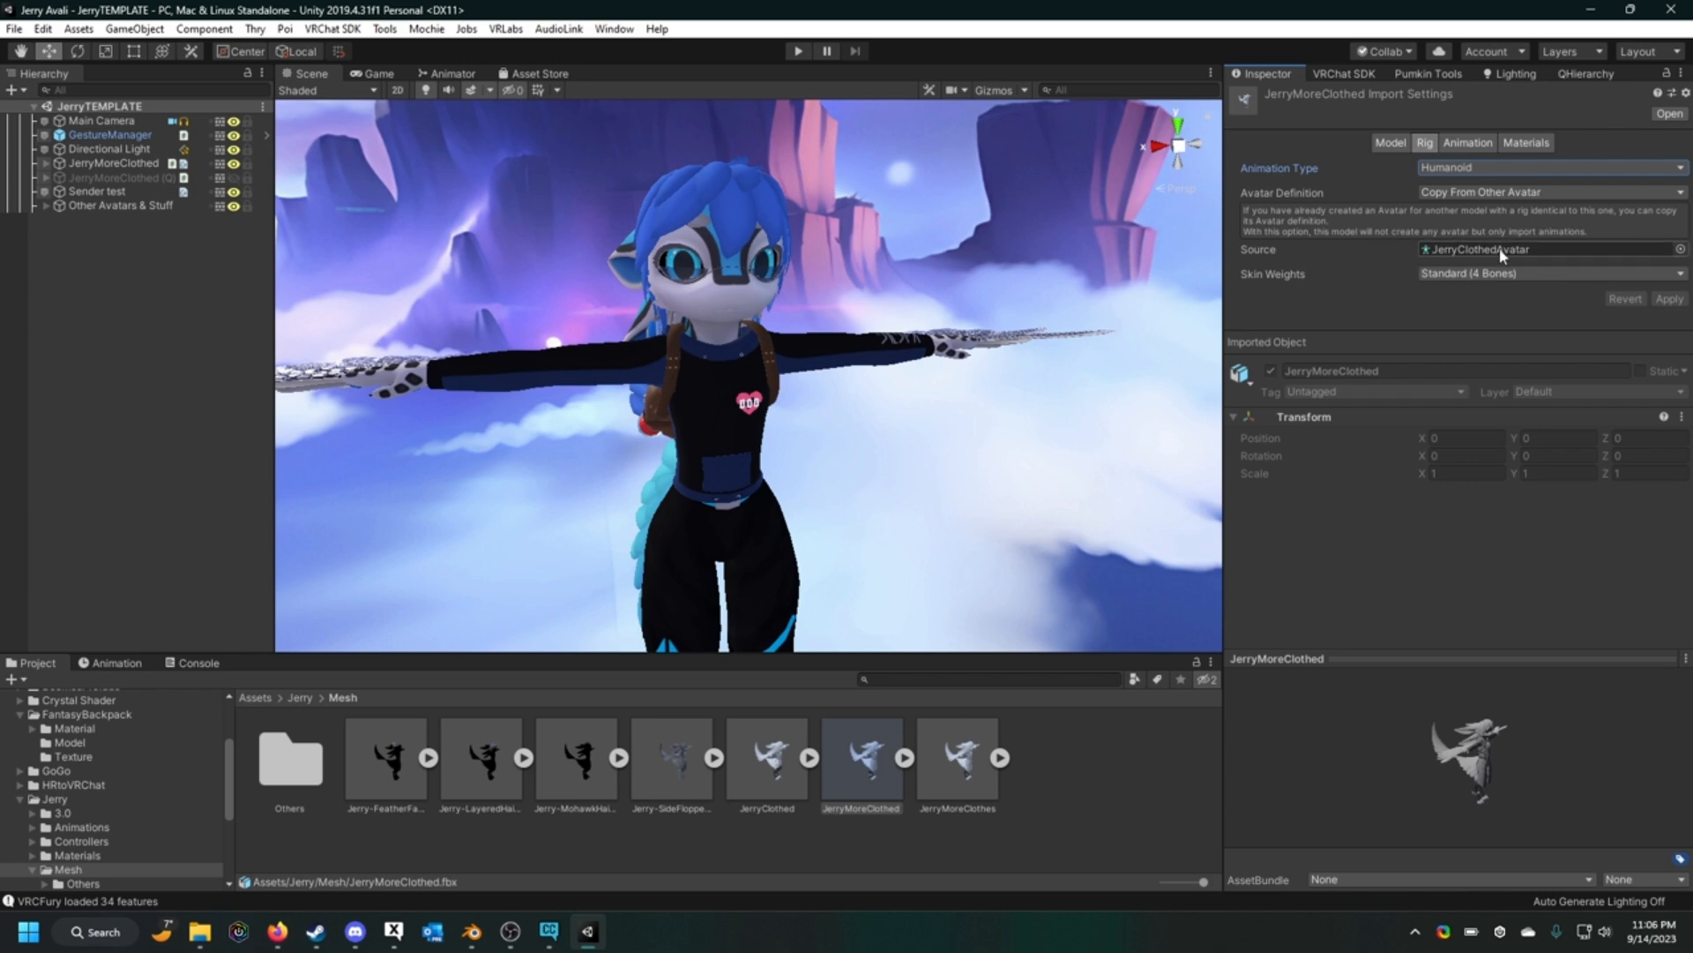
Step: Trace the Source avatar of JerryMoreClothed to the JerryClothed model and open that model's humanoid avatar configuration
middle_drag(816, 342, 777, 331)
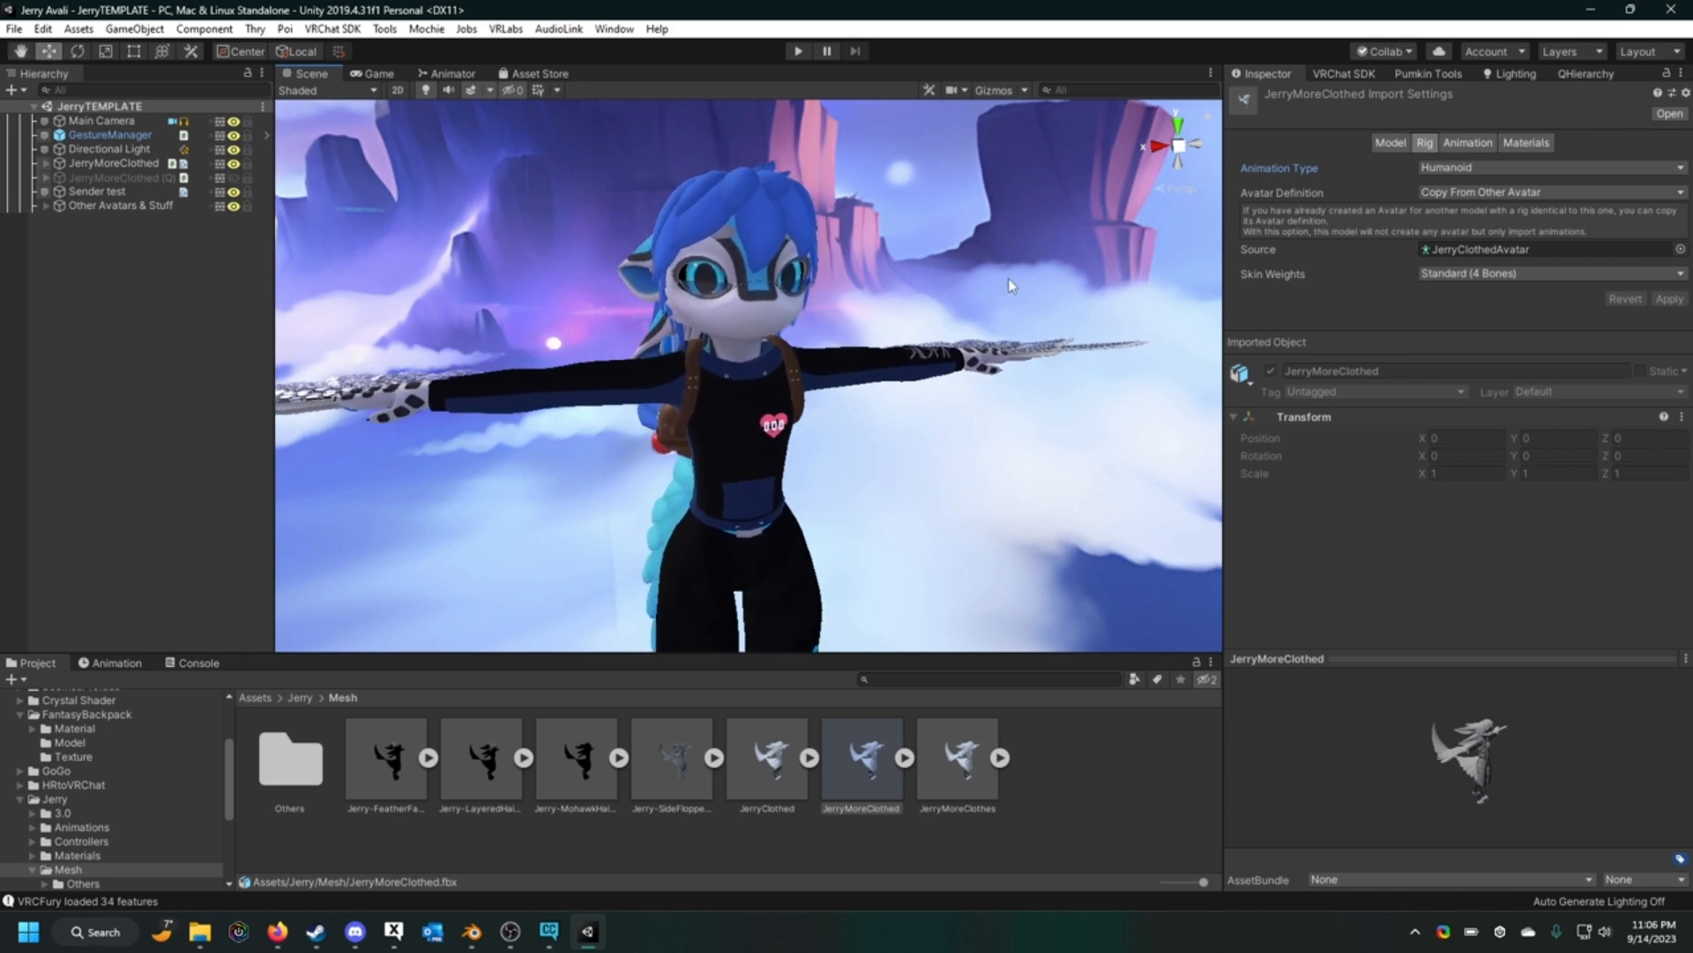
click(1482, 256)
scroll(621, 768, up, 2)
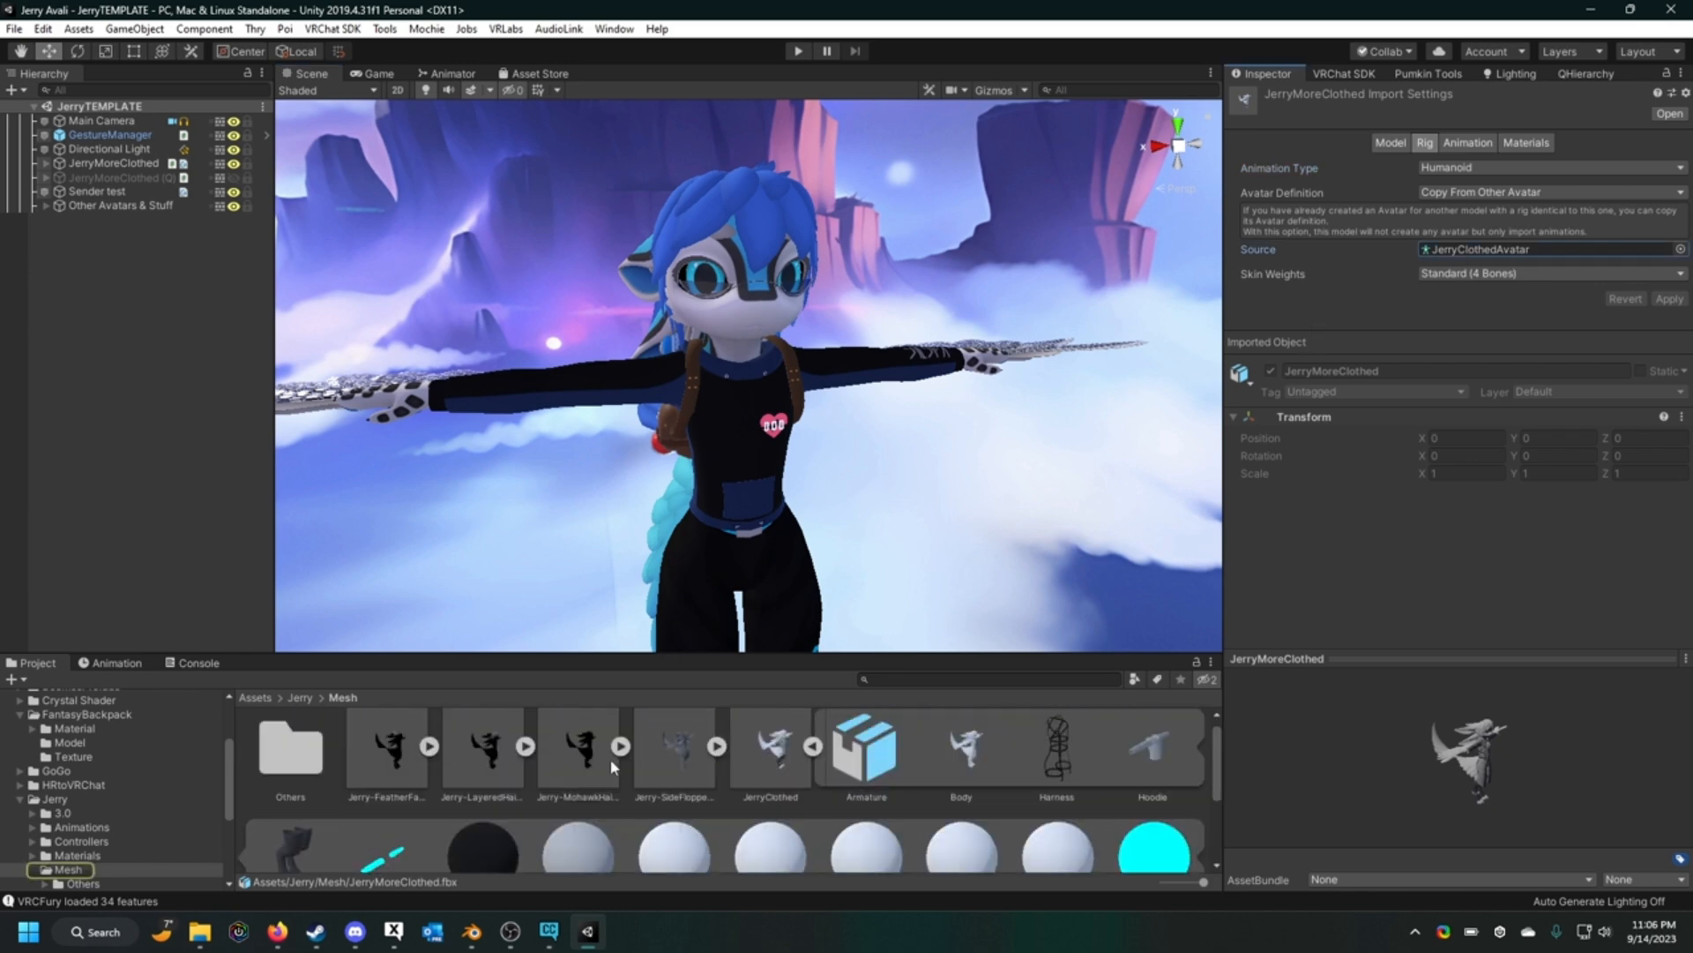
click(774, 750)
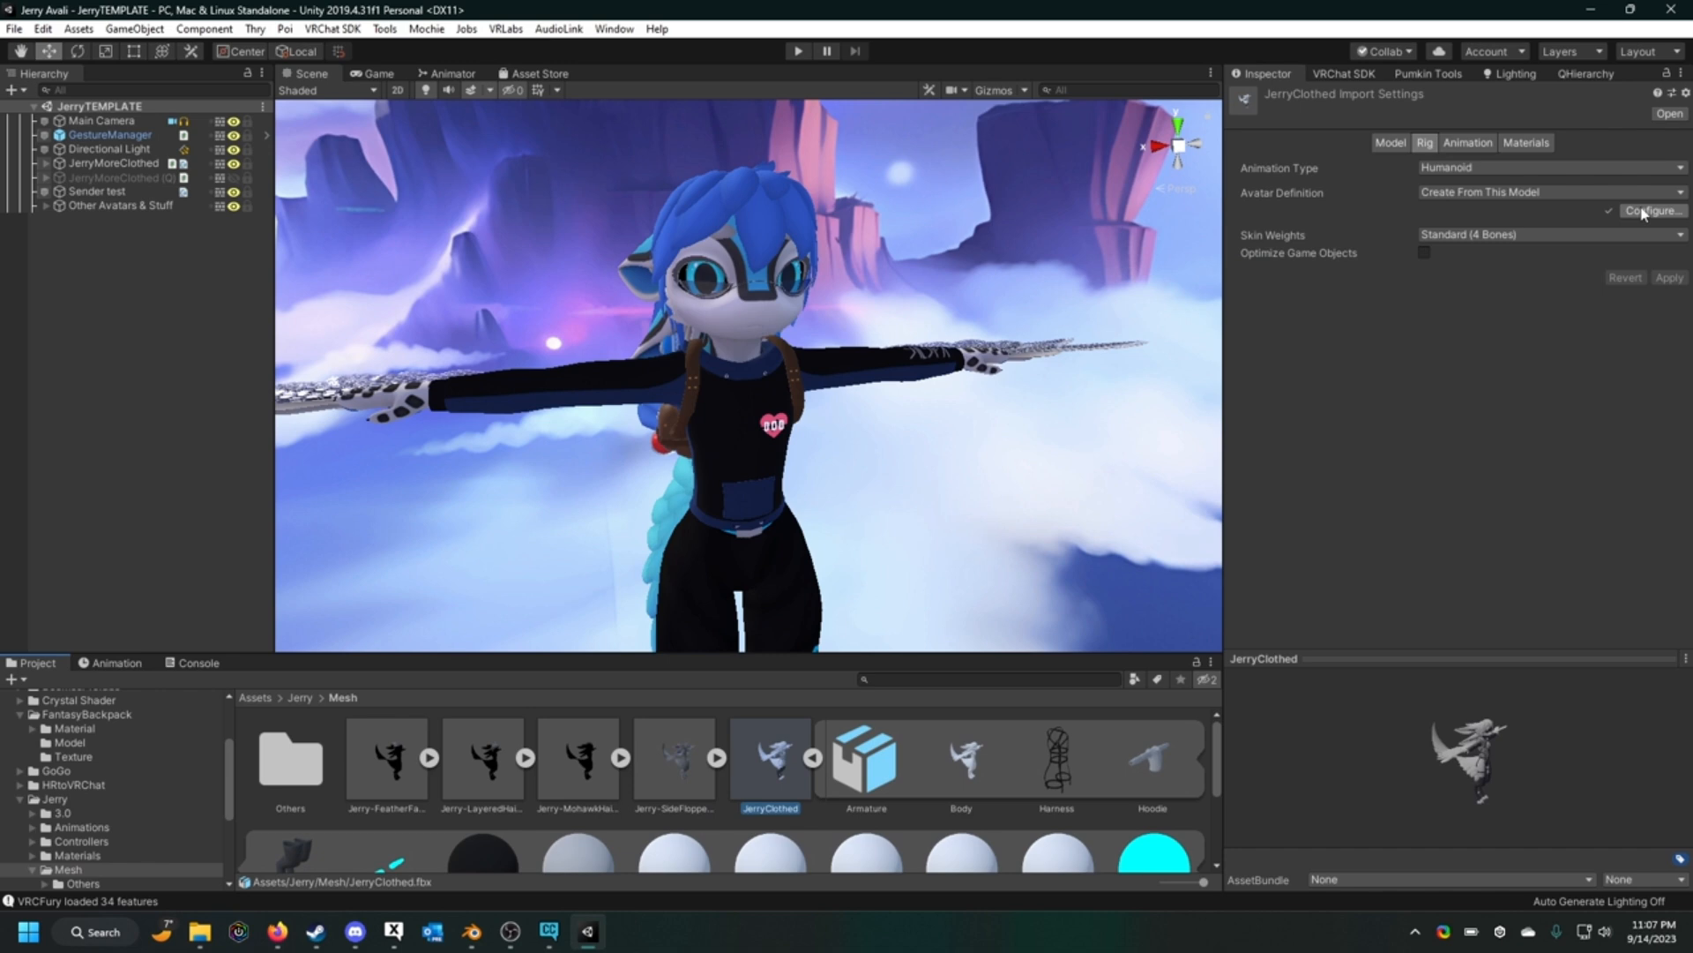
click(1645, 212)
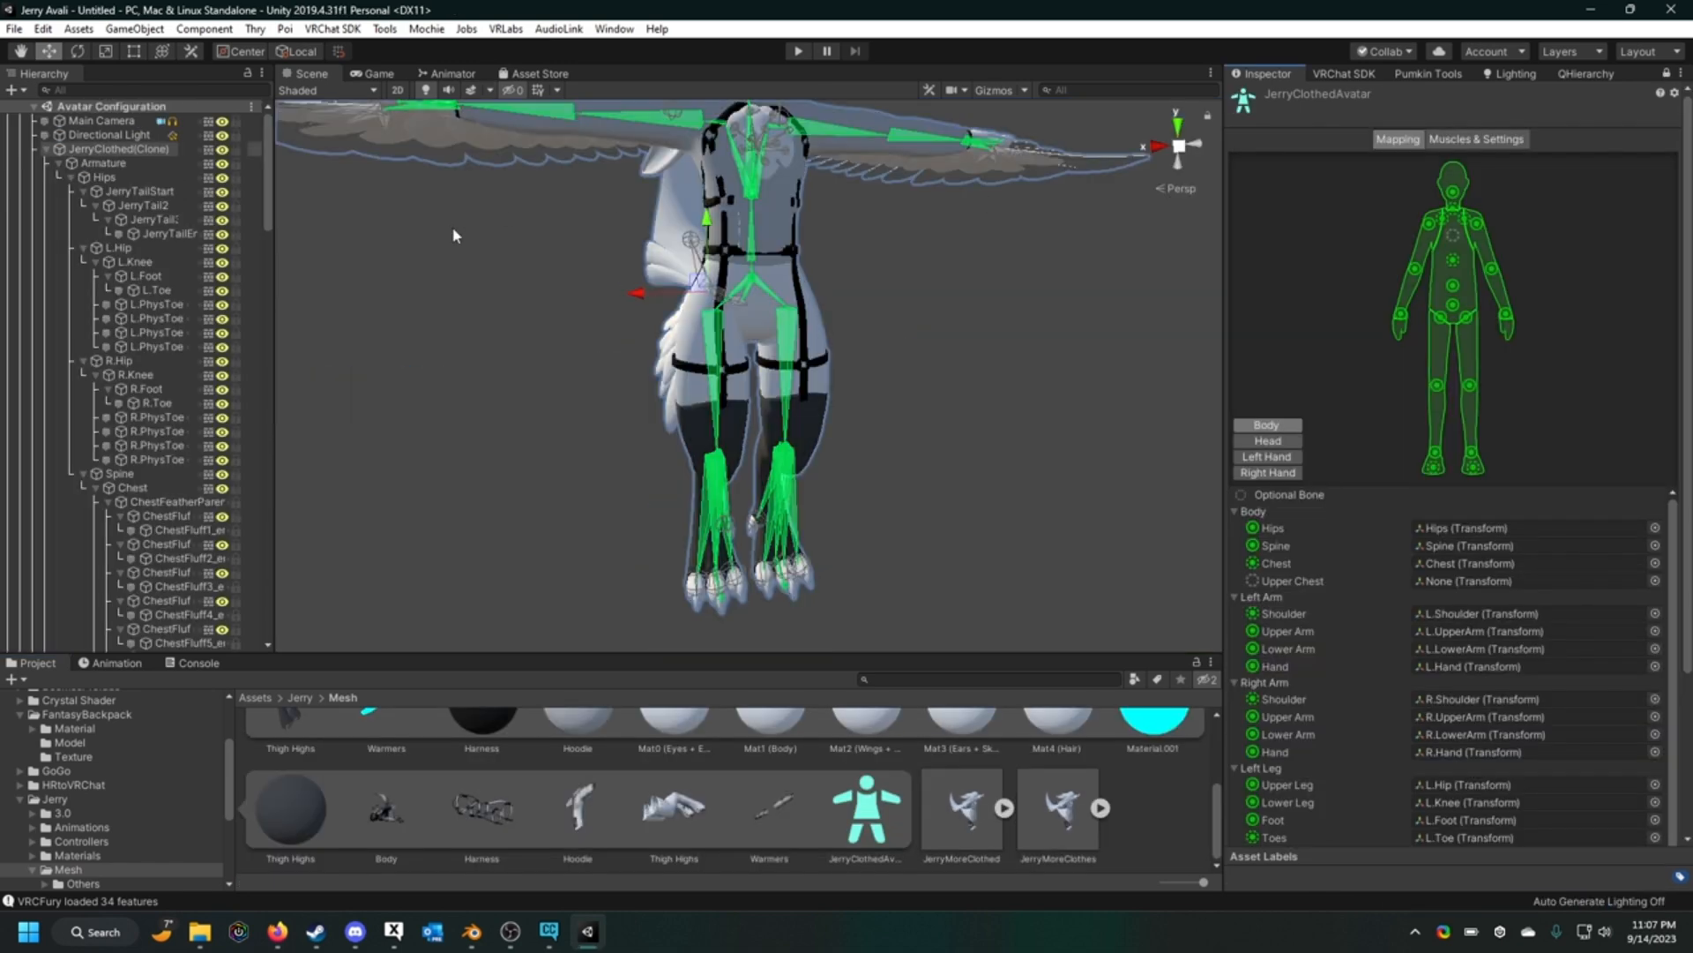
Step: Inspect the body bone mapping by locating the Chest, Hips and Spine bones on the model
middle_drag(882, 247, 889, 331)
scroll(882, 348, up, 5)
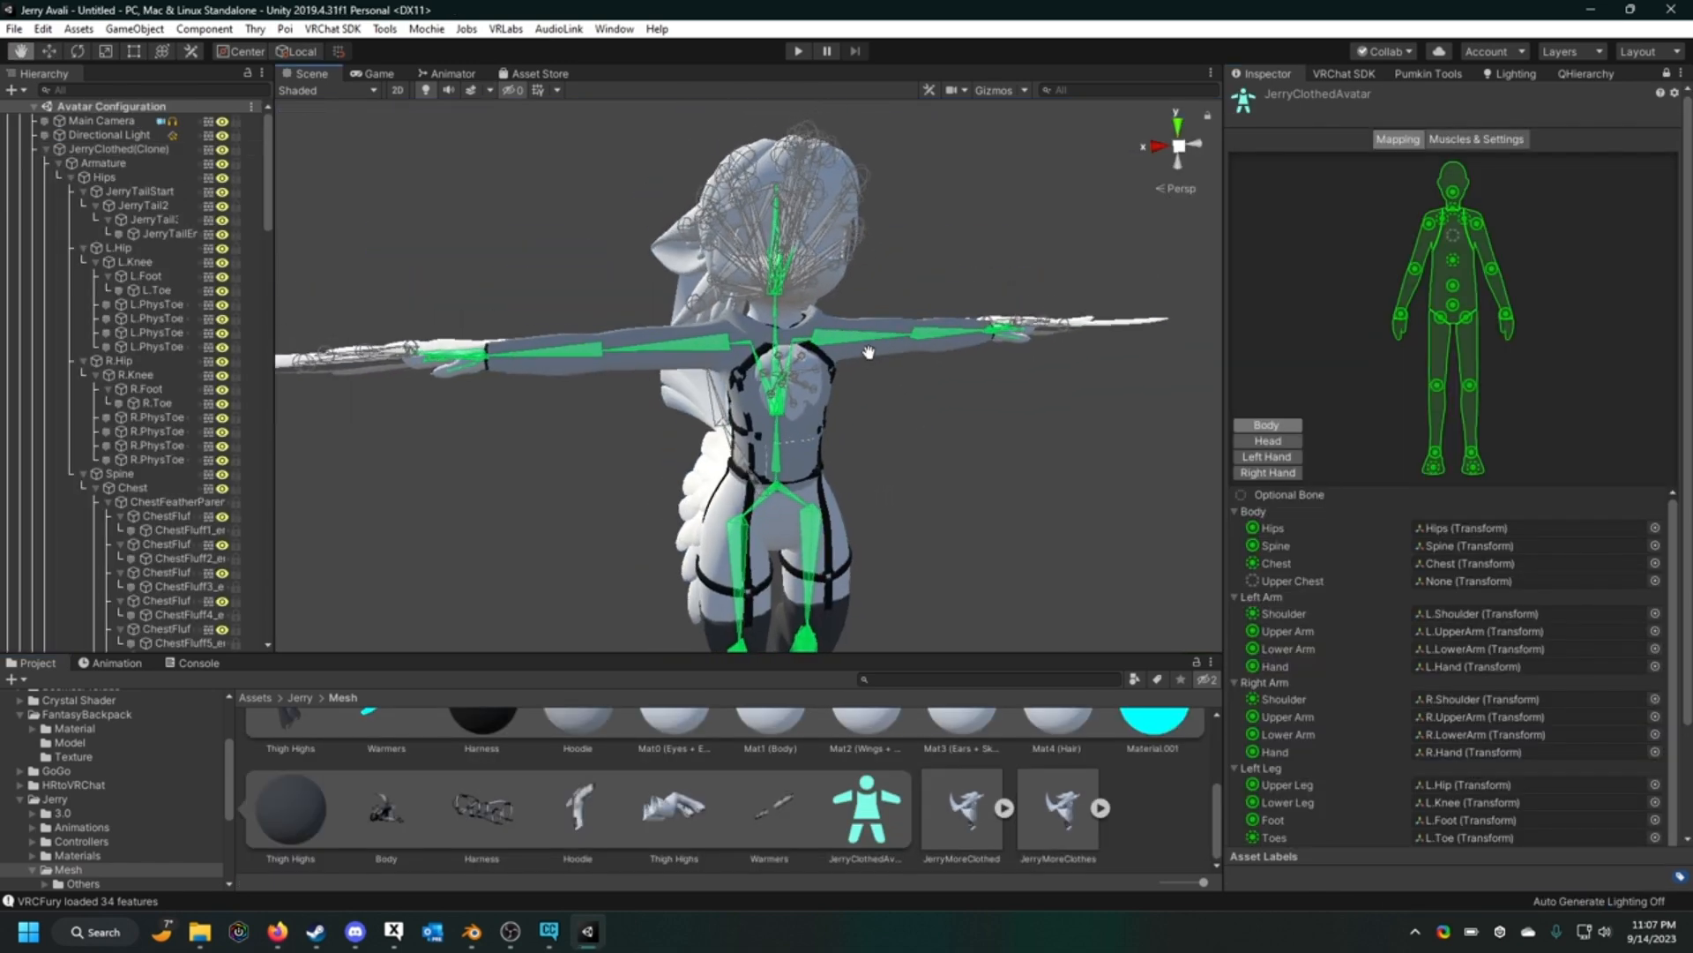
scroll(1306, 538, down, 1)
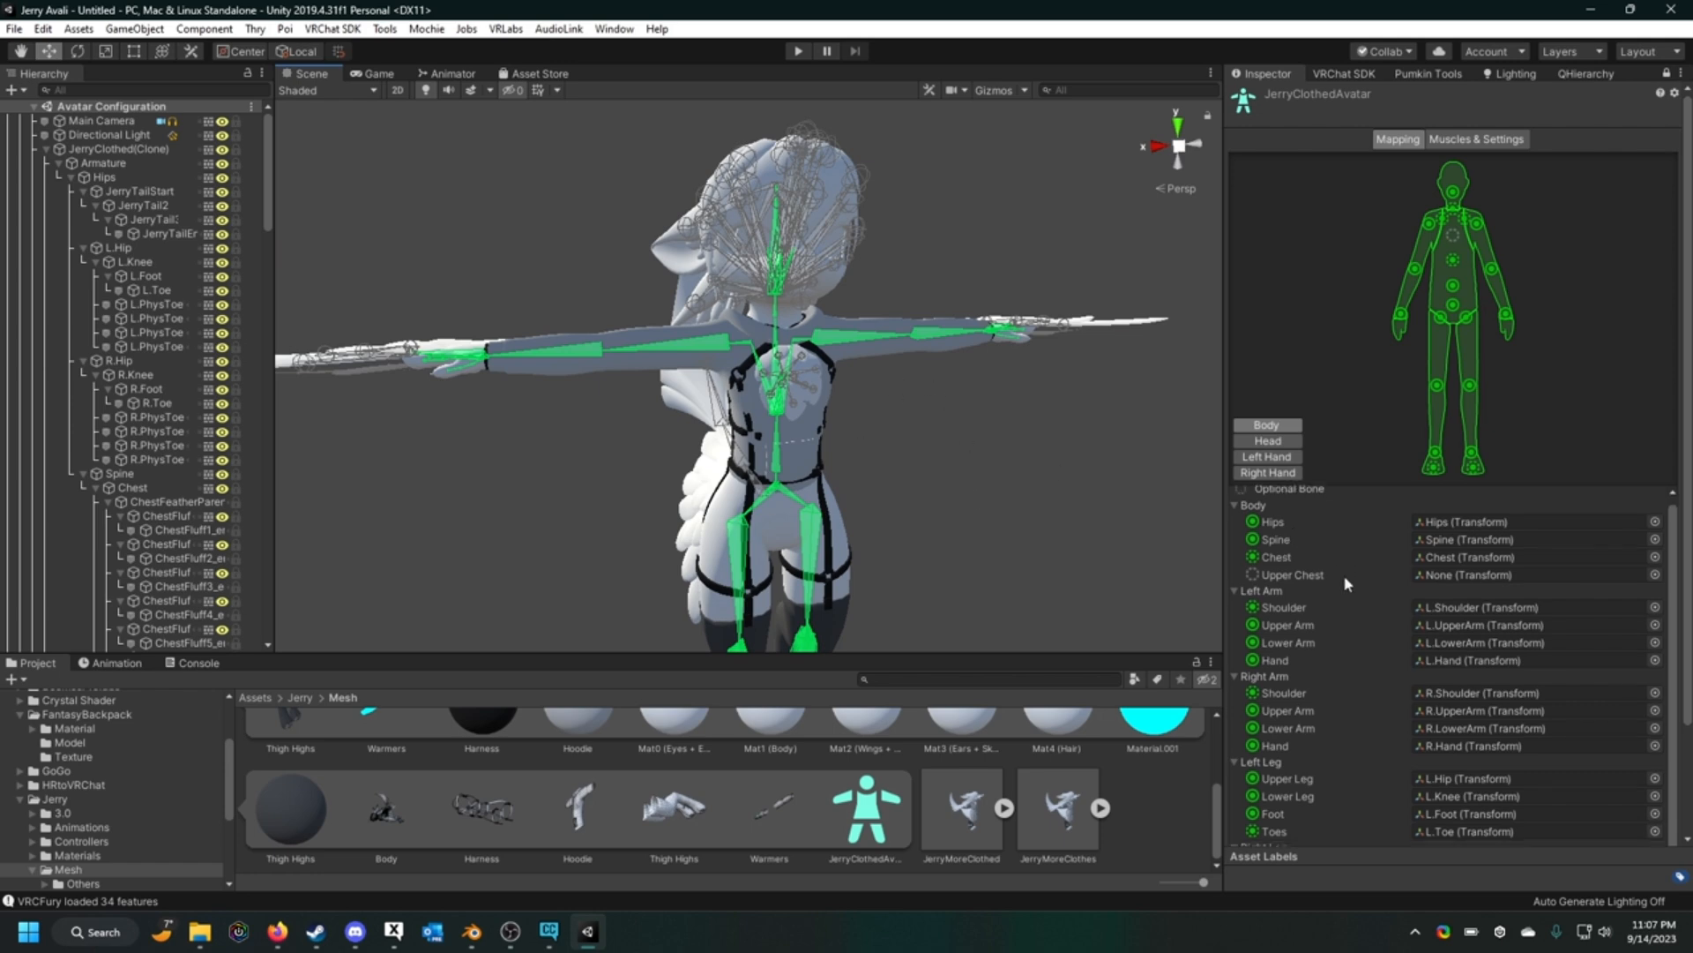
click(1480, 557)
scroll(903, 425, up, 8)
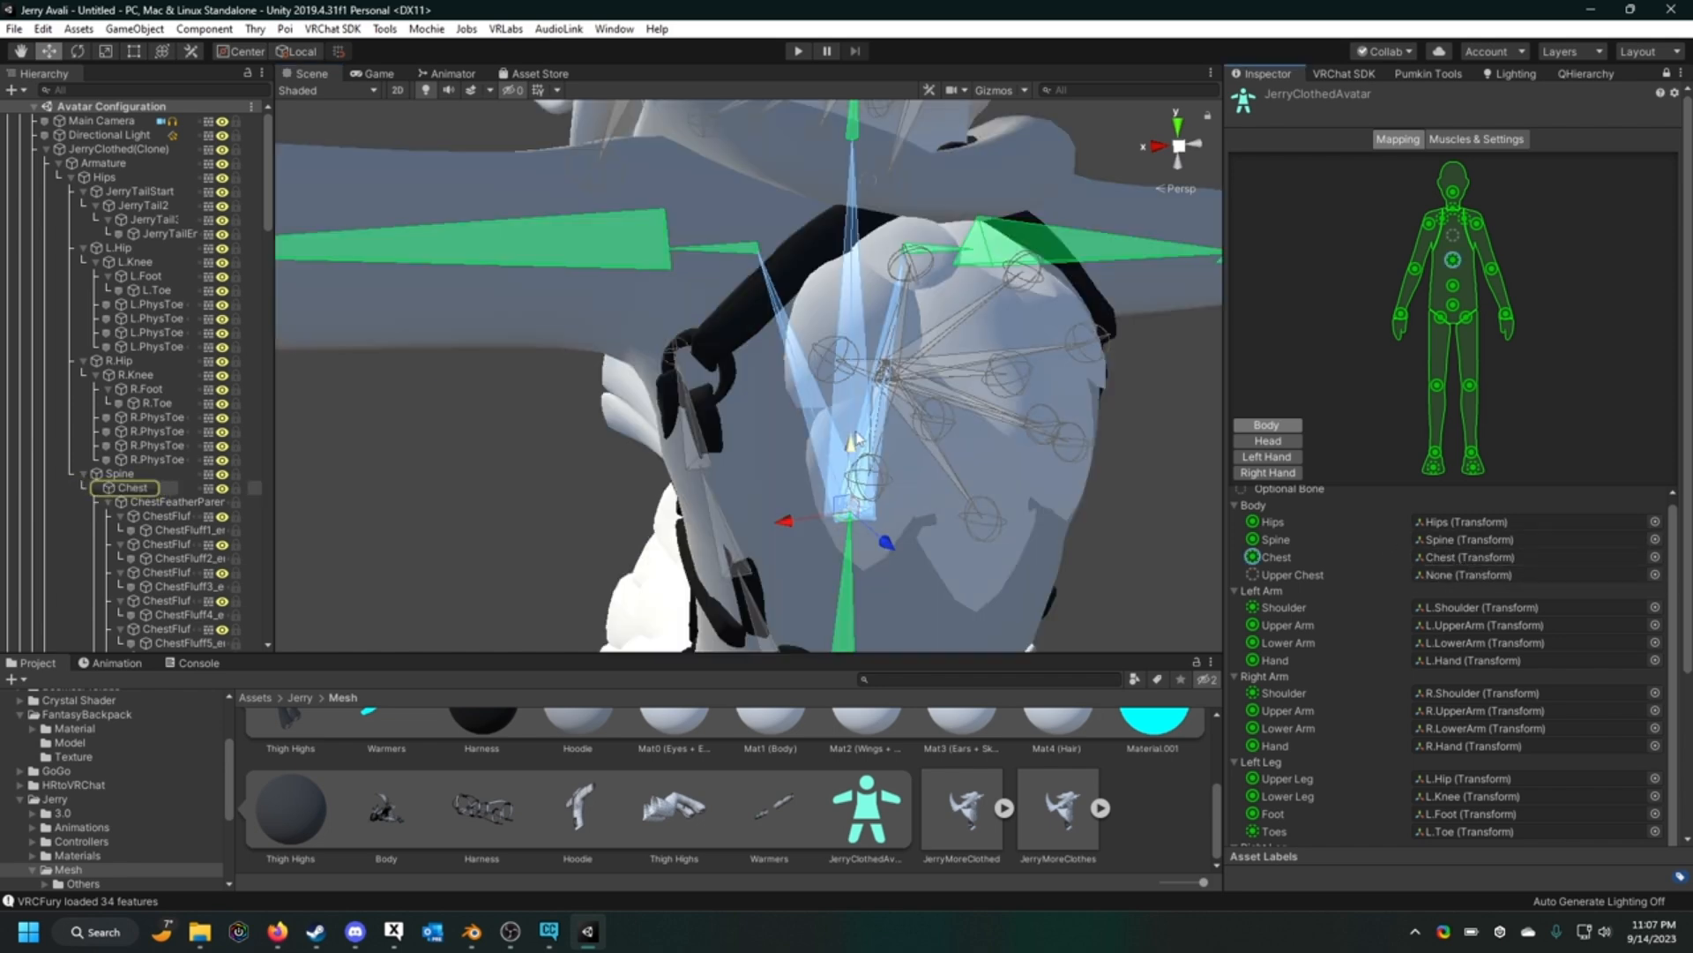
middle_drag(1028, 462, 997, 374)
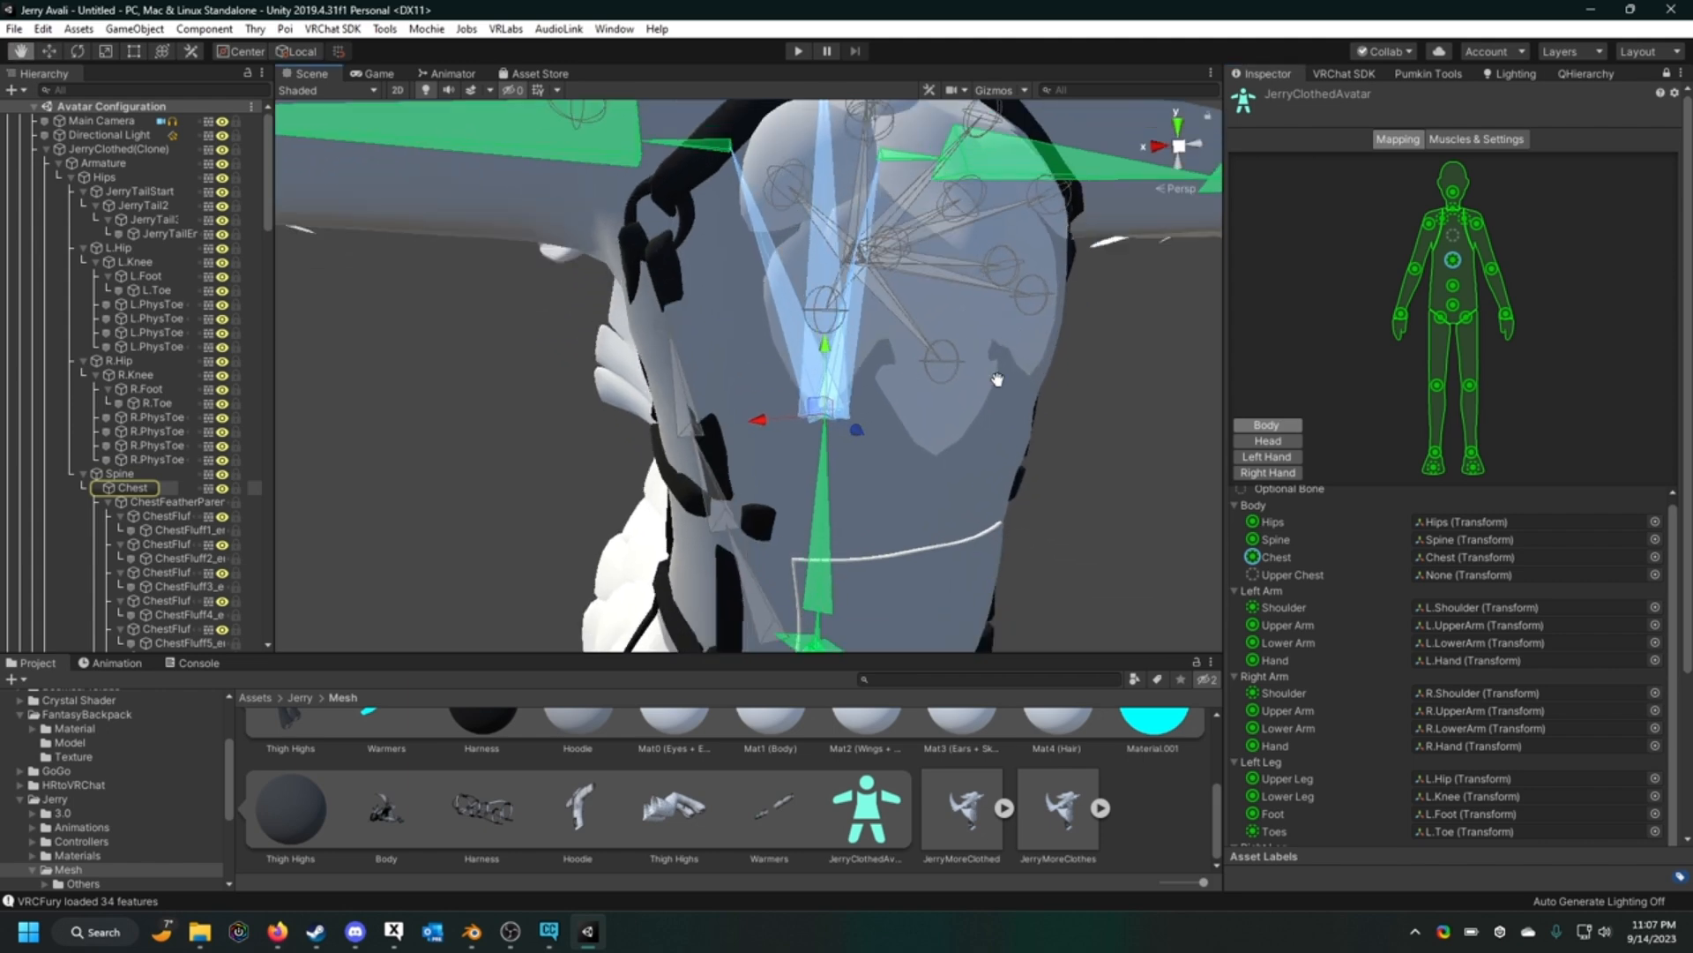
click(815, 532)
click(838, 529)
click(1433, 525)
middle_drag(901, 630, 908, 551)
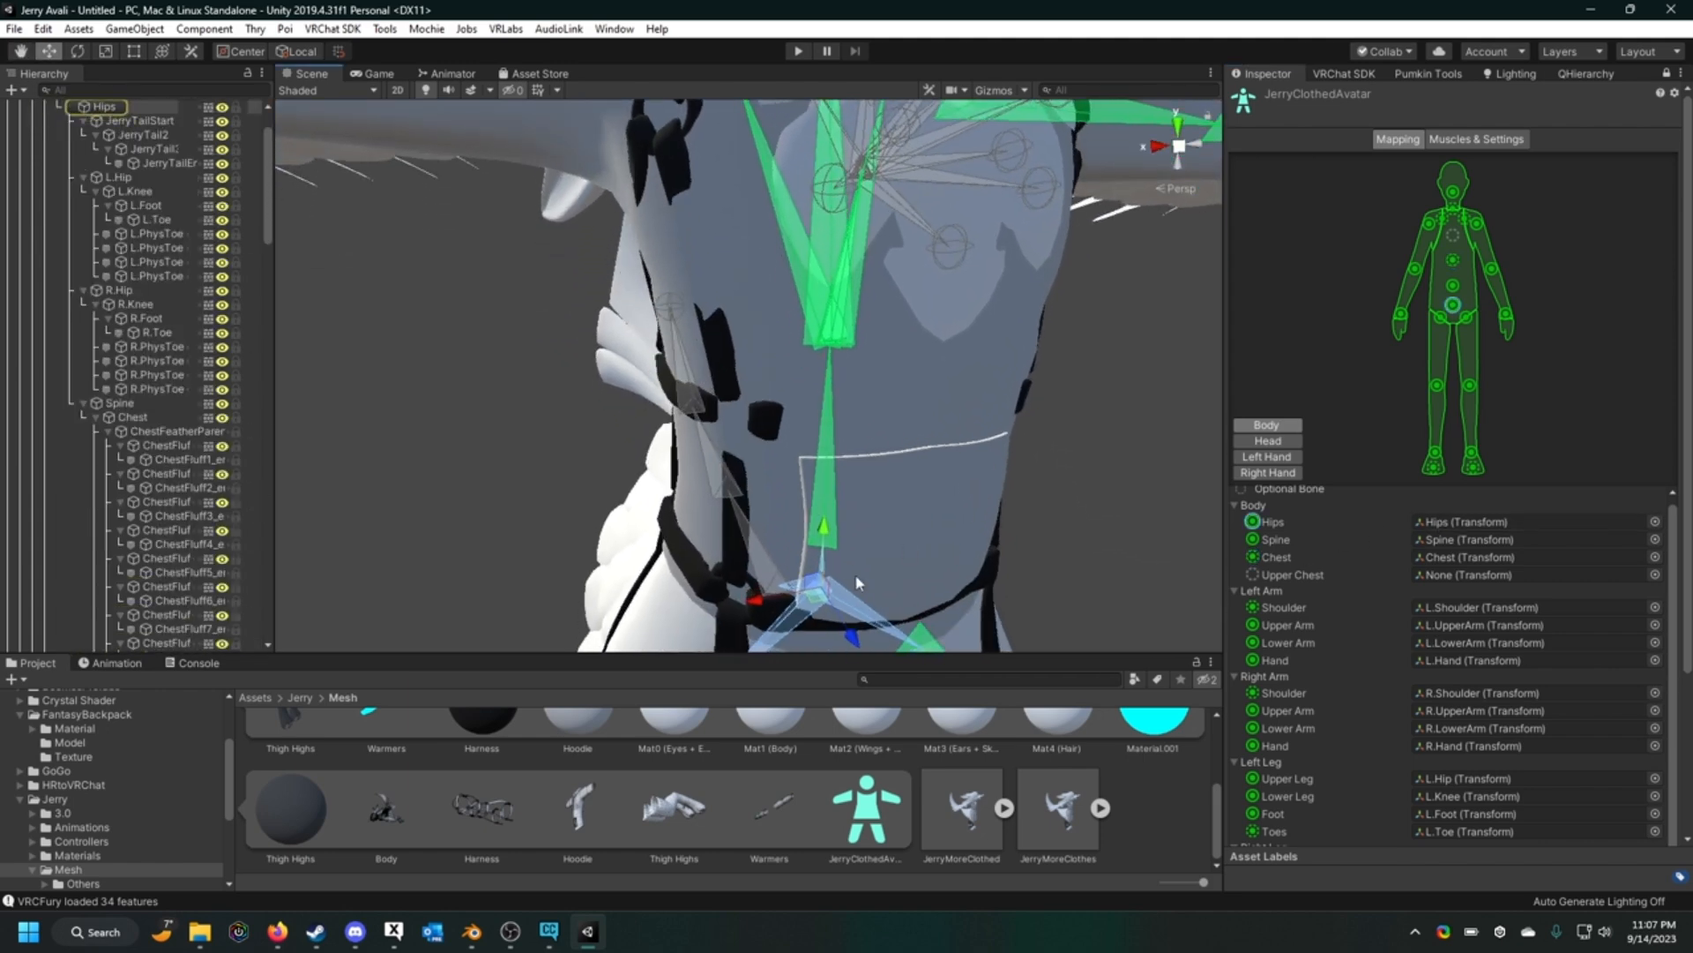
click(1415, 539)
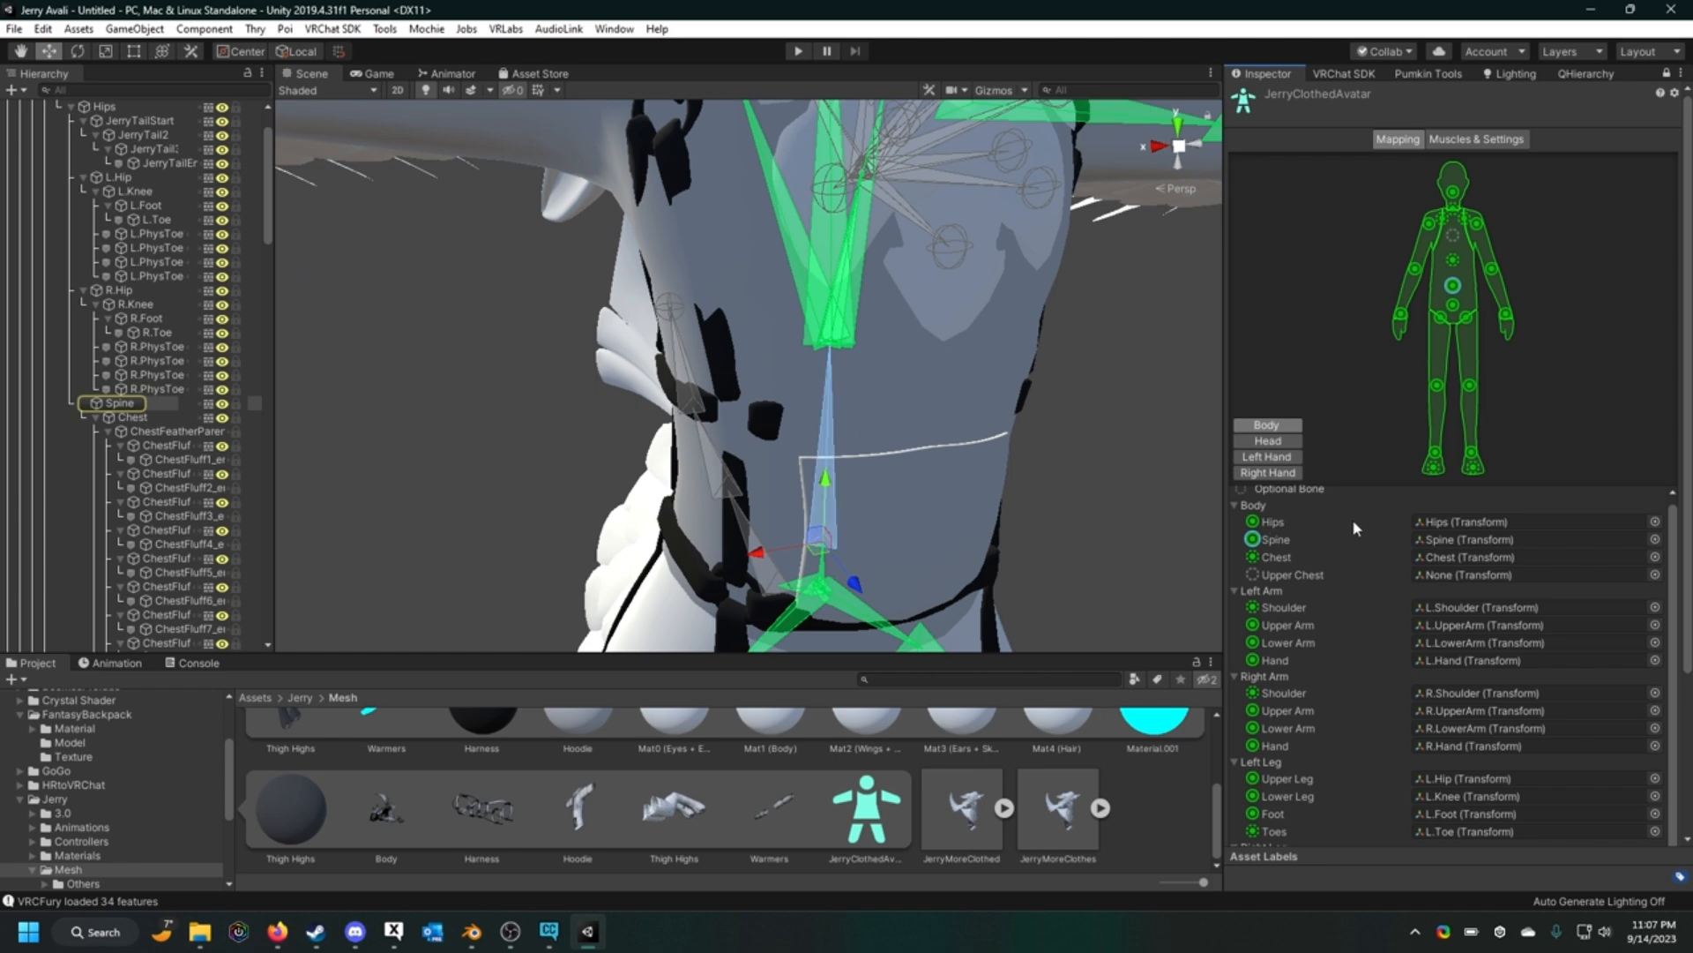
click(1446, 557)
middle_drag(1039, 390, 1097, 452)
scroll(1097, 451, down, 5)
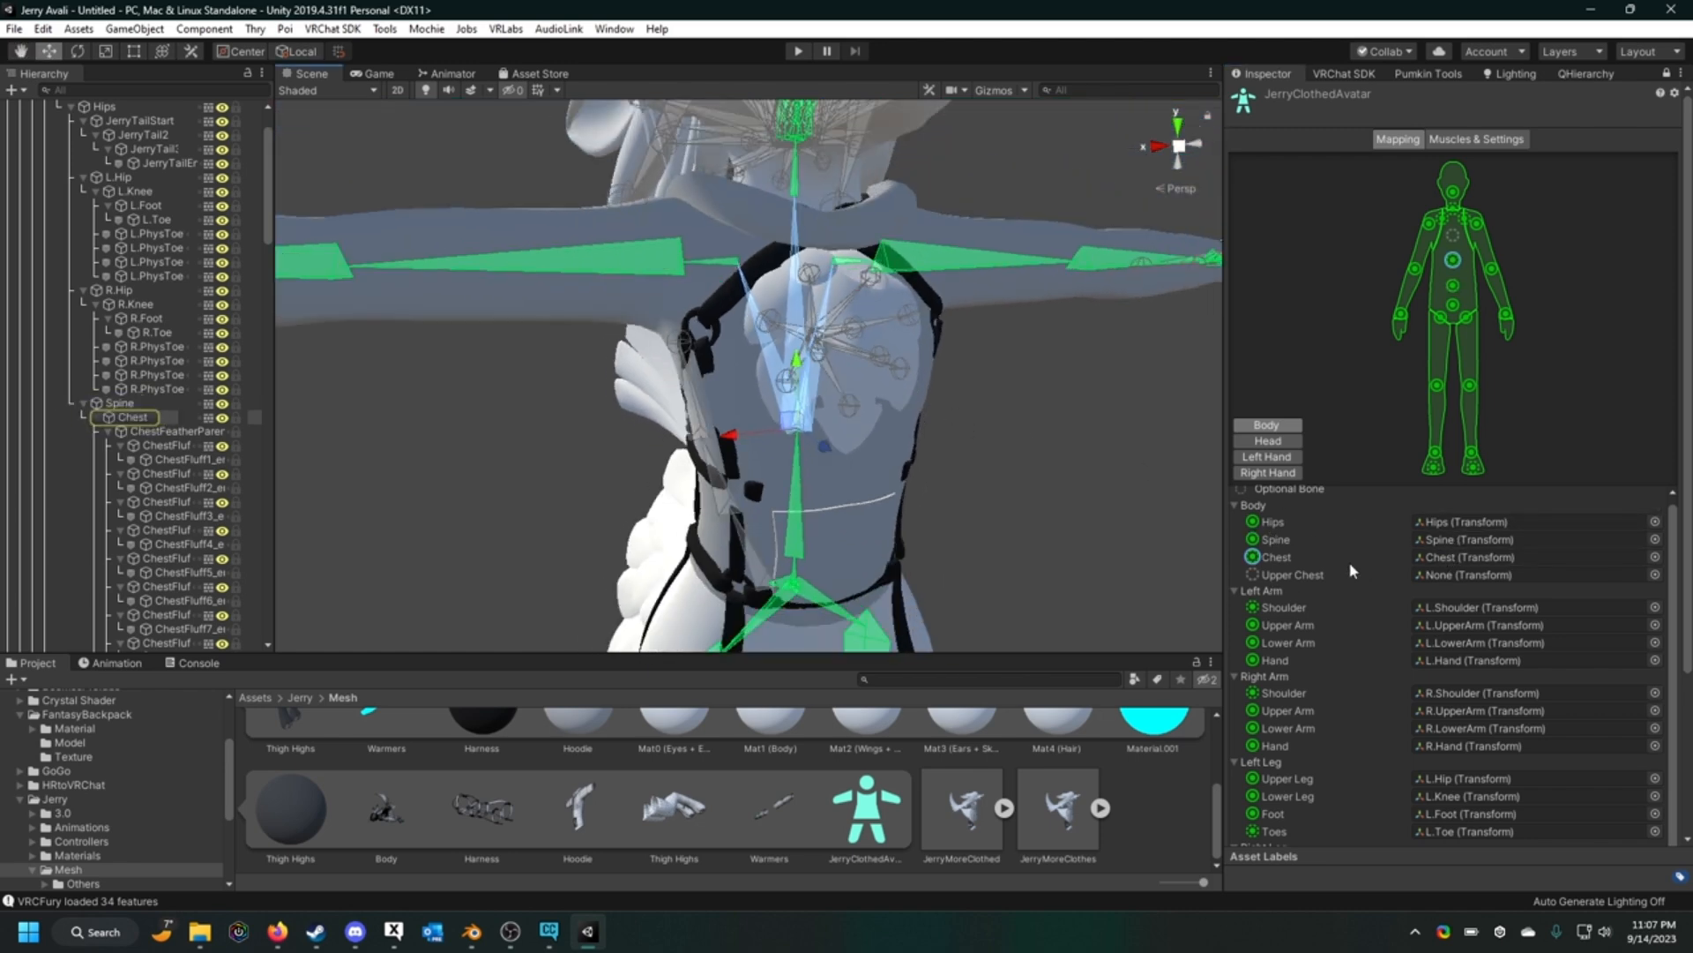
middle_drag(957, 380, 964, 472)
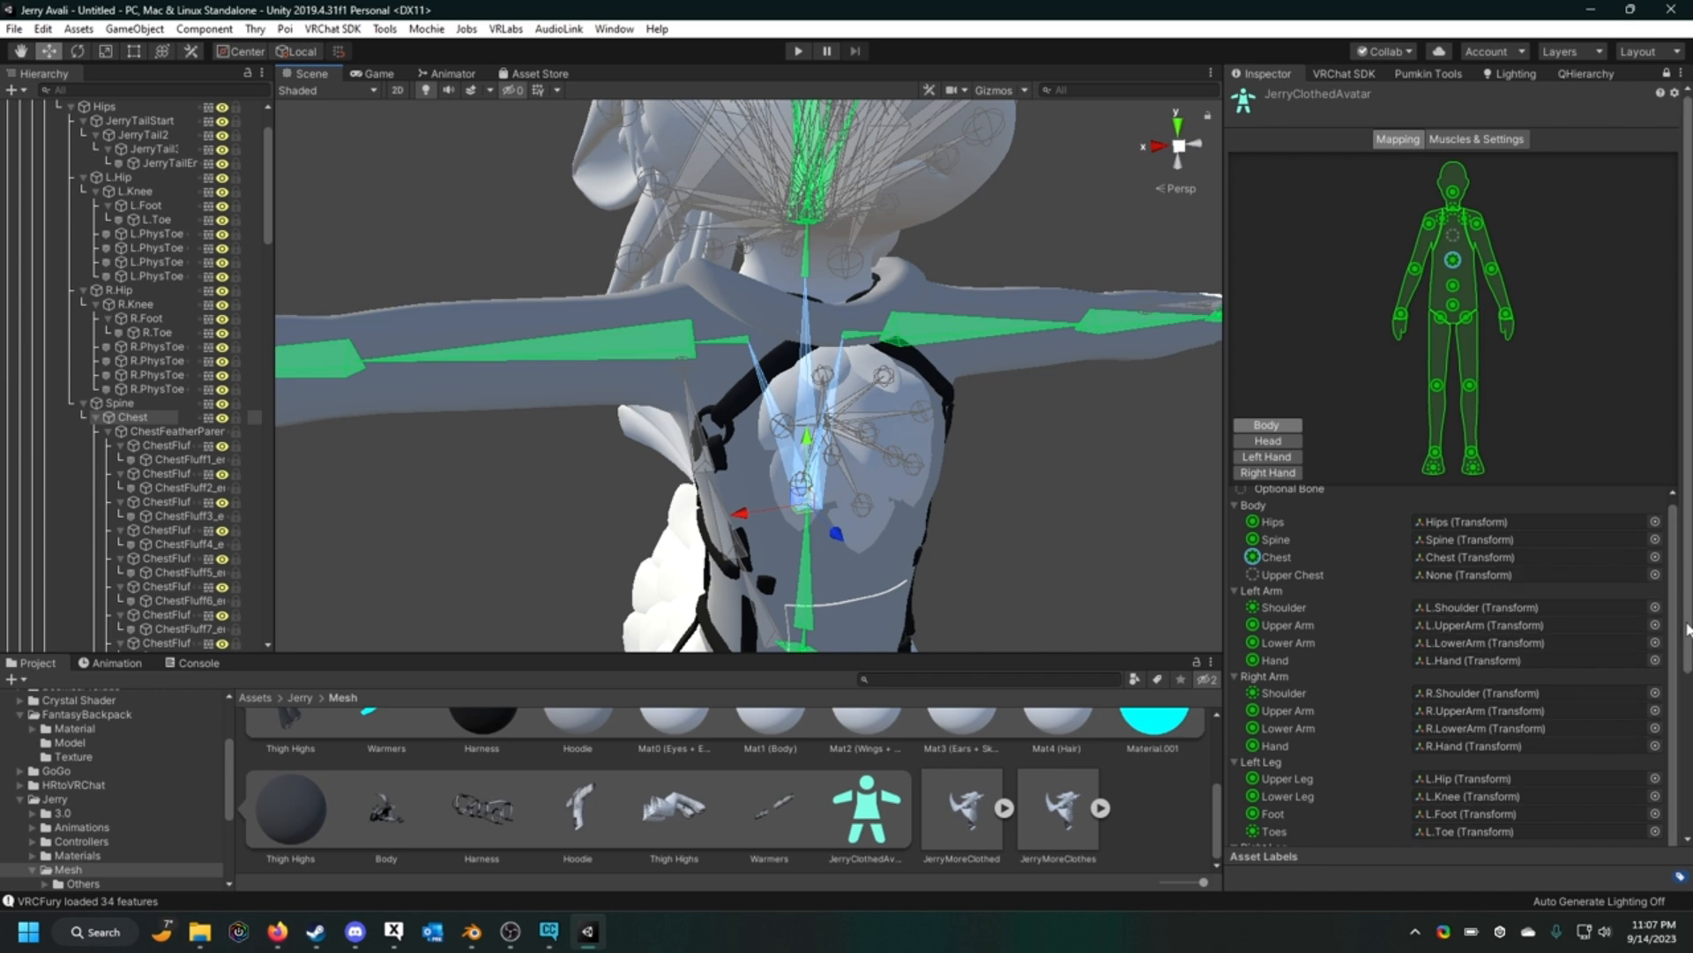
Step: Review the remaining body mapping and the head mapping, checking that the Jaw bone is set to None
scroll(1618, 716, down, 4)
scroll(1642, 660, up, 1)
scroll(1642, 660, down, 1)
scroll(1643, 641, up, 1)
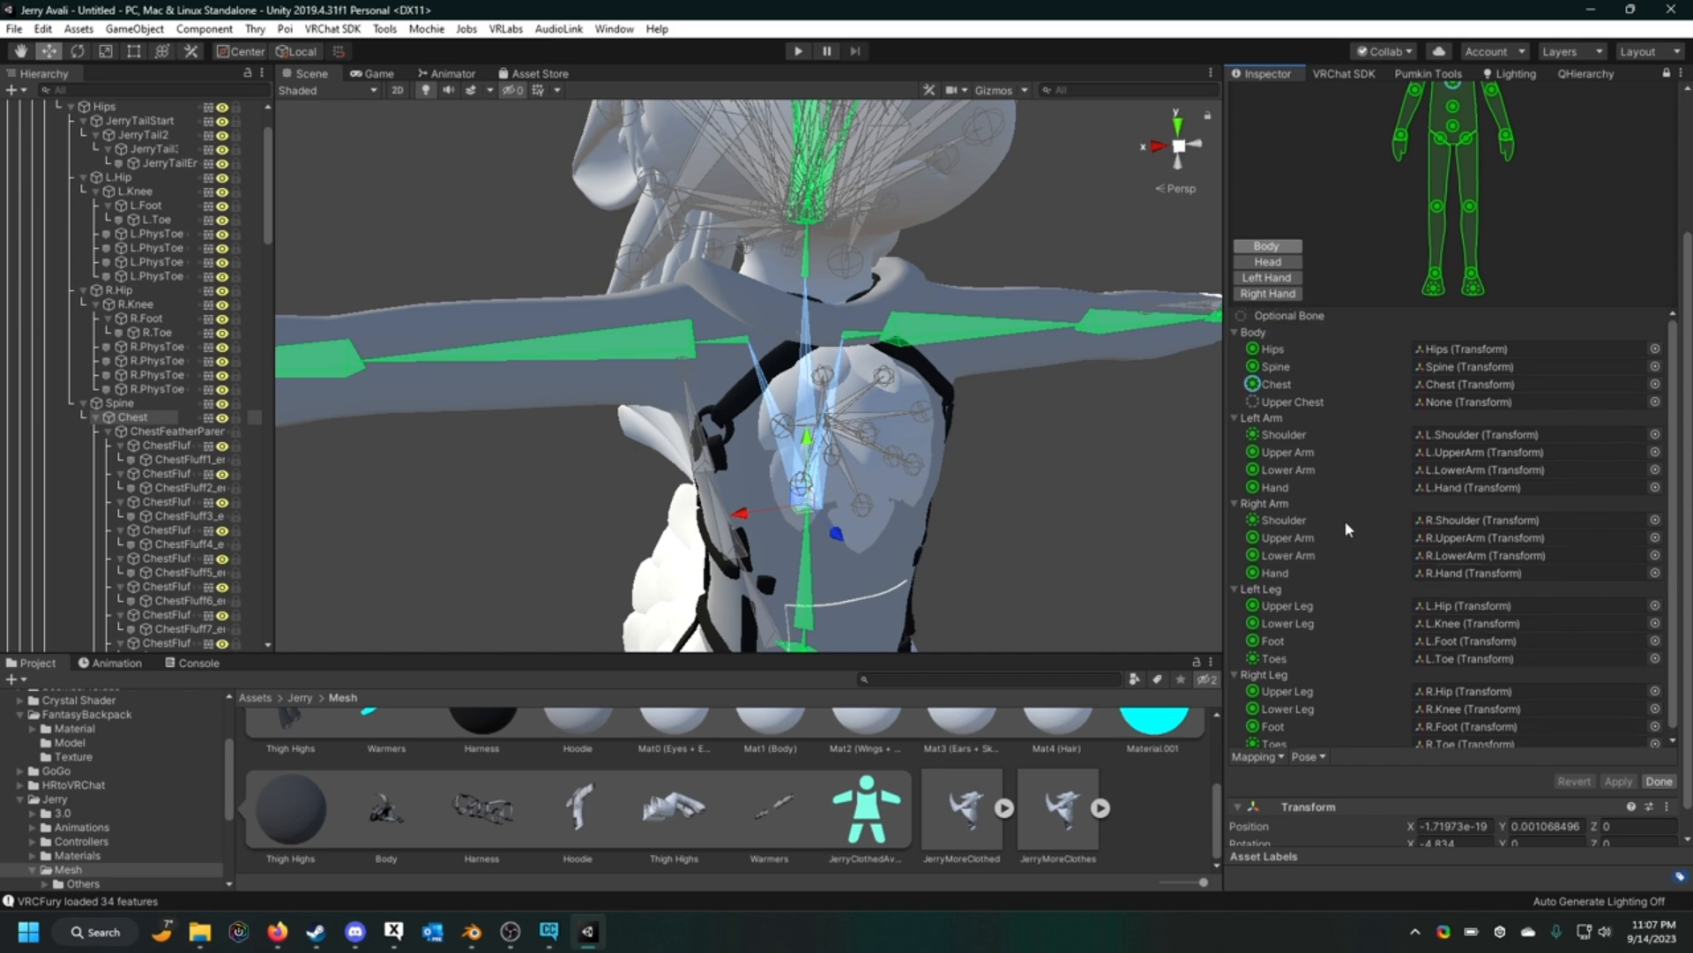
click(1274, 267)
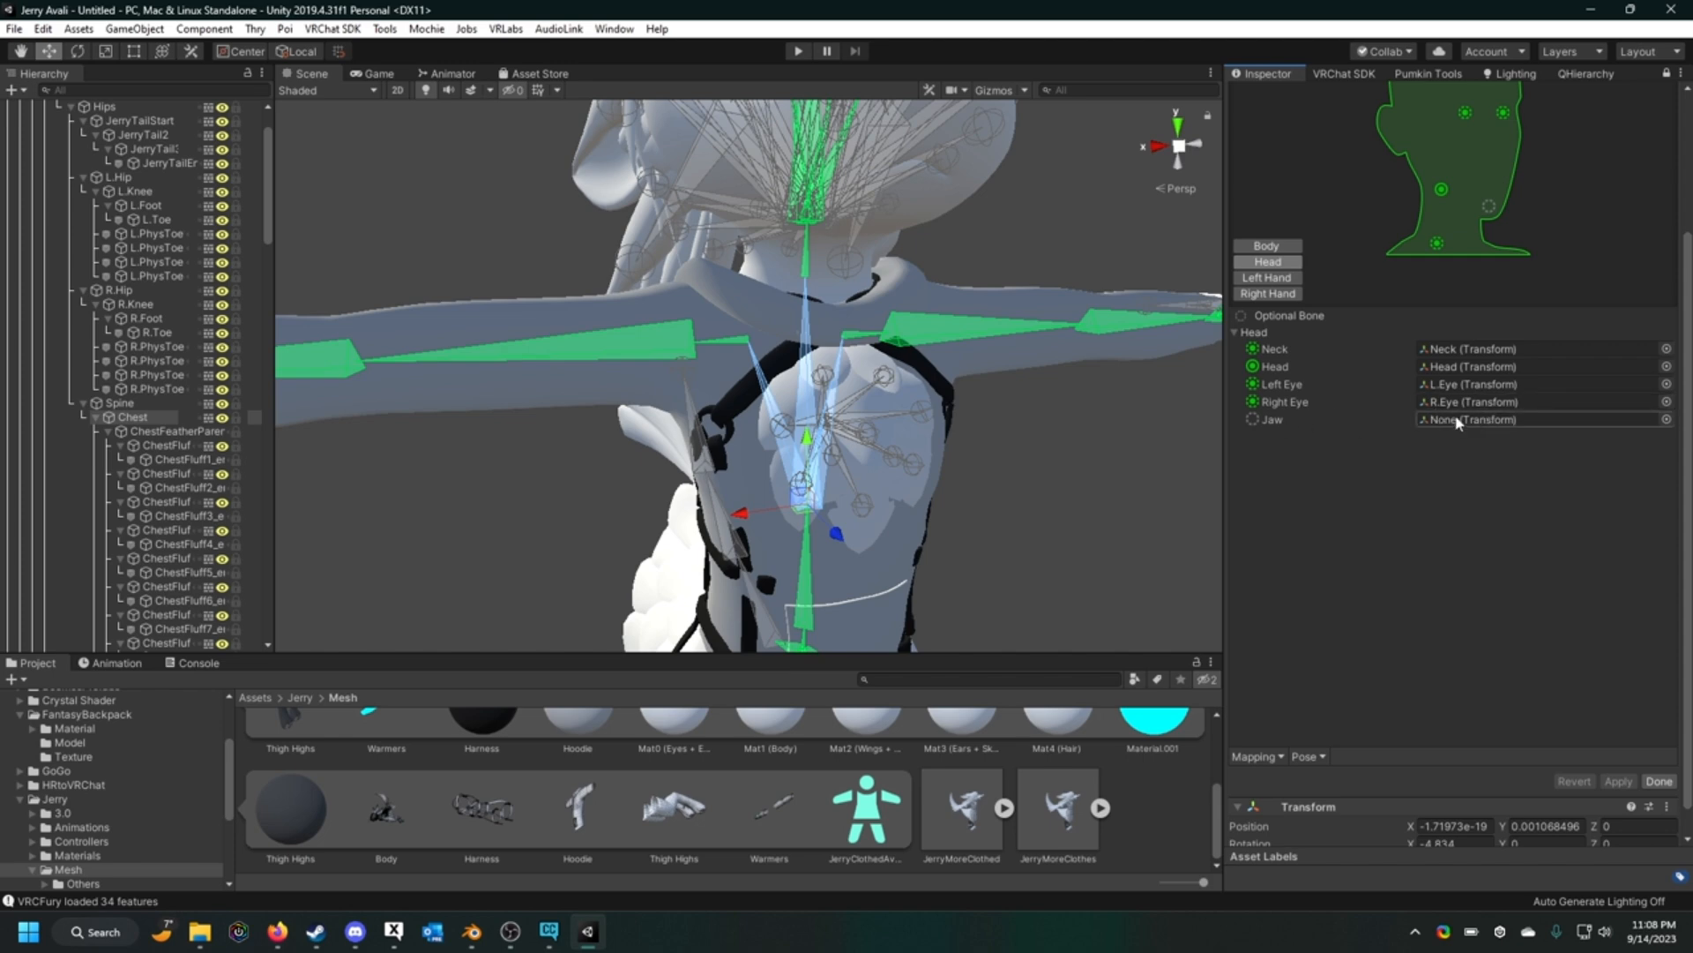
click(1666, 420)
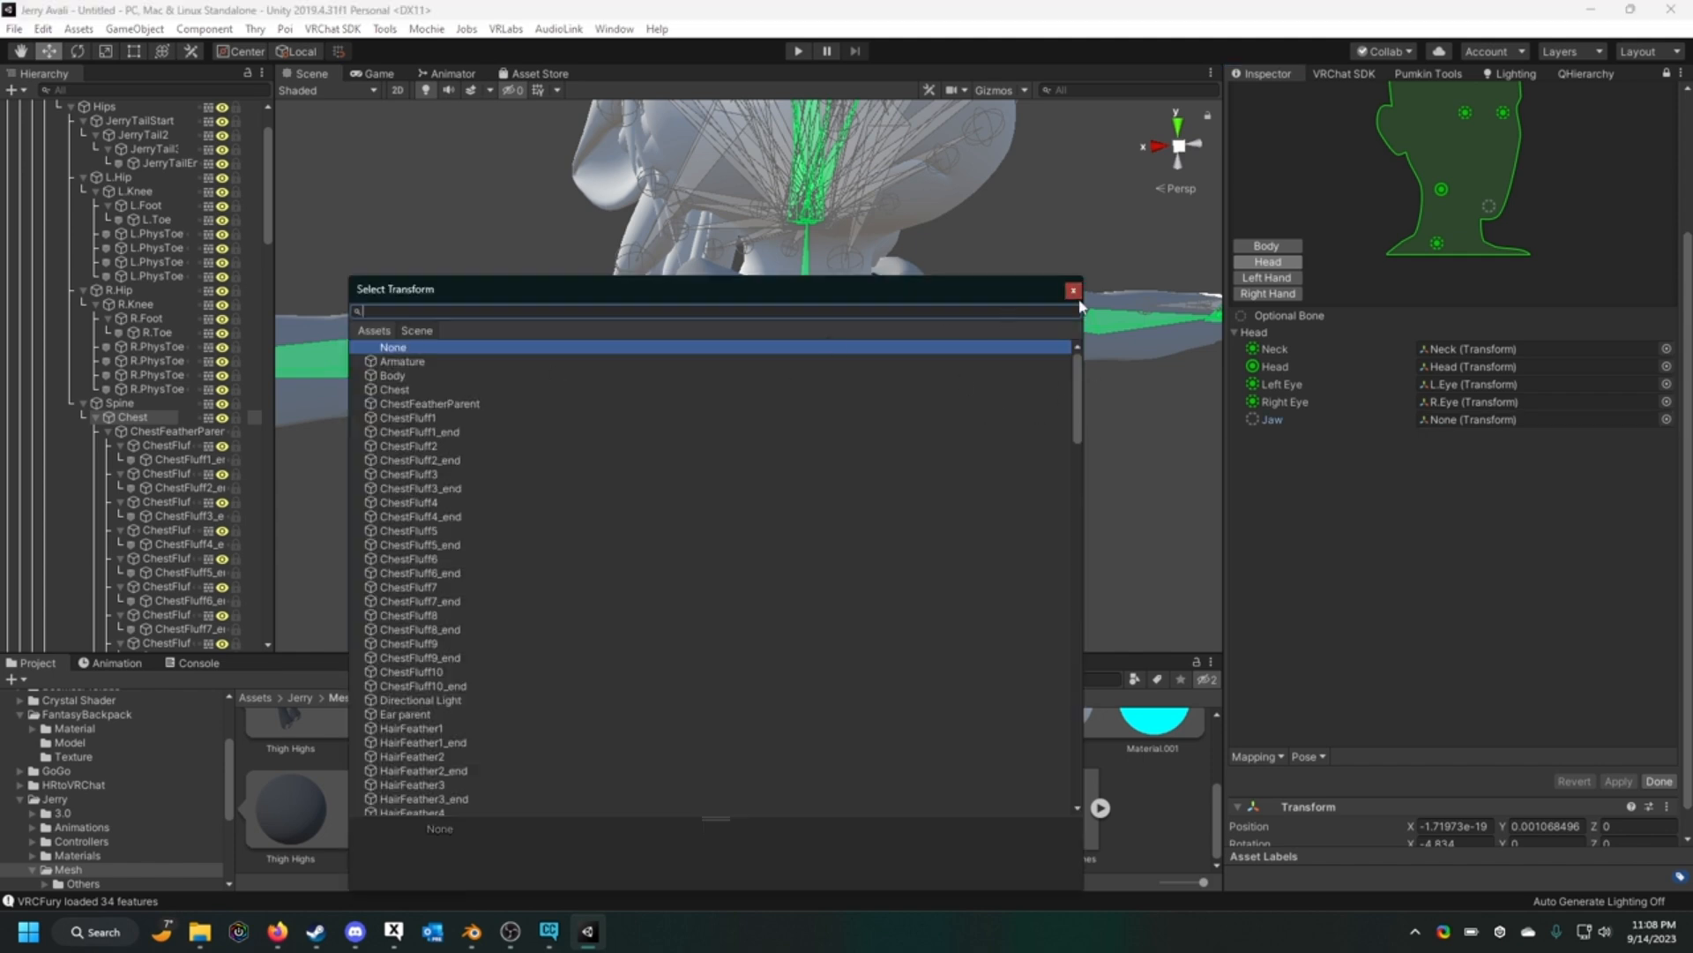
click(1073, 291)
Step: Review the left hand's finger bone mapping against the model and leave the avatar configuration
click(1266, 277)
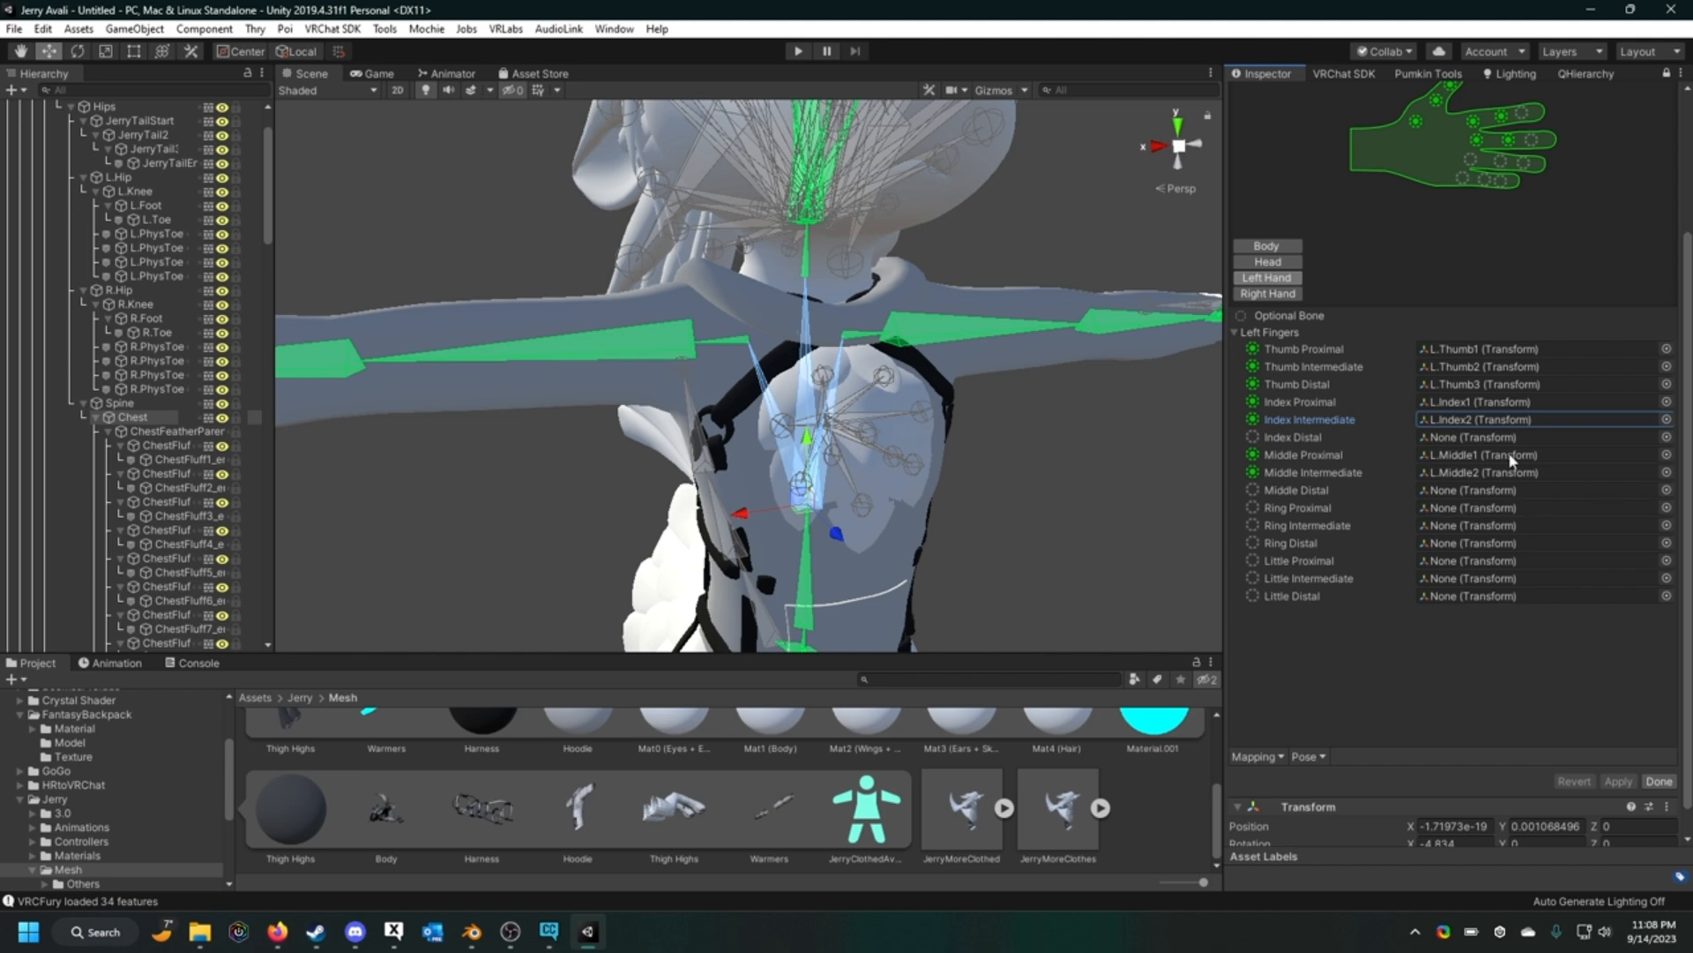
scroll(879, 347, down, 5)
middle_drag(878, 347, 976, 362)
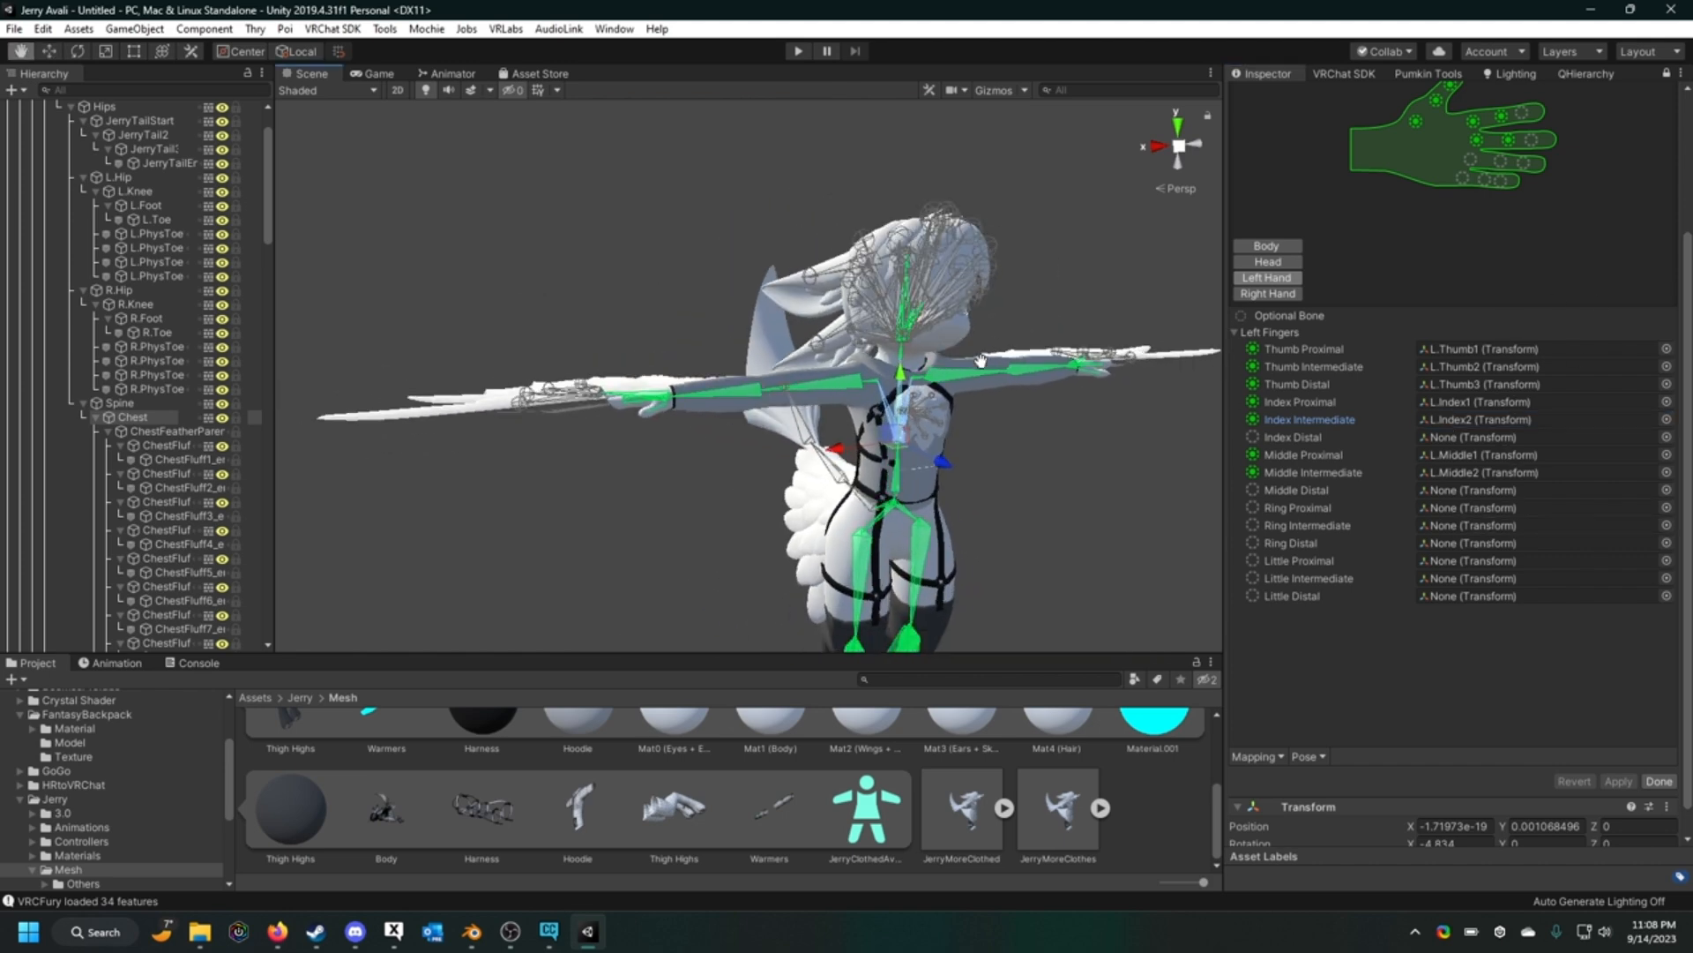
scroll(976, 362, up, 5)
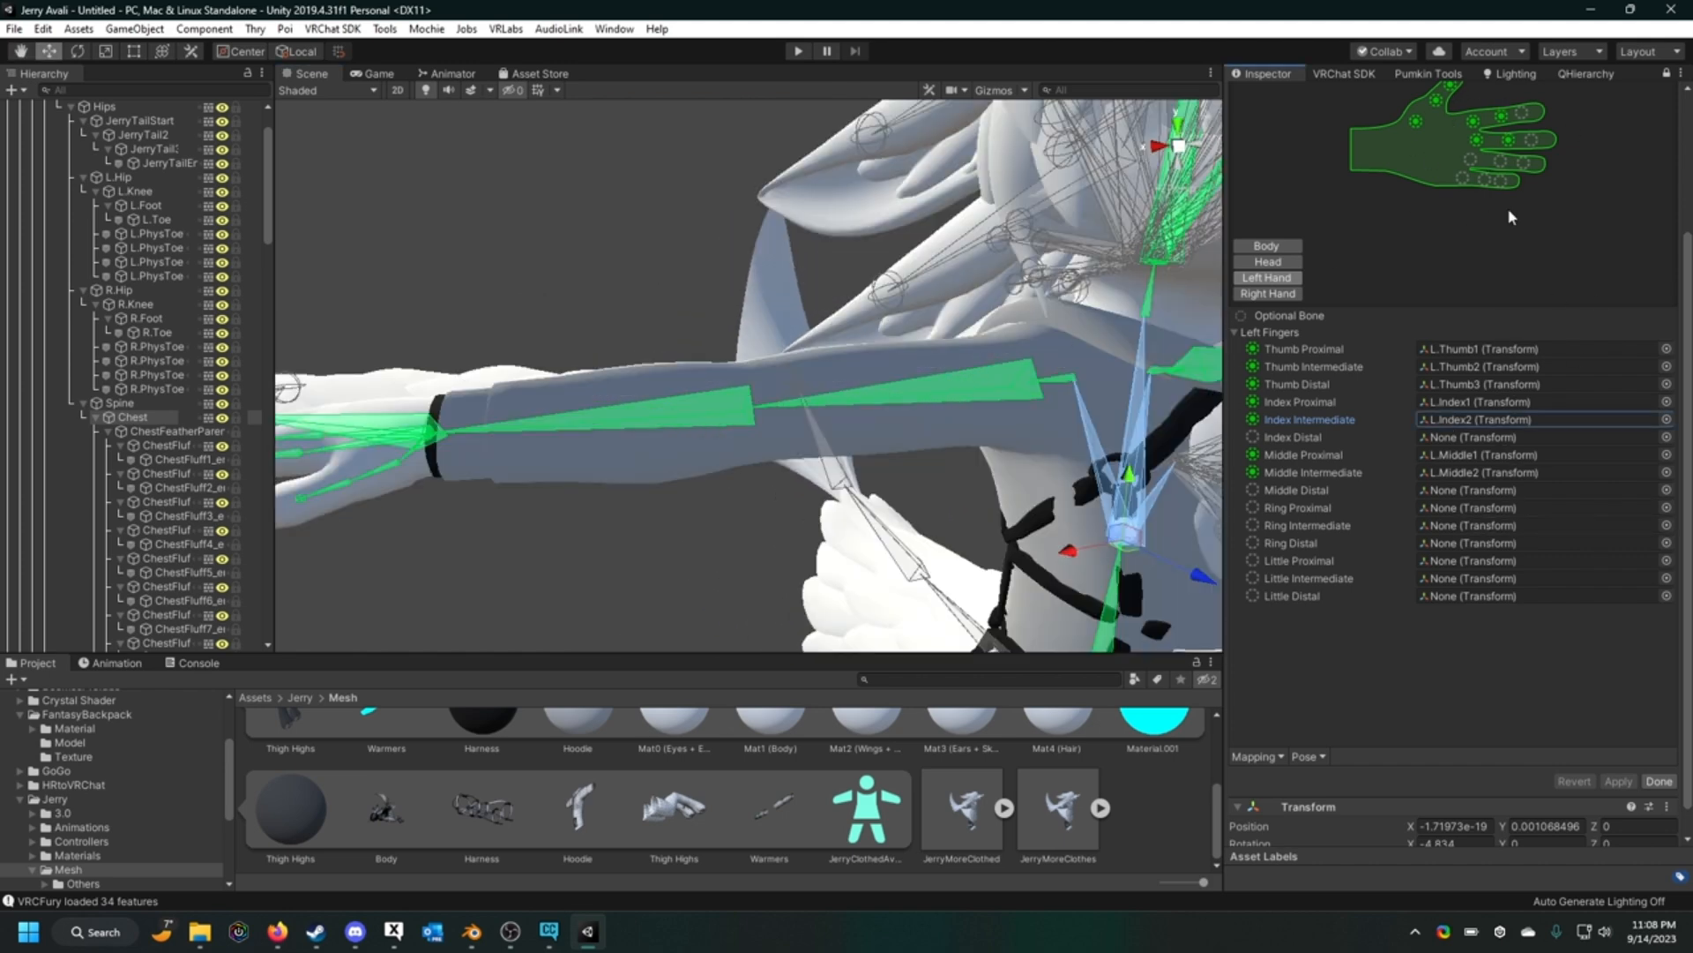
scroll(1487, 210, up, 3)
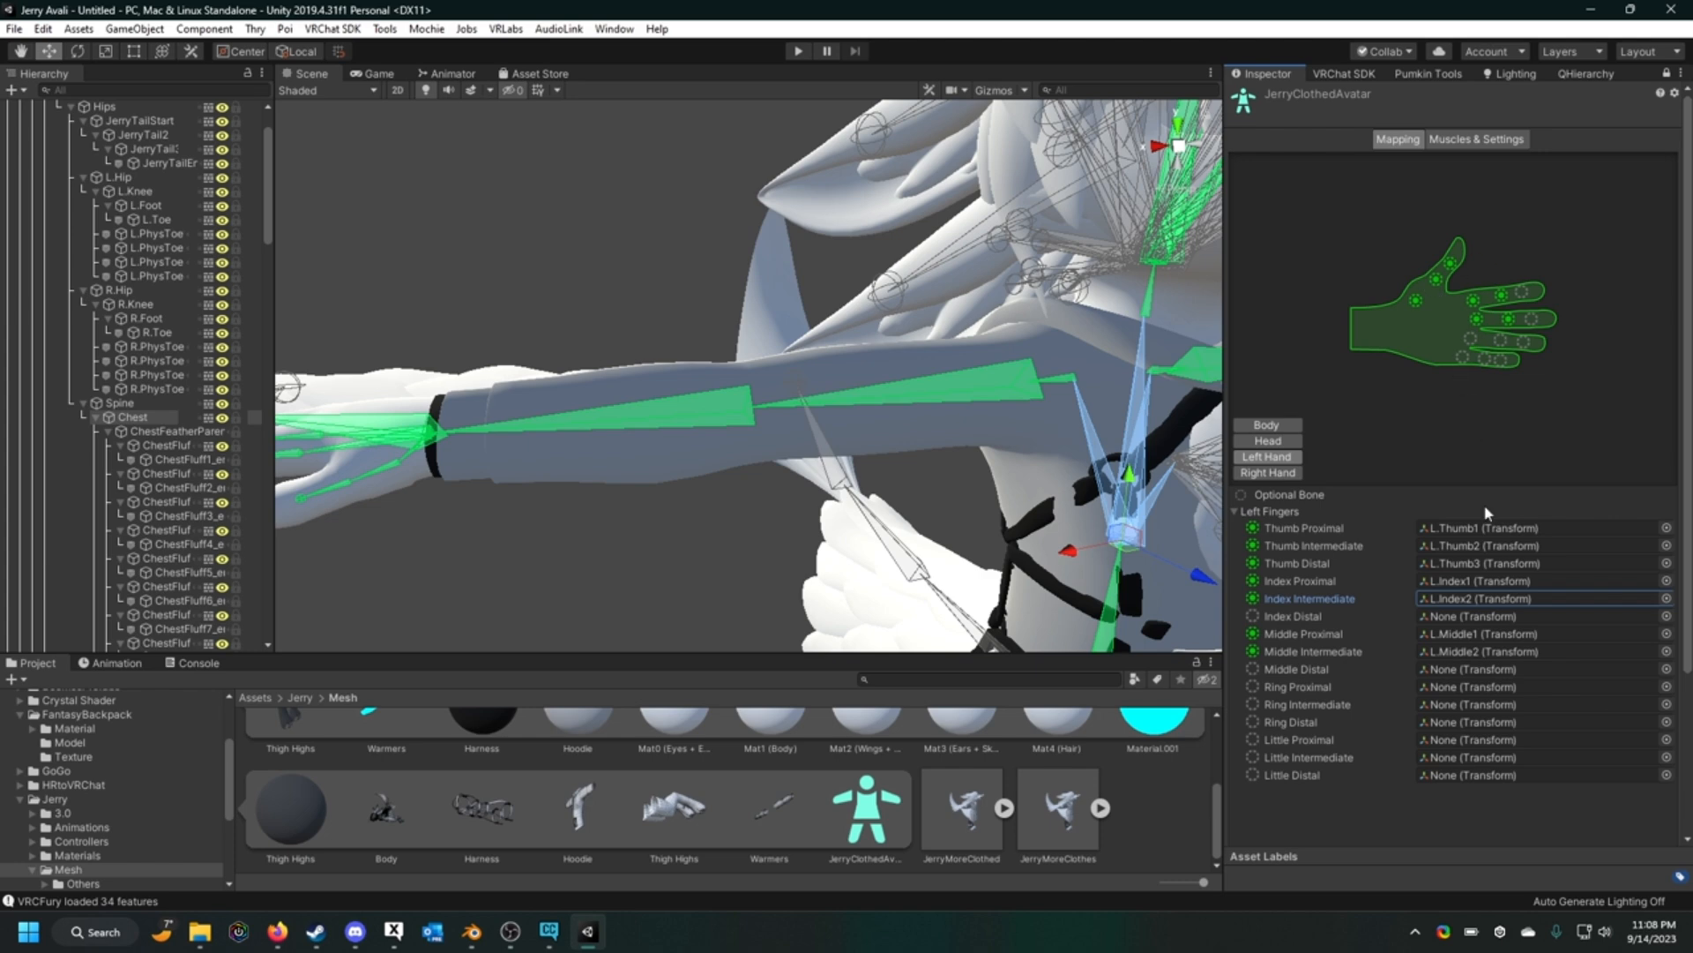
scroll(1484, 448, down, 3)
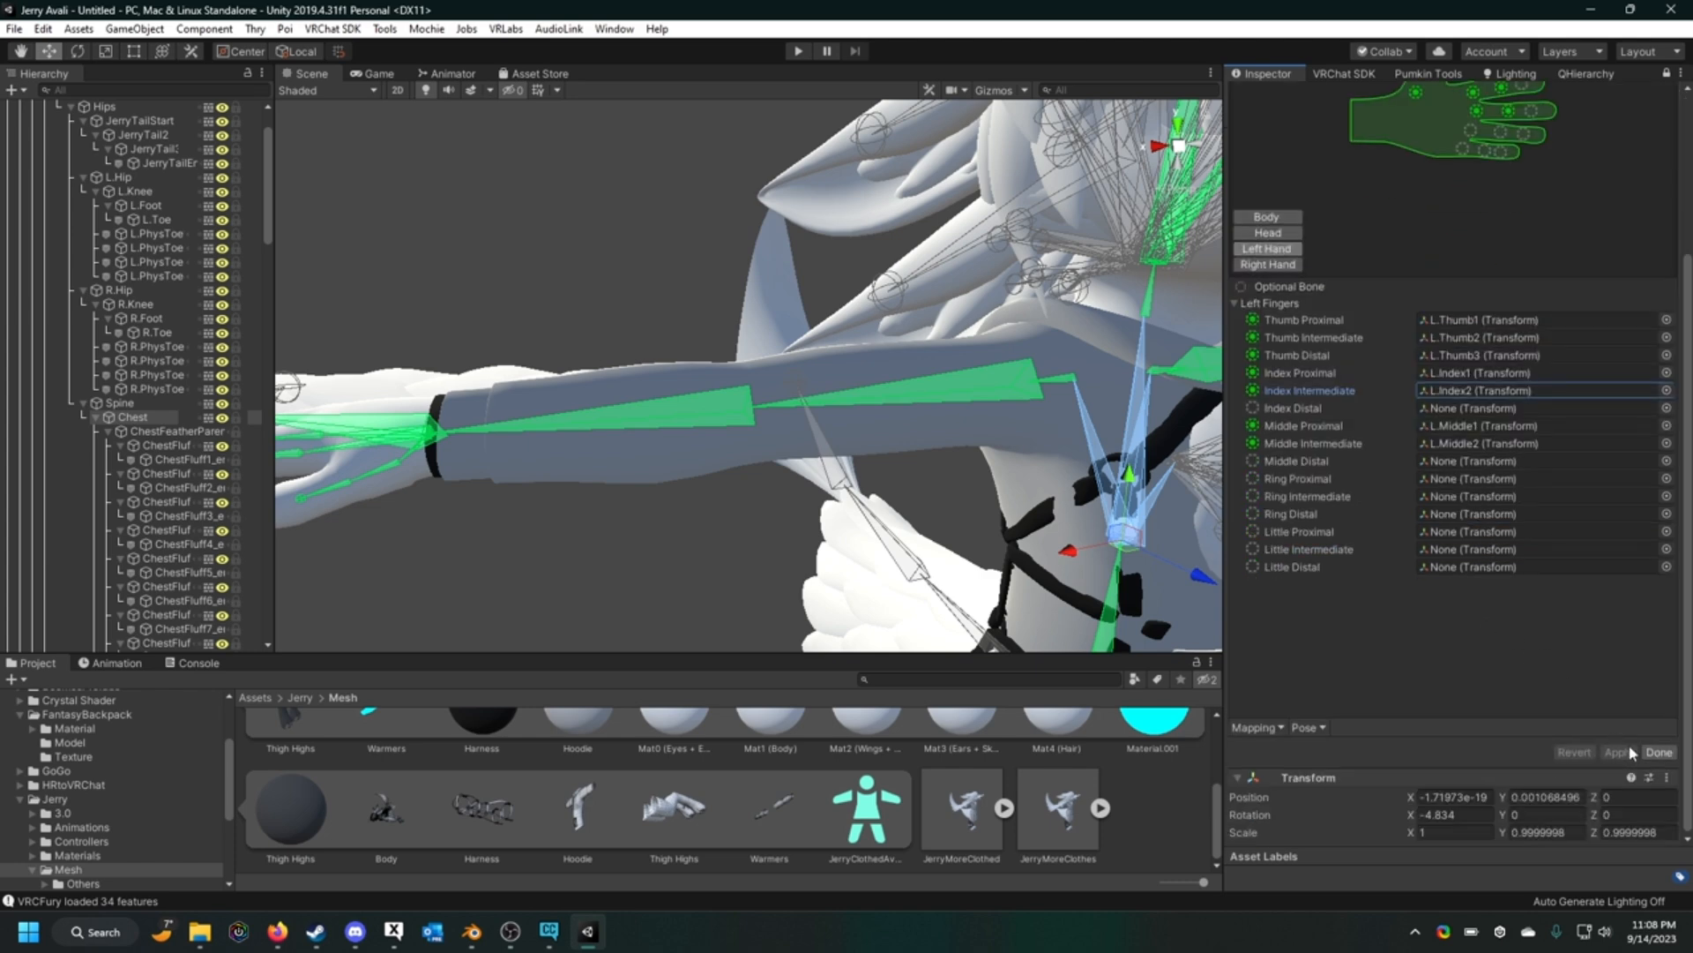
click(1659, 751)
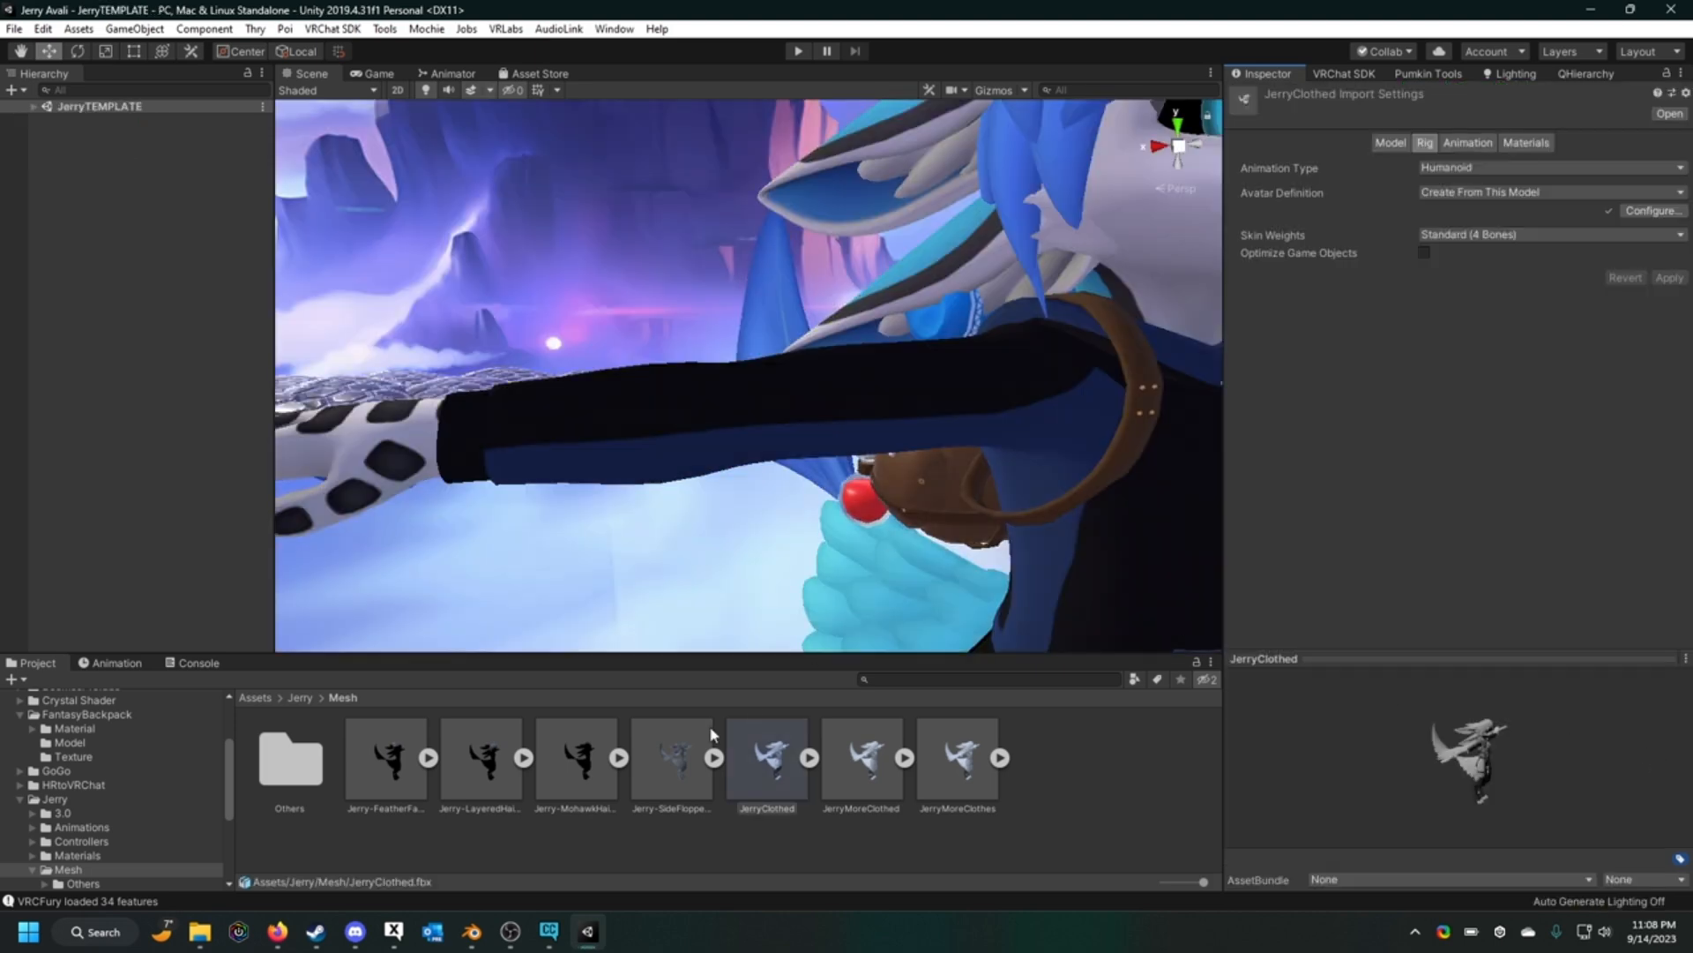
Step: Add the JerryClothed model to the scene, focus on it, and deactivate the JerryMoreClothed avatar
drag(757, 773, 88, 421)
drag(129, 280, 129, 281)
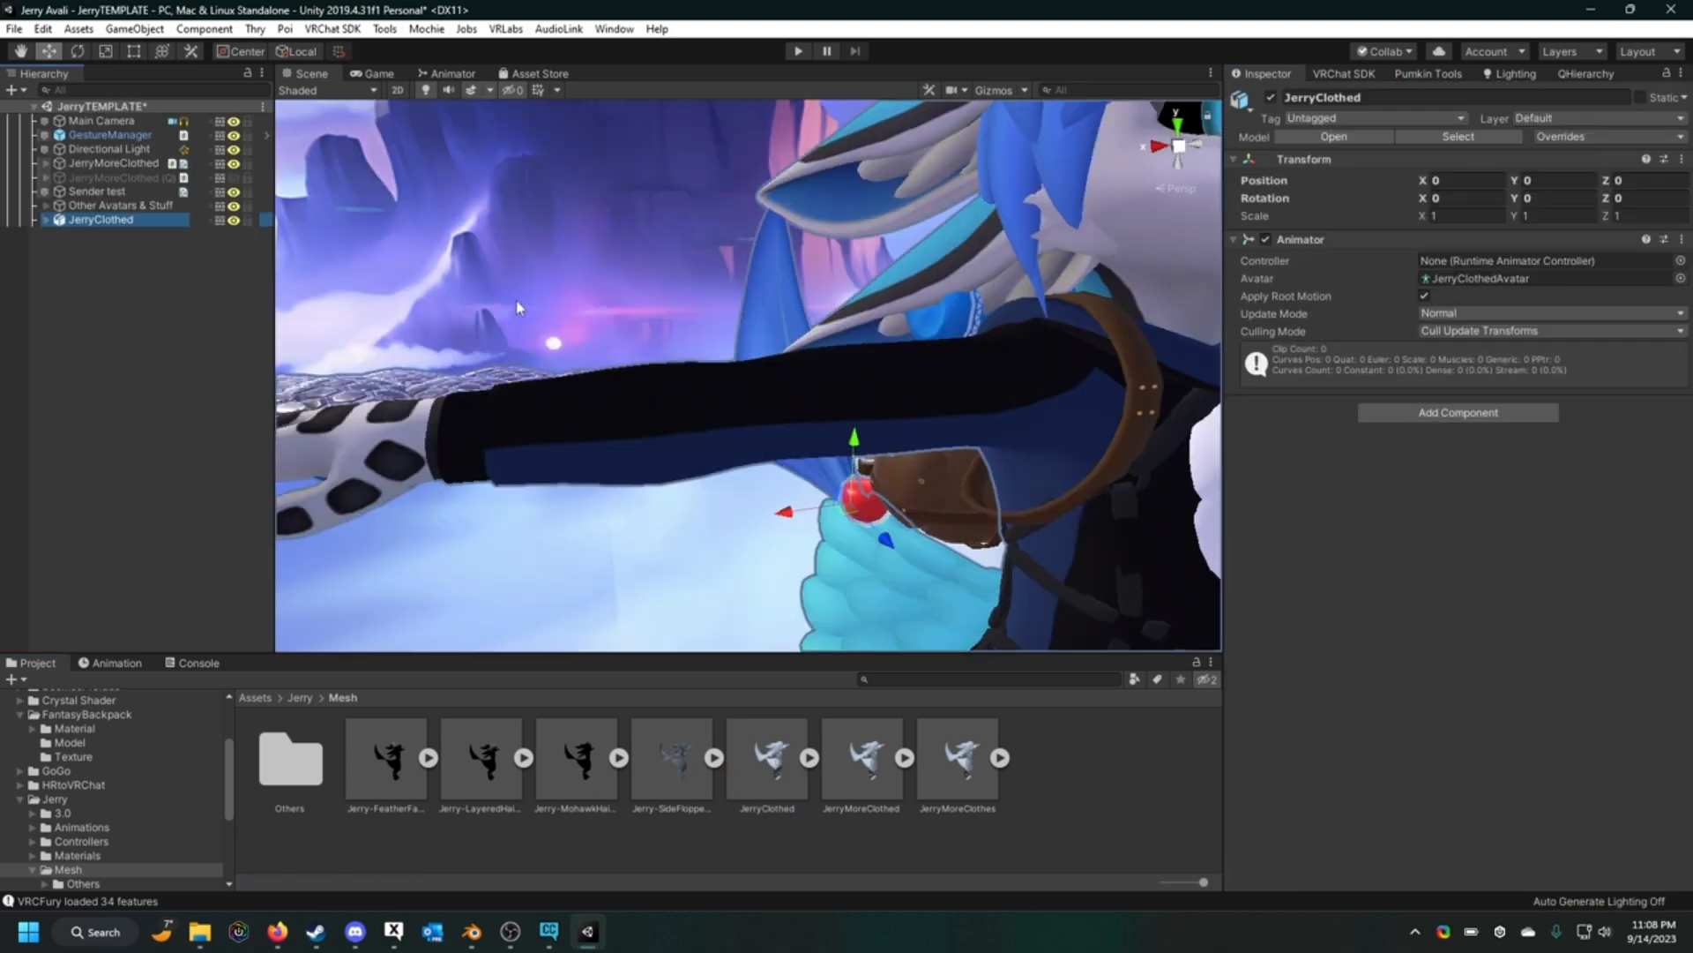
key(f)
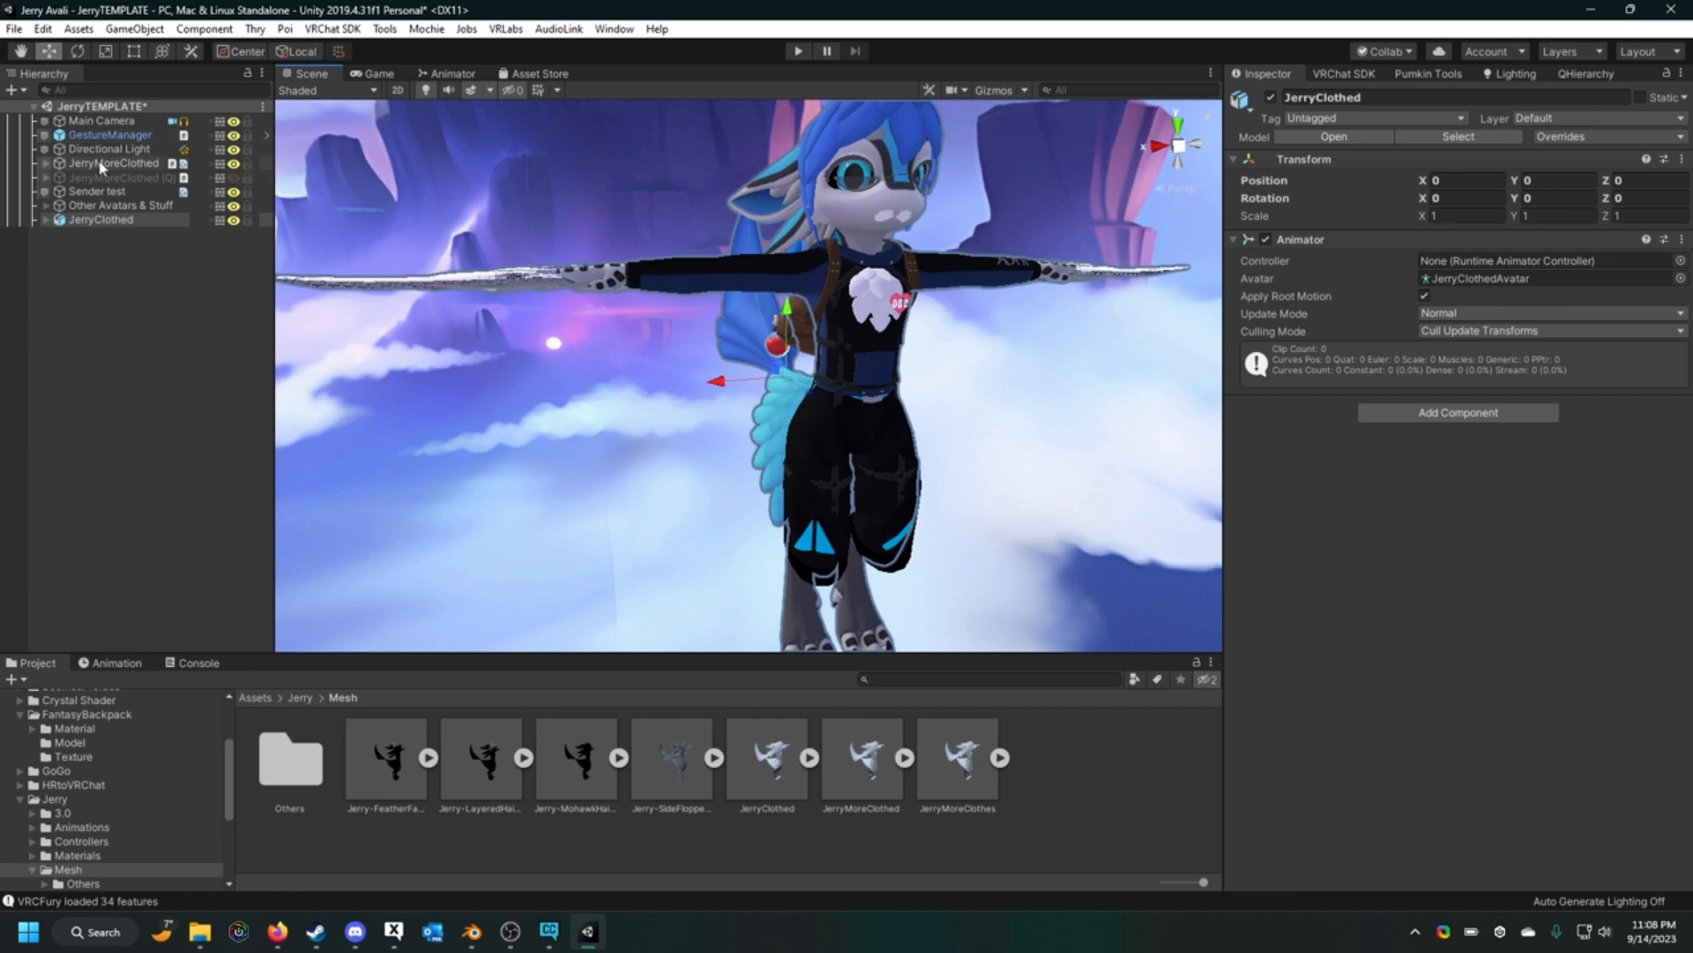
click(113, 163)
click(1272, 98)
click(159, 275)
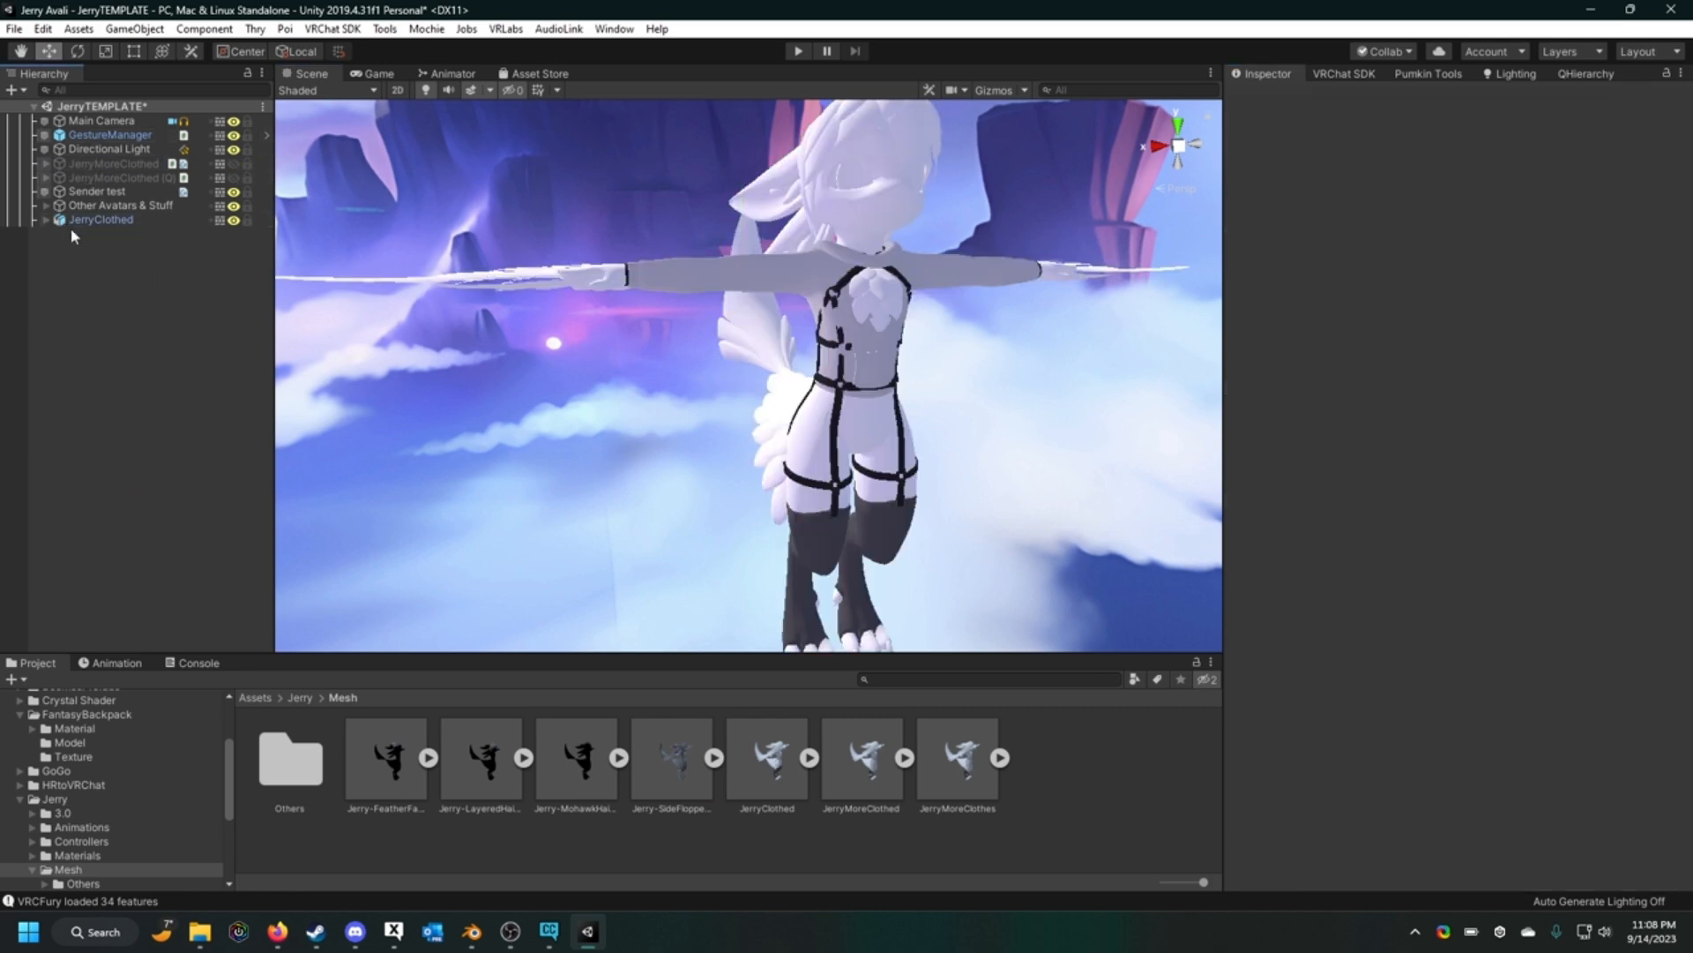
Step: Show the child objects of JerryClothed in the hierarchy and open Pumkin Tools
click(70, 225)
click(47, 221)
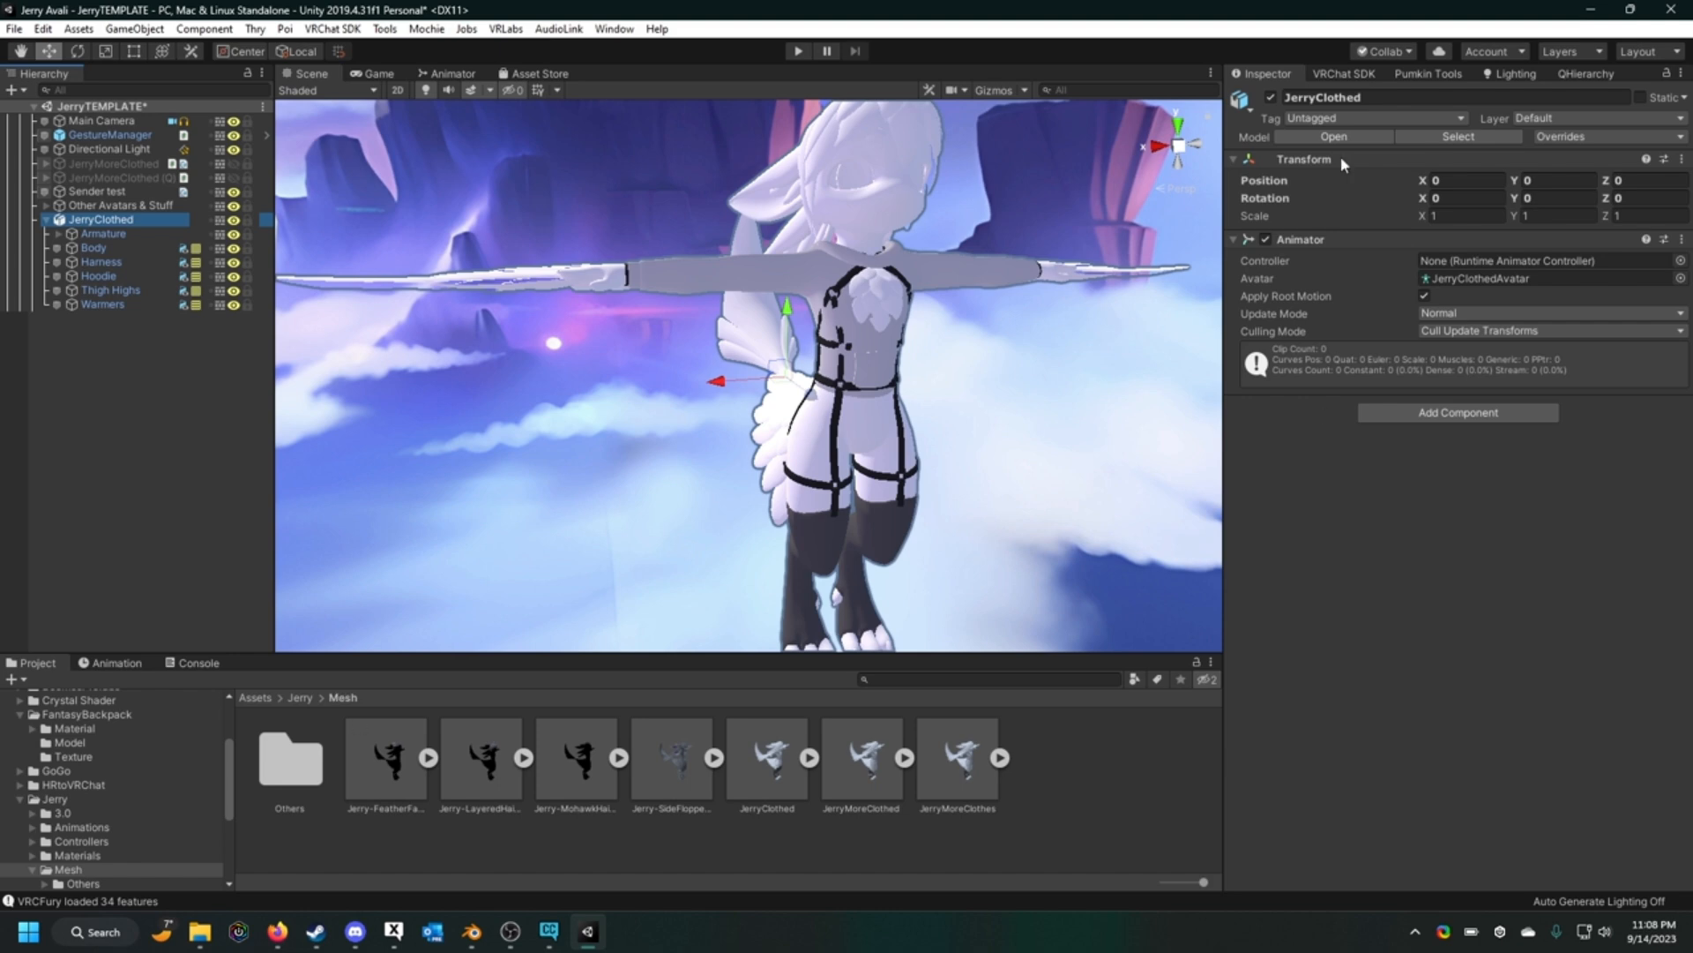
click(1422, 76)
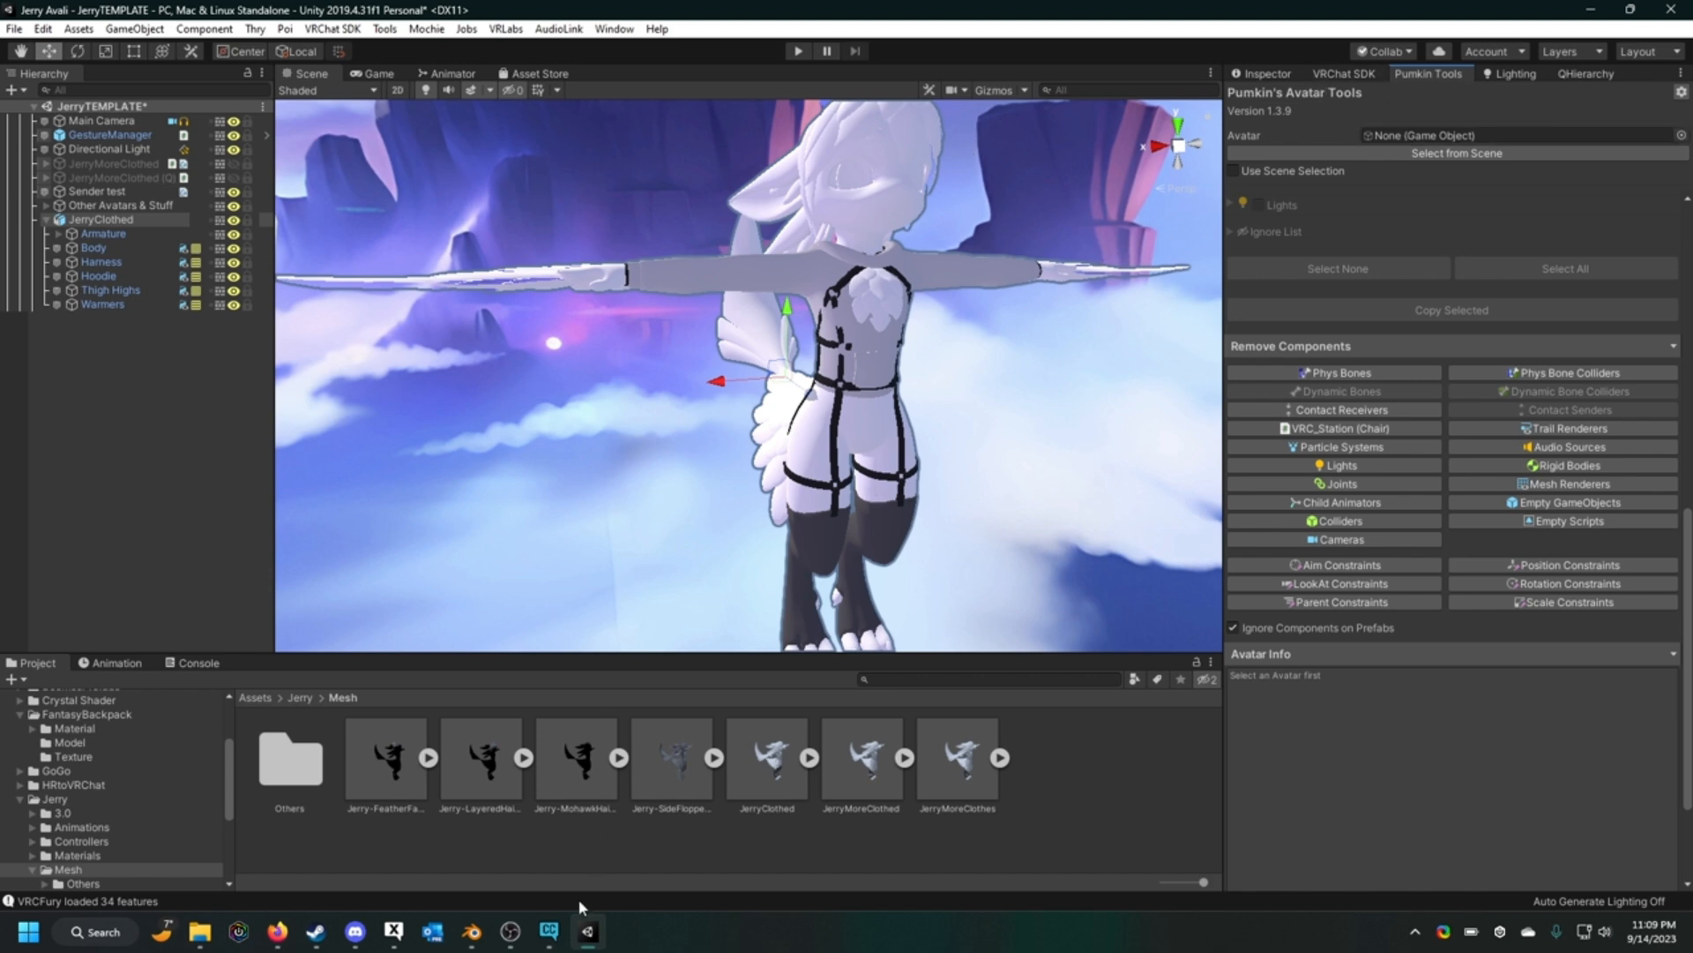
Step: Switch to Creator Companion and review the project's packages and the installed community repositories in the package settings
click(548, 932)
scroll(741, 706, down, 2)
scroll(692, 605, up, 3)
scroll(839, 593, down, 3)
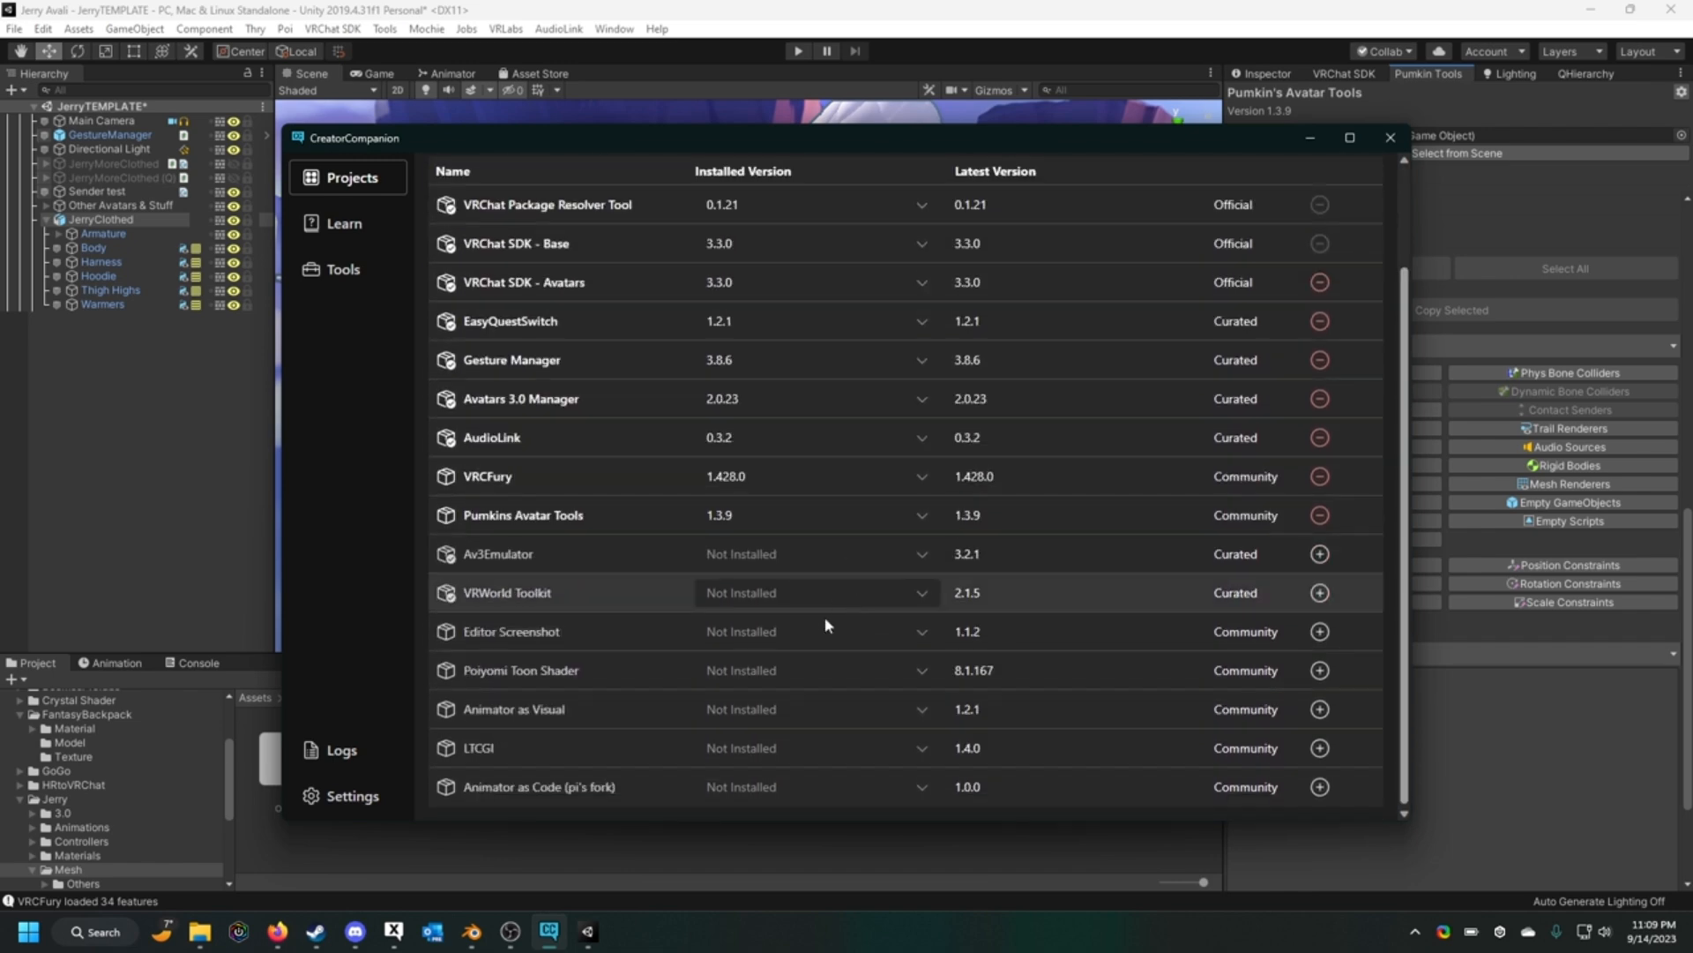
click(348, 796)
scroll(777, 531, down, 2)
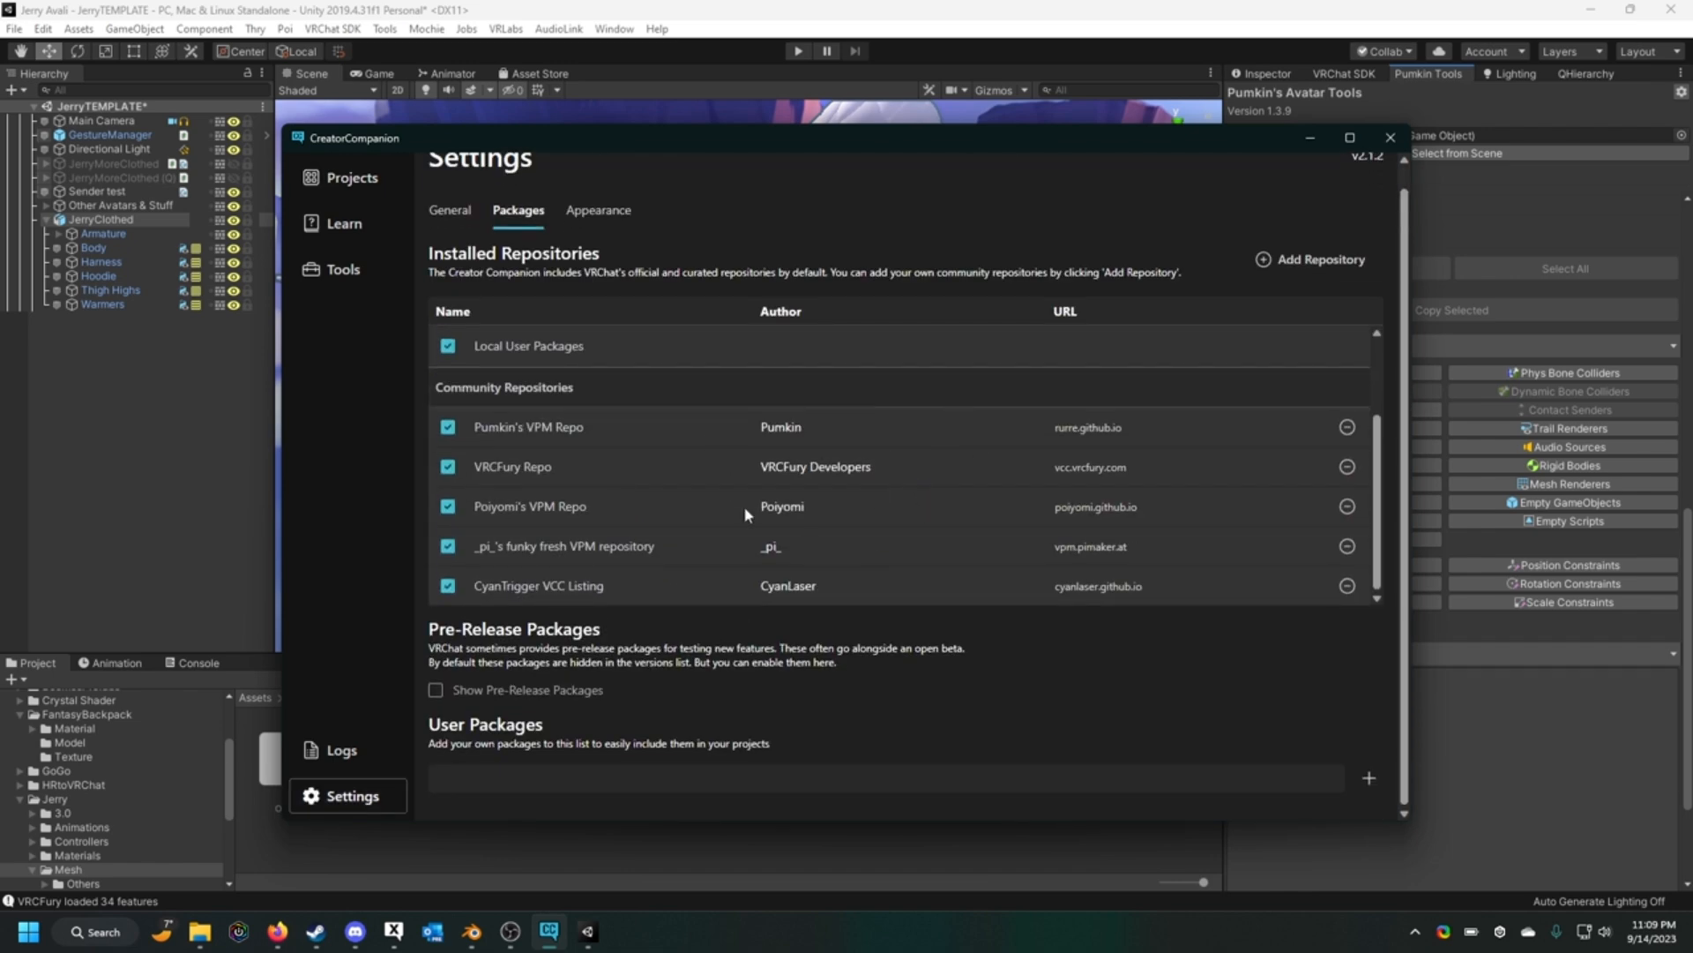
scroll(1092, 526, up, 3)
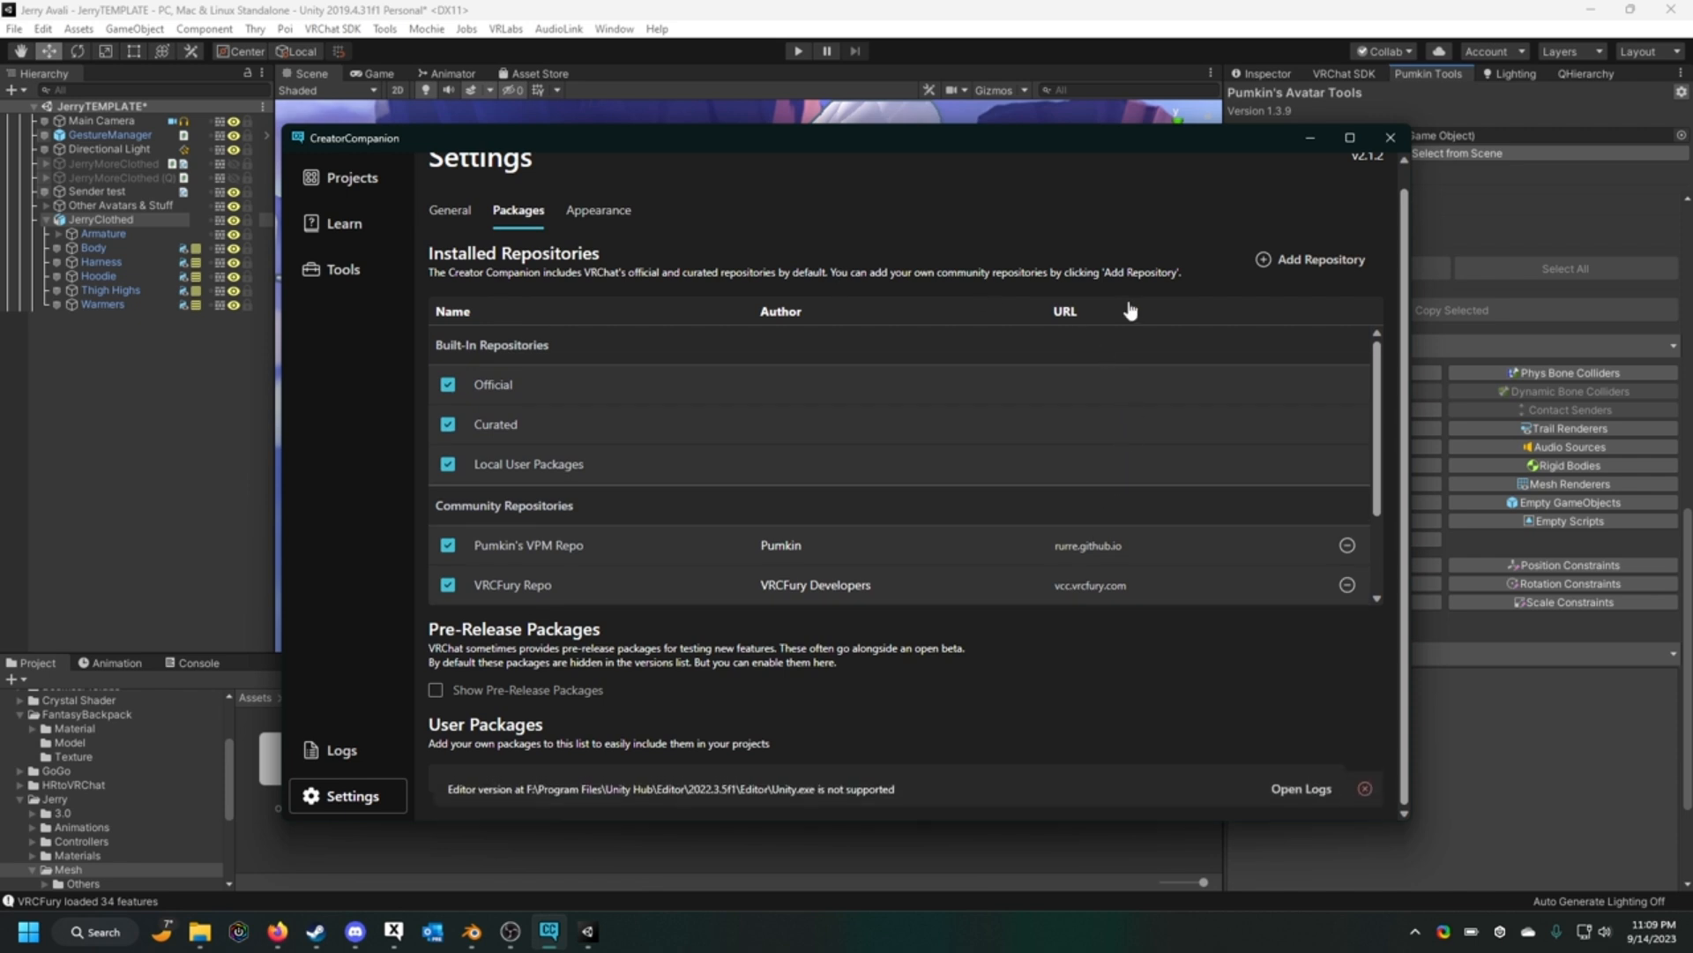
scroll(680, 522, up, 1)
scroll(686, 467, down, 2)
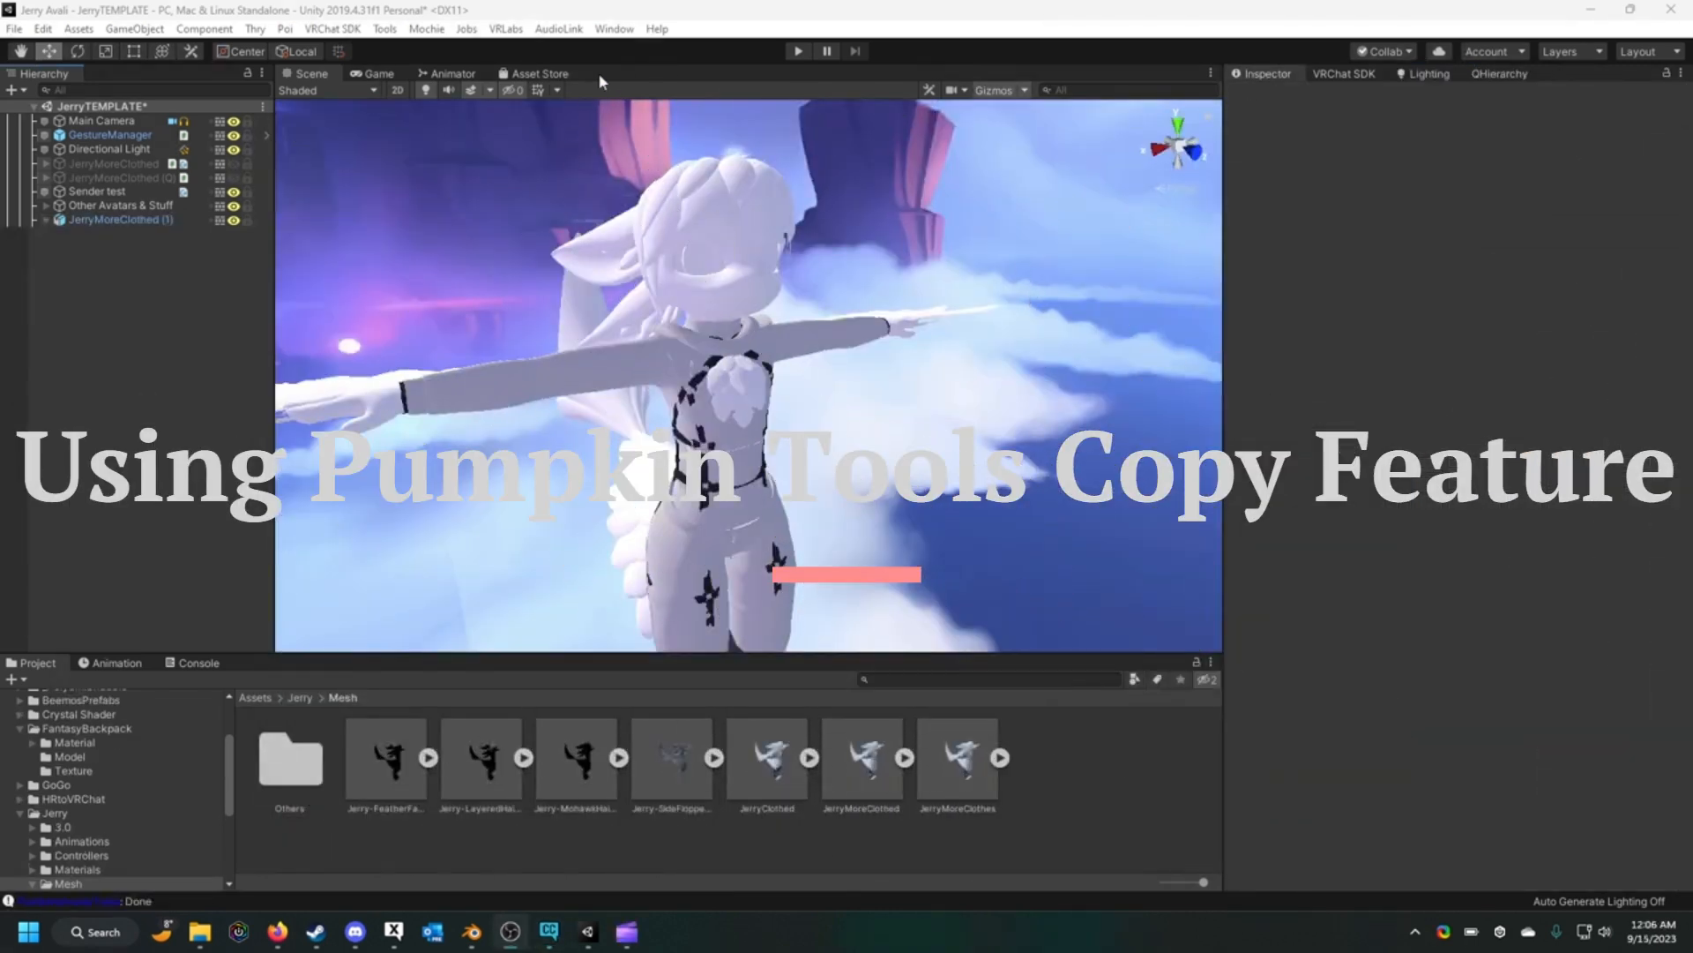
Step: Return to Unity, open Pumkin's Avatar Tools, and dock its window alongside the Inspector
click(374, 31)
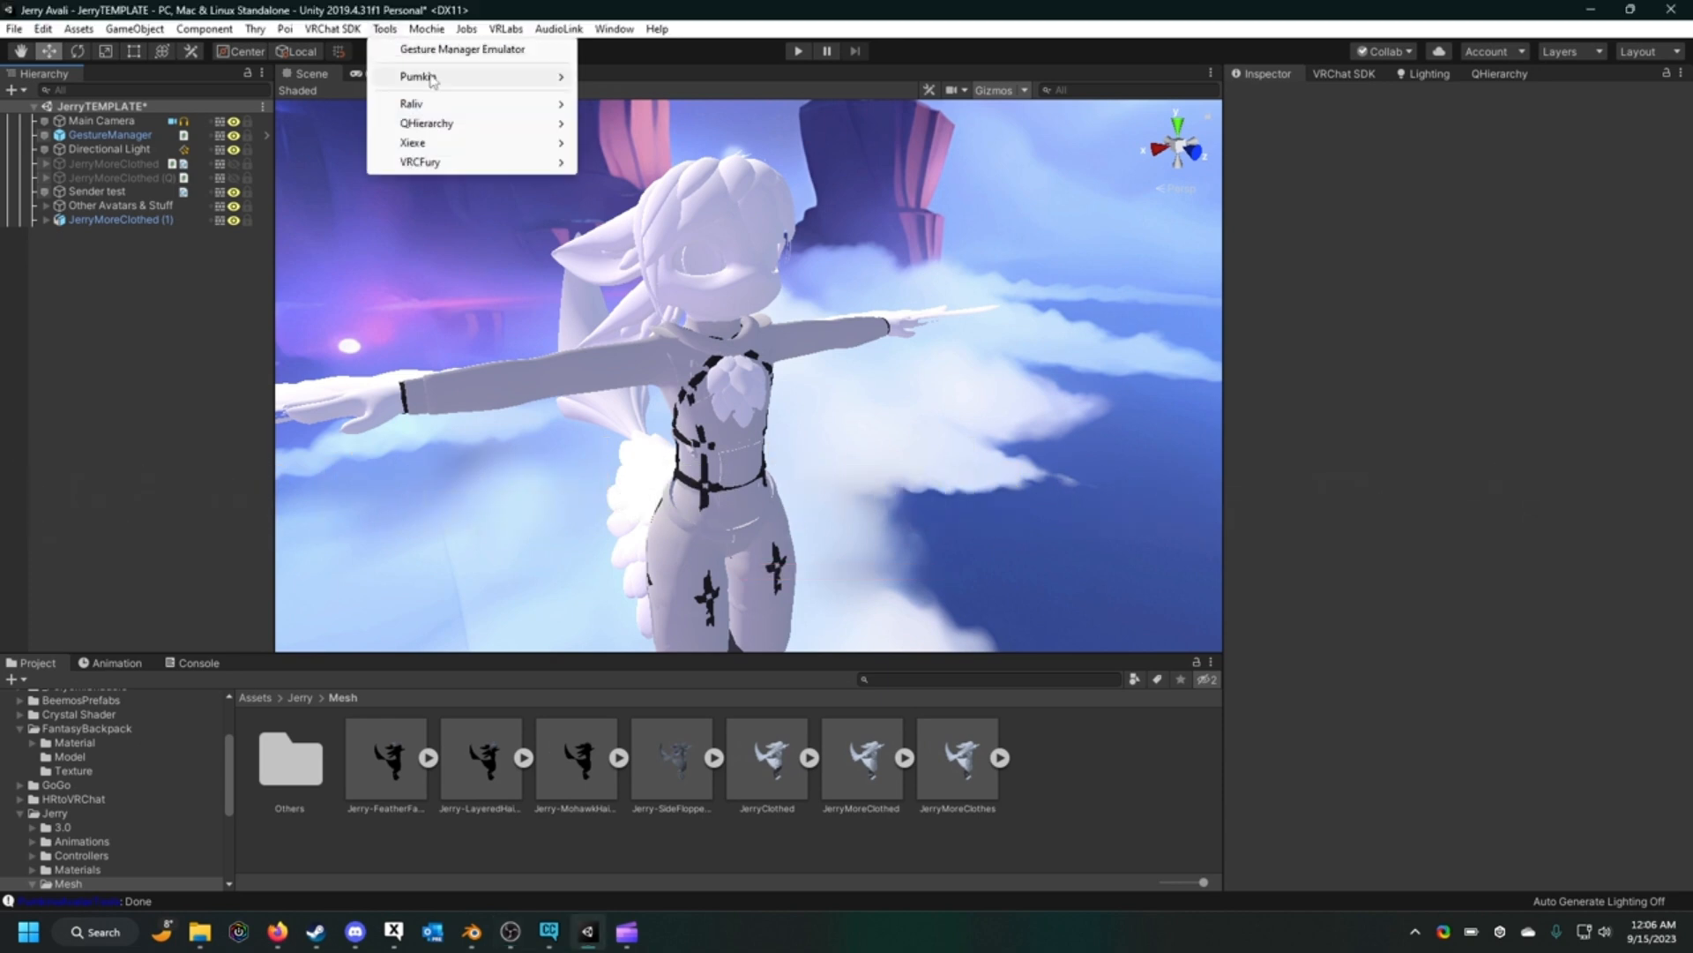
mouse_move(559, 84)
click(674, 78)
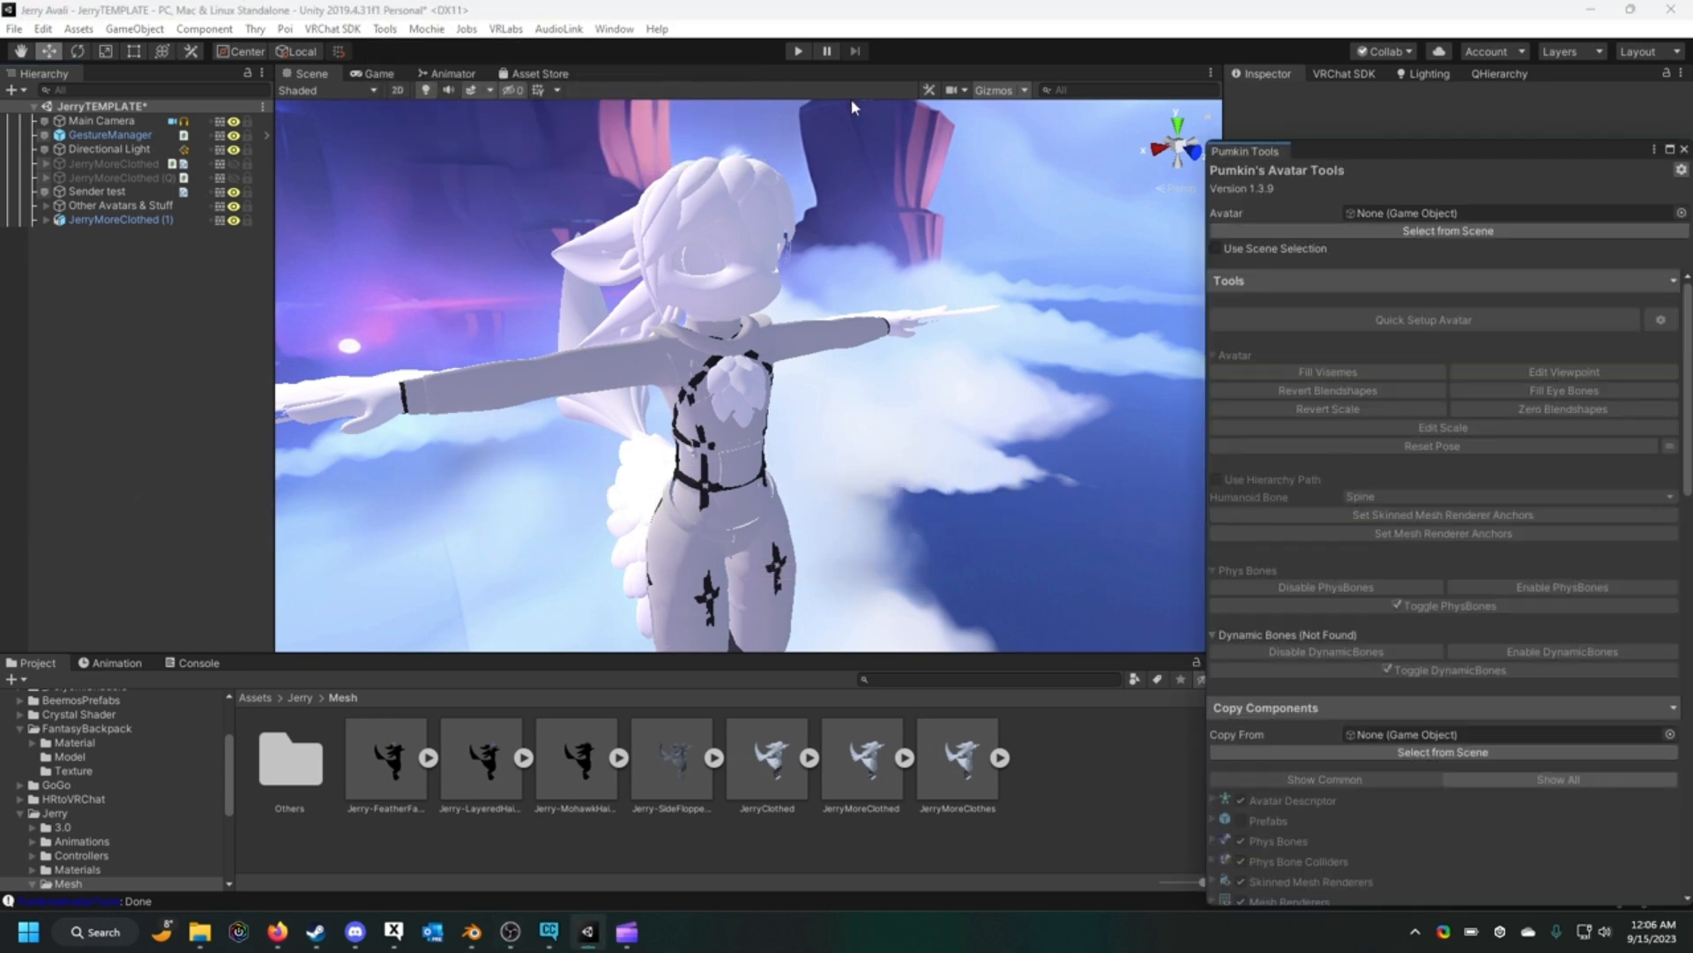
drag(1246, 151, 1409, 76)
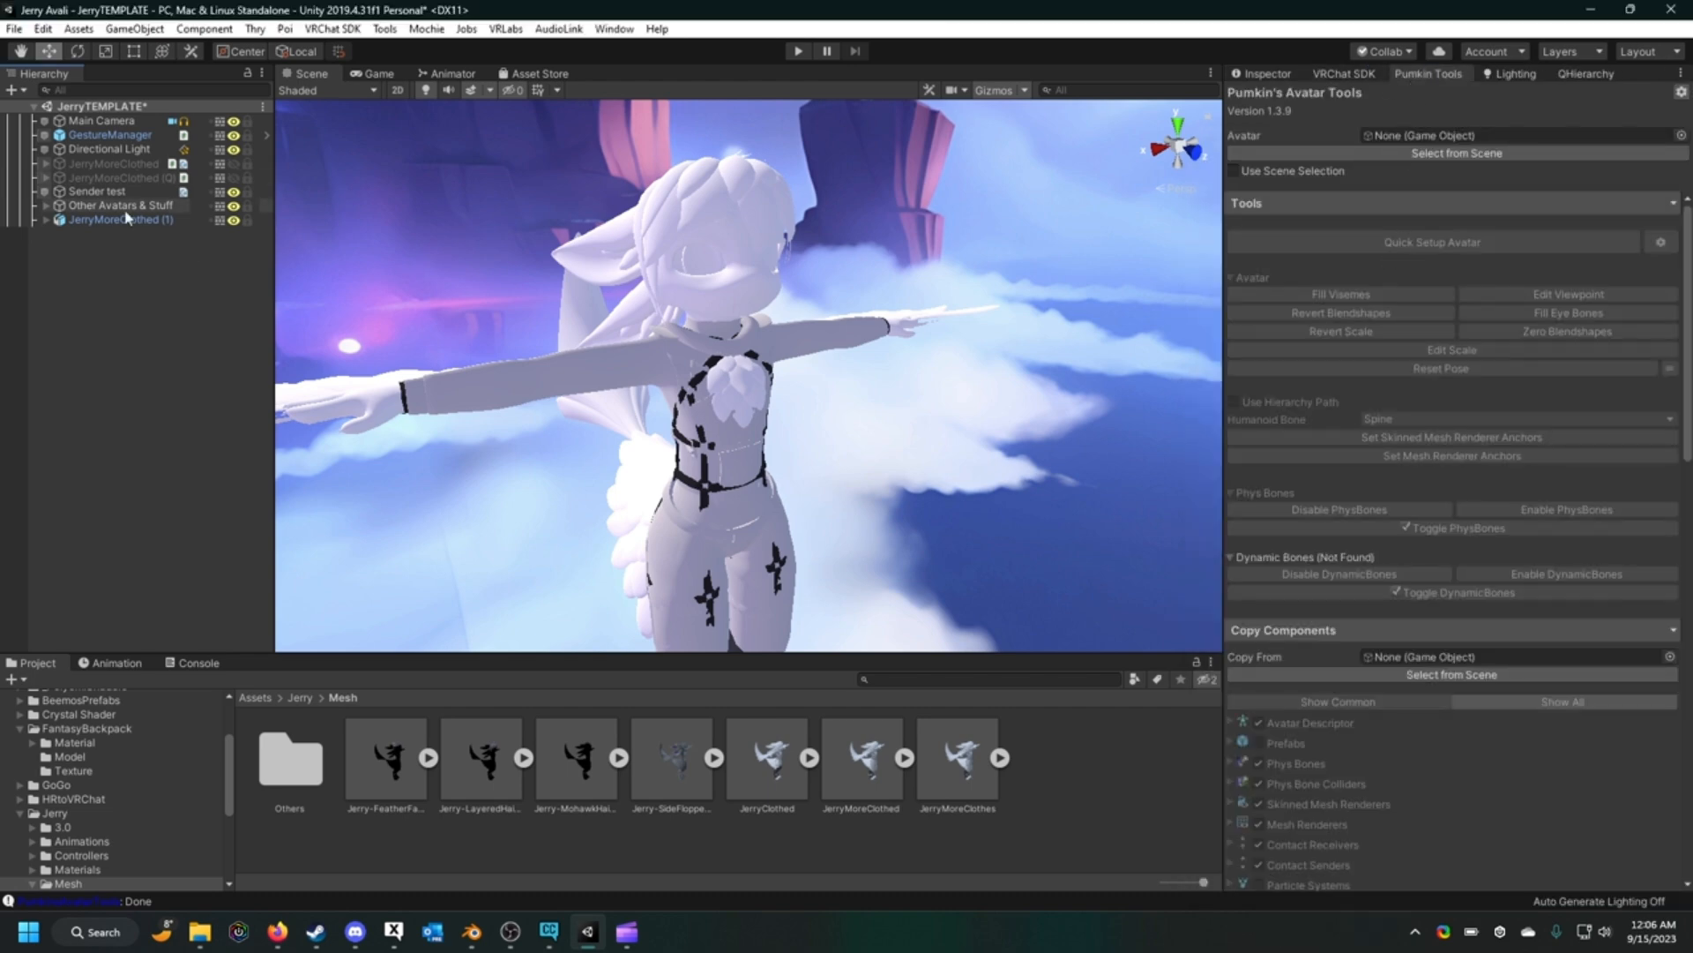
Step: Set JerryMoreClothed (1) as the target Avatar and JerryMoreClothed as the Copy From source for copying components
drag(113, 223, 1469, 136)
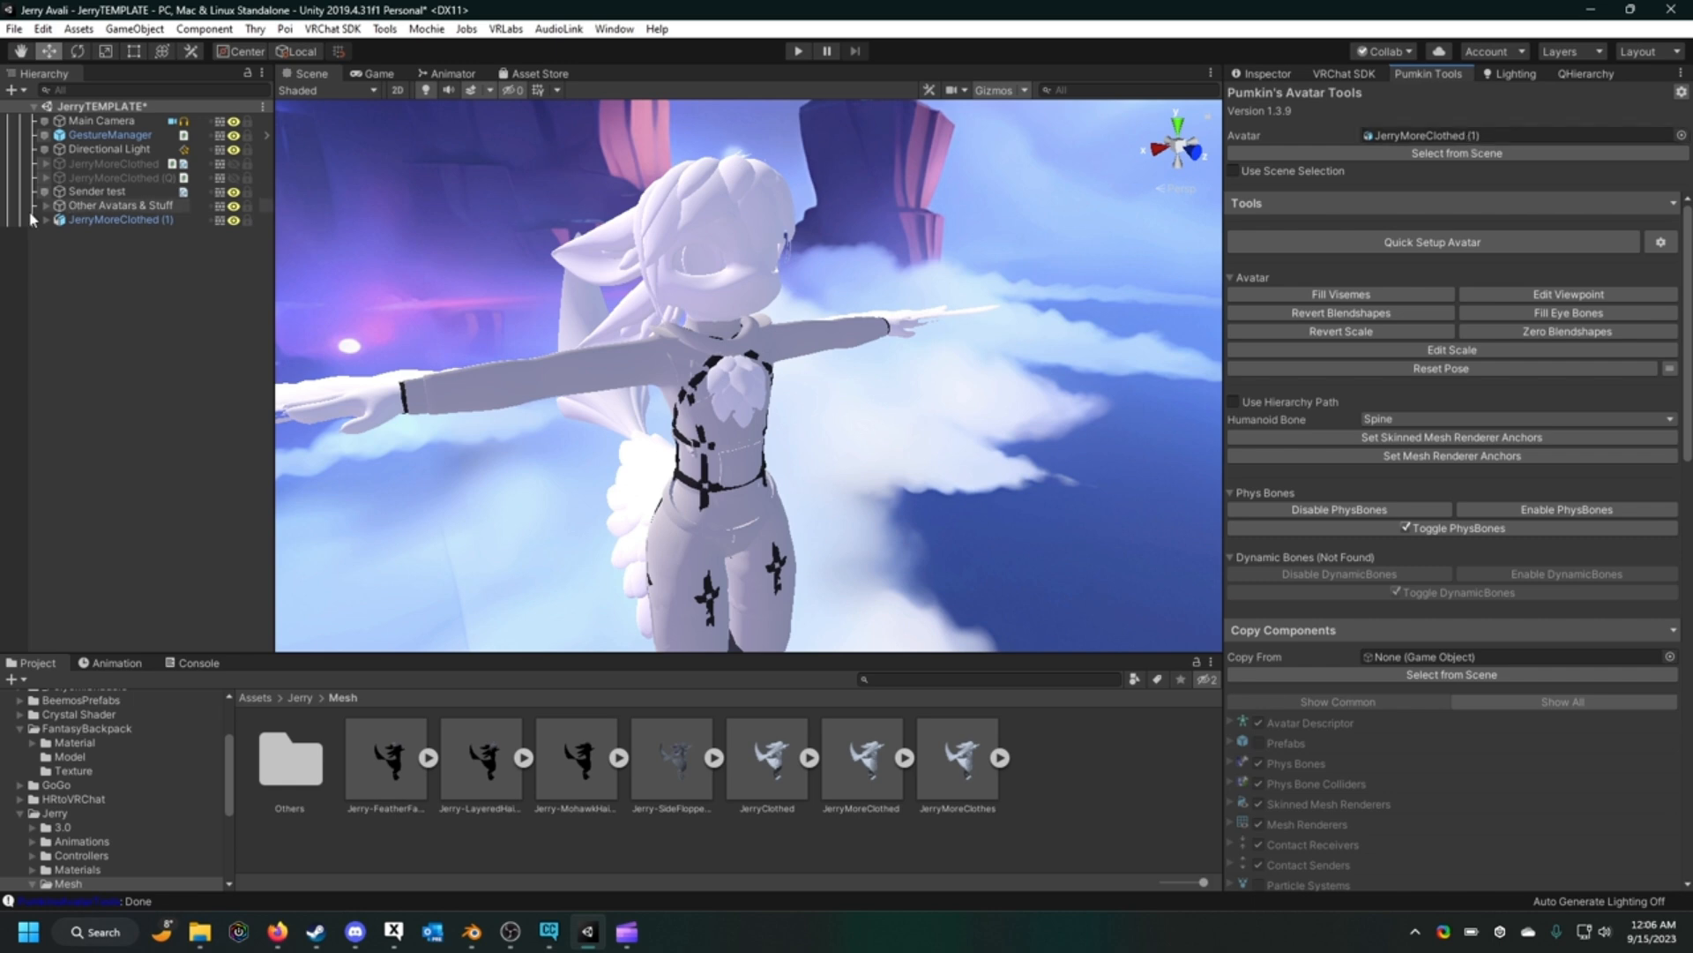
drag(121, 163, 1446, 656)
scroll(1342, 575, down, 4)
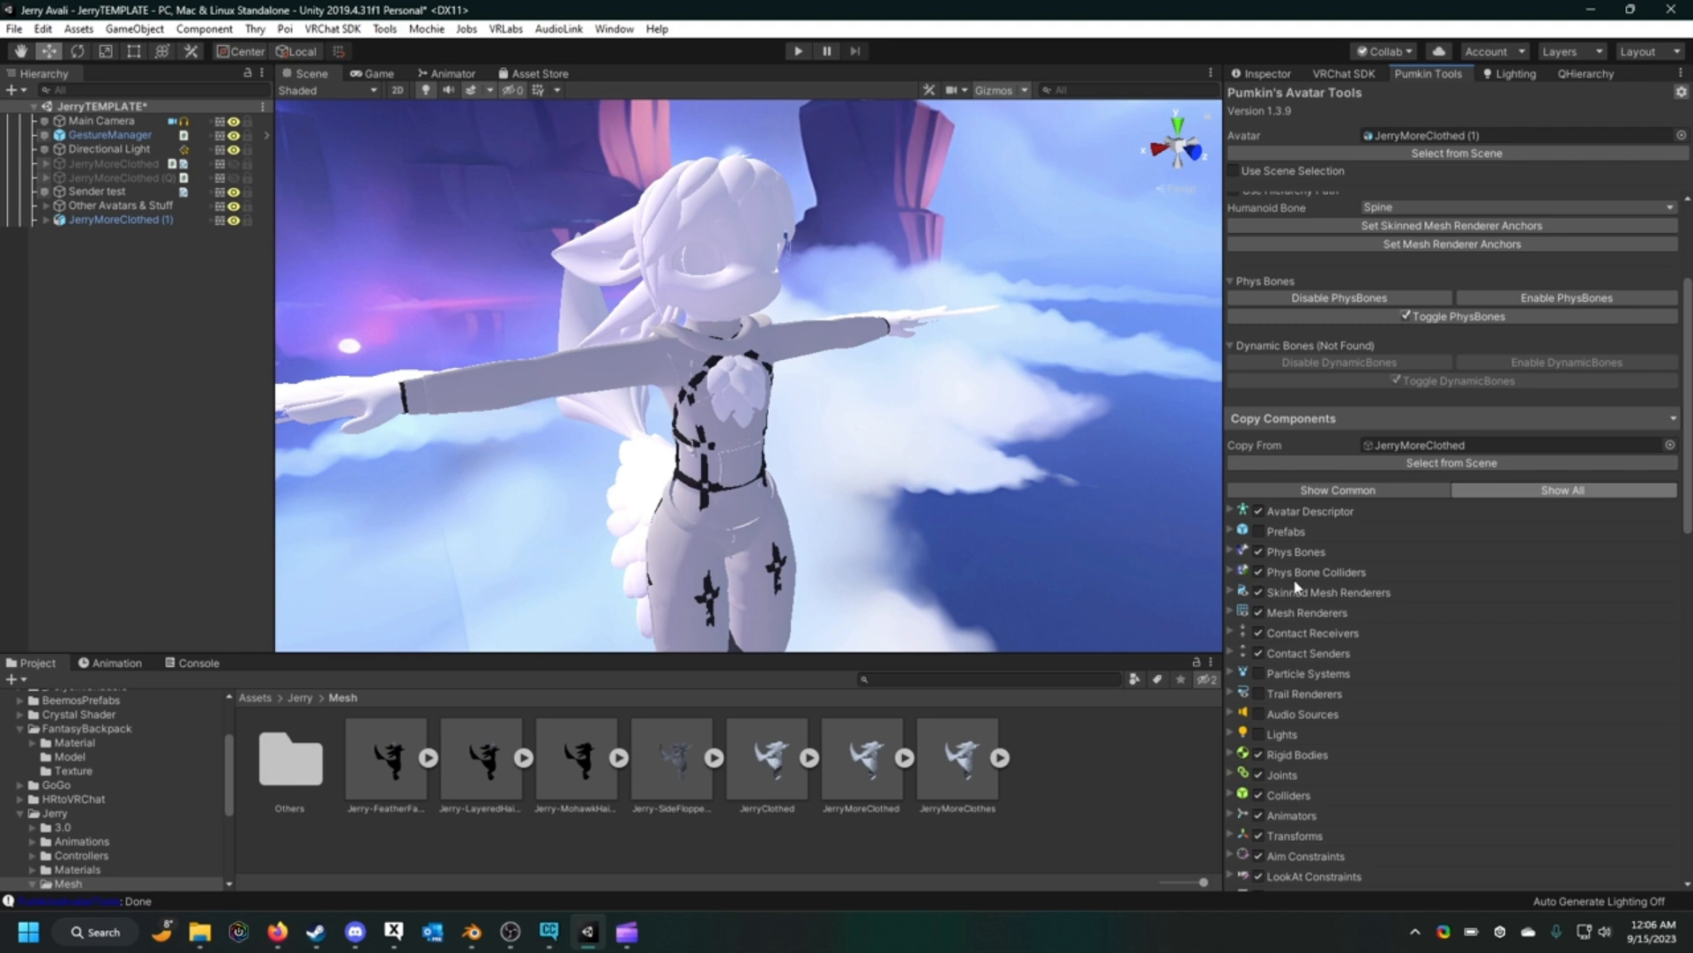
Step: Check the Skinned Mesh Renderers copy options and copy all ticked components from JerryMoreClothed to JerryMoreClothed (1)
scroll(1312, 564, down, 4)
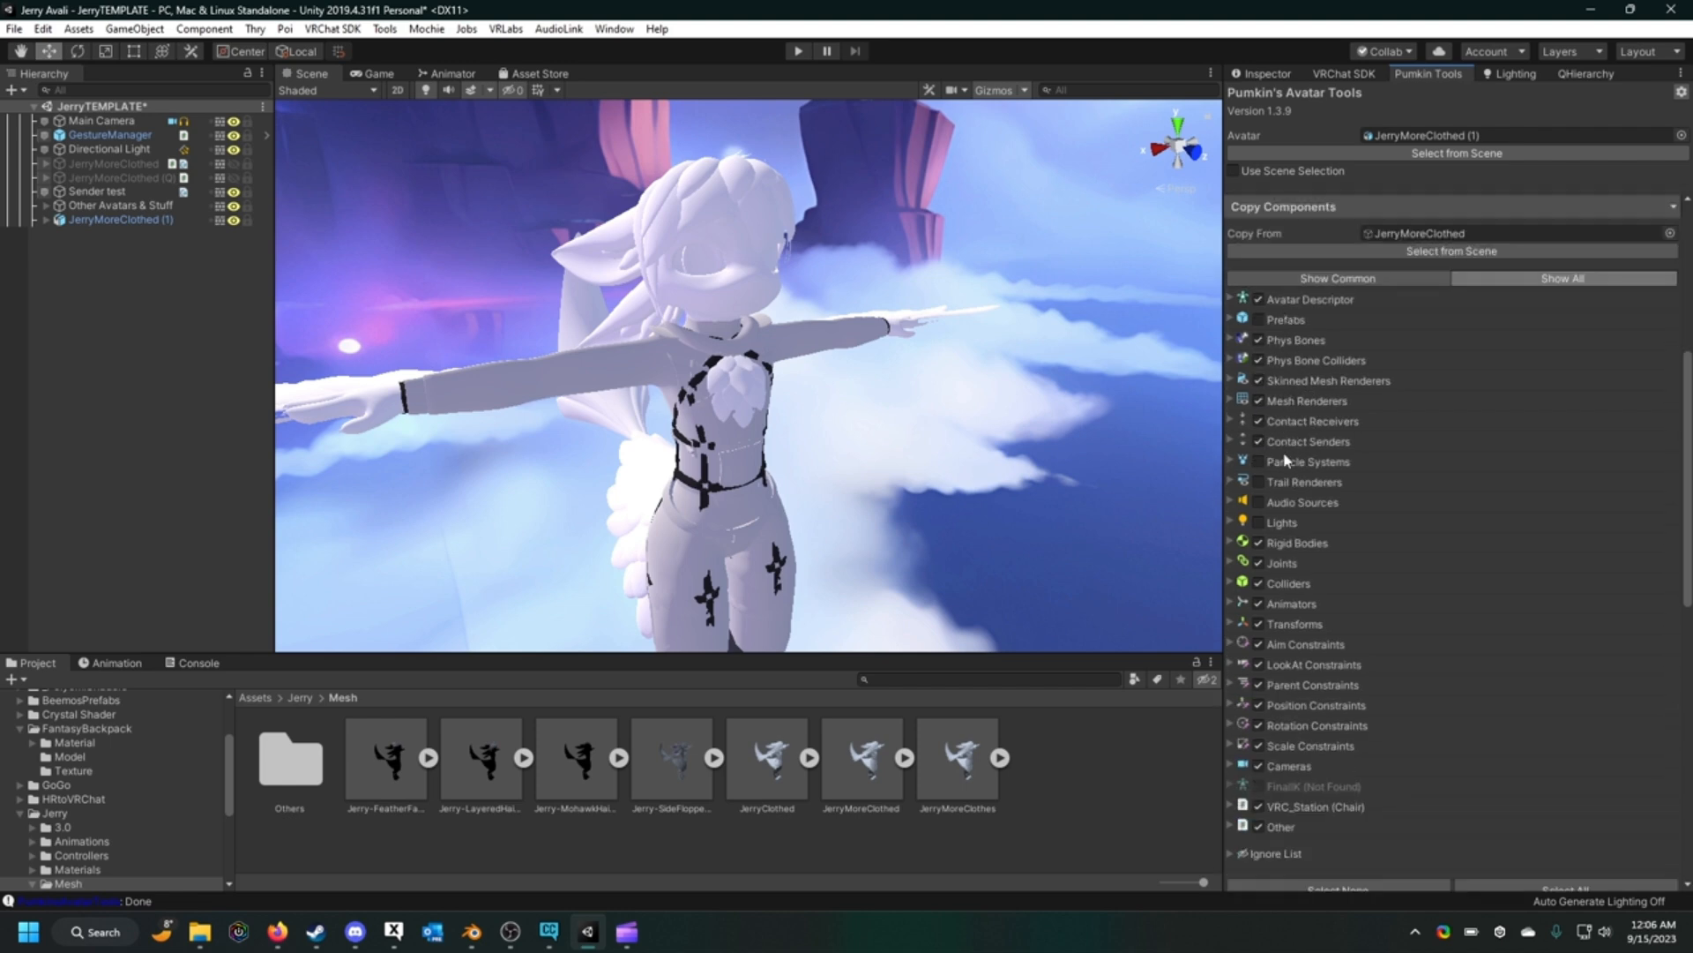
click(1230, 400)
click(1230, 399)
click(1232, 381)
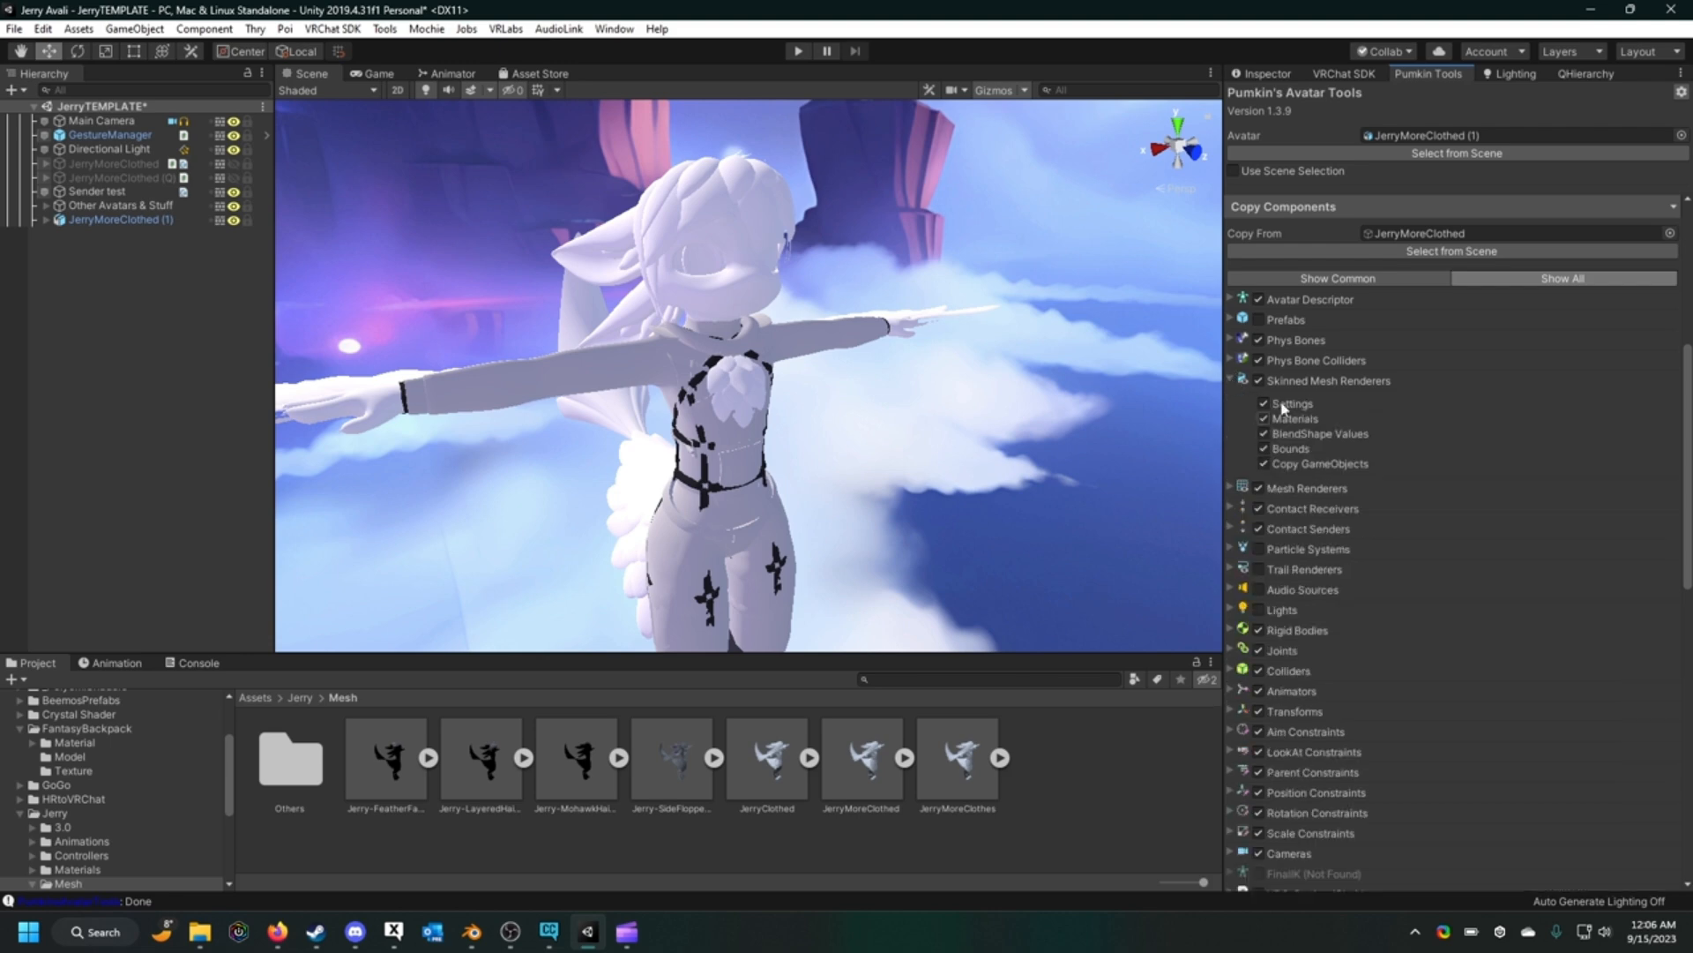
click(1232, 380)
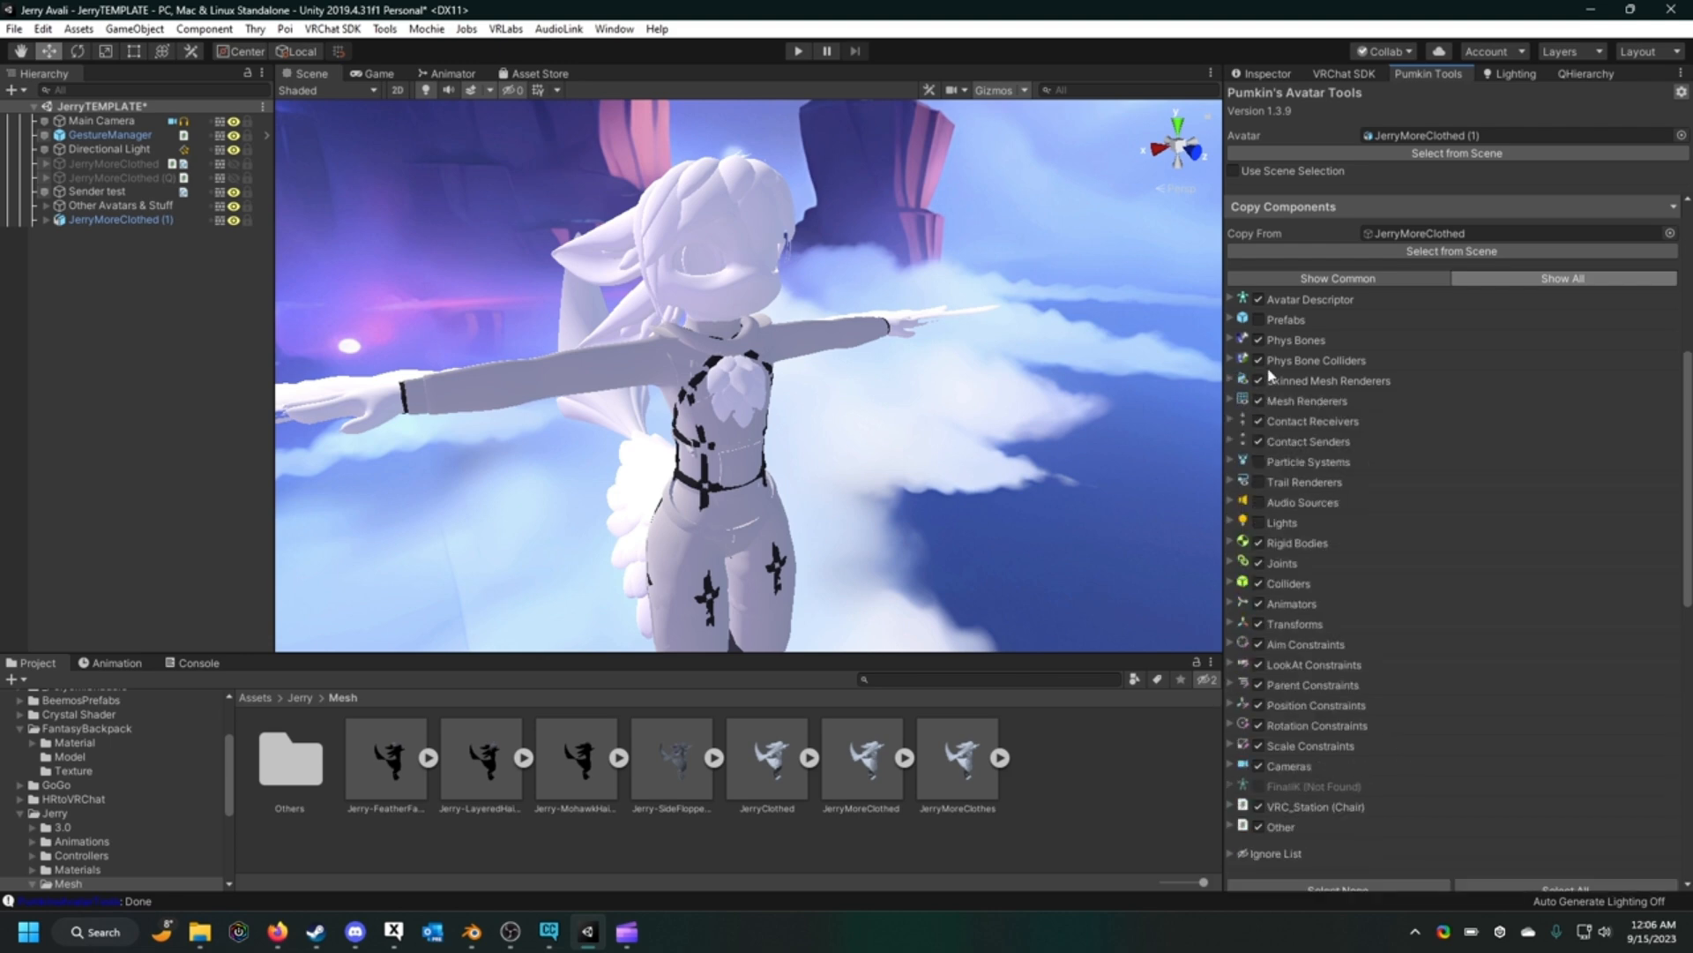
scroll(1327, 458, down, 5)
click(1363, 612)
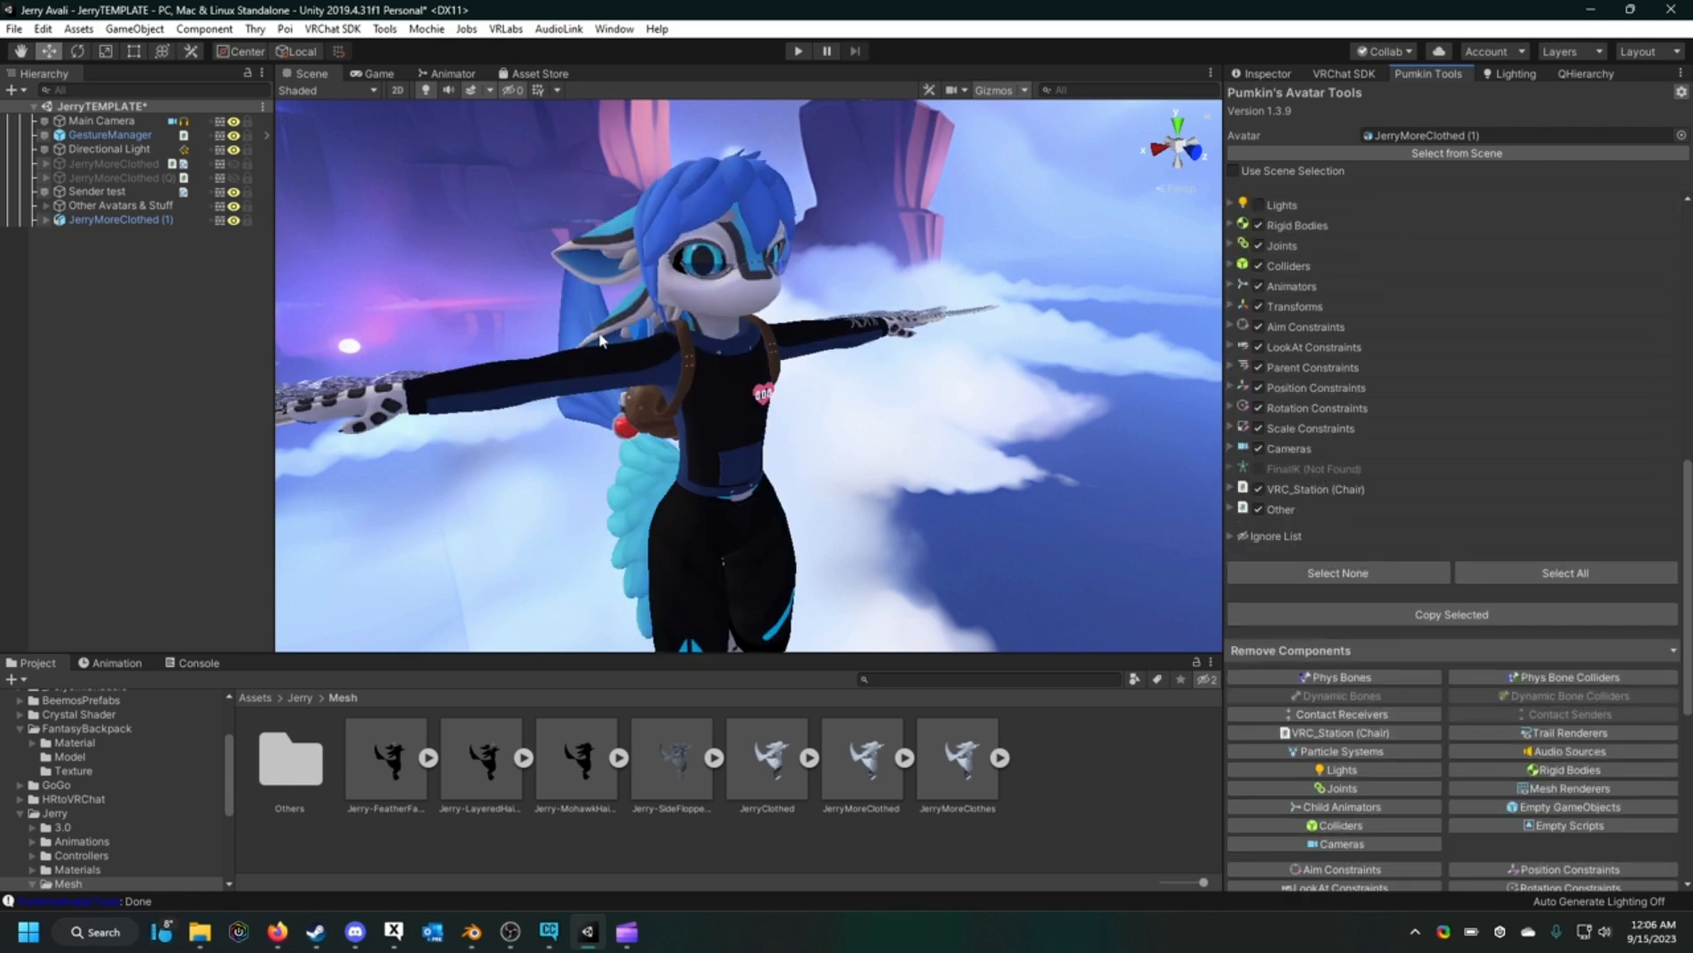
Step: Expand JerryMoreClothed (1) and its PhysBones object in the hierarchy and examine the feather, ears and tail, hair and feet paws physbones
click(46, 219)
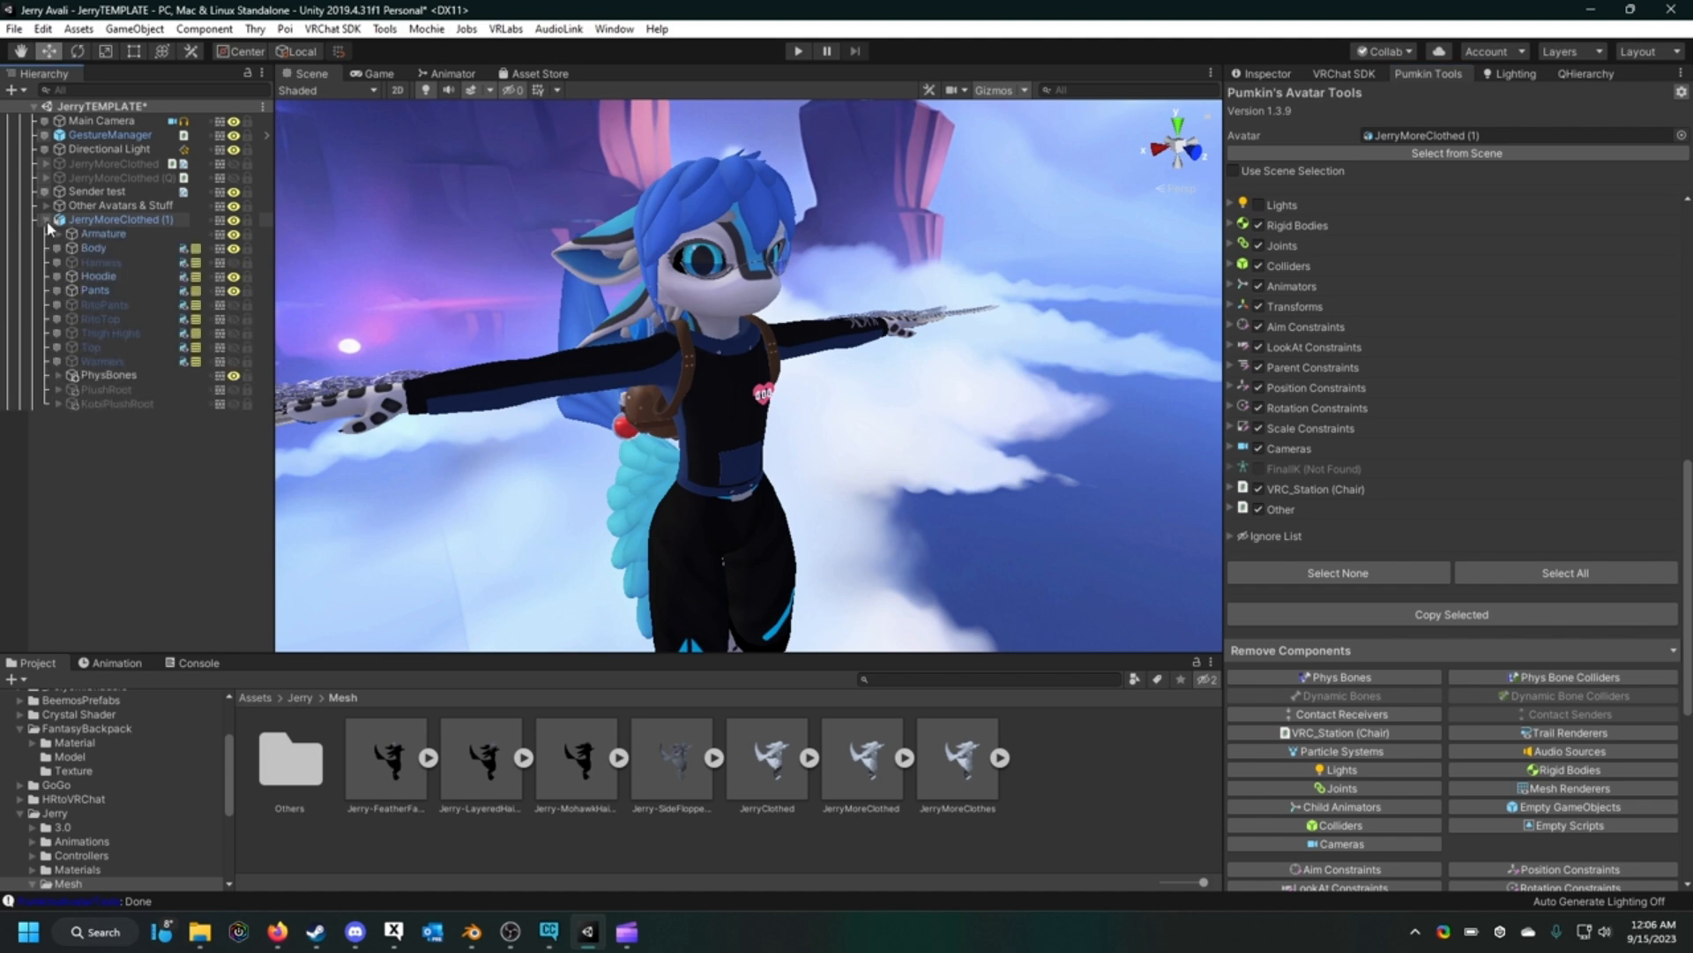
click(68, 376)
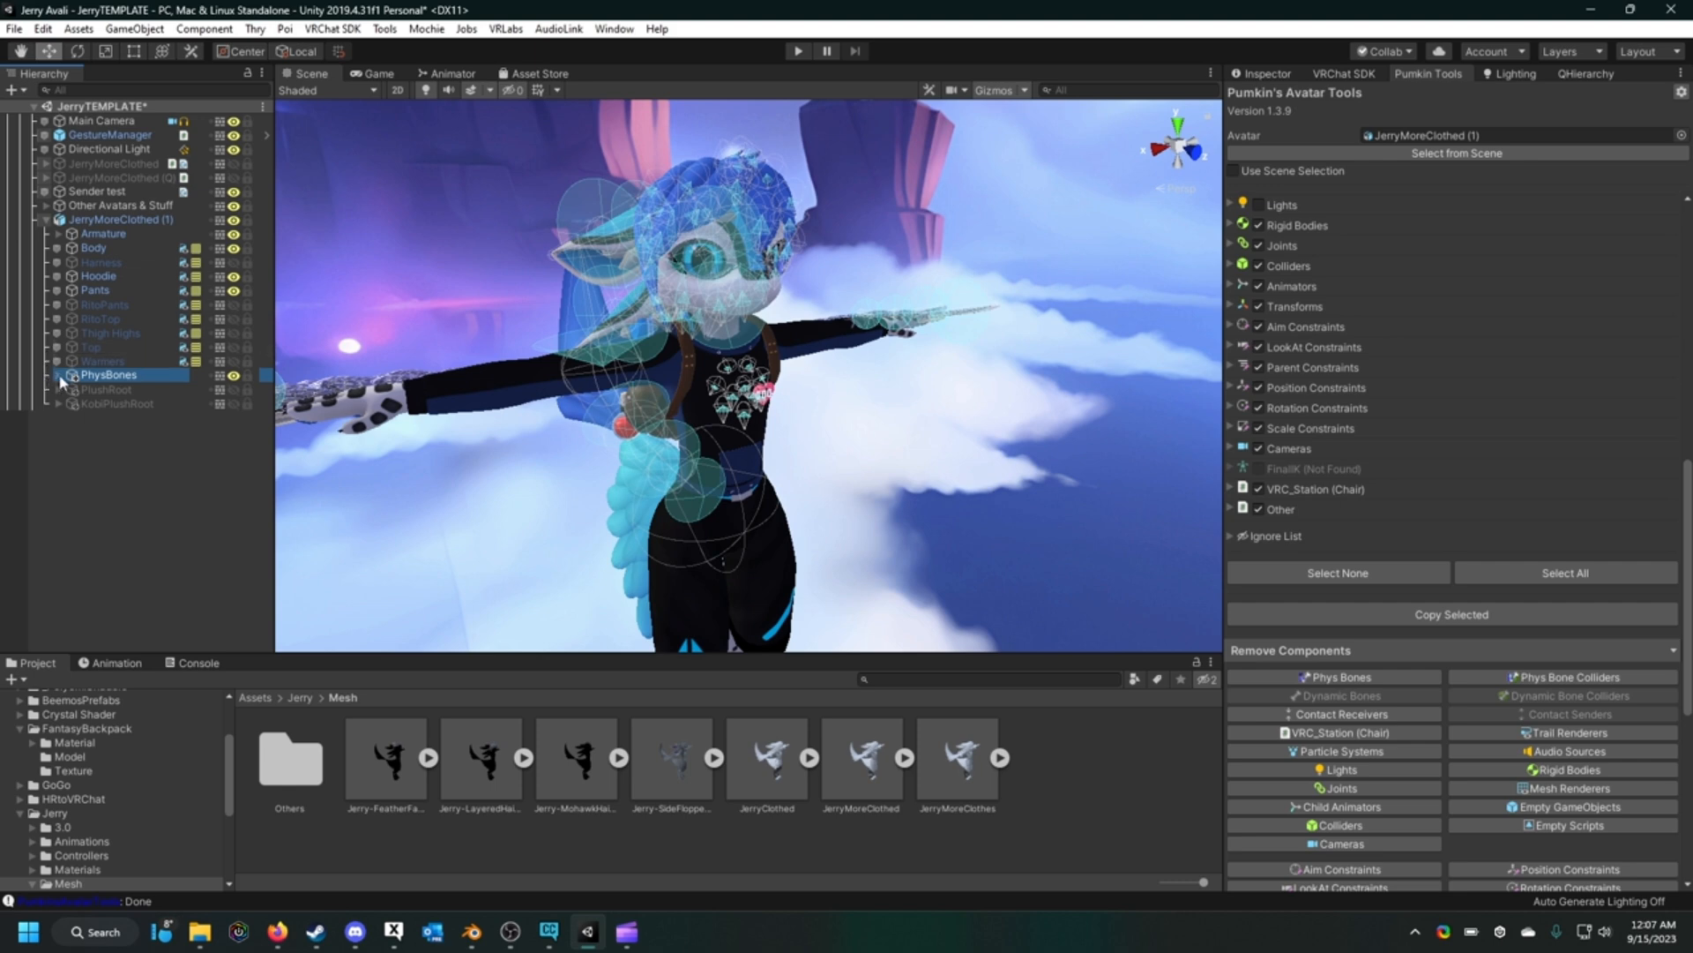
click(58, 376)
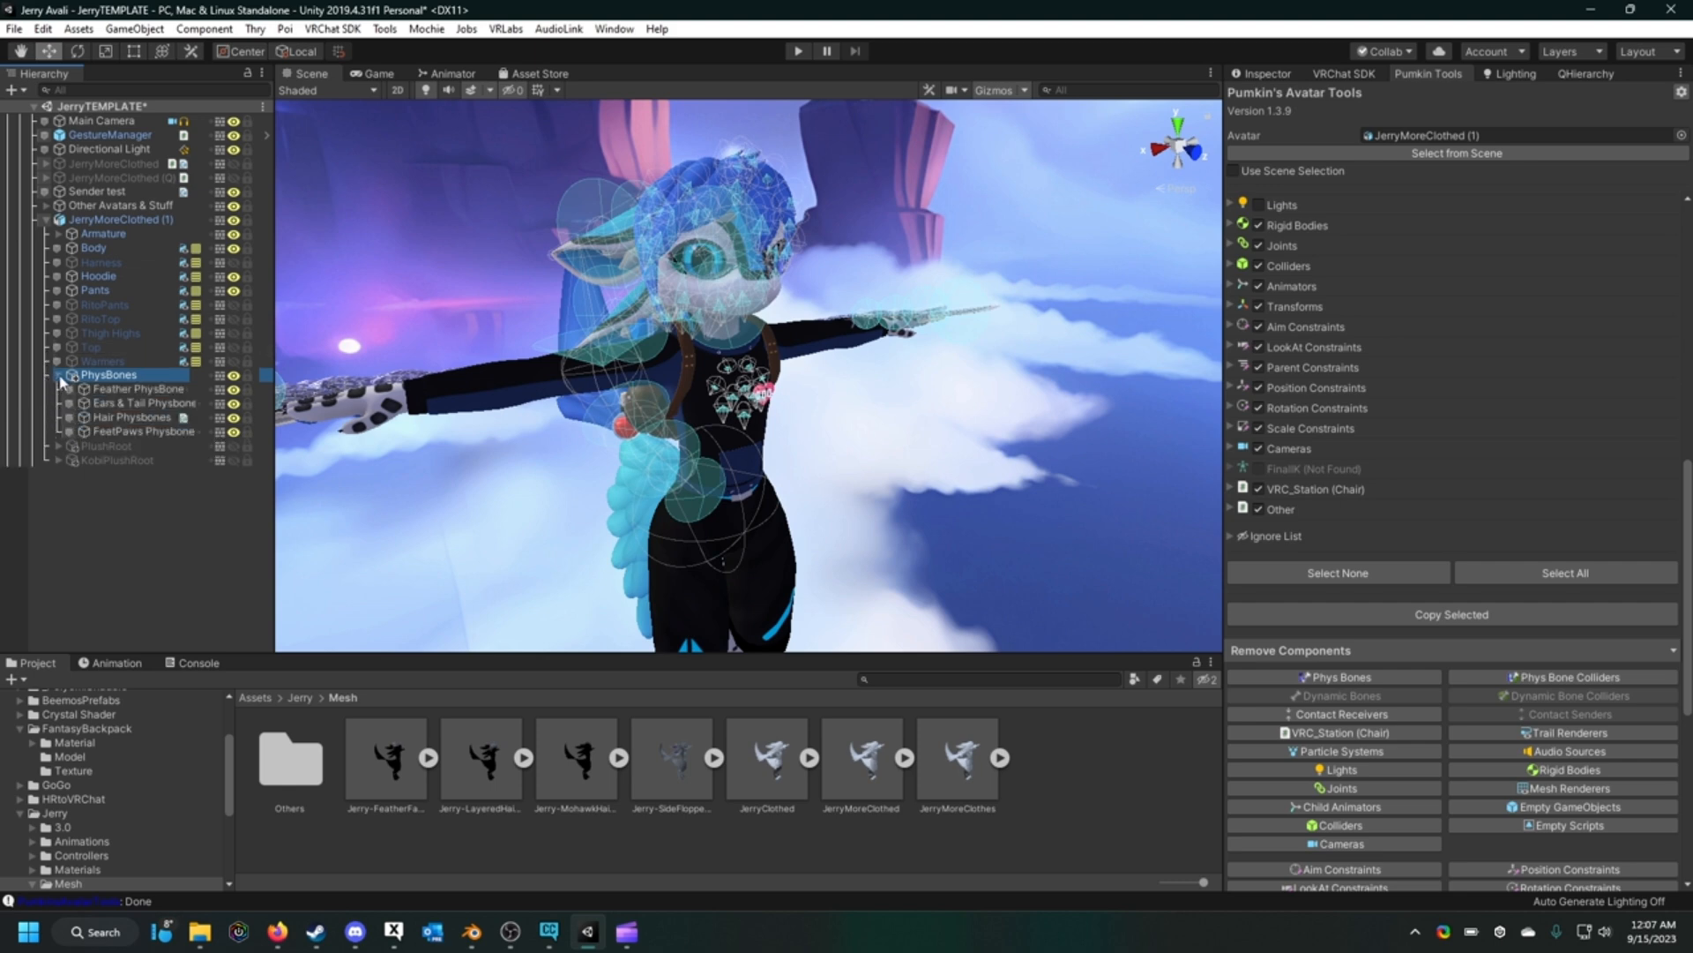
click(132, 403)
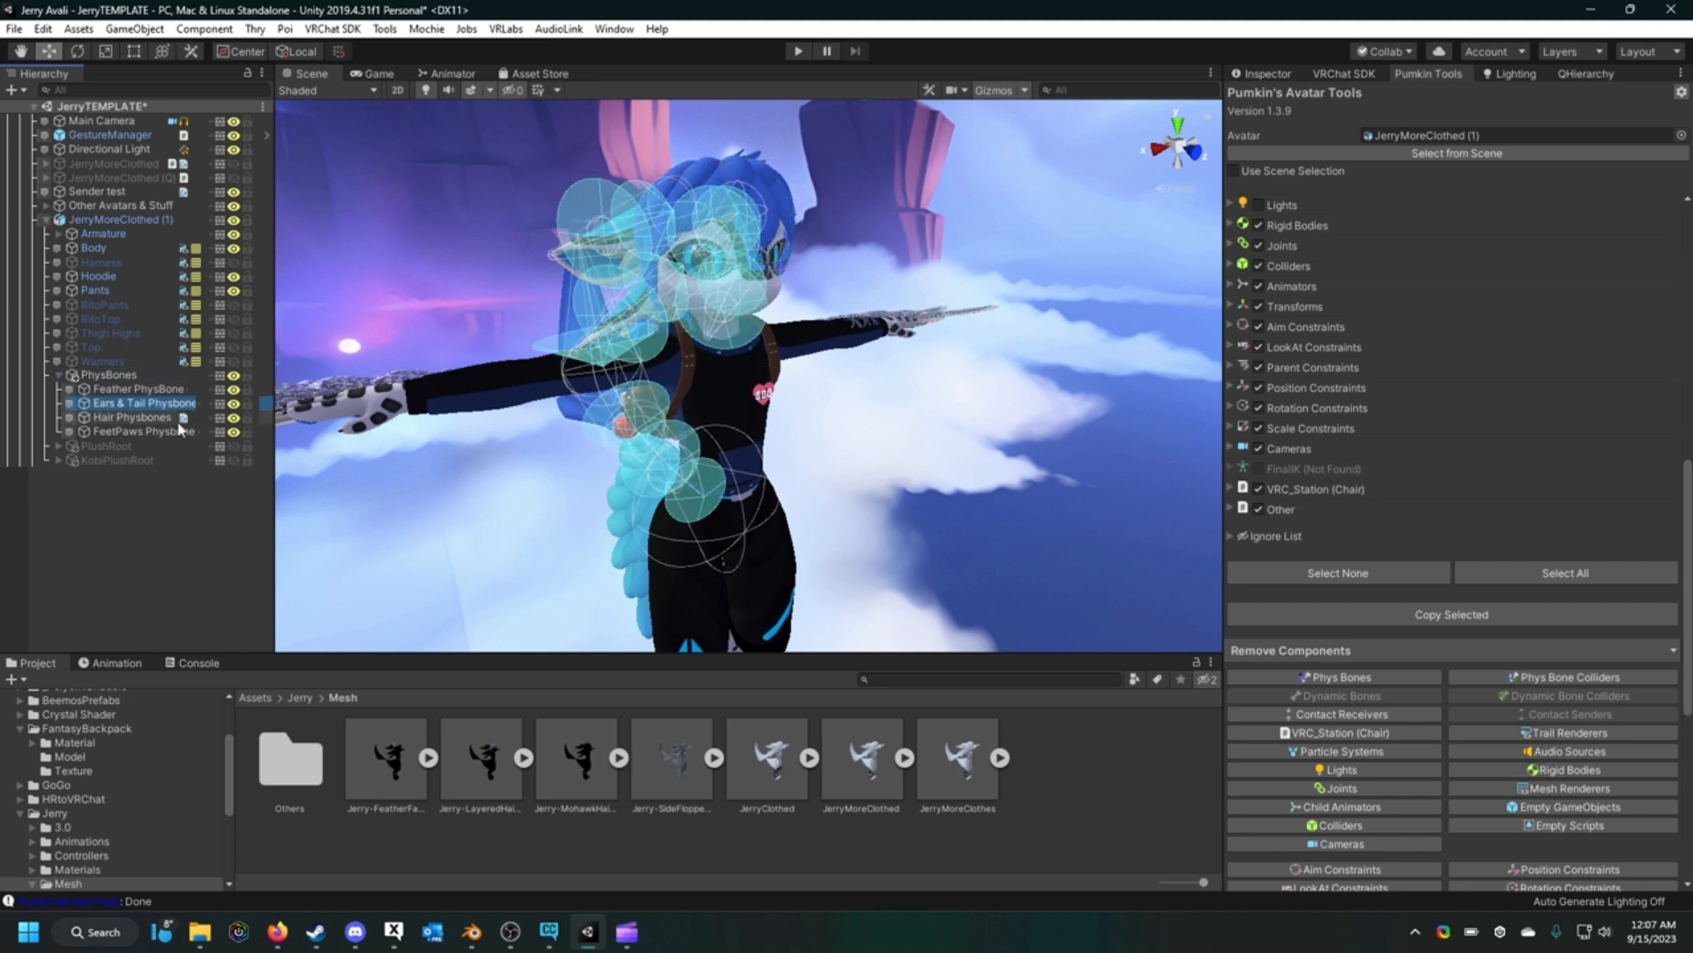
click(176, 421)
click(153, 432)
click(152, 418)
click(150, 405)
click(154, 390)
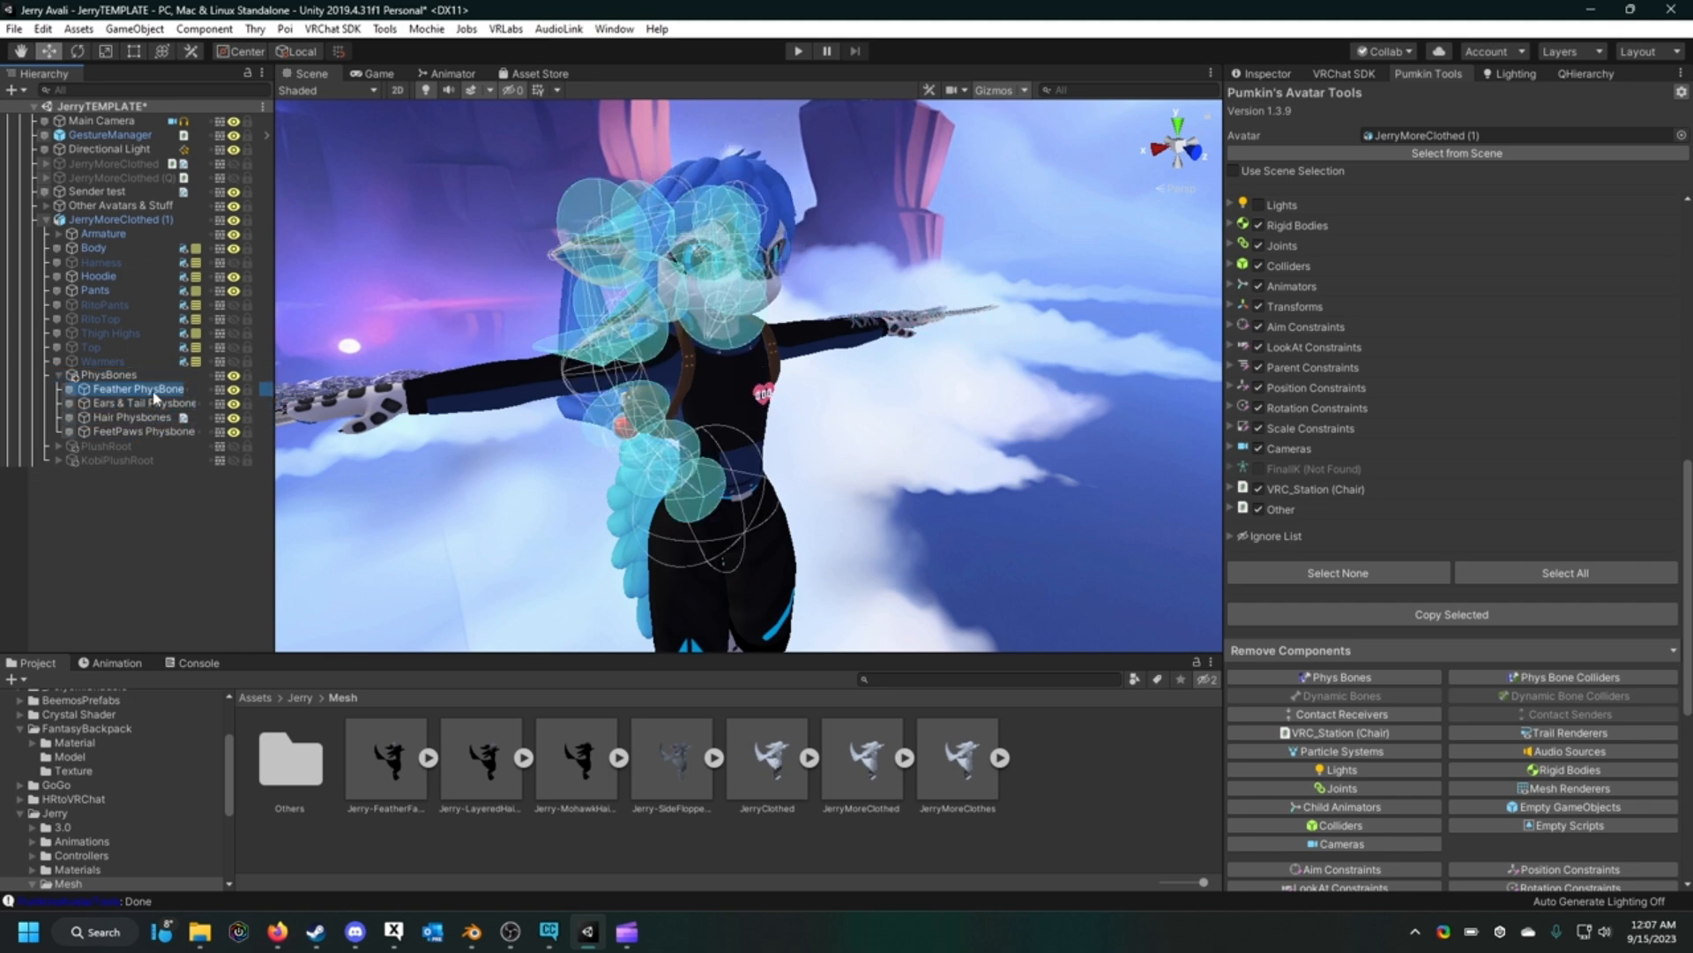
click(107, 375)
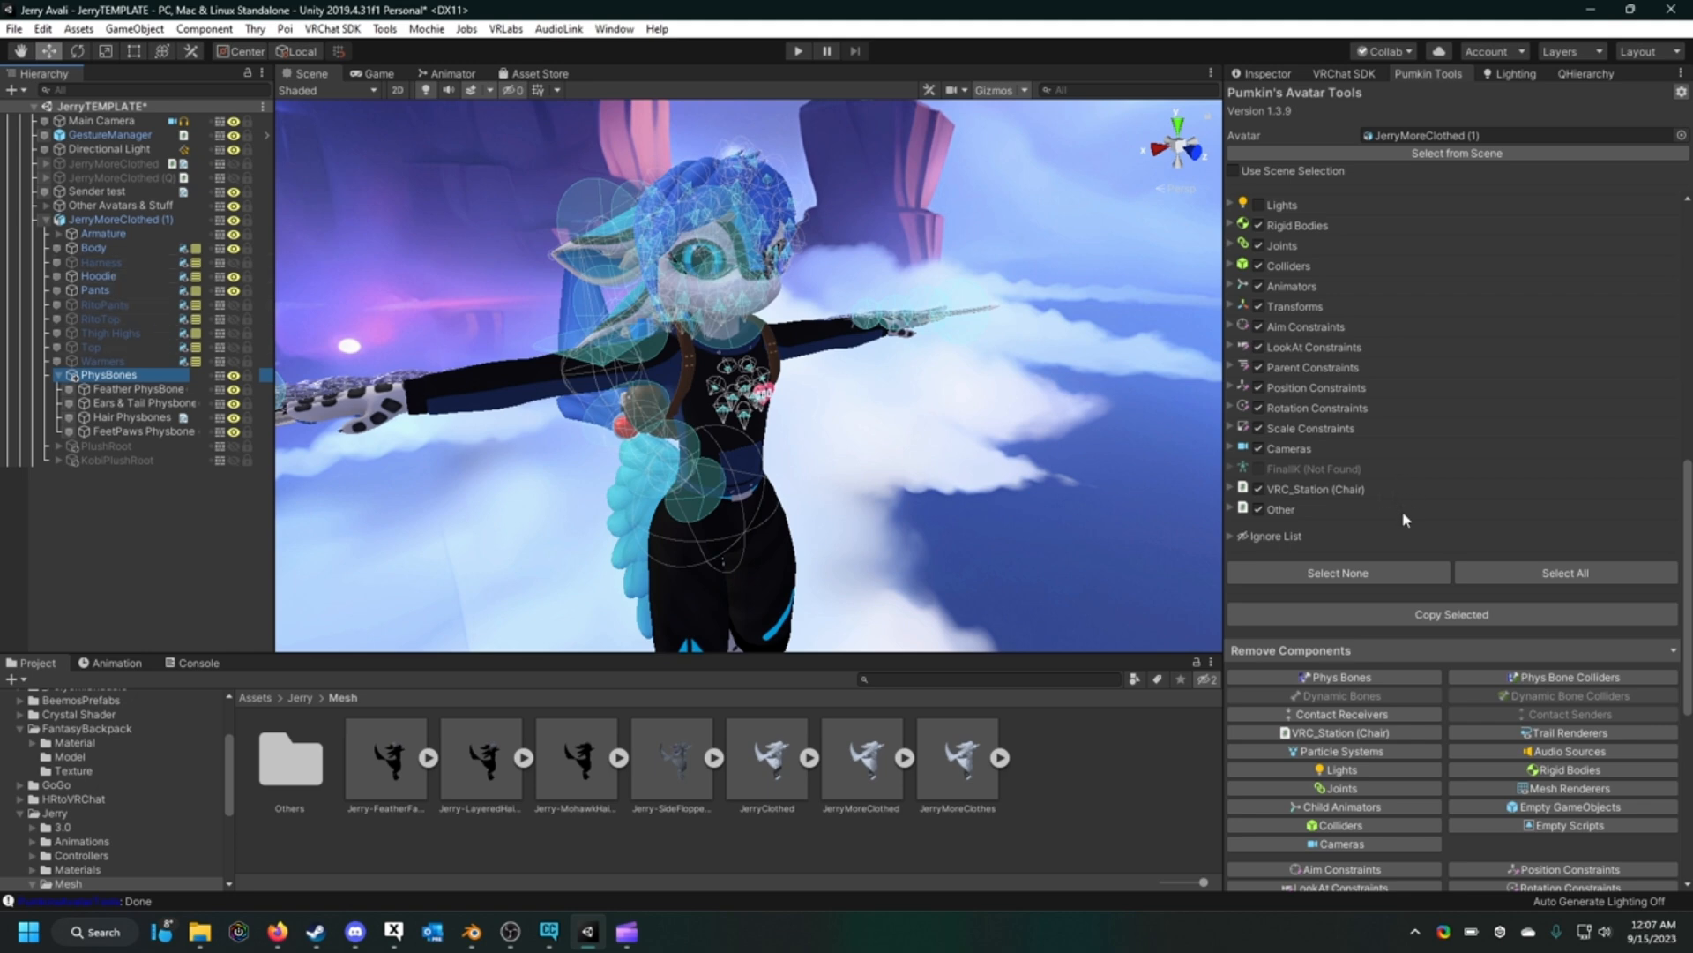
Step: Examine the avatar from the front in the scene, first with its physbones displayed and then with nothing selected
right_drag(1120, 476, 931, 397)
middle_drag(1094, 428, 861, 423)
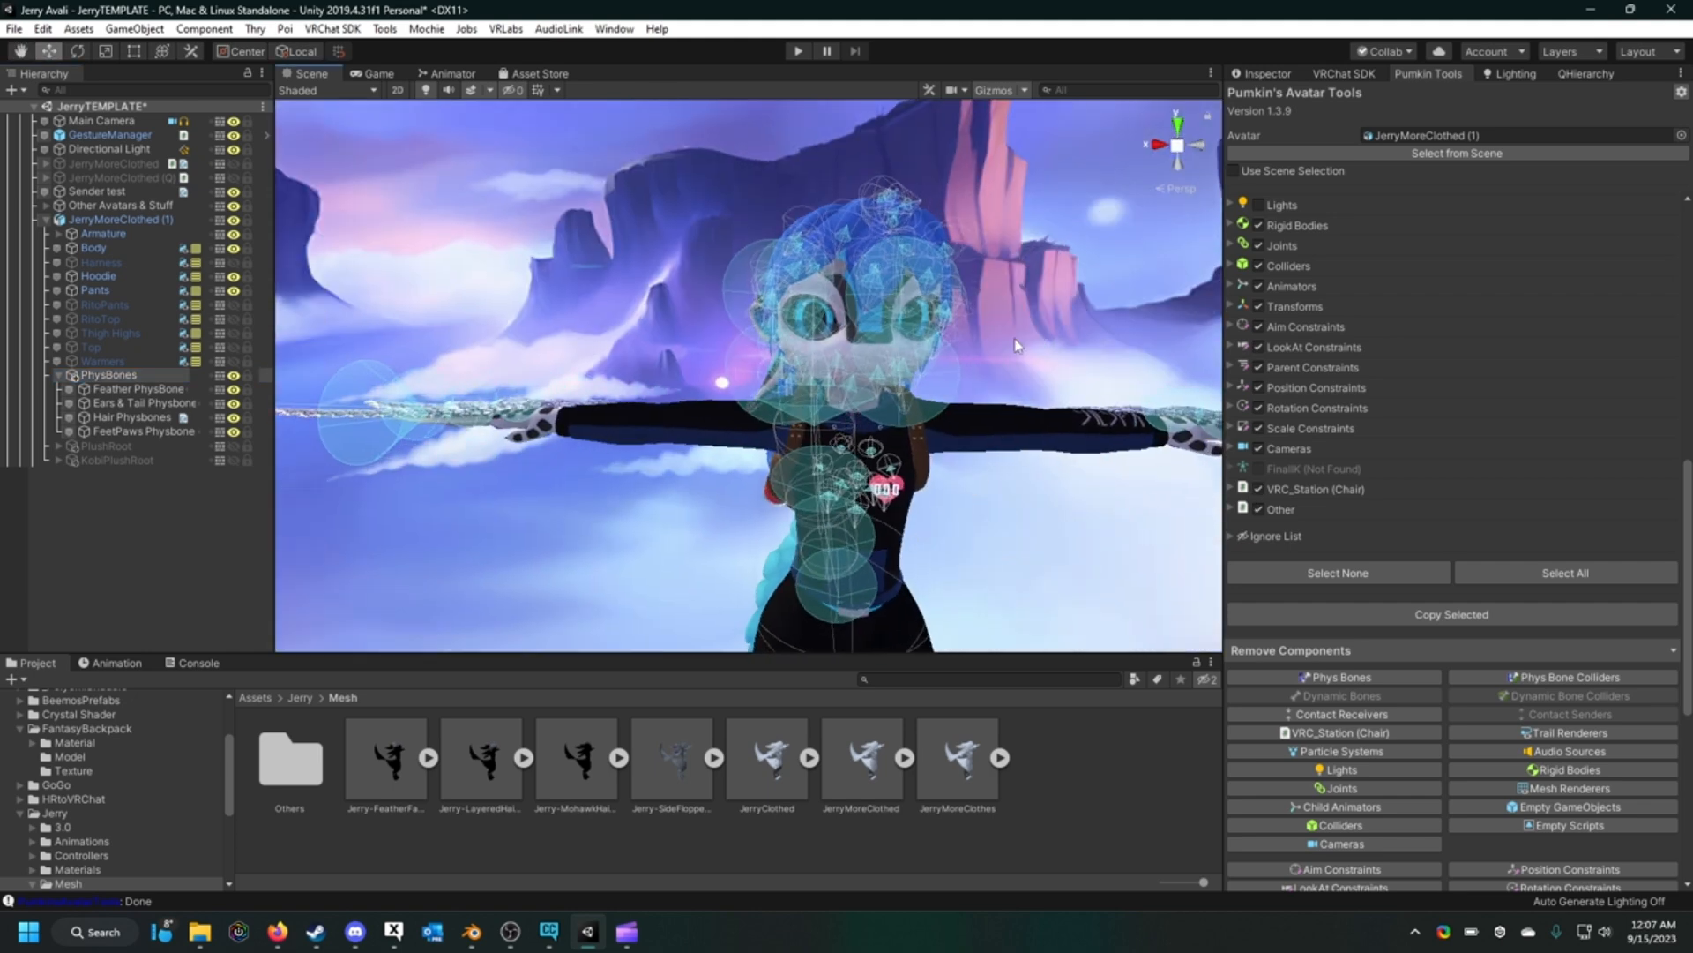
click(1017, 346)
right_drag(814, 407, 937, 427)
middle_drag(938, 427, 961, 408)
right_drag(1000, 464, 1002, 481)
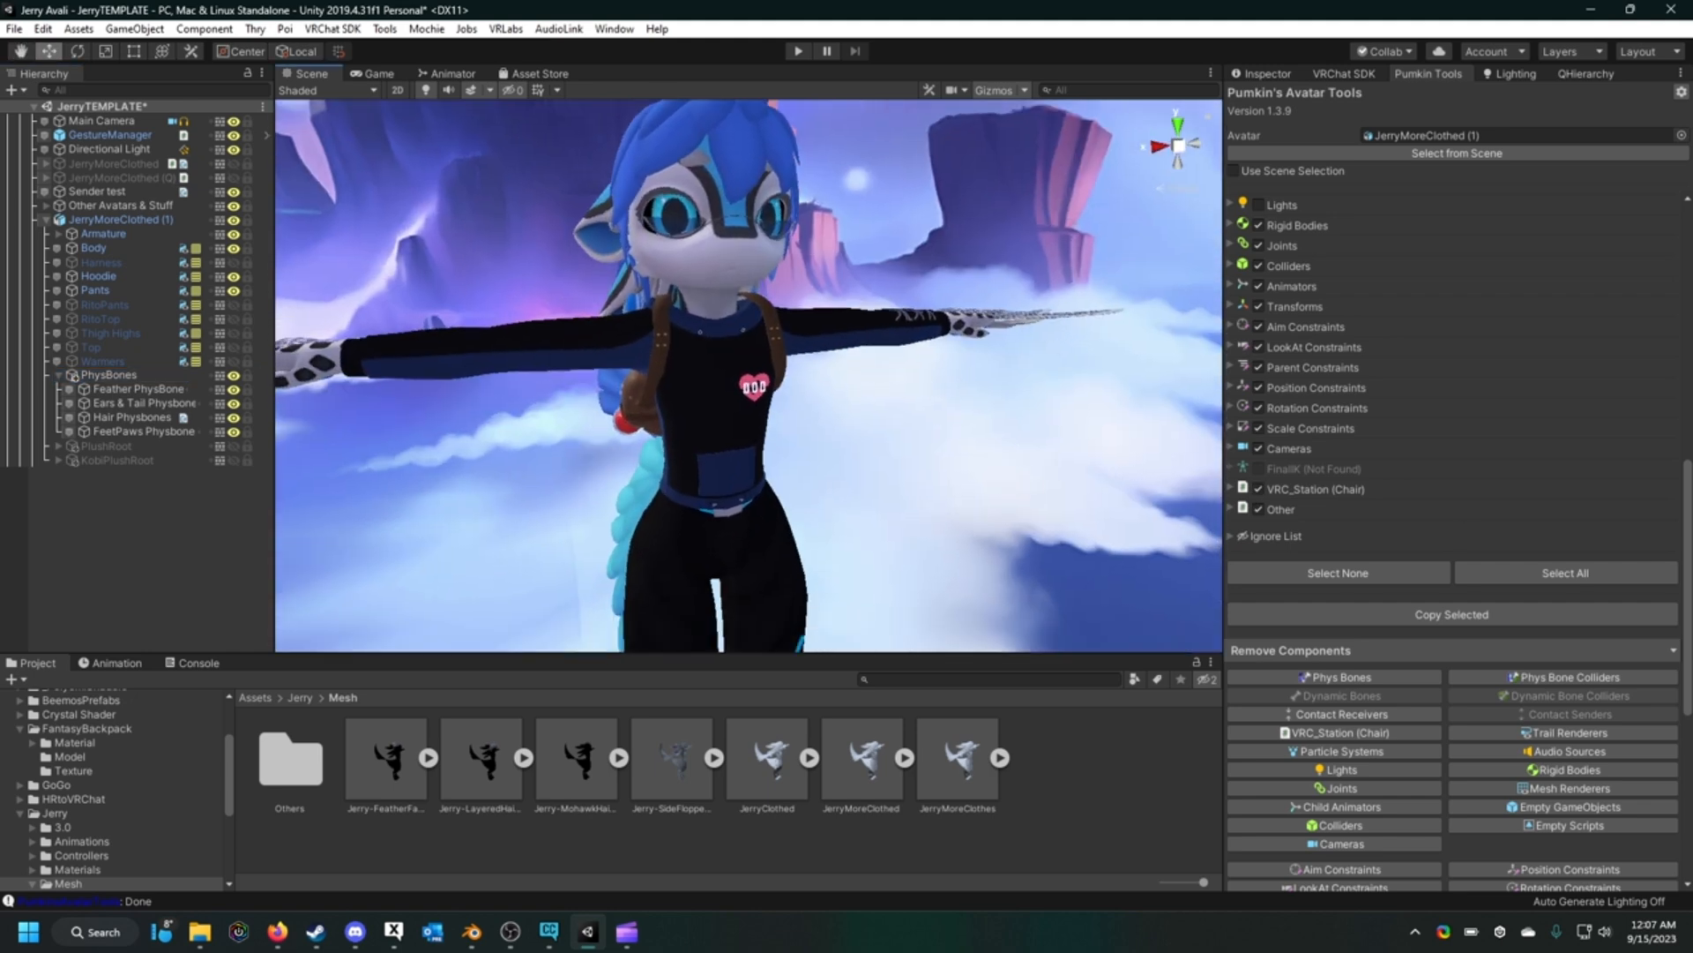